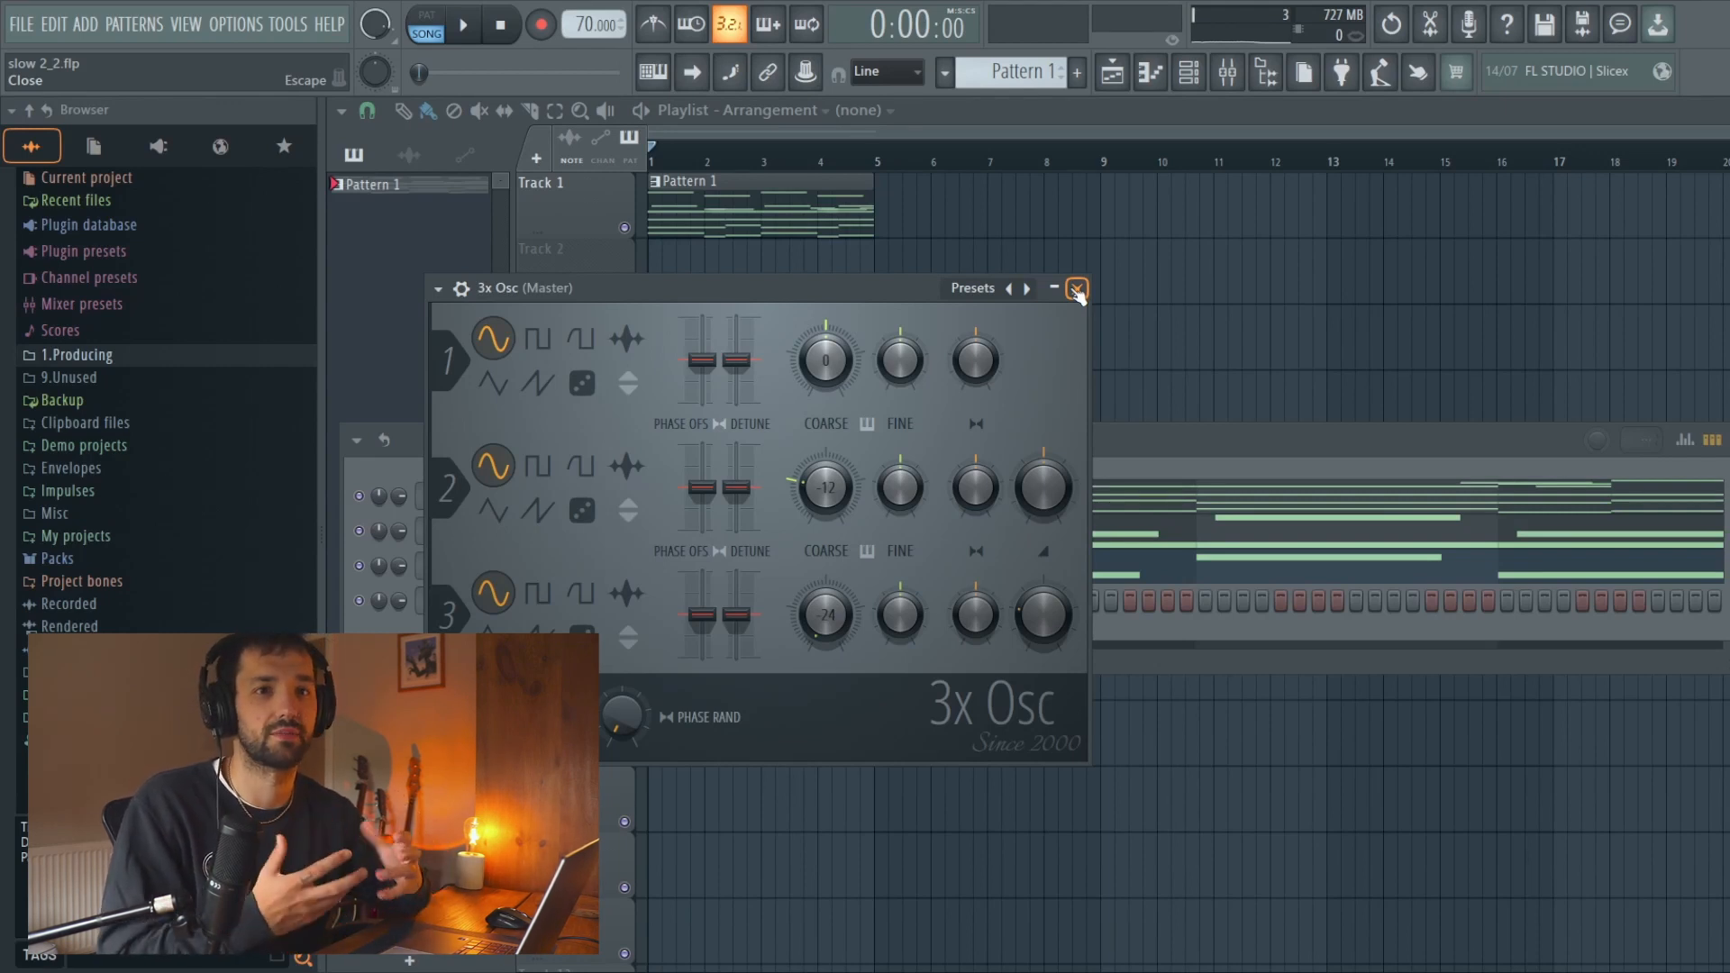
Close the 3x Osc window and load the Classic 80 Roll Off preset in the 3x Osc track's Fruity parametric EQ 2
left_click(1077, 289)
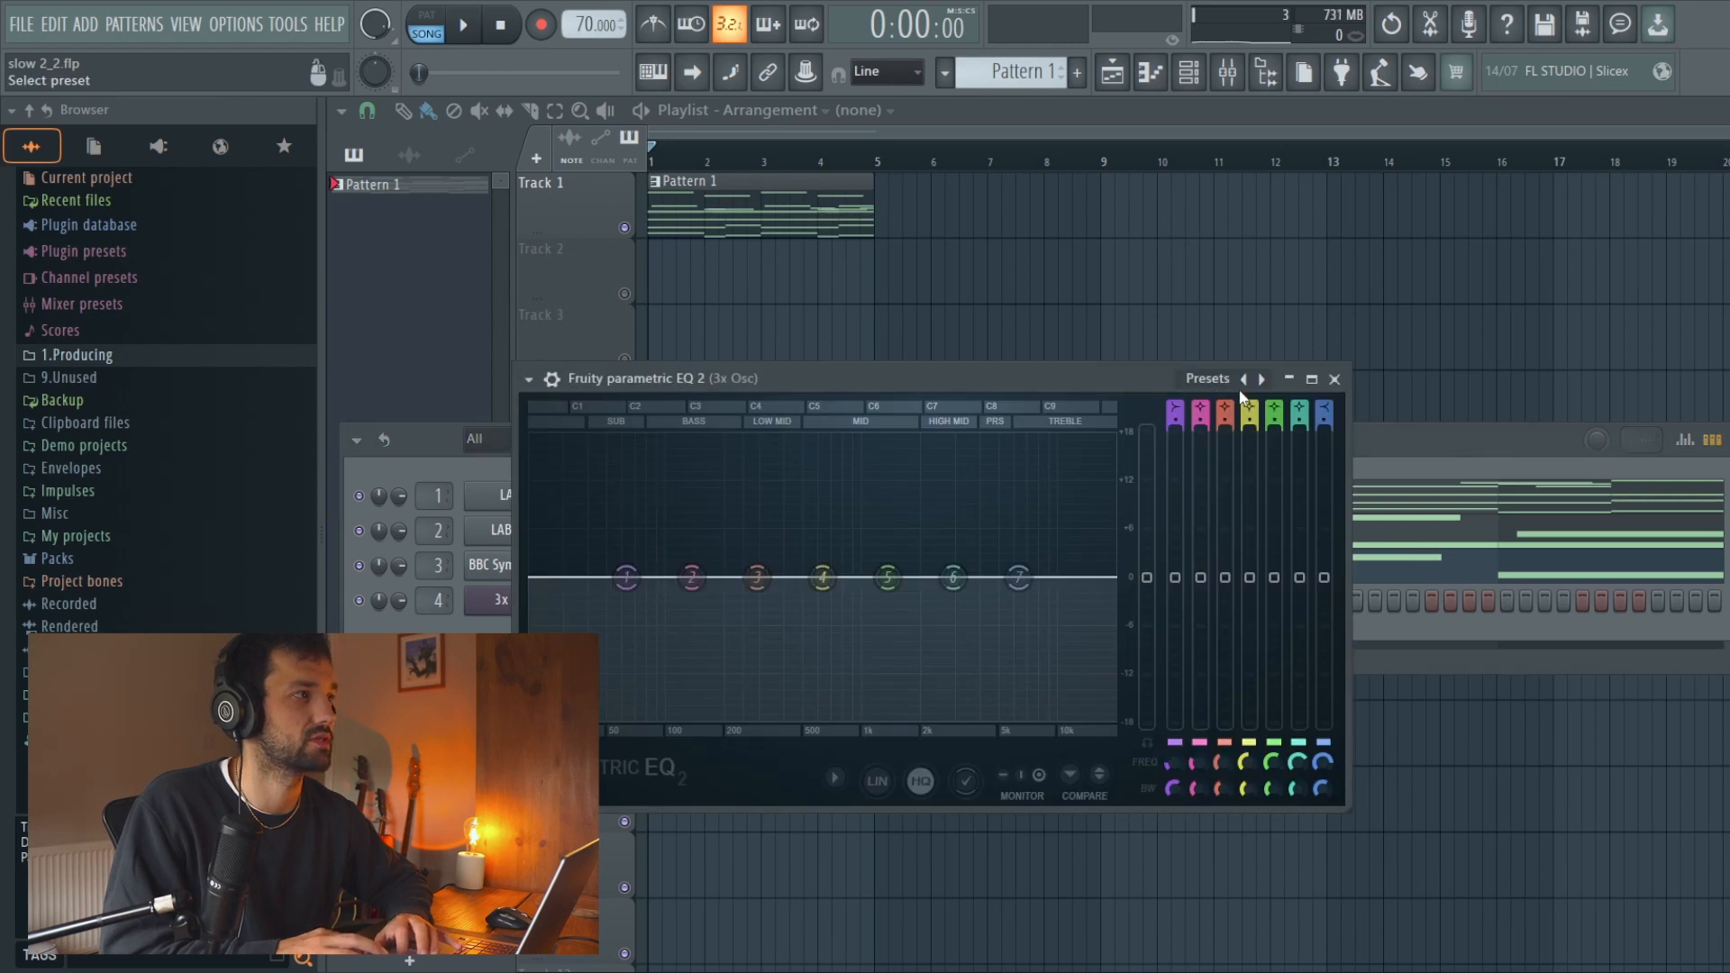
left_click(1243, 387)
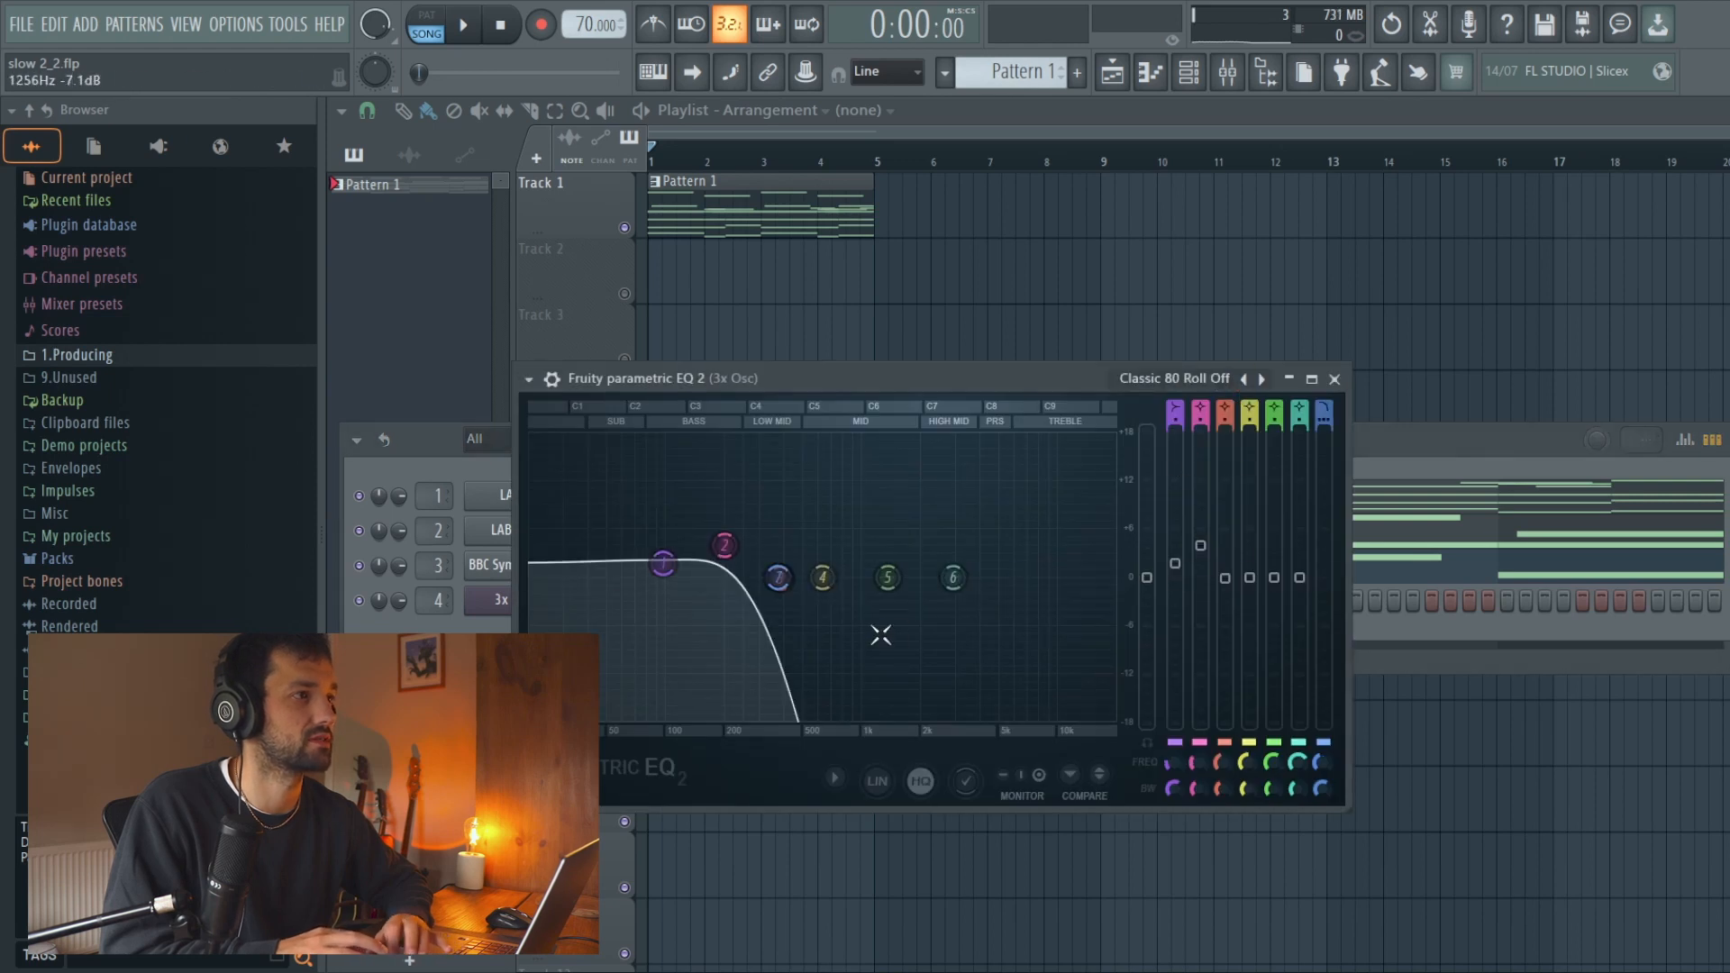
left_click(1335, 379)
Transpose all the Classic 80 bass notes up two octaves and play the pattern
left_click(1151, 74)
scroll(668, 545, "down", 8)
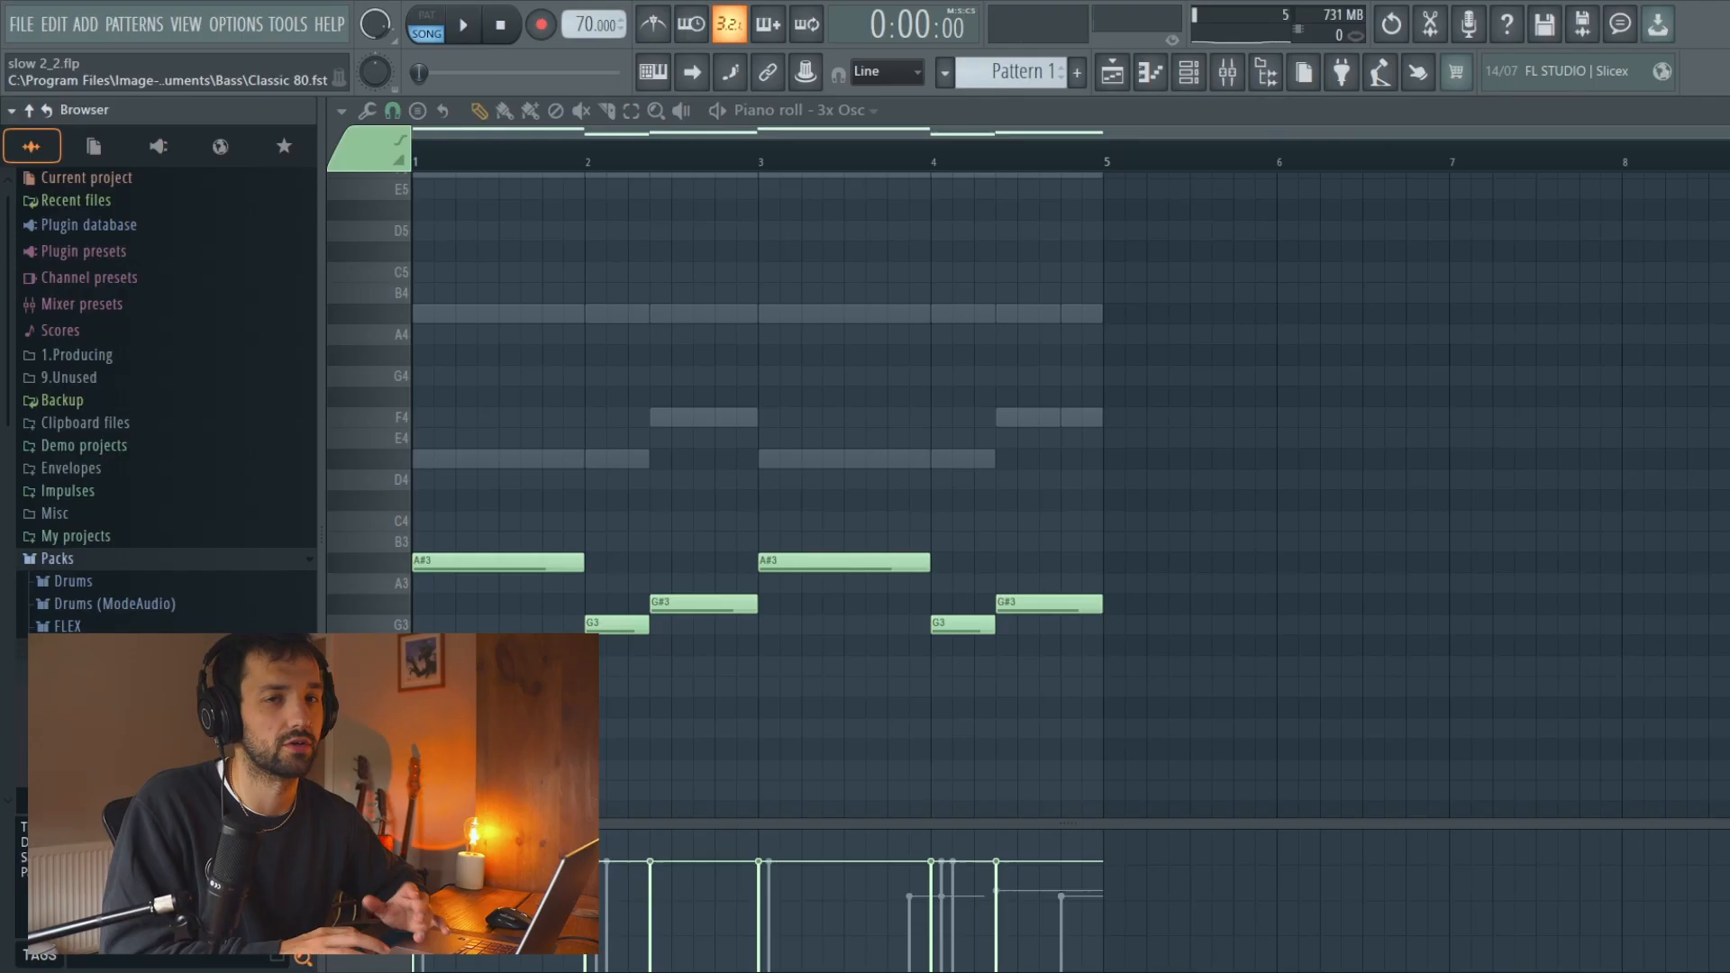
left_click(1190, 74)
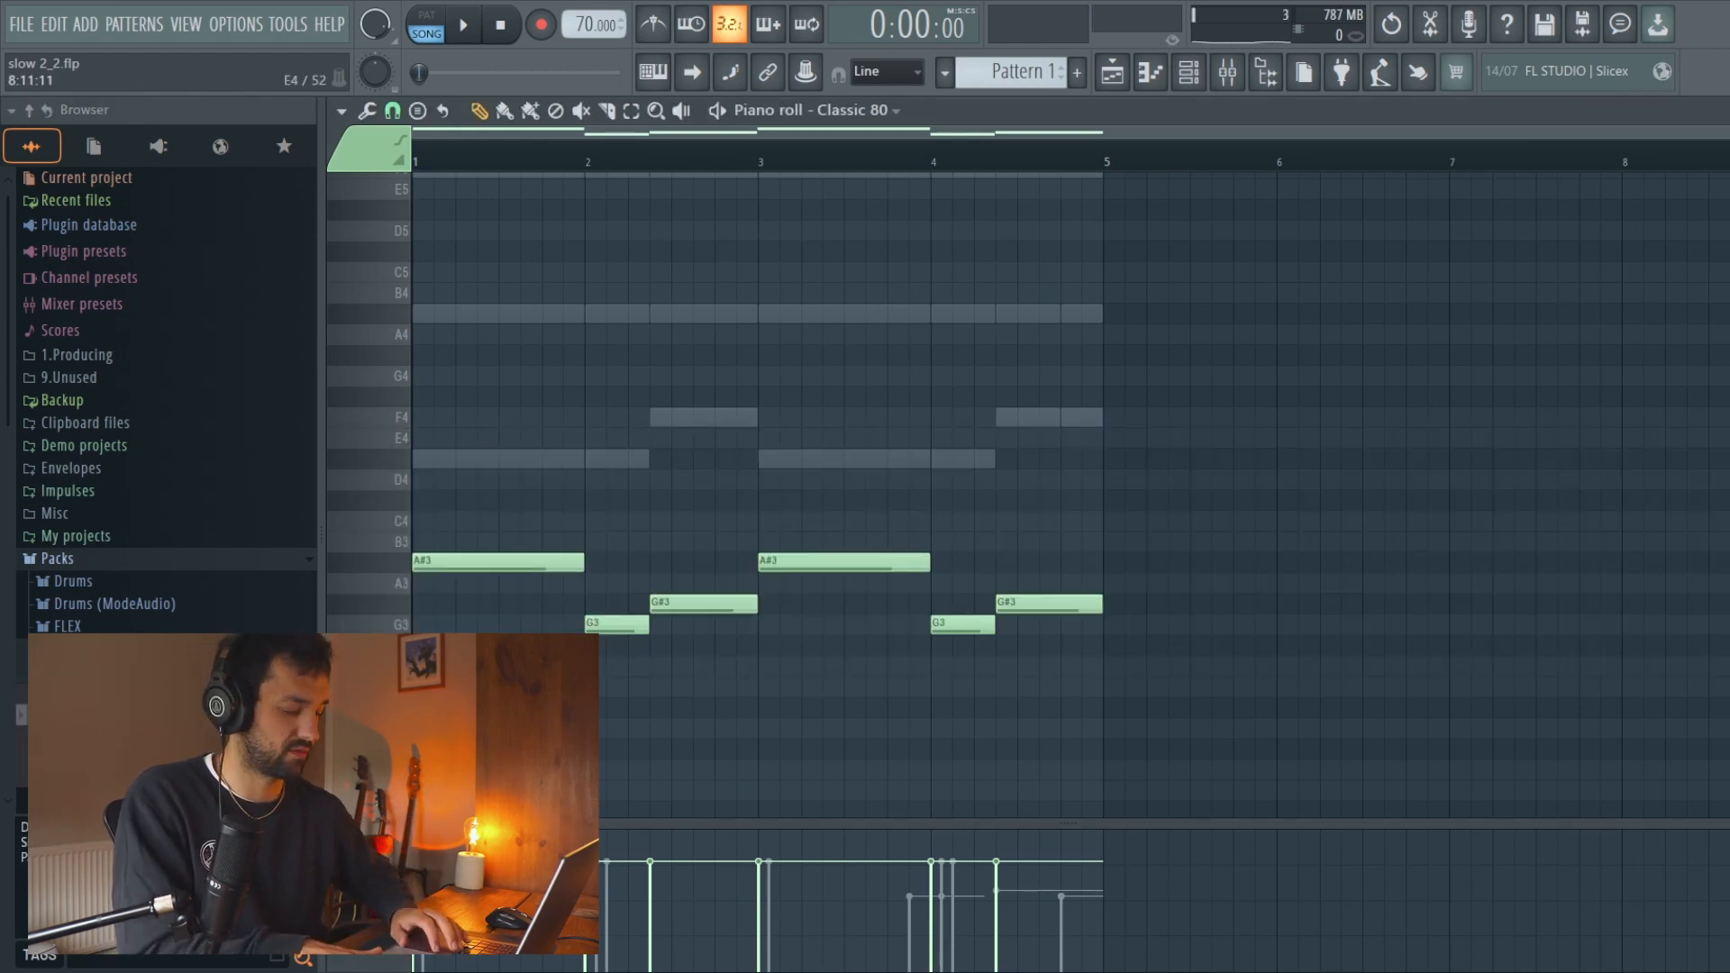
key("ctrl+a")
key("ctrl+Up")
key("ctrl+Up")
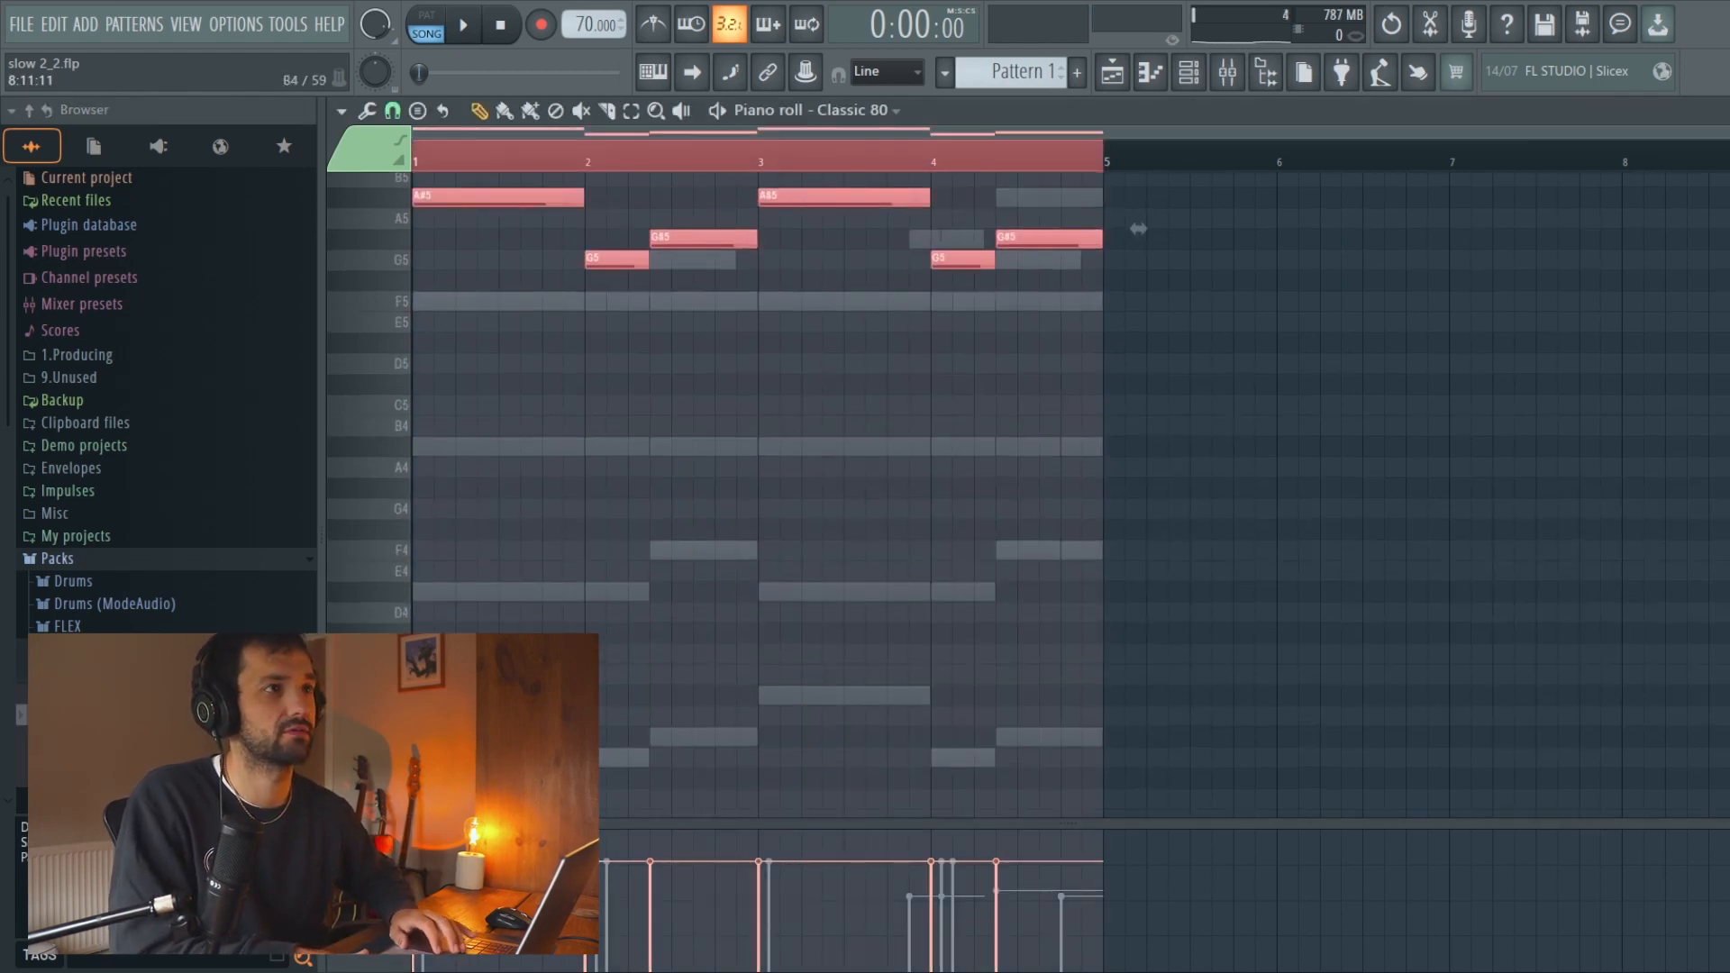
key("ctrl+d")
key("space")
scroll(1370, 485, "up", 2)
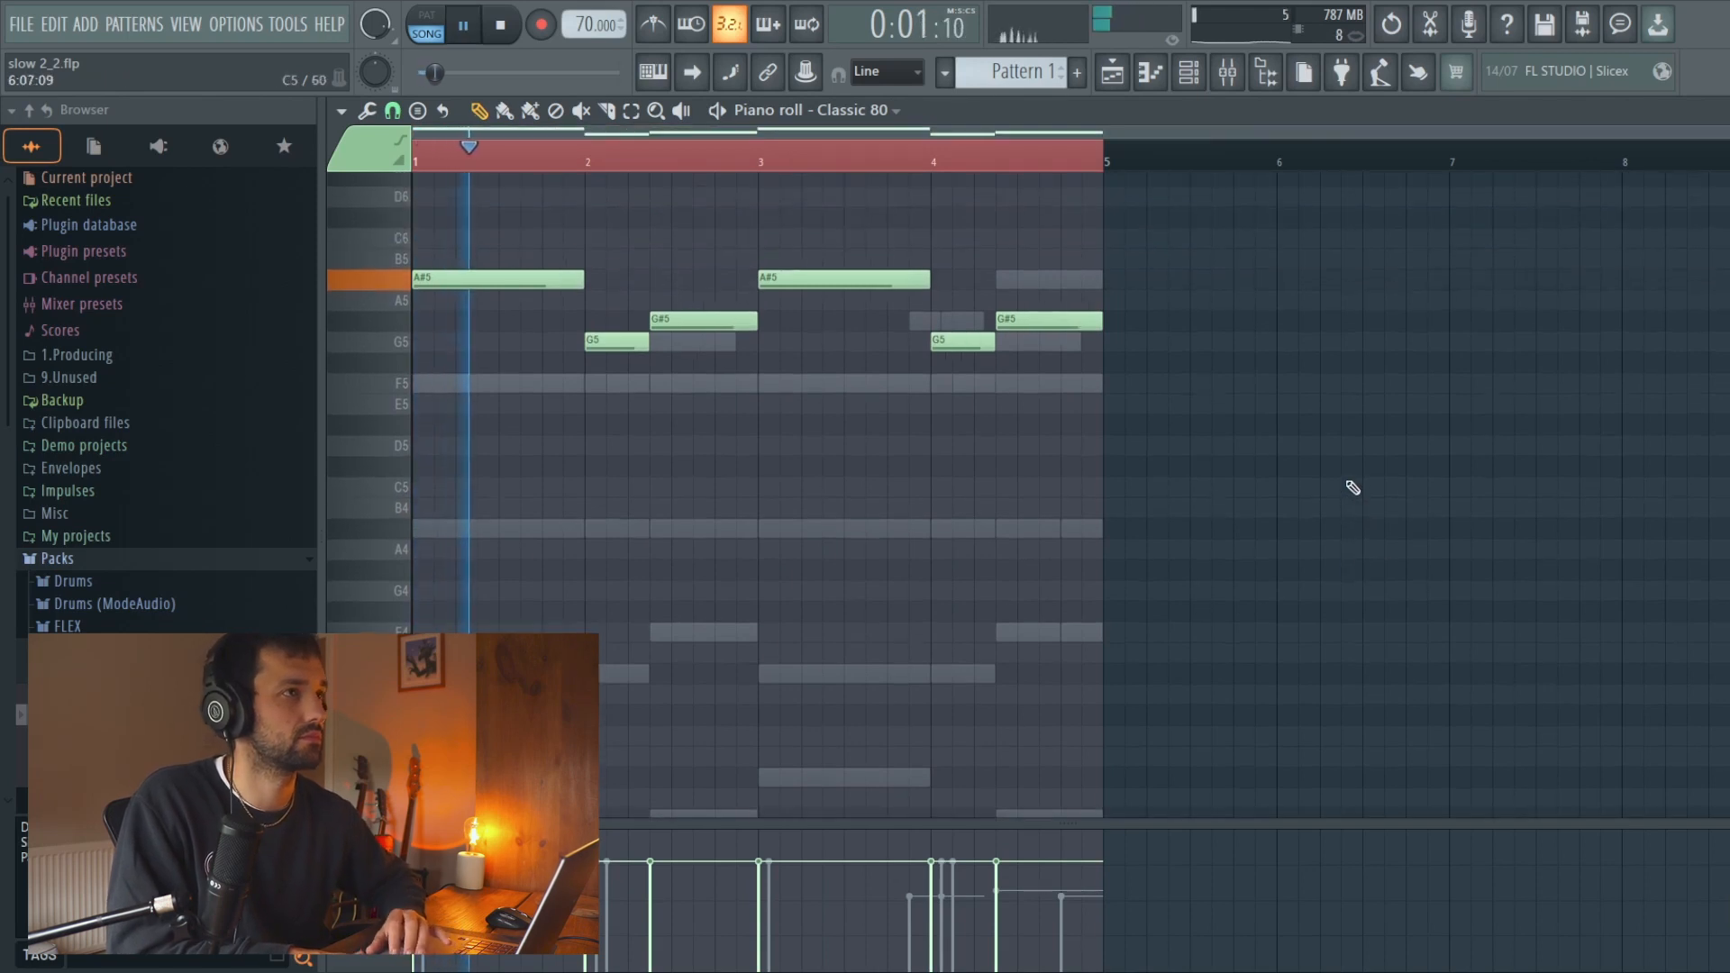
Transpose all the bass notes down two octaves, one octave at a time, during playback
key("ctrl+a")
key("ctrl+Down")
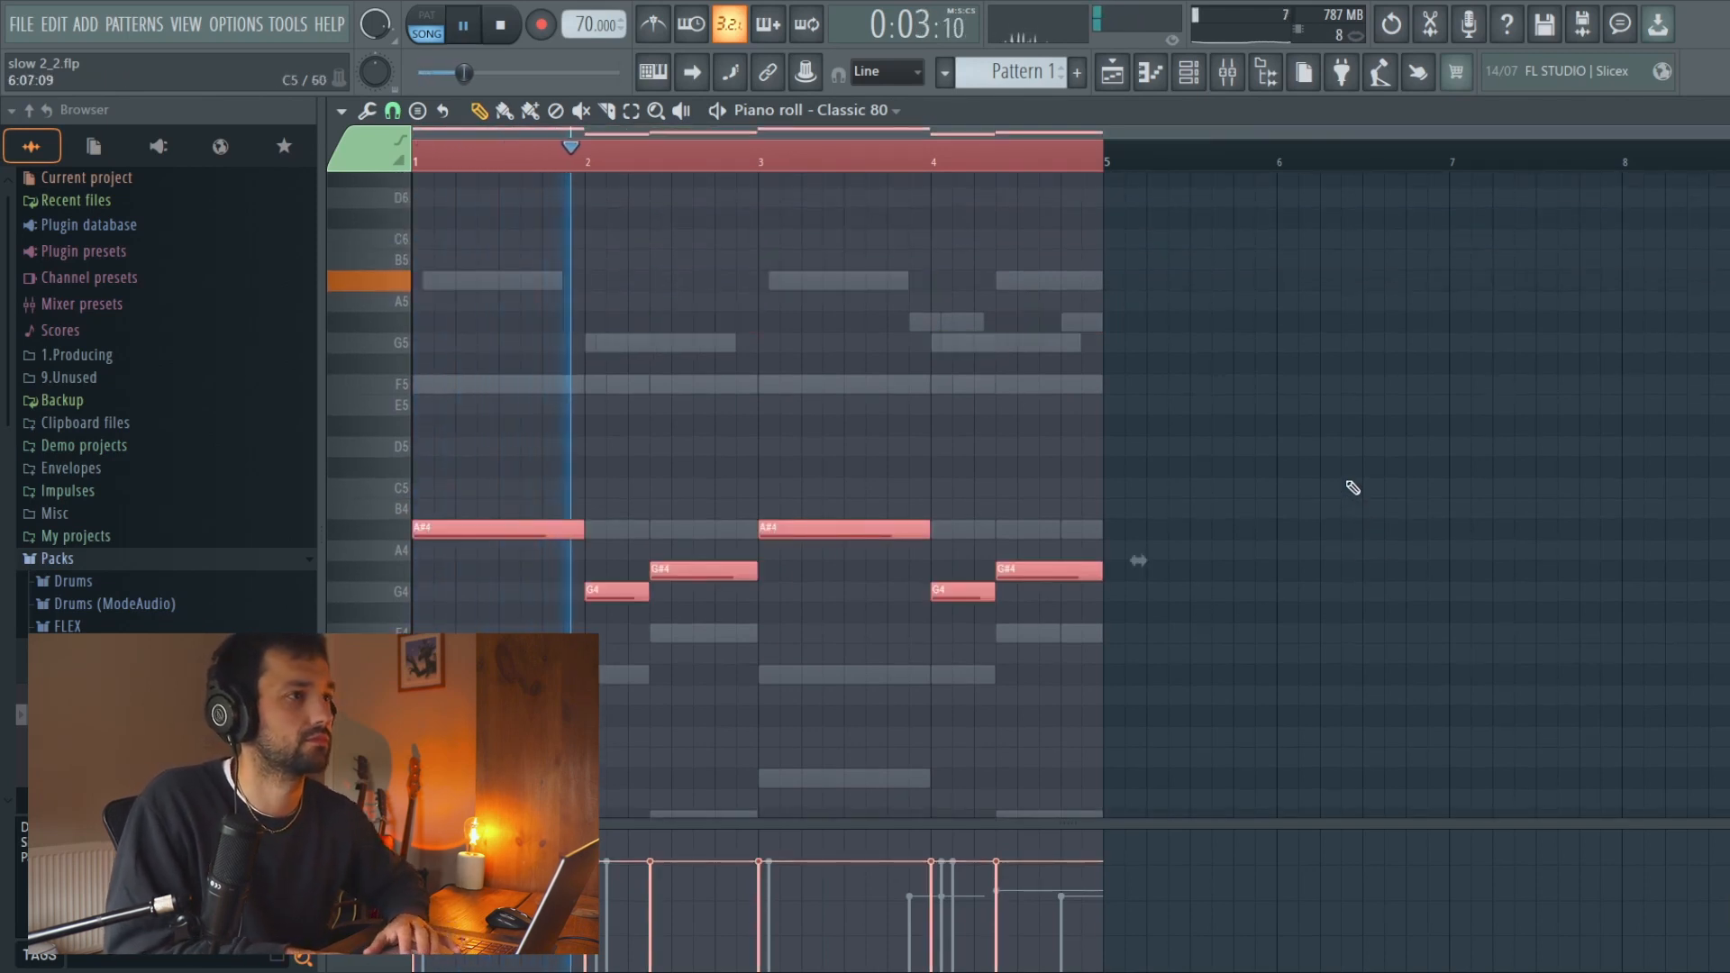
scroll(1352, 487, "down", 1)
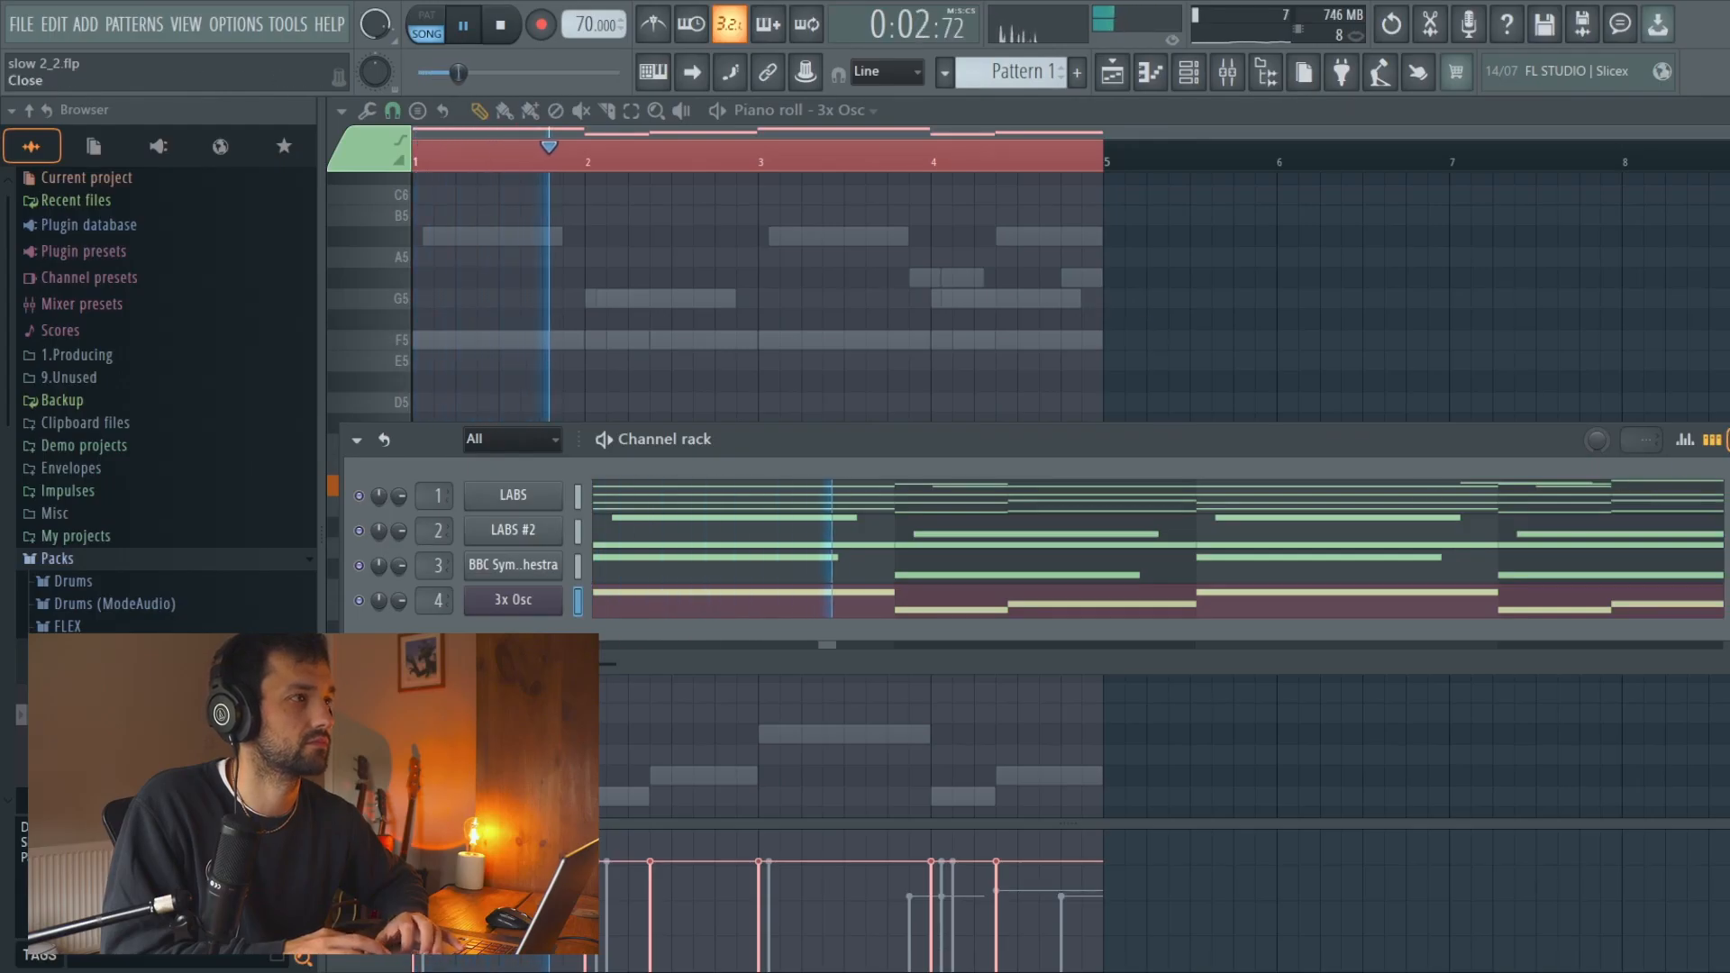
left_click(1729, 439)
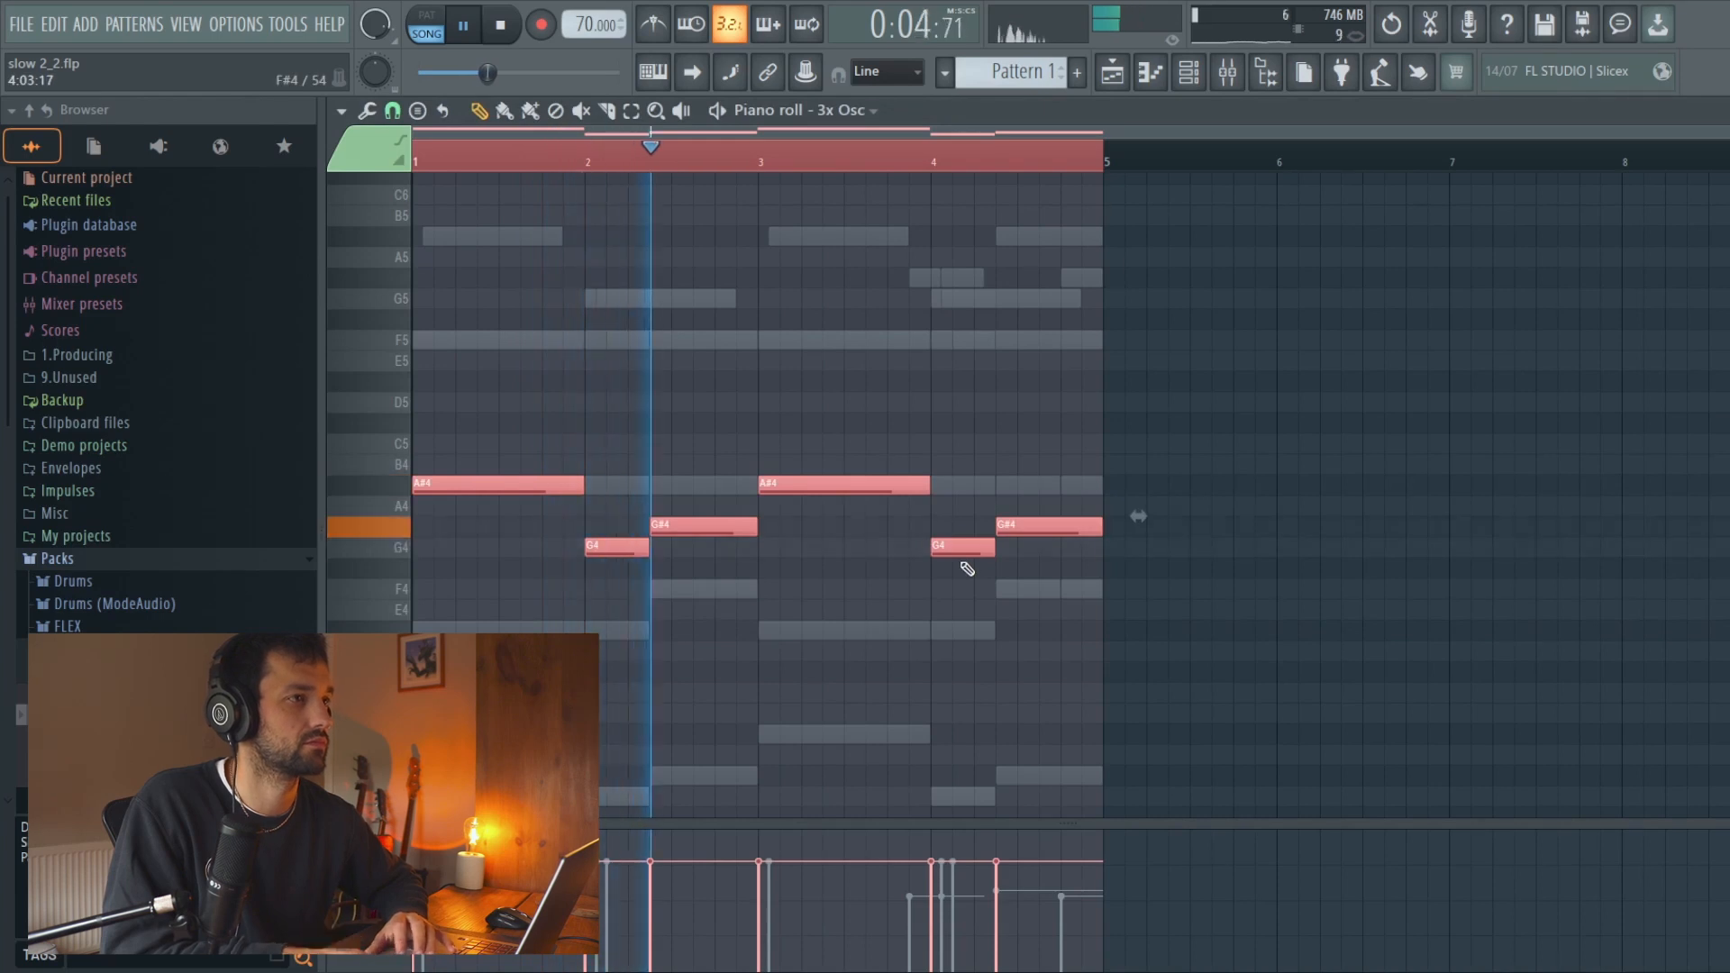
key("ctrl+Down")
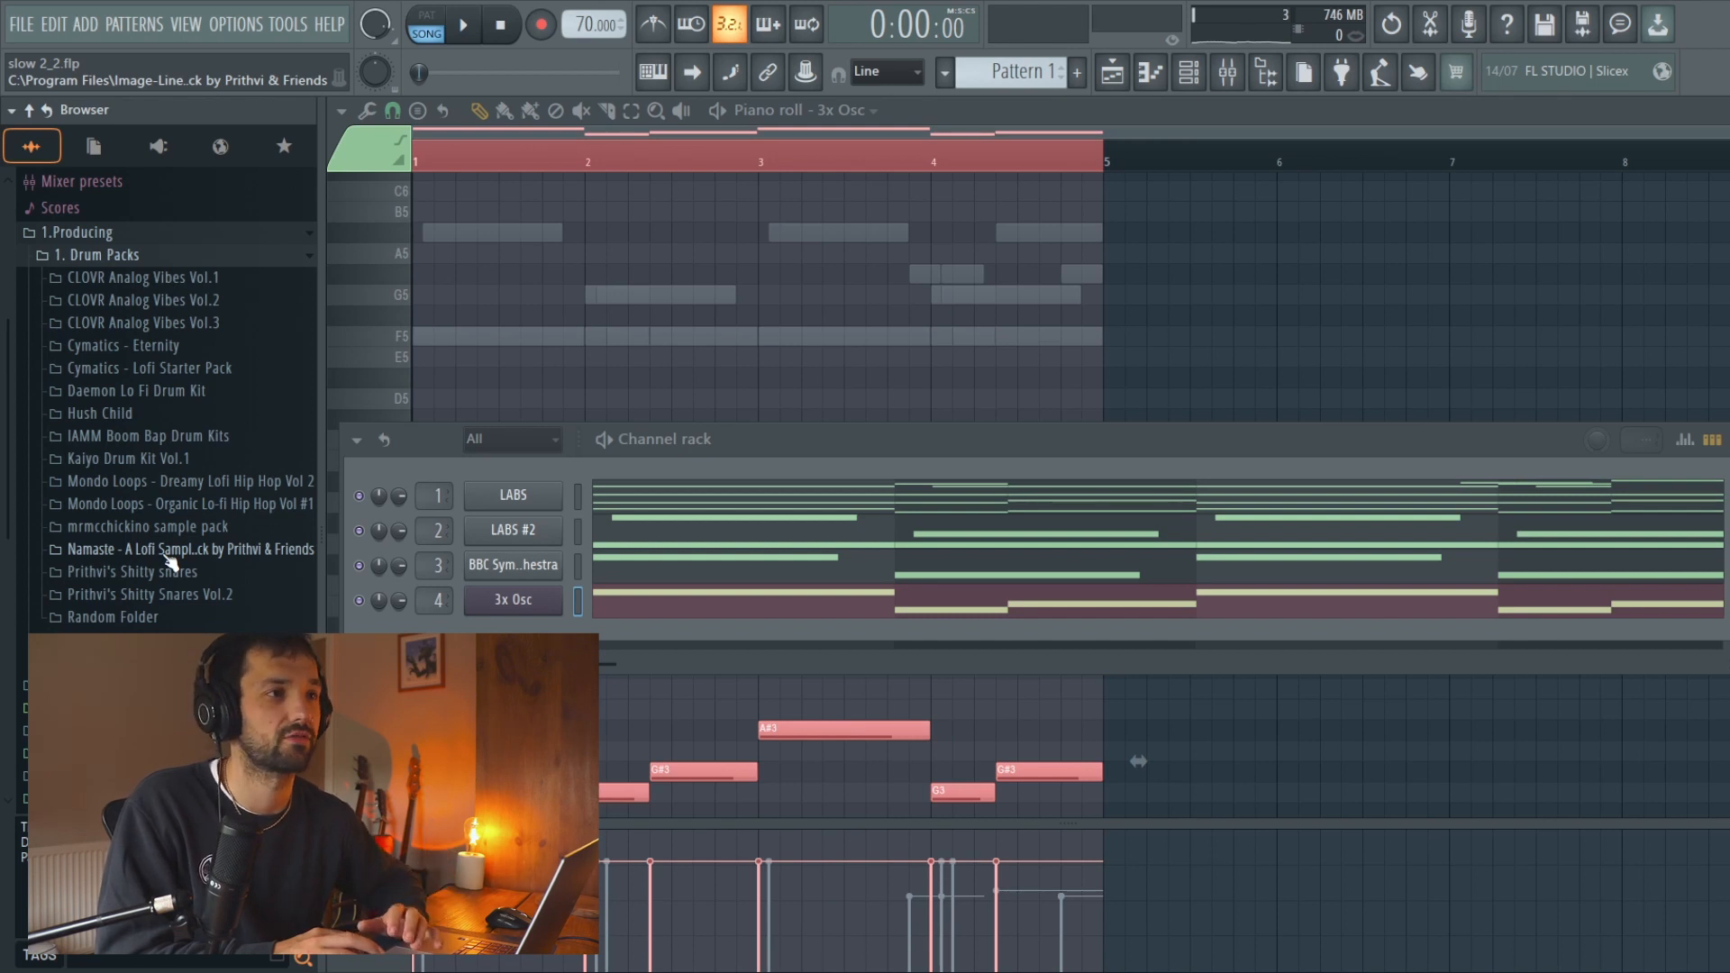
Add the Pr4ntik - Kick sample from the Namaste drum pack's Kicks folder as a new channel below 3x Osc
left_click(167, 552)
left_click(158, 616)
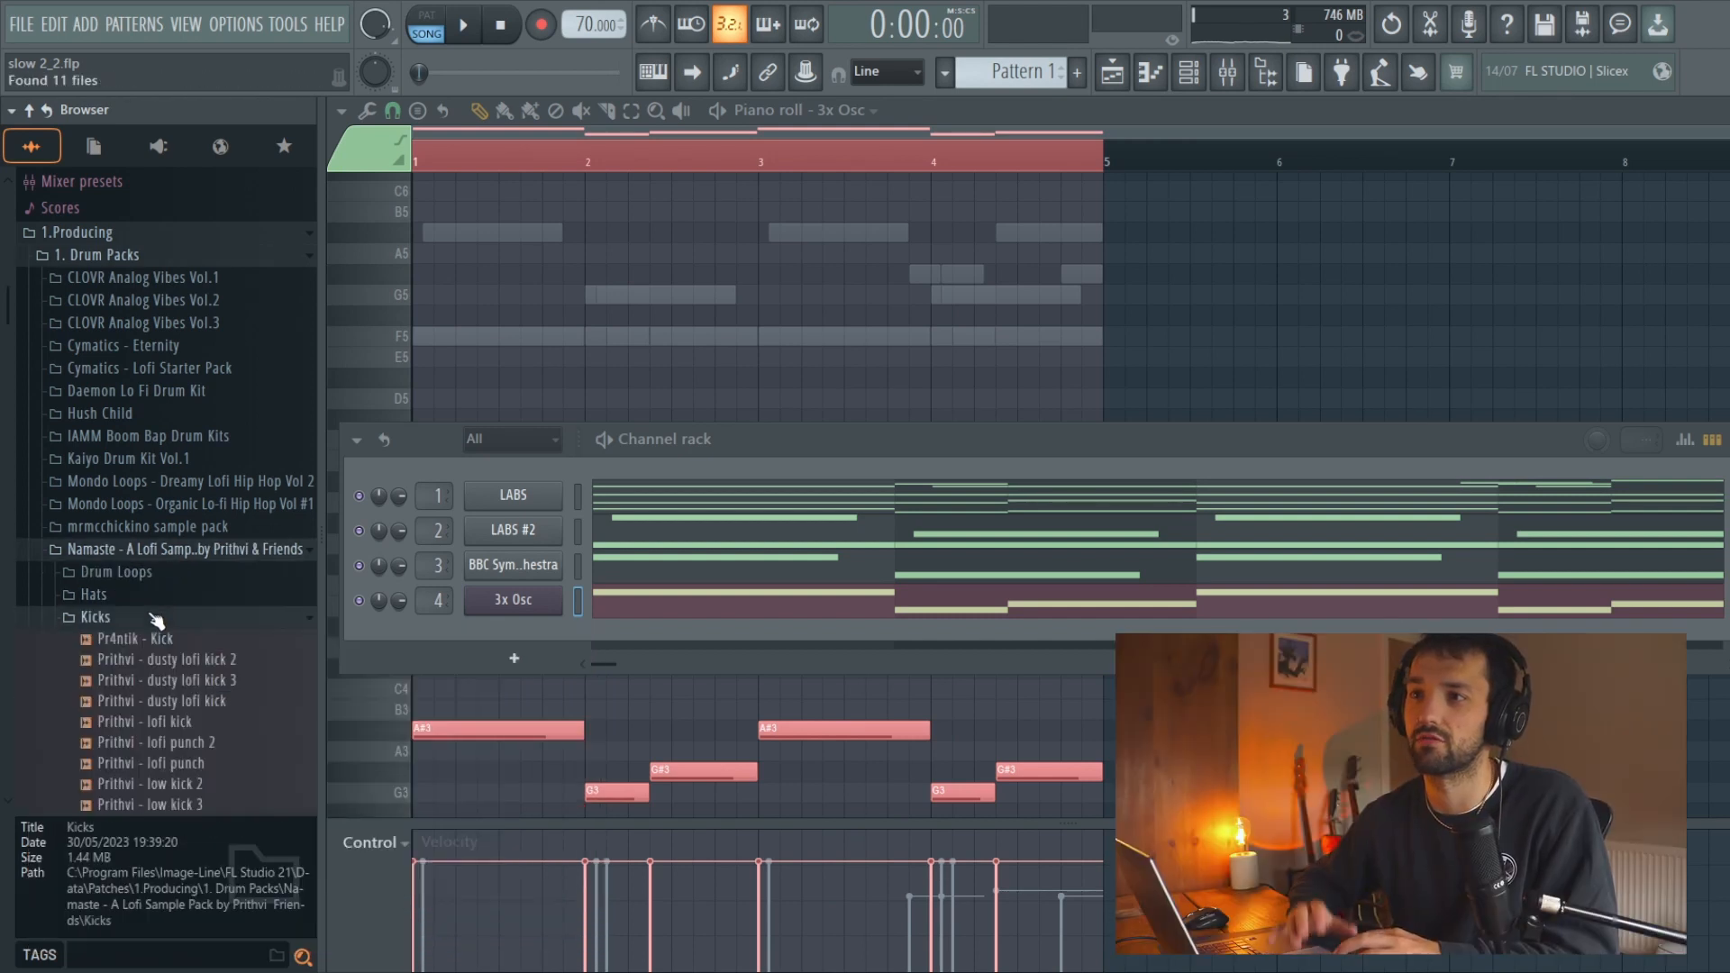
left_click(159, 641)
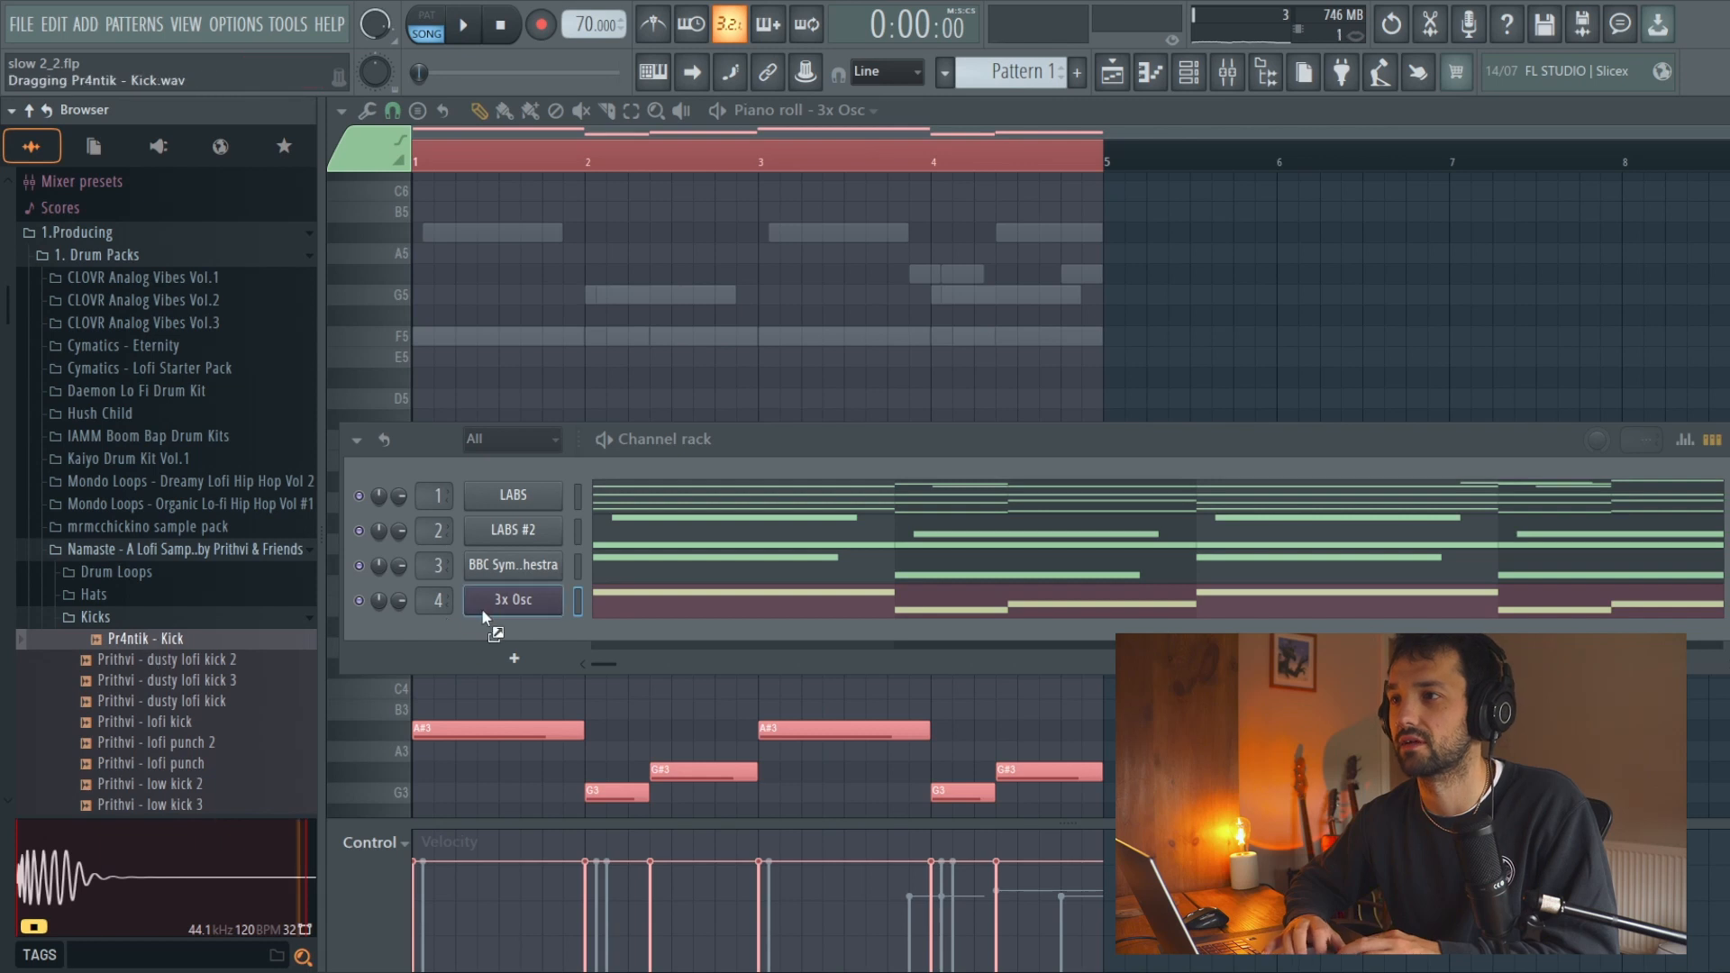
left_click_drag(483, 613, 492, 634)
Add the Prithvi - Spreader and Prithvi - Sleeper samples from the pack's Snares folder as new channels
left_click(148, 618)
left_click(149, 663)
scroll(150, 700, "down", 3)
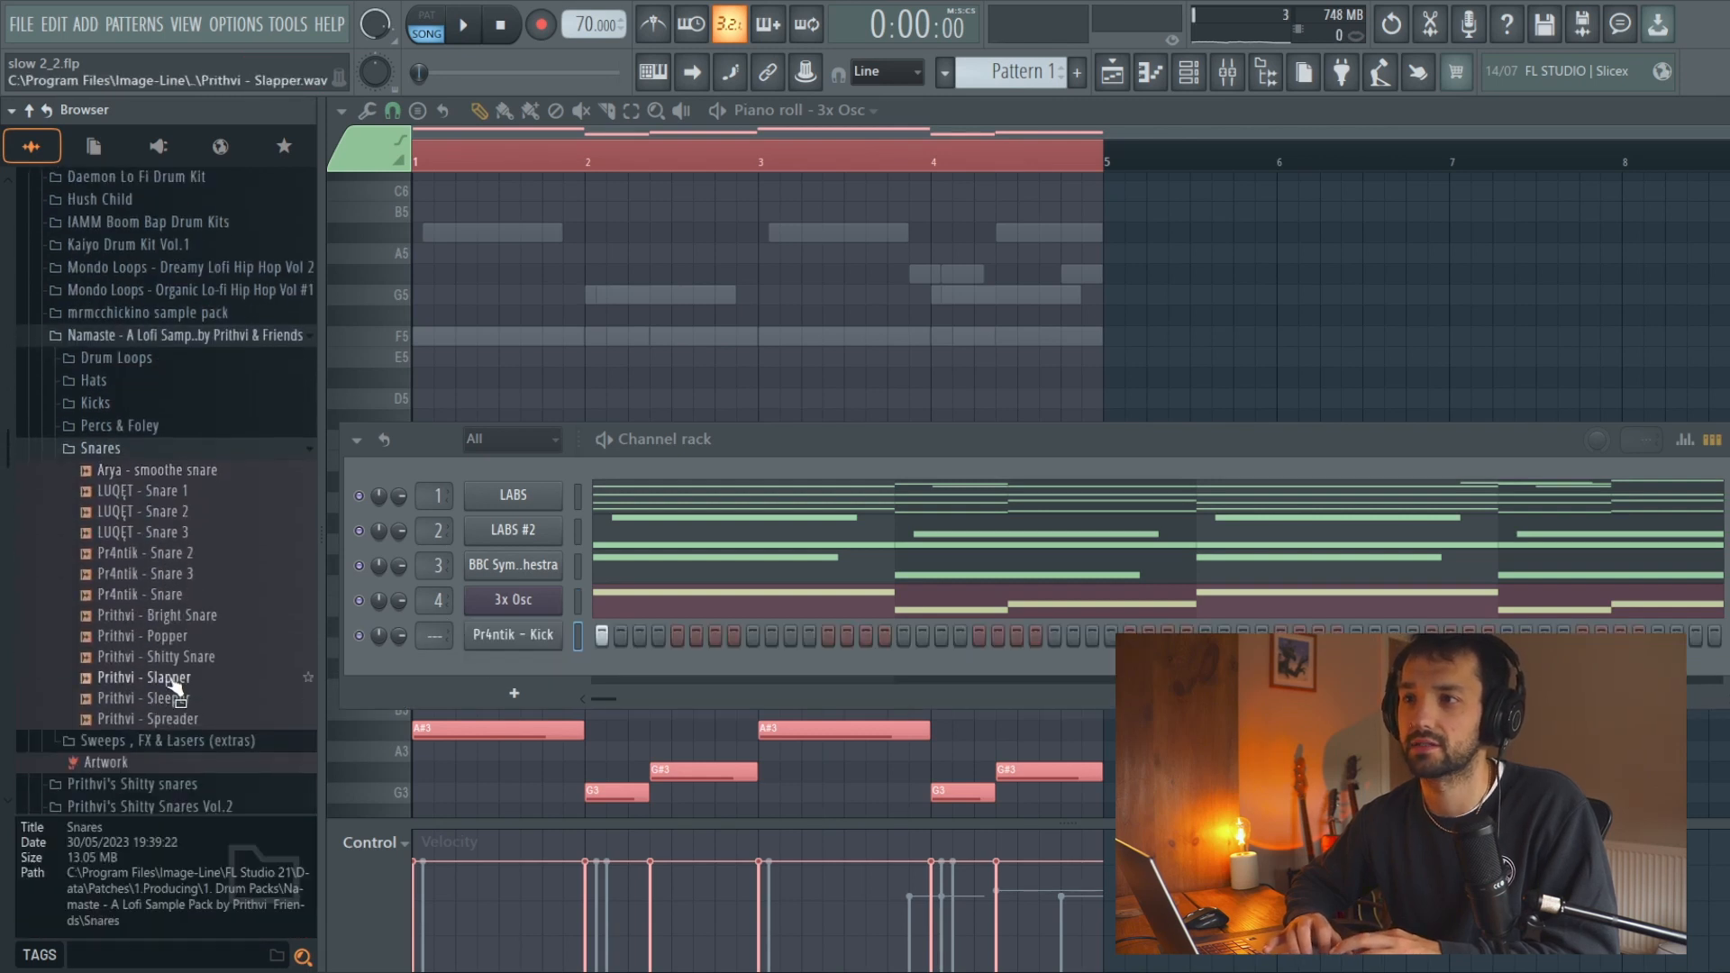
left_click_drag(177, 719, 522, 670)
left_click_drag(191, 700, 533, 702)
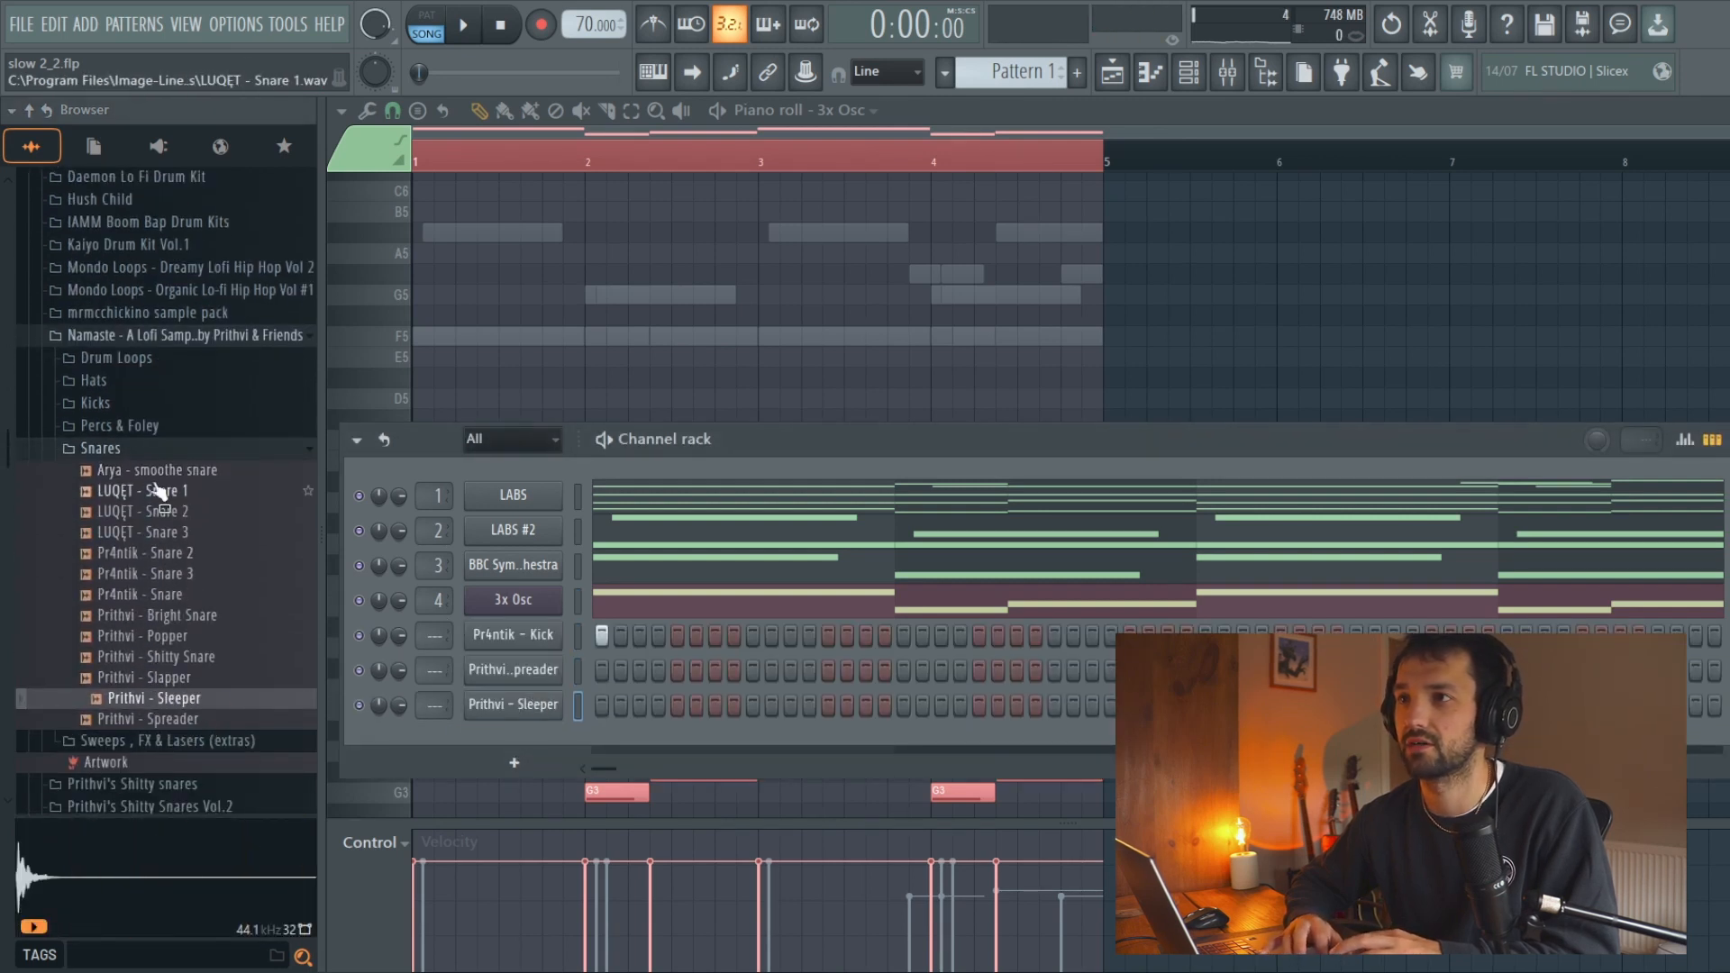
Add the Prithvi - Hat 2 sample from the pack's Hats folder as a new channel
left_click(108, 448)
left_click(116, 426)
left_click_drag(148, 423, 493, 716)
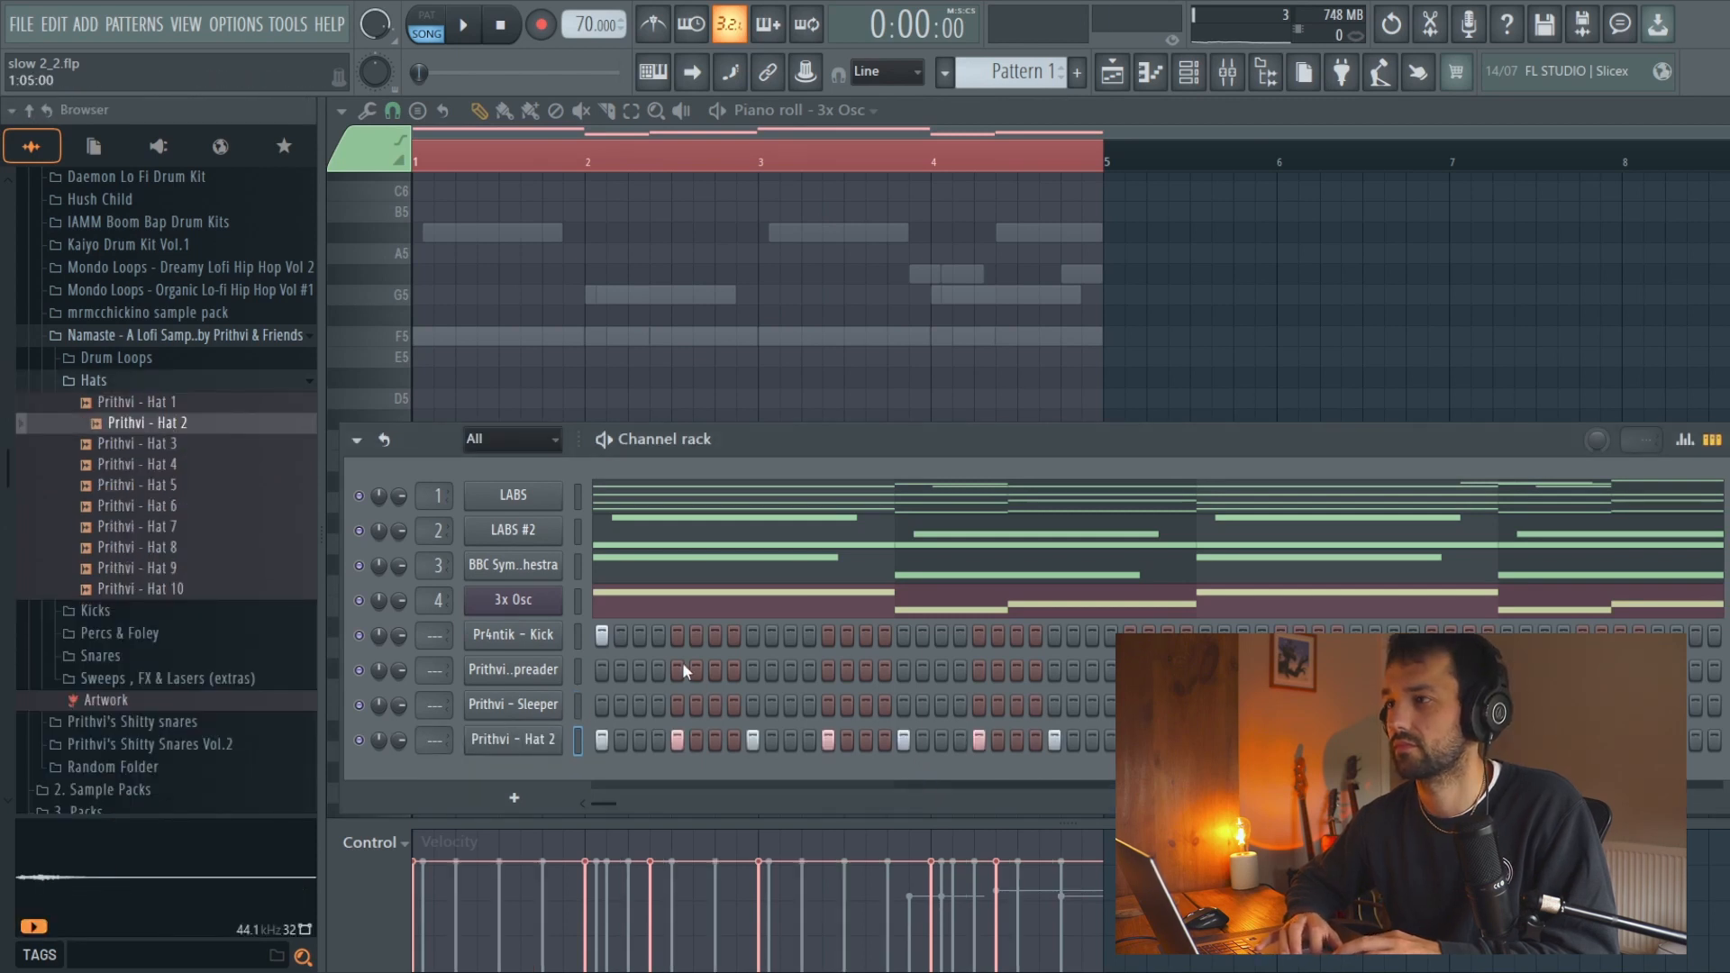
Program Spreader and Sleeper snare hits on steps 5, 13 and 21, and add a kick hit just before the second snare during playback
left_click(678, 670)
left_click(678, 705)
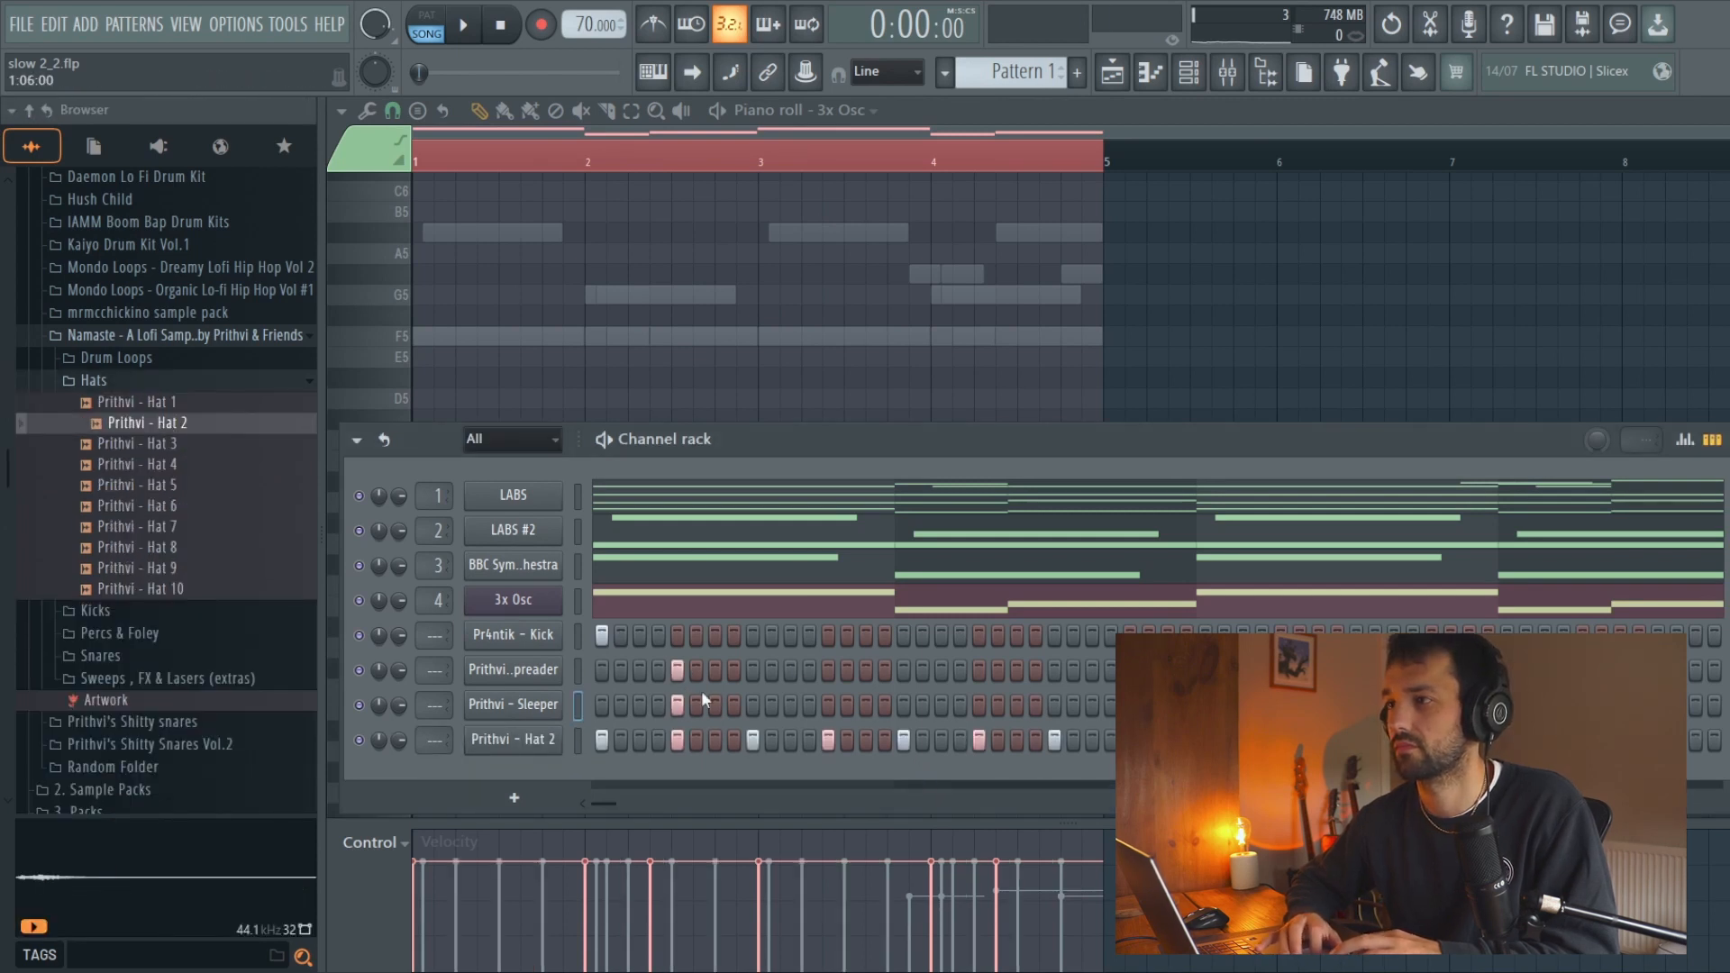
left_click(828, 669)
key("space")
left_click(979, 669)
left_click(978, 705)
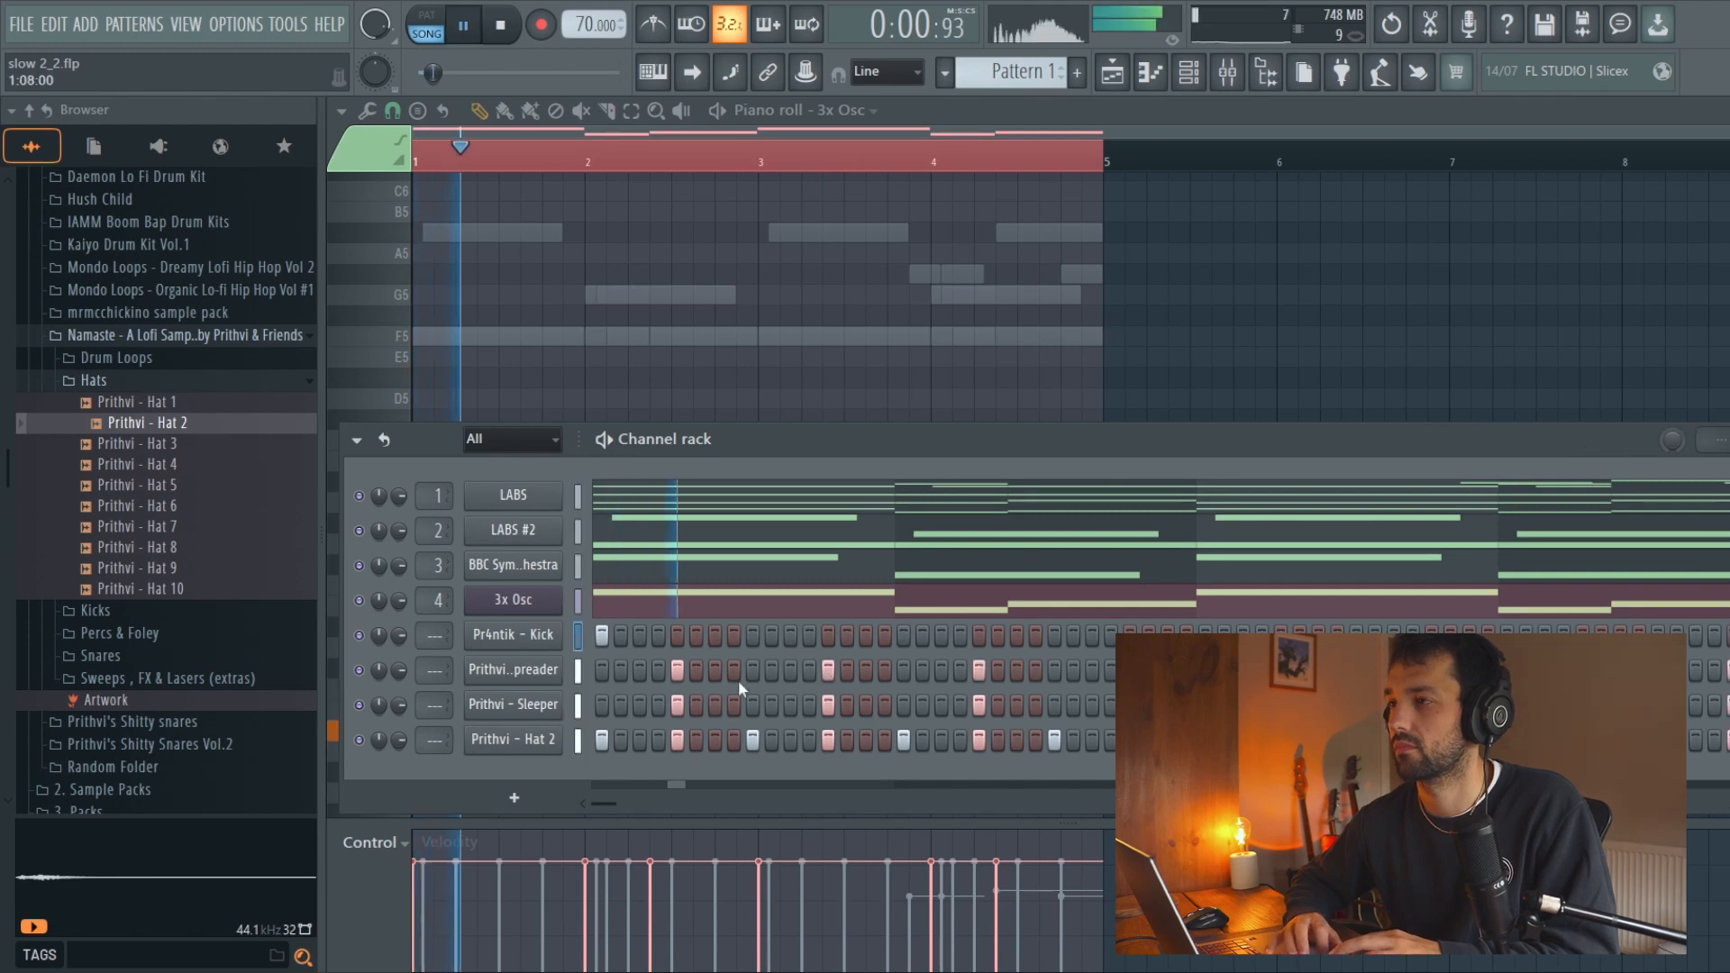
left_click(790, 635)
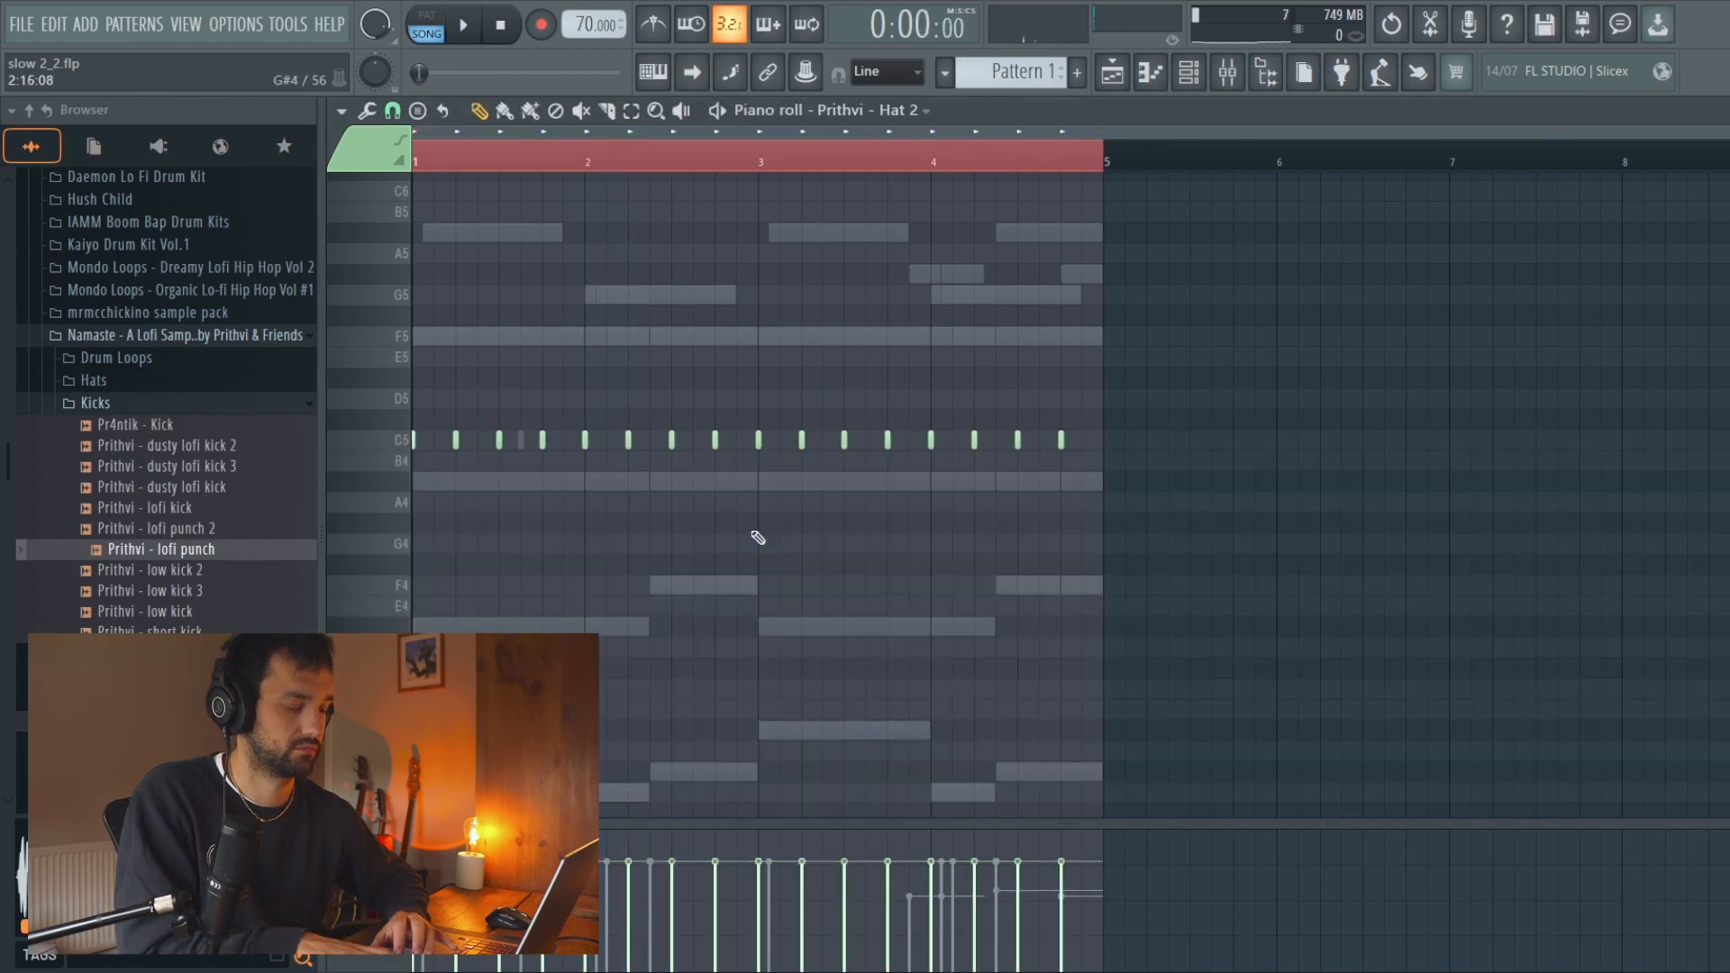
Duplicate the Prithvi - Hat 2 notes midway between the existing hits, play the pattern and lower the velocity of the duplicates
scroll(639, 519, "up", 2)
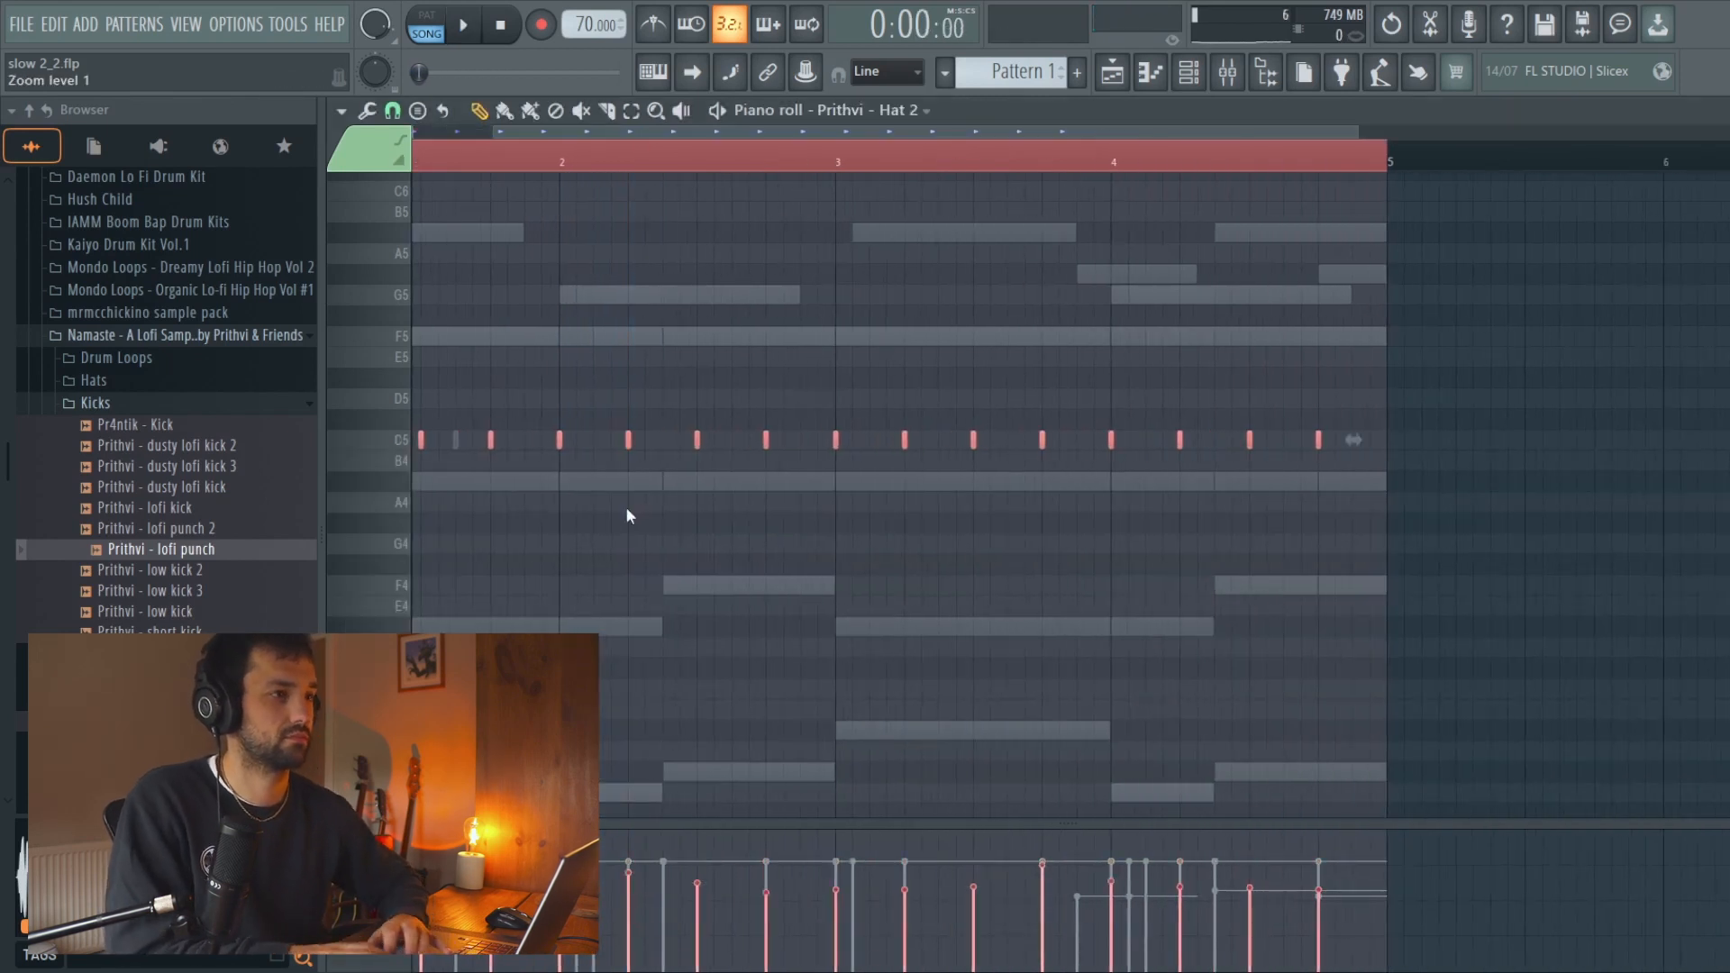
scroll(1048, 724, "left", 2)
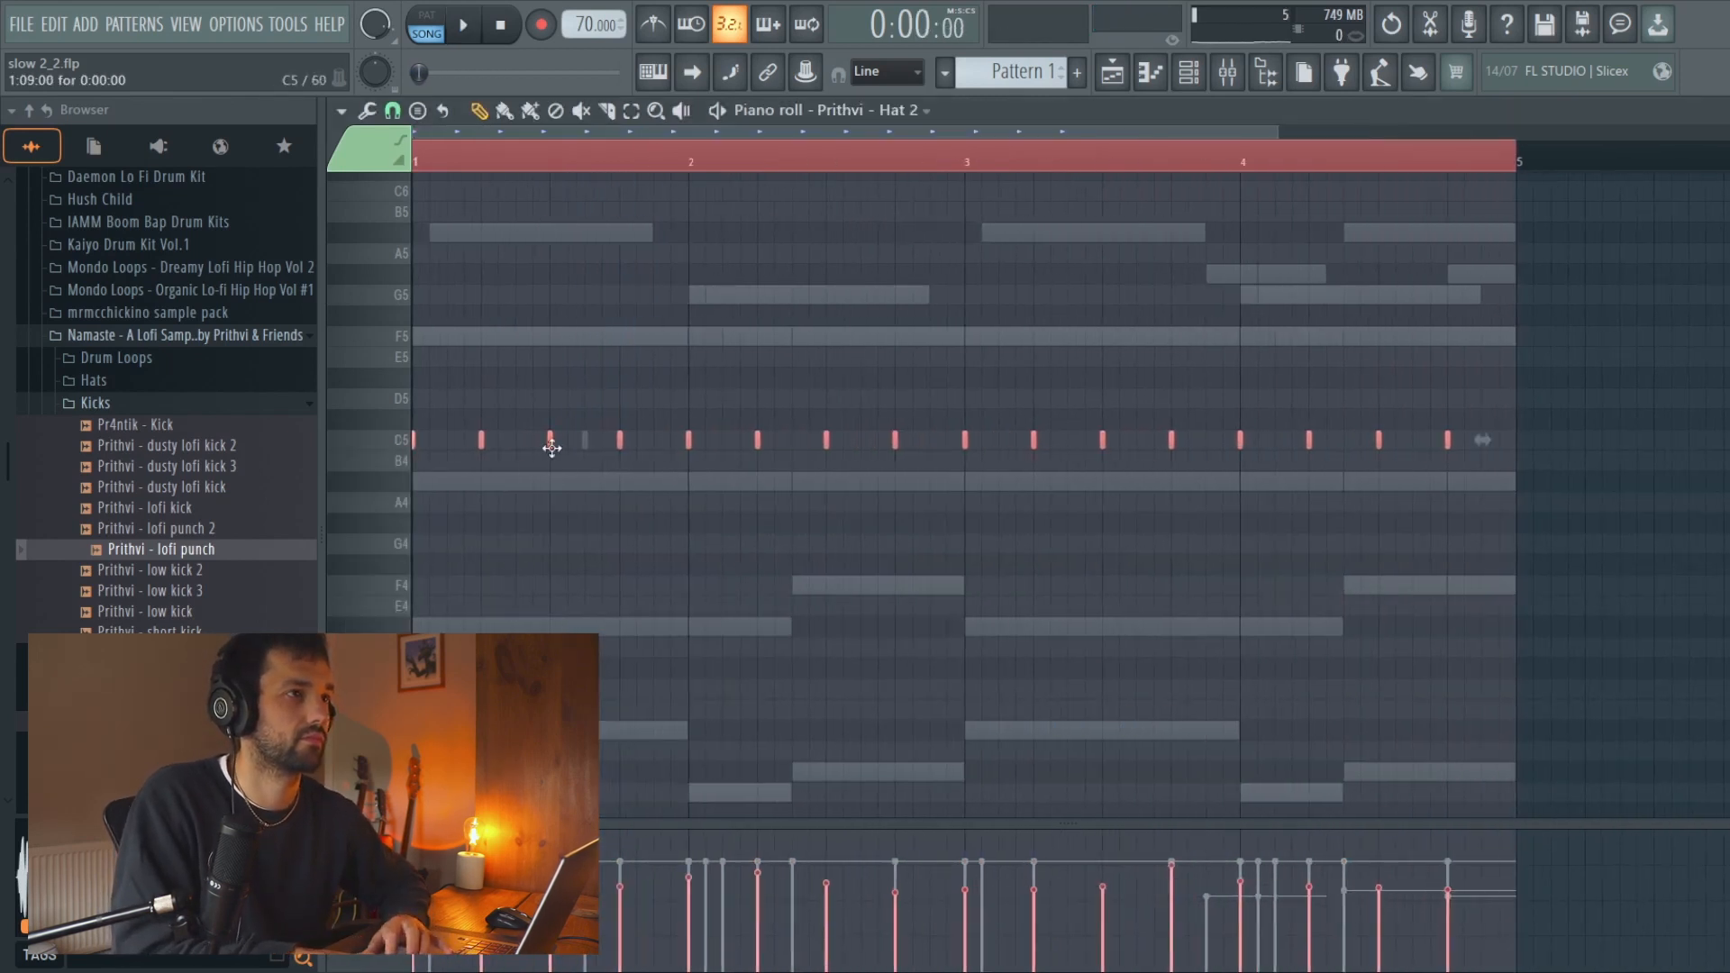
left_click_drag(552, 448, 579, 455)
key("space")
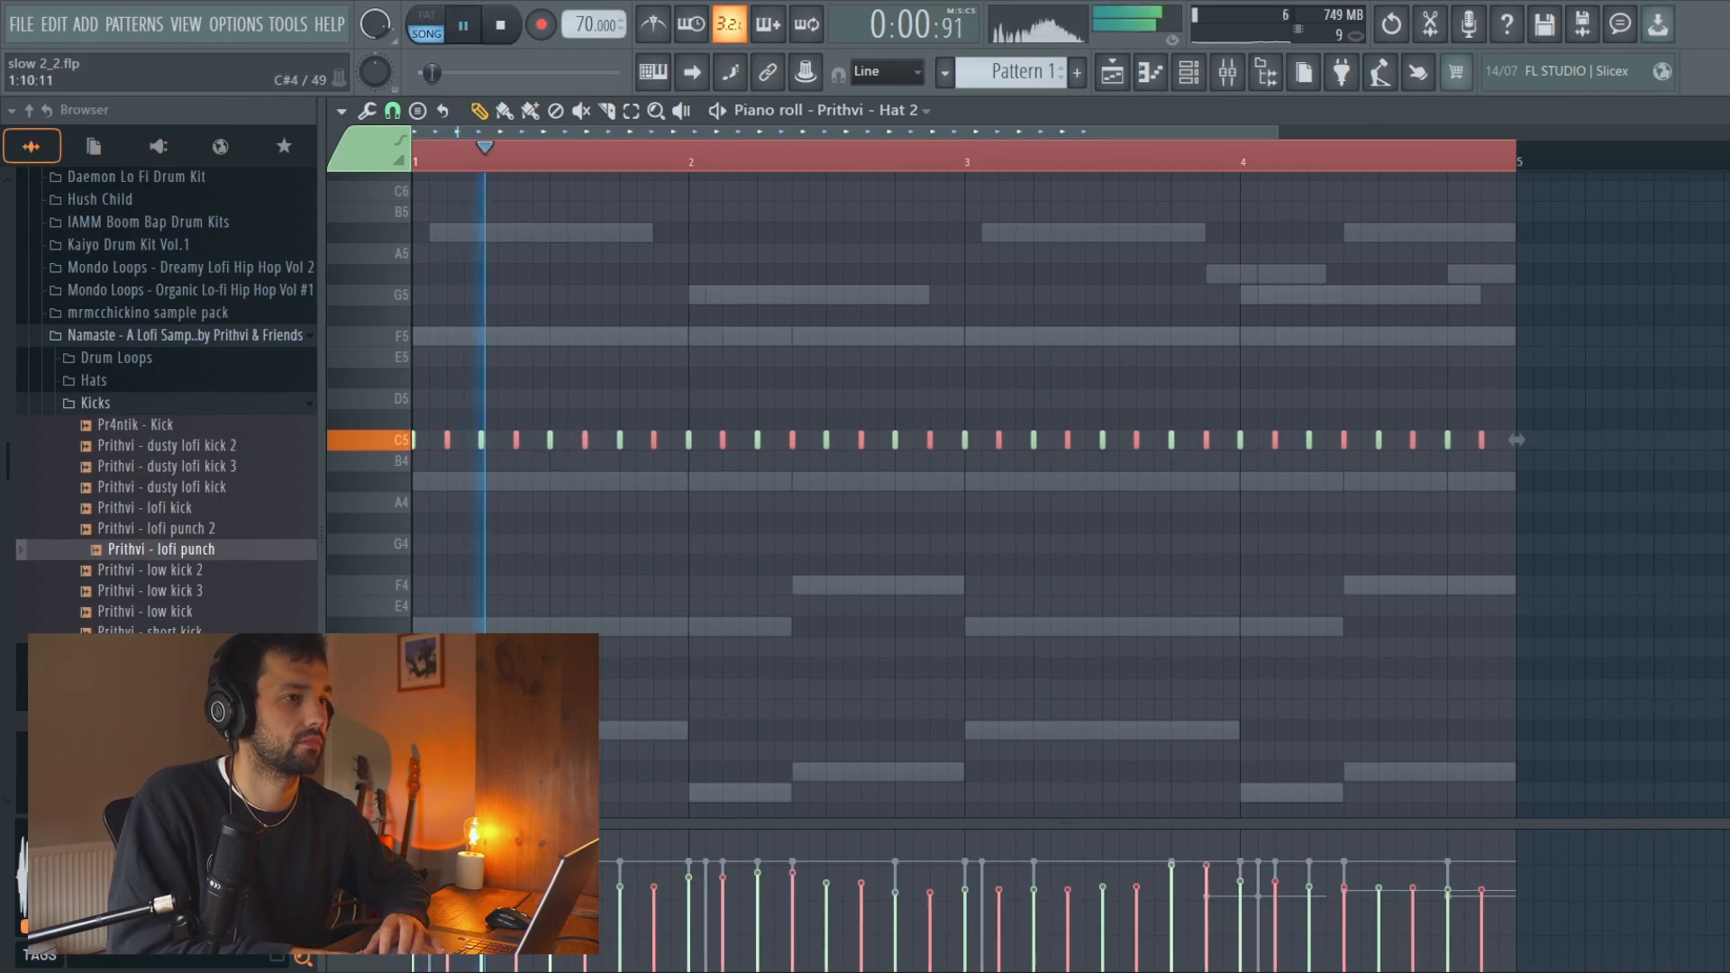
mouse_move(627, 910)
left_mouse_down()
mouse_move(1334, 934)
mouse_move(613, 943)
left_mouse_up()
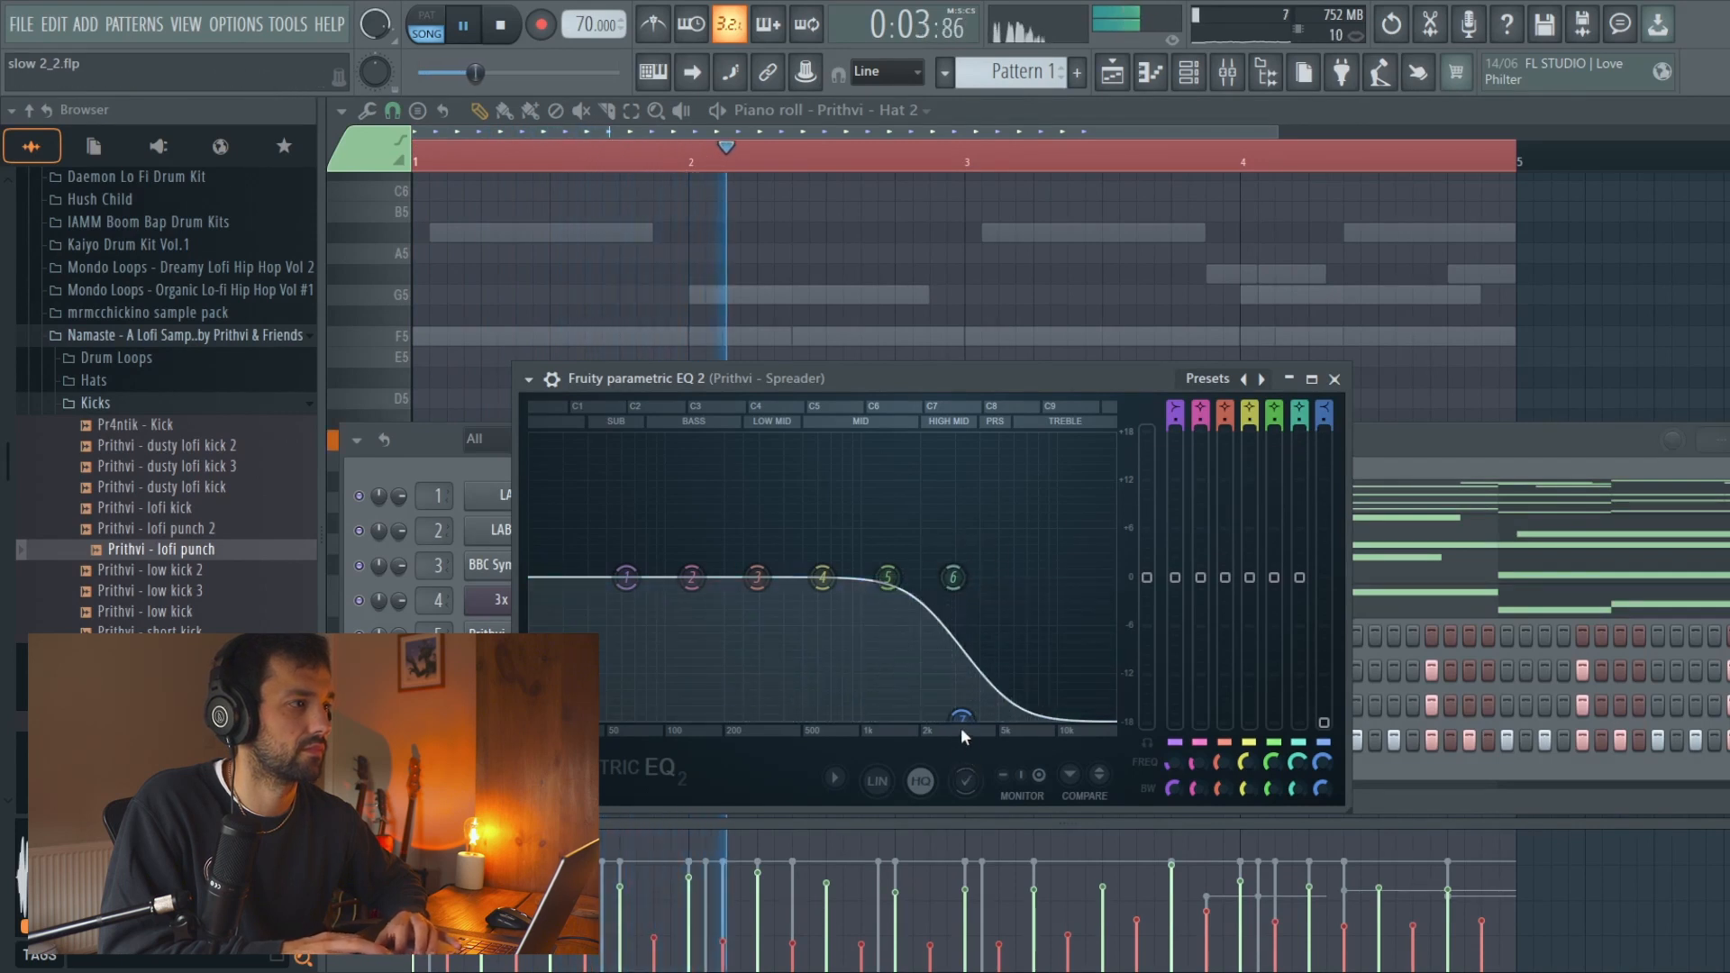
Narrow the bandwidth of band 7 in the Prithvi - Spreader EQ for a steeper high cut, close the EQ and stop playback
scroll(975, 727, "down", 3)
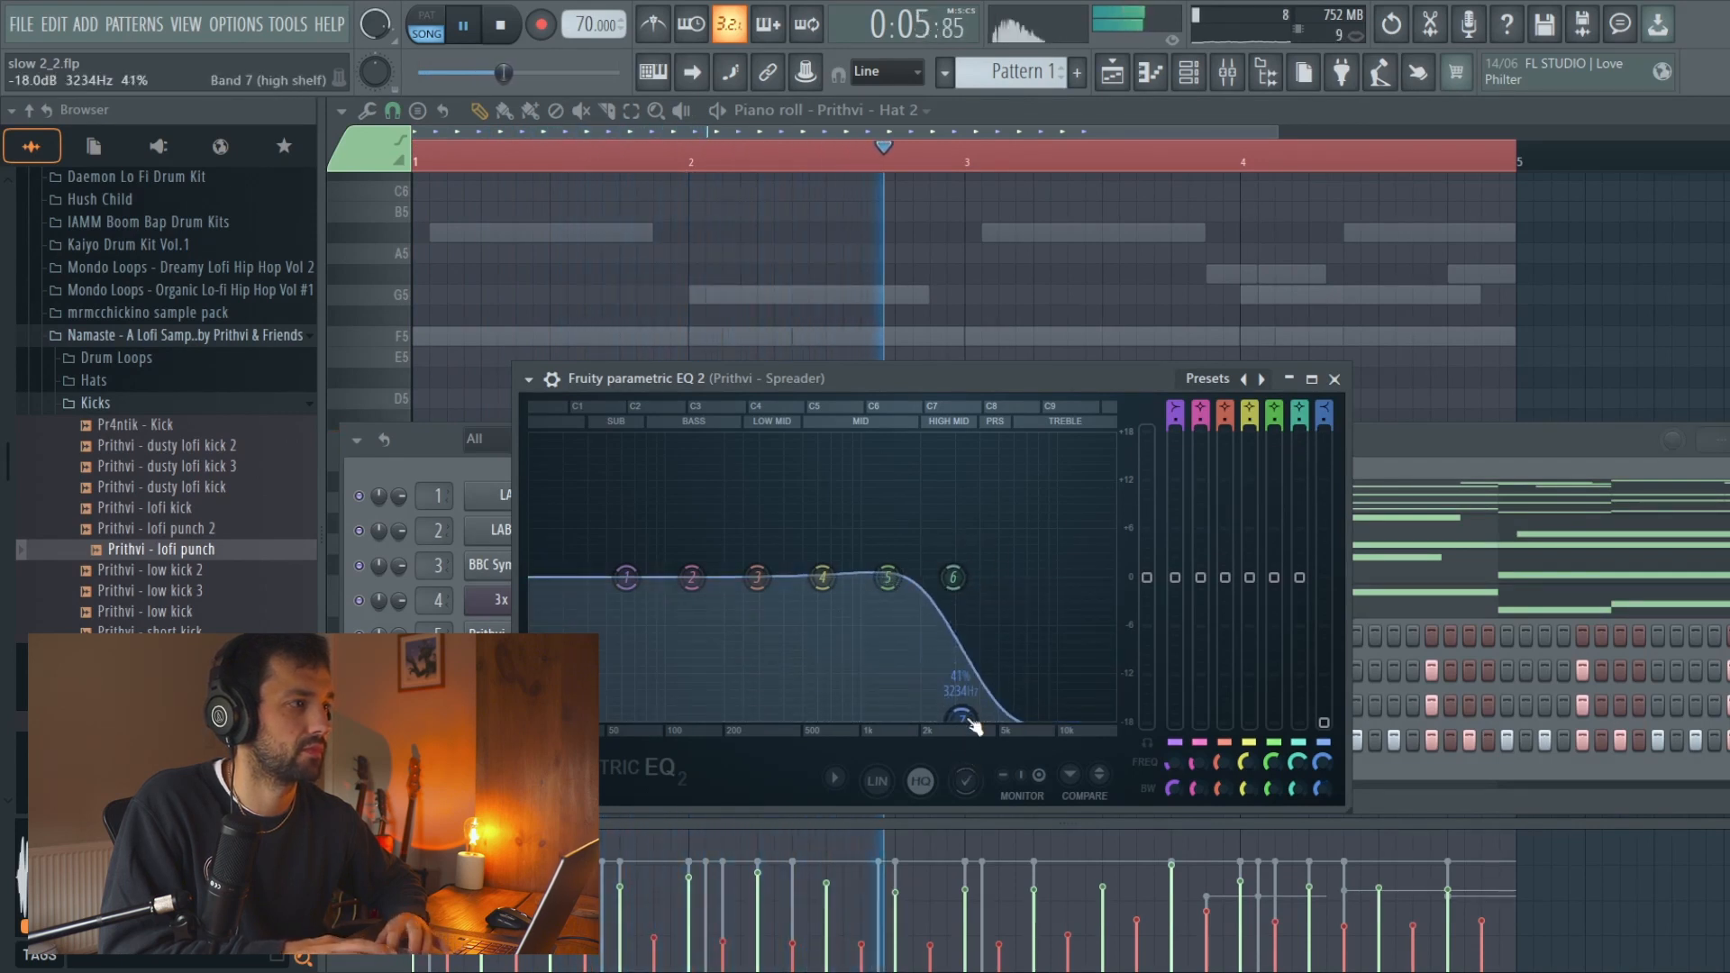
scroll(974, 726, "down", 4)
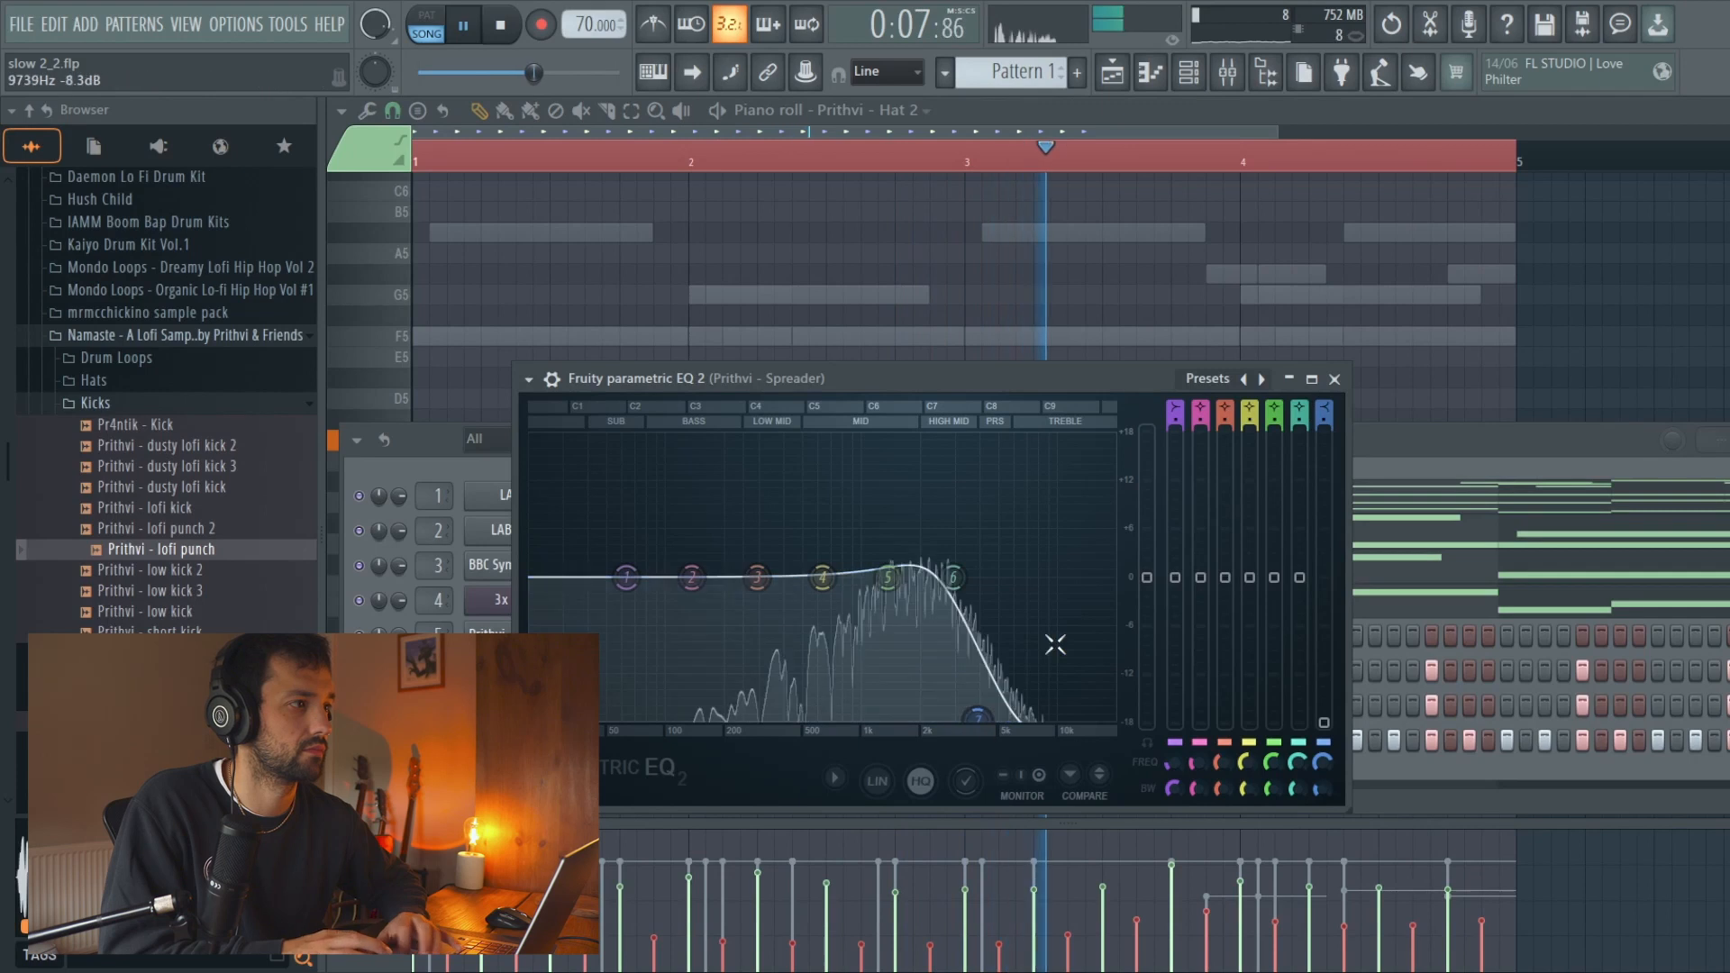
key("Escape")
key("space")
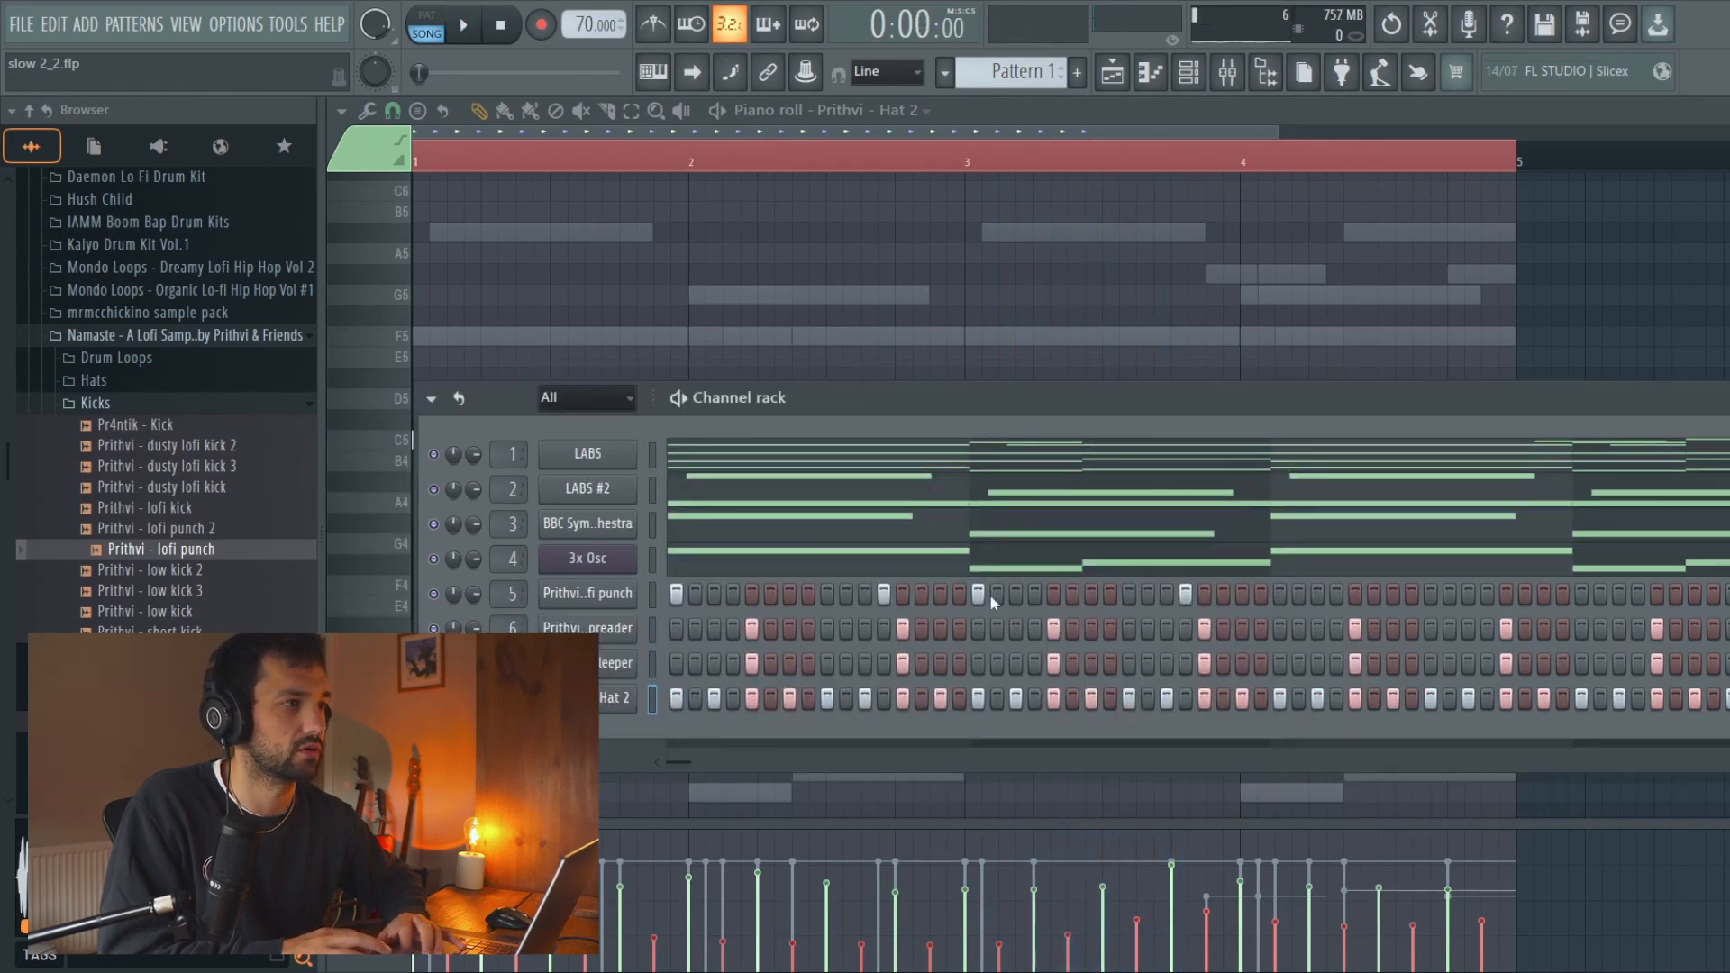
Show the playlist and place two percussion hits in the step sequencer in line with the second and third kicks
key("F5")
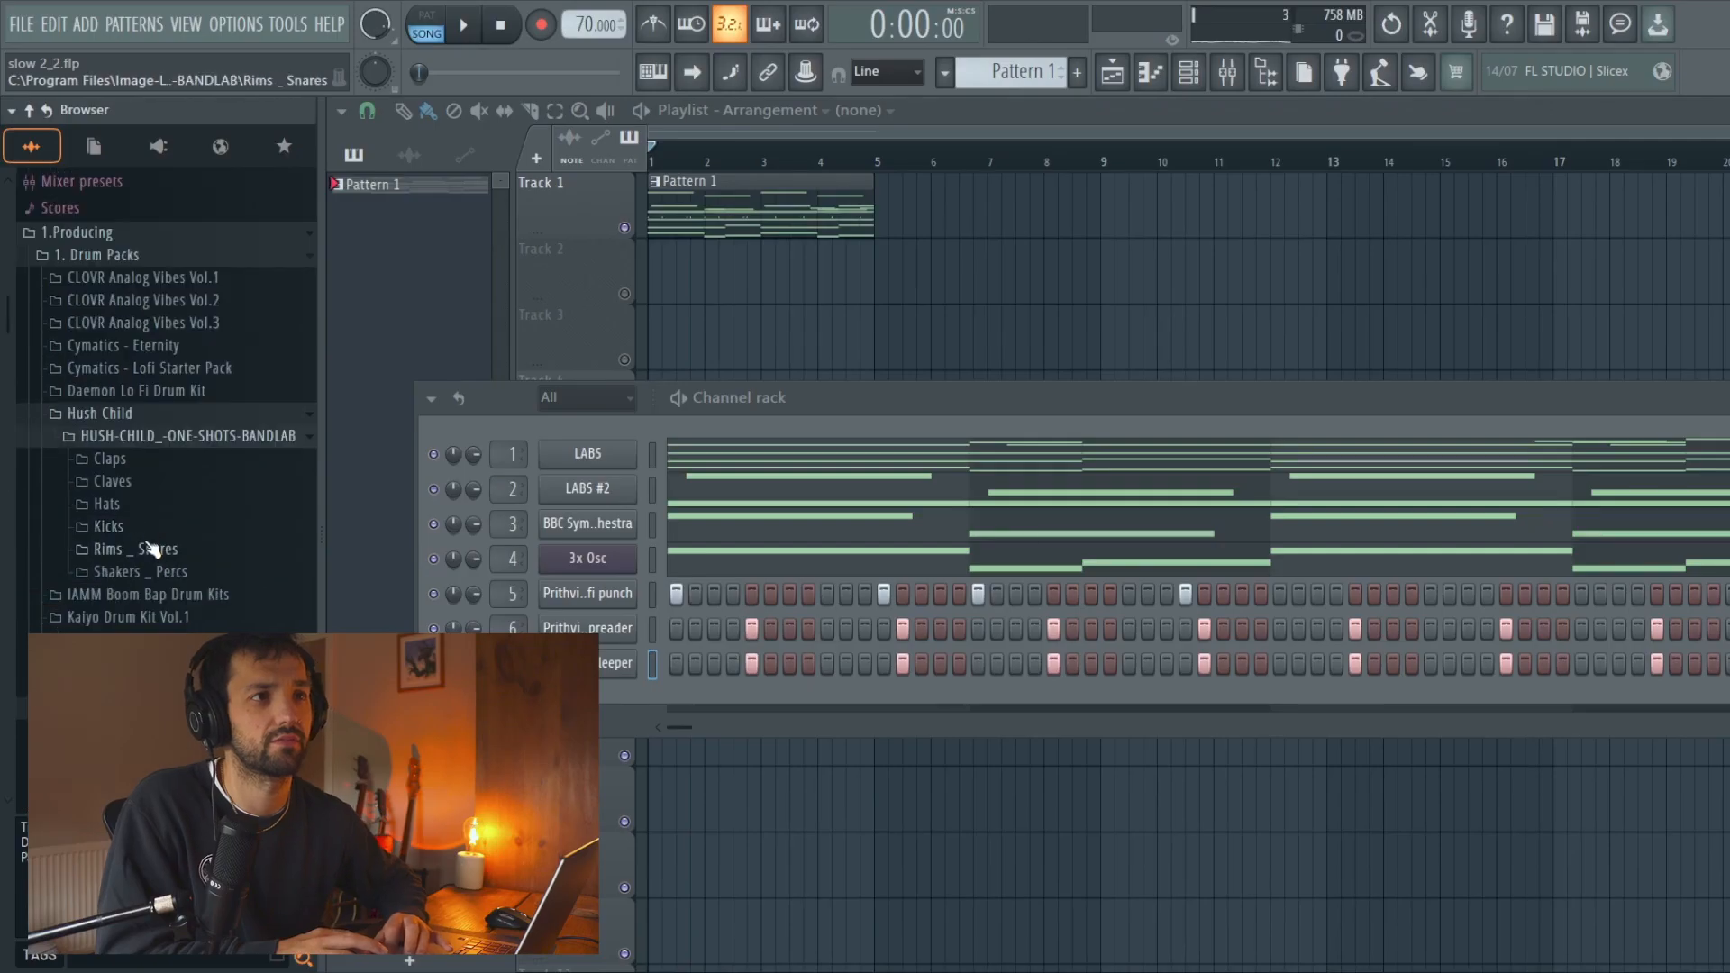
left_click(878, 666)
left_click(977, 667)
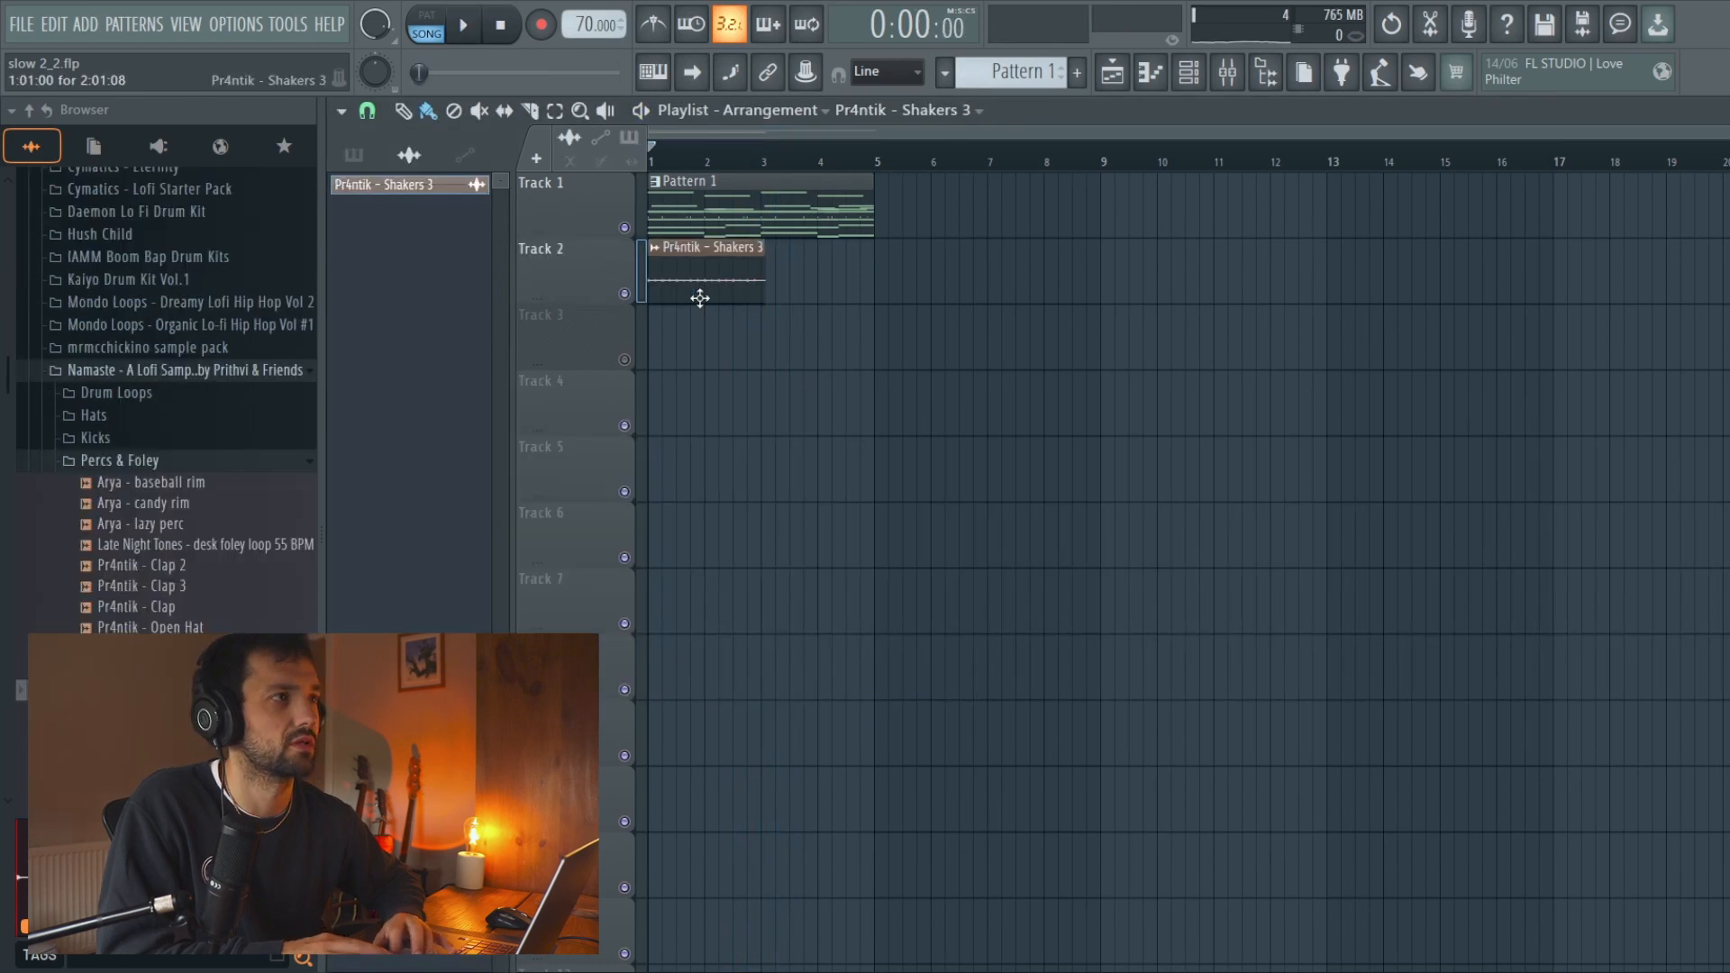
Repeat the Pr4ntik - Shakers 3 clip on Track 2 through the end of bar 4 and play the arrangement
scroll(701, 297, "up", 2)
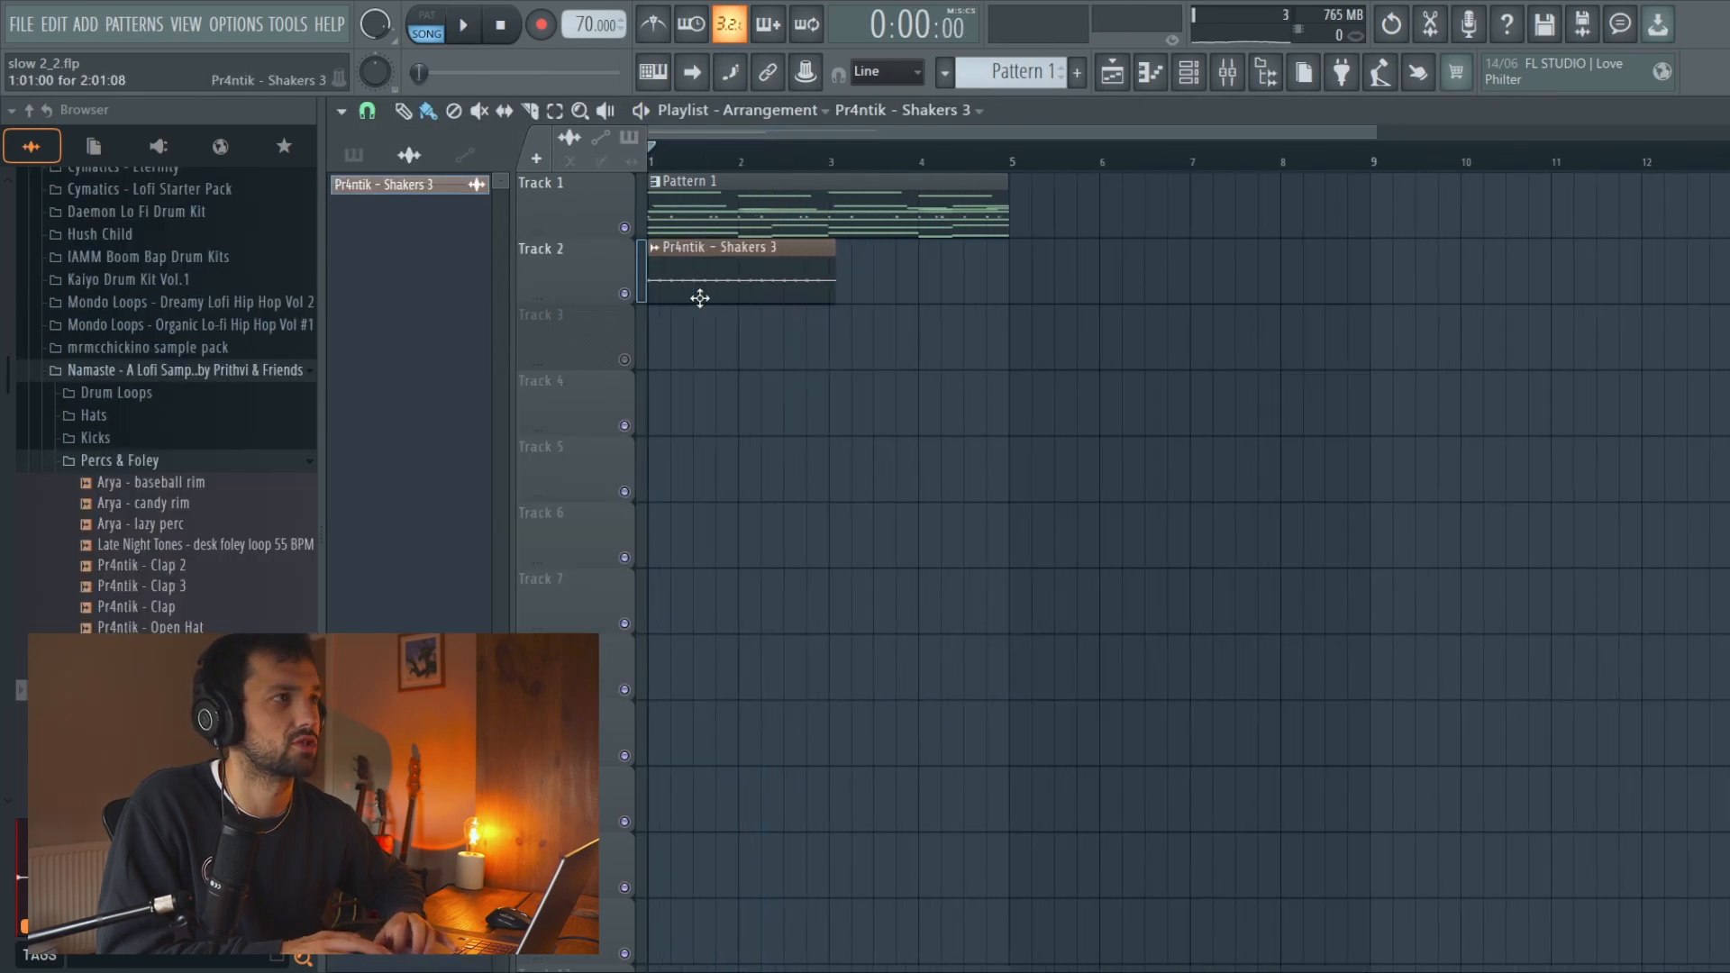
key("space")
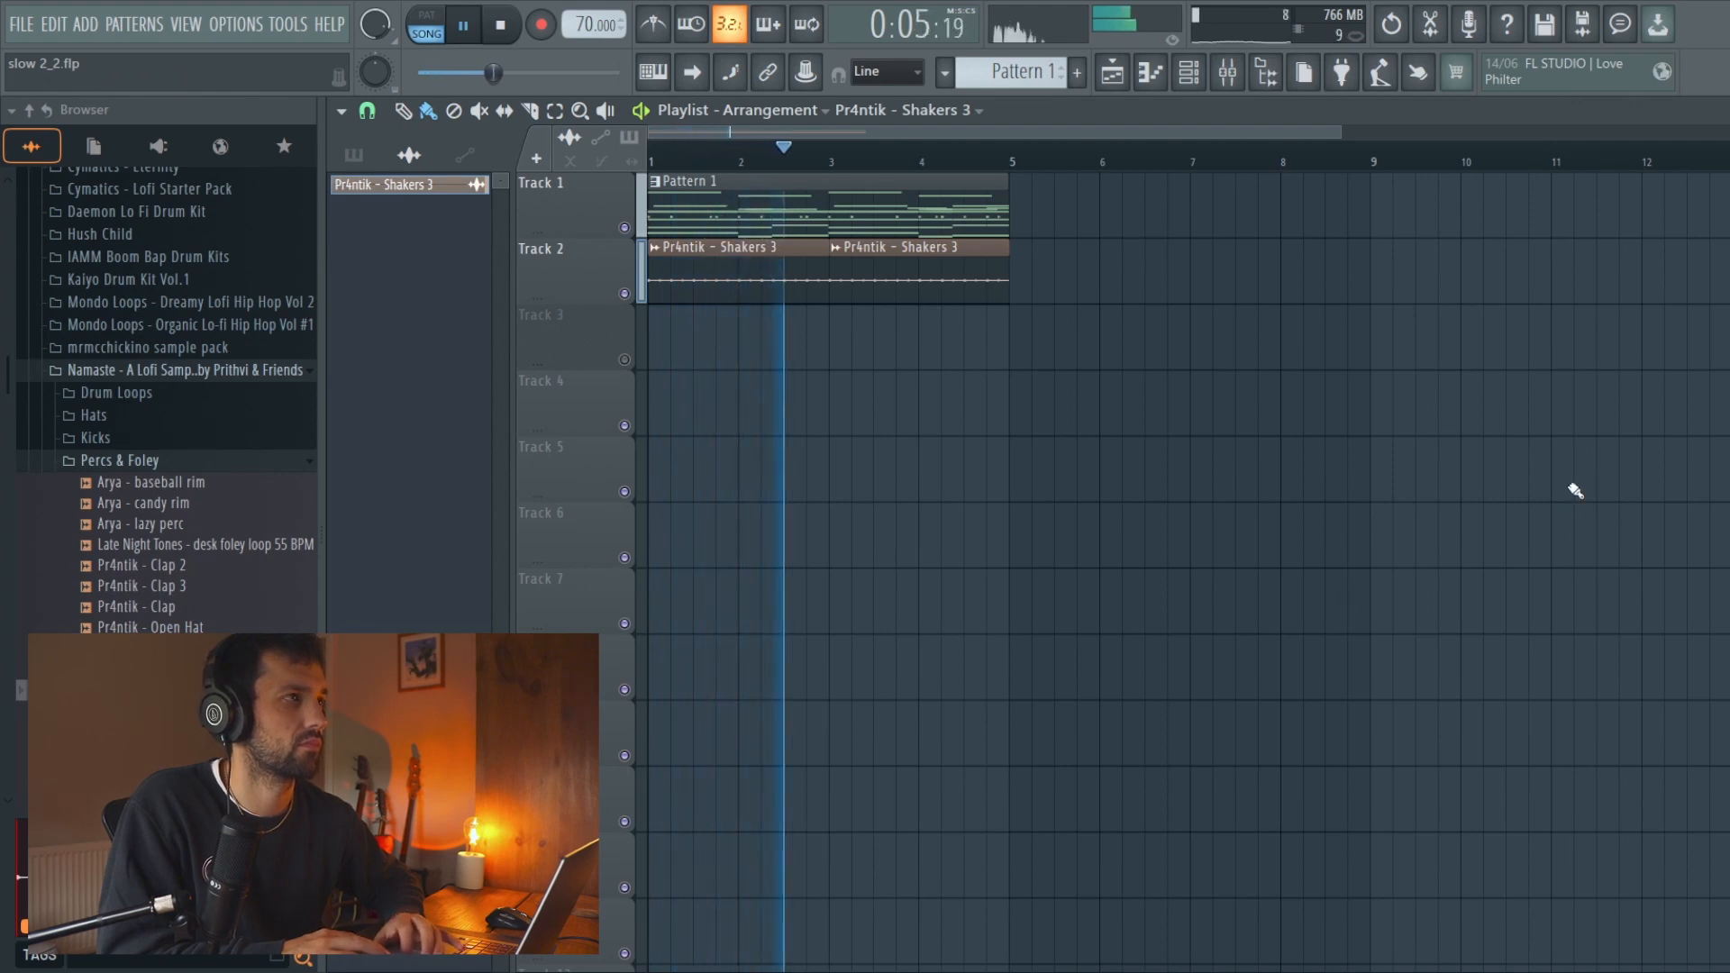
In the imagiro piano 2 part, follow the opening D#6 note with an A#5 note extended to four steps, and play it back
scroll(940, 496, "up", 2)
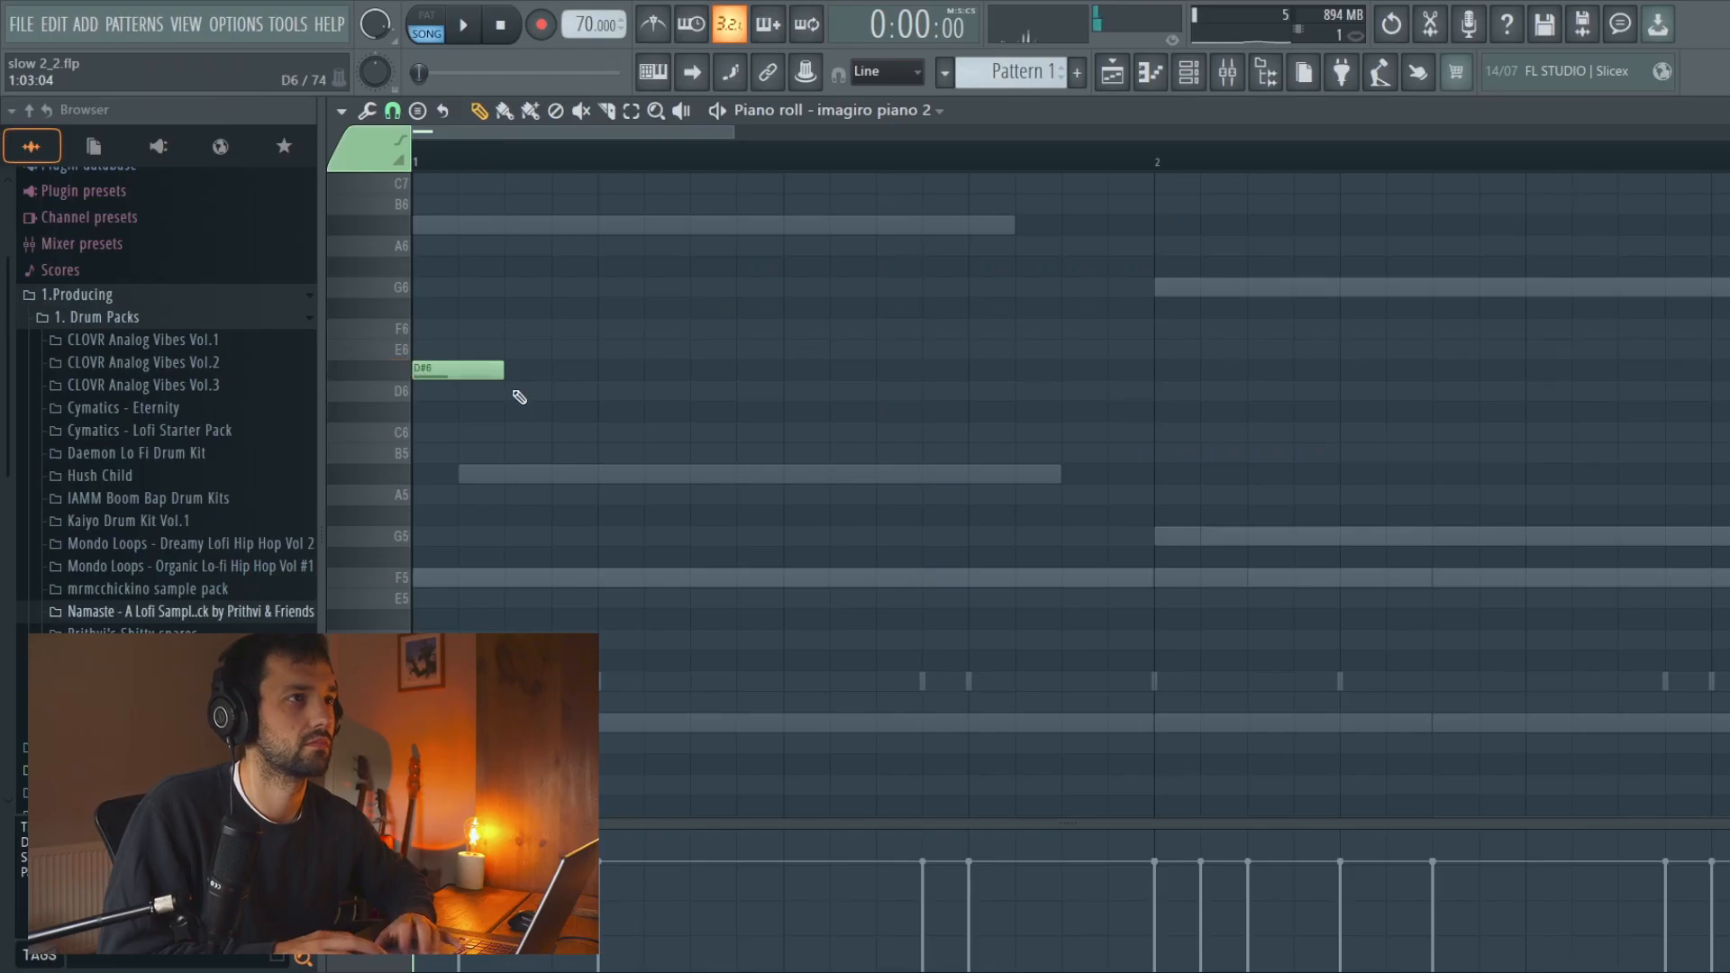
key("space")
key("space")
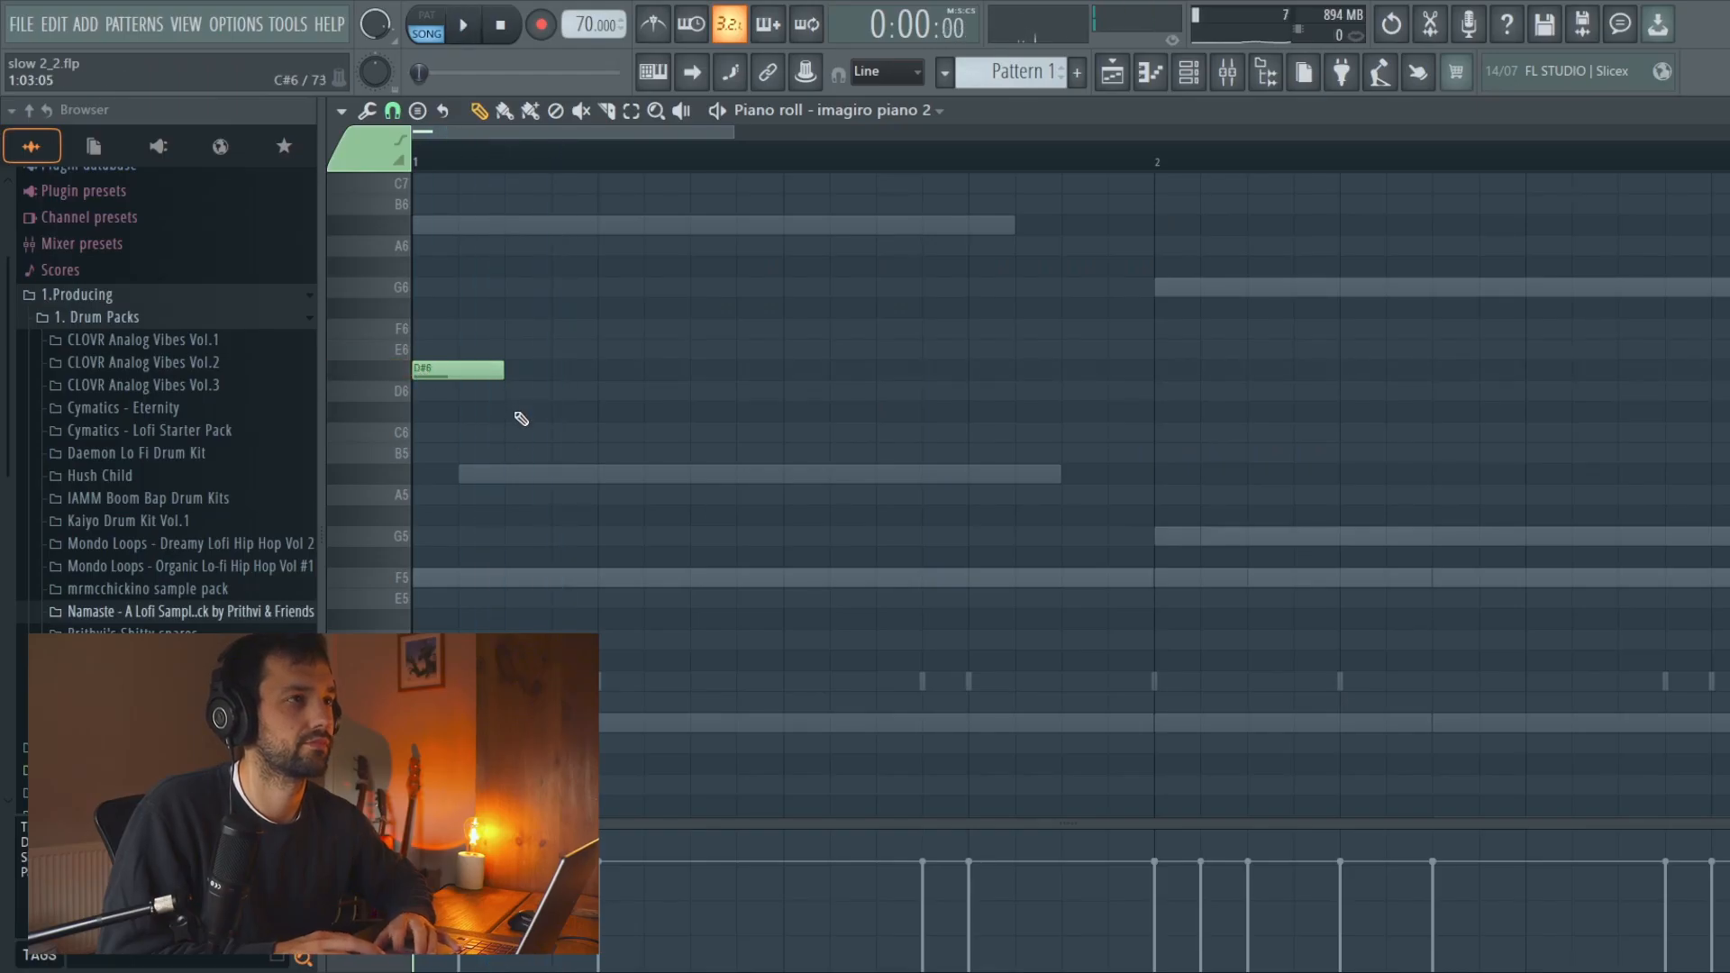
key("space")
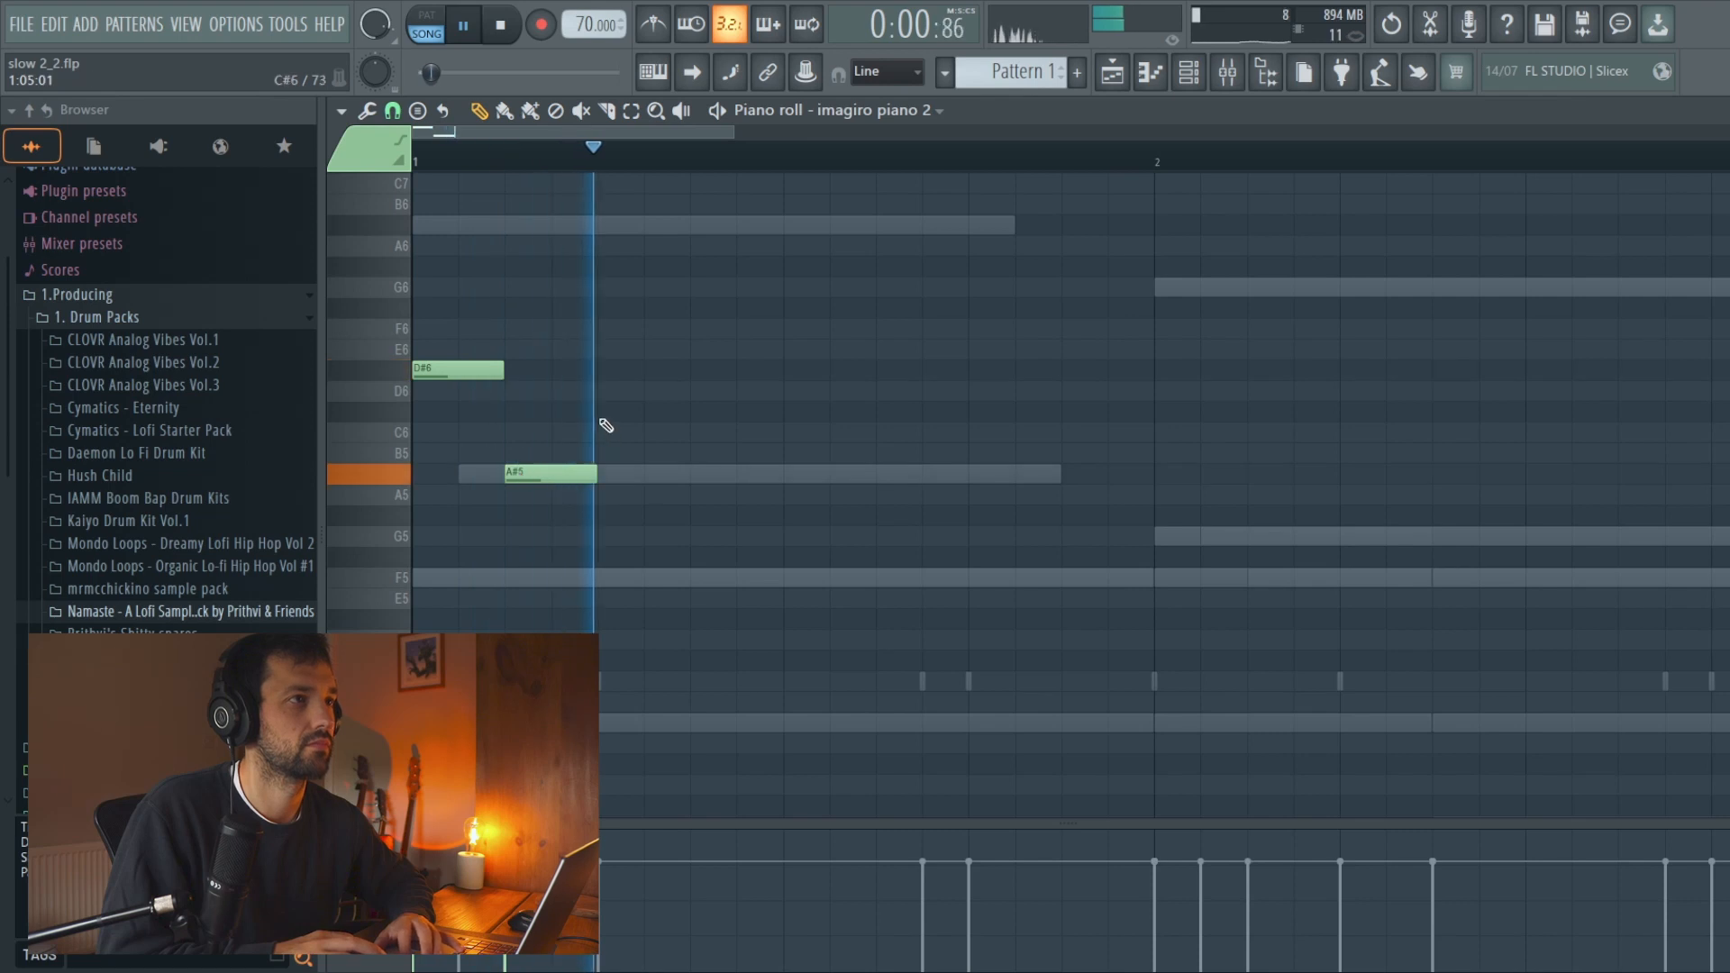
left_click_drag(595, 474, 688, 474)
key("space")
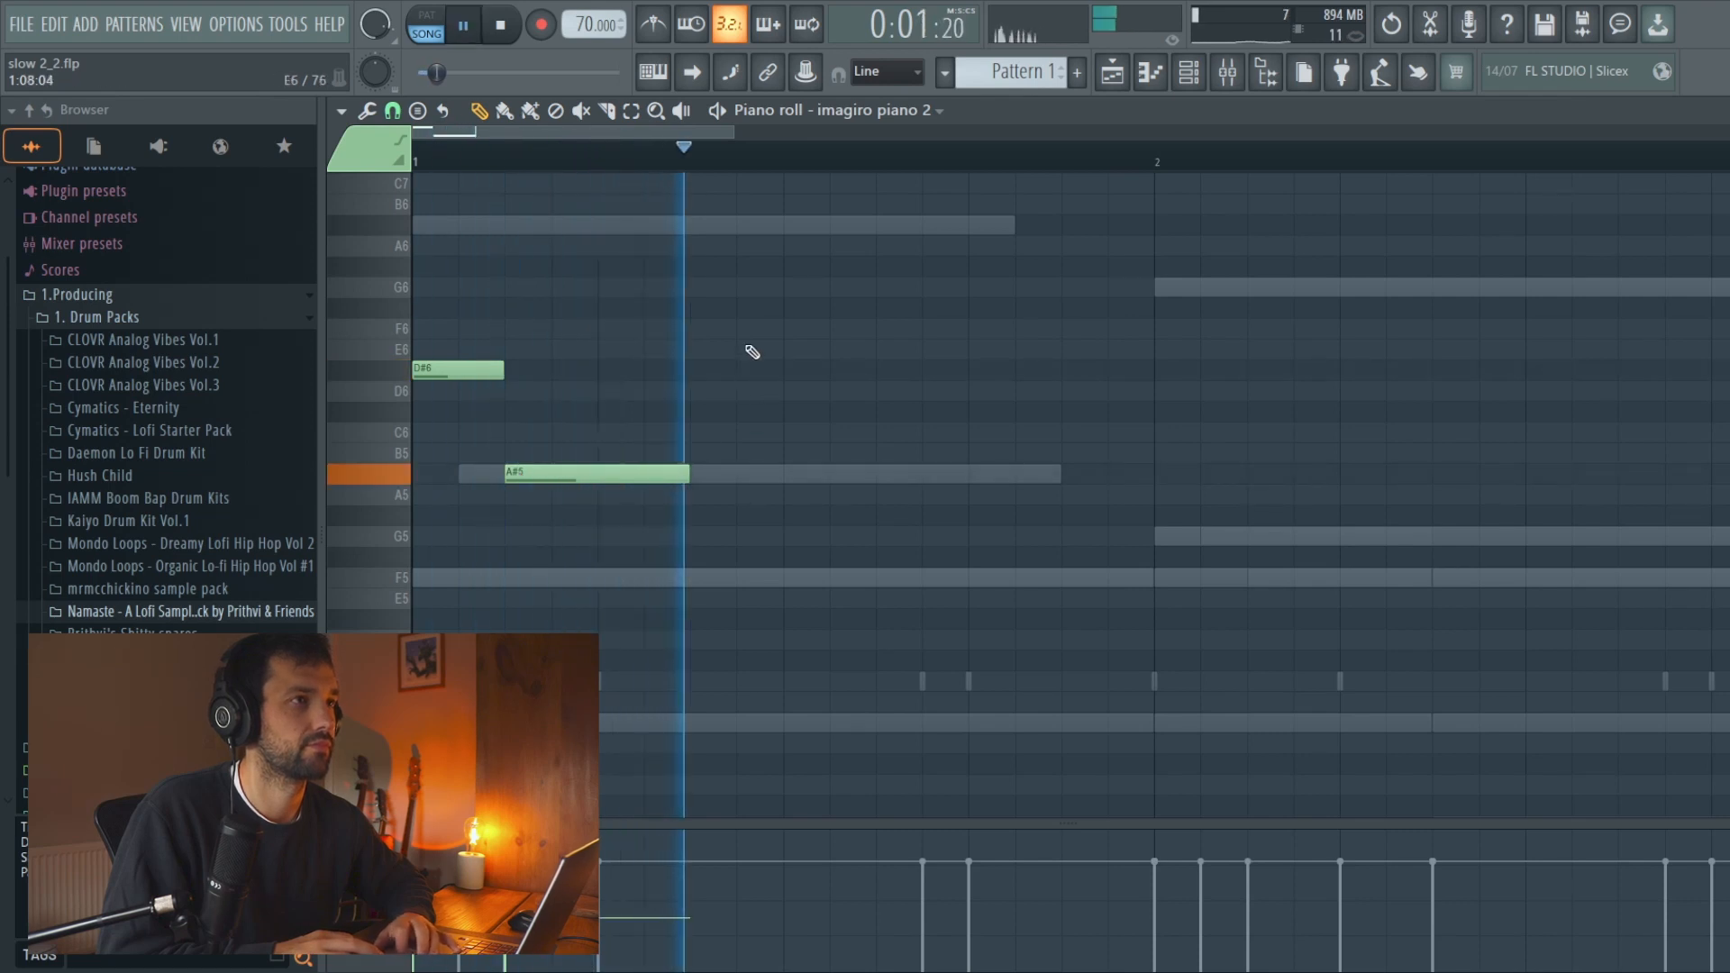
Continue the piano melody with G6, A#6, G#6 and G6 notes from mid bar 1 into bar 2, and play it back
left_click(794, 293)
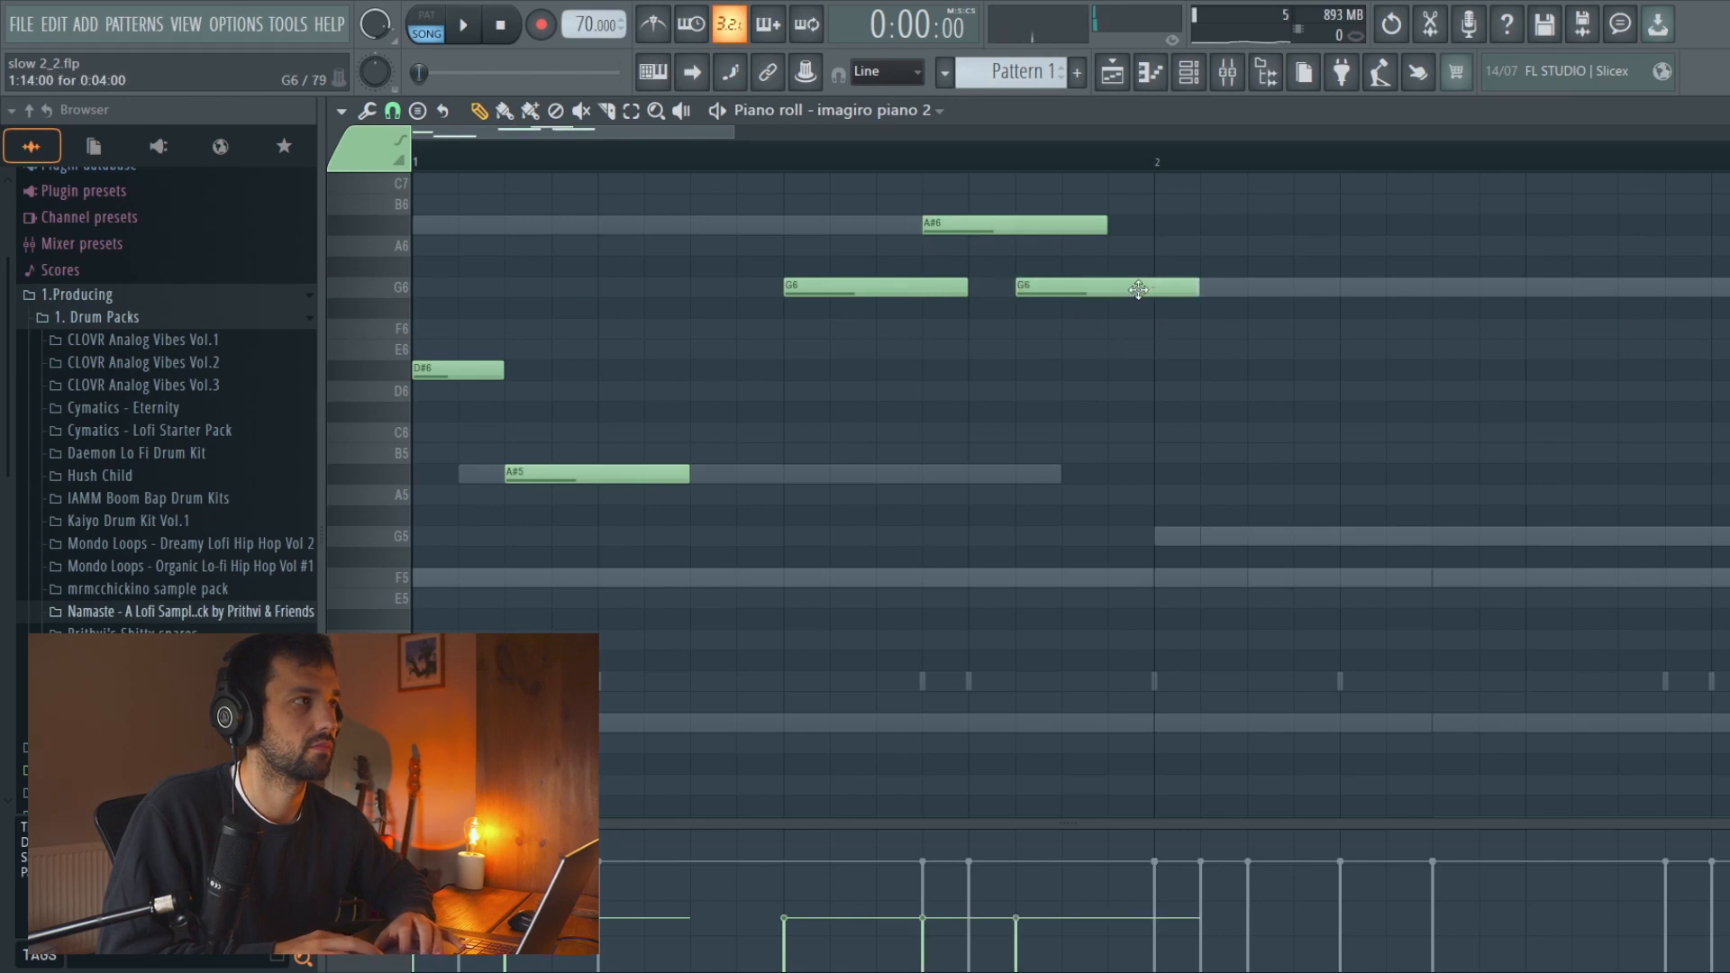
key("space")
scroll(1162, 310, "down", 3)
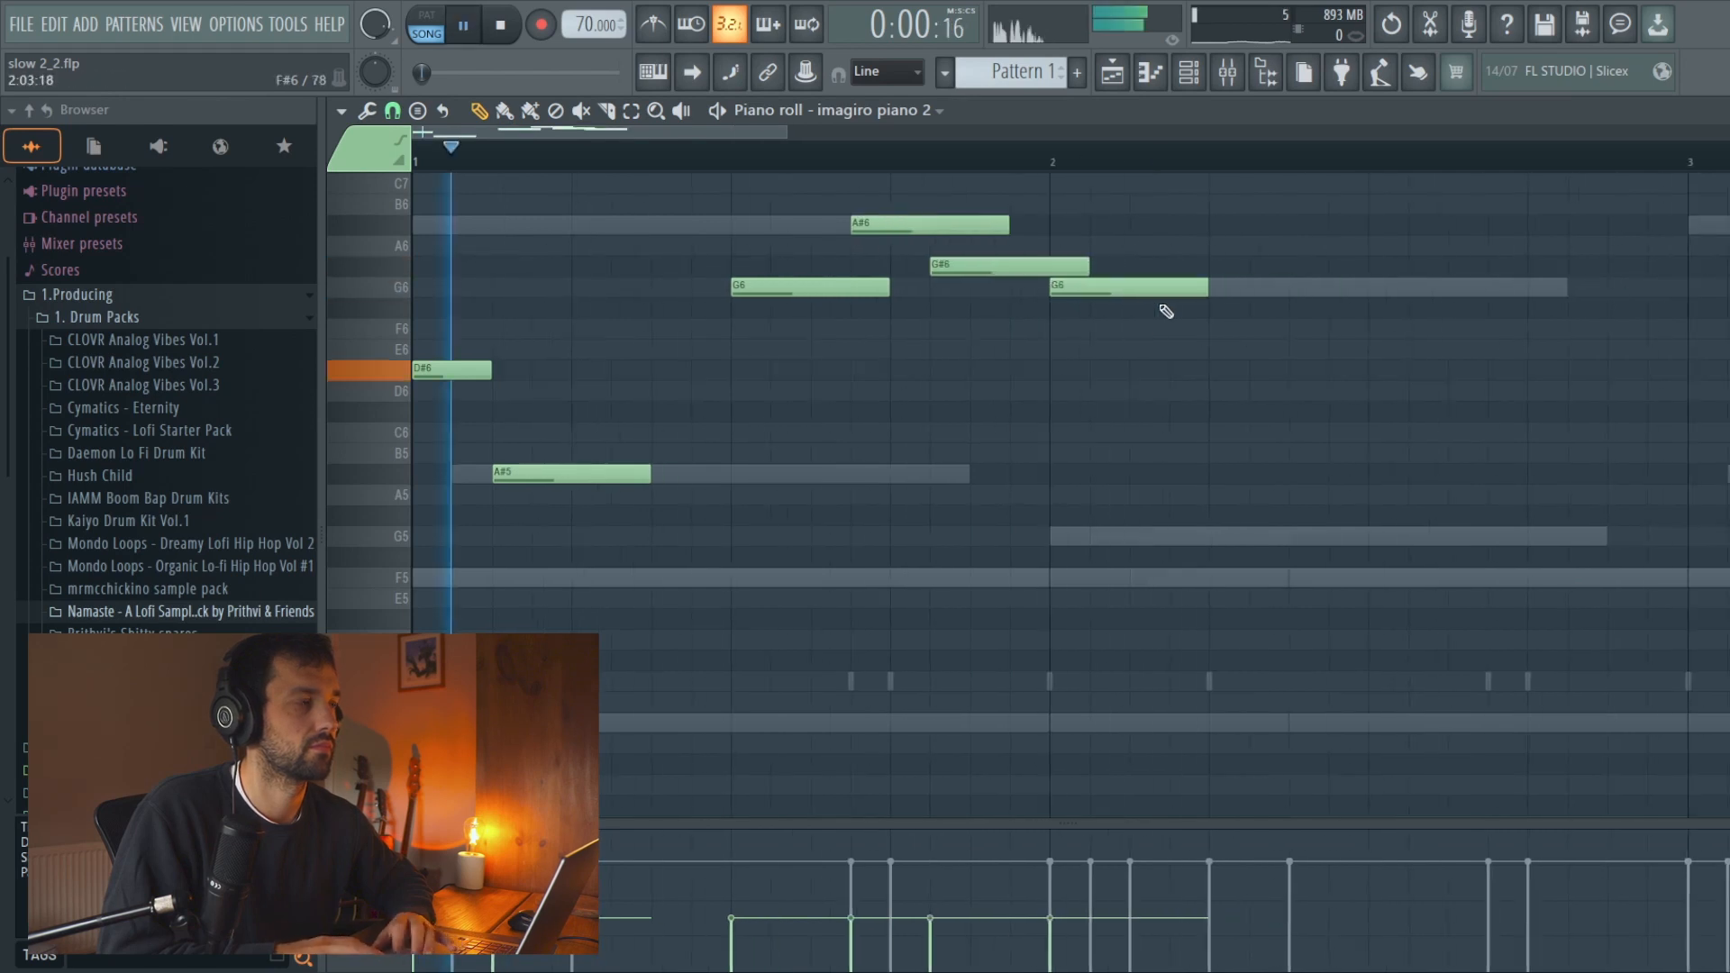
Shorten the first G6 note to two steps, add a four-step G#6 note midway through bar 2, and play it back
scroll(900, 437, "up", 3)
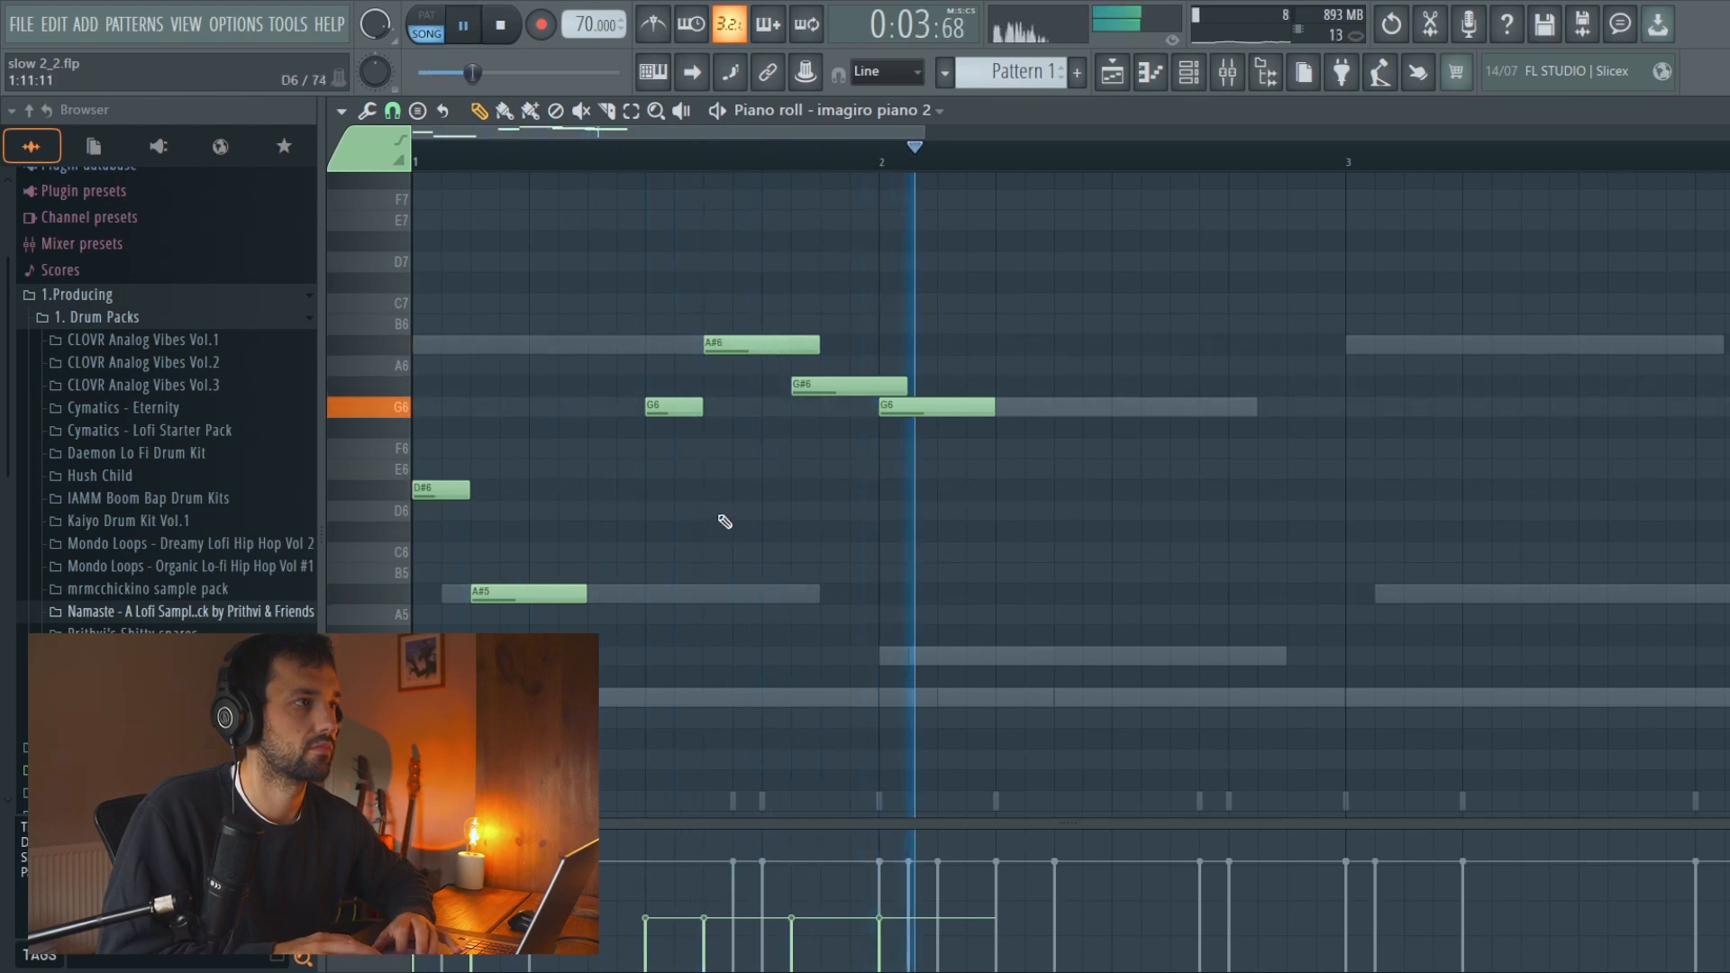
scroll(814, 509, "down", 4)
key("space")
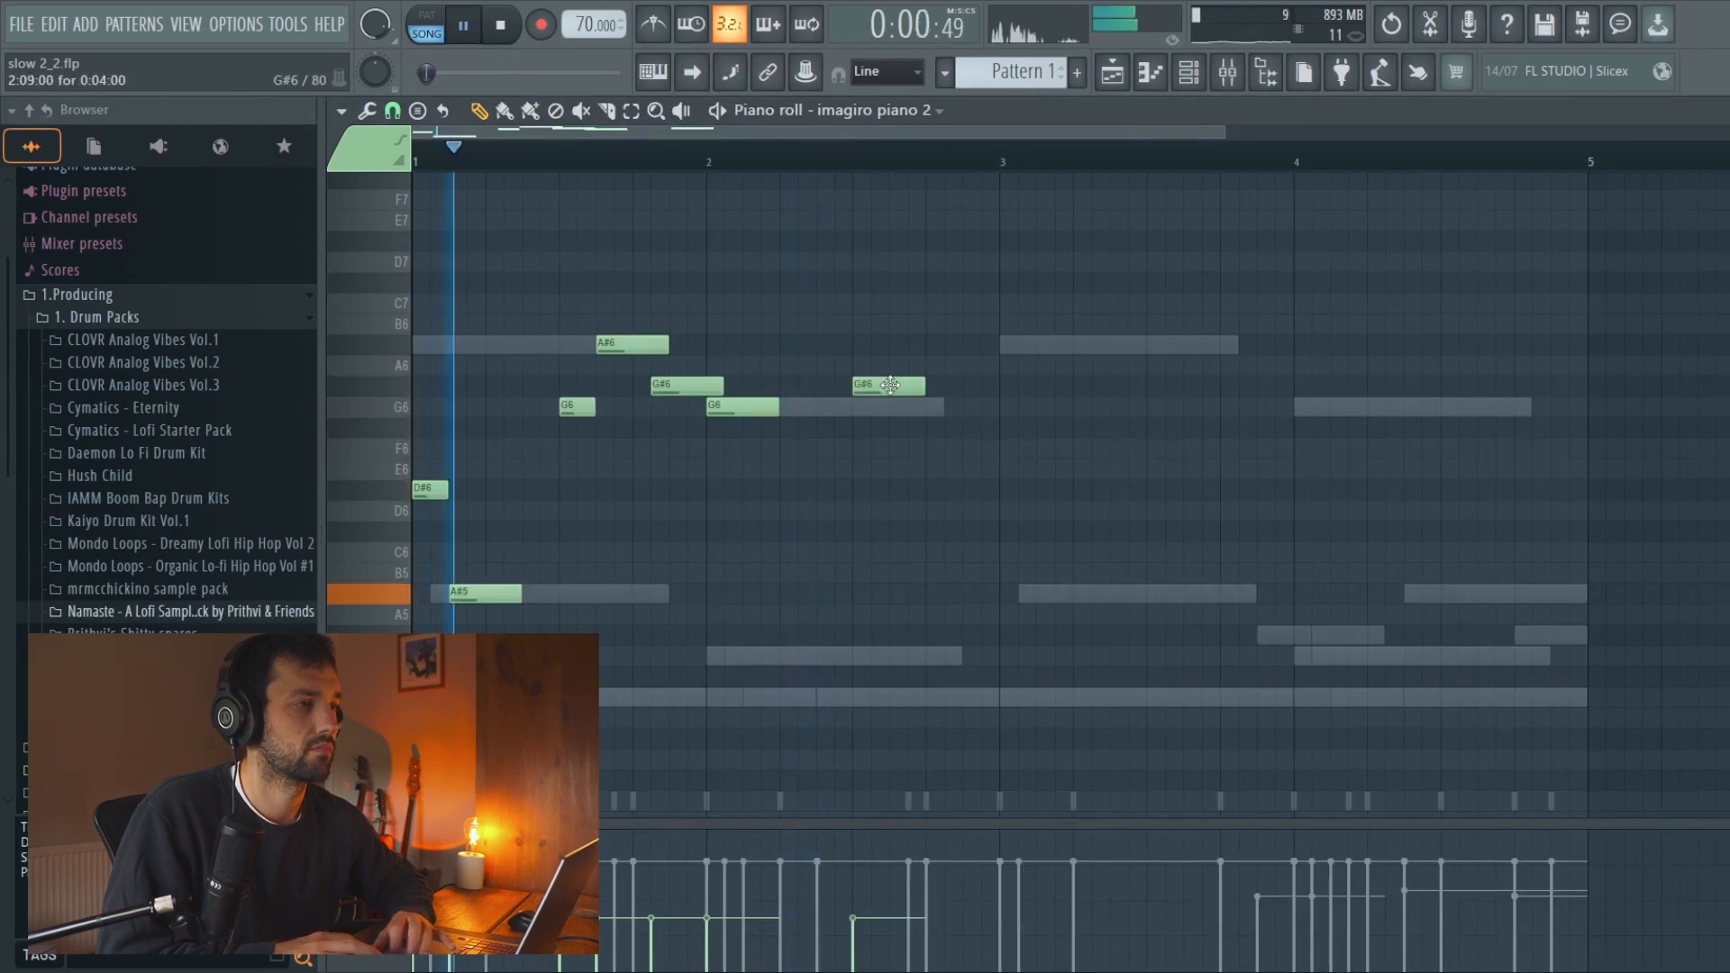
scroll(890, 386, "down", 6)
scroll(890, 386, "up", 5)
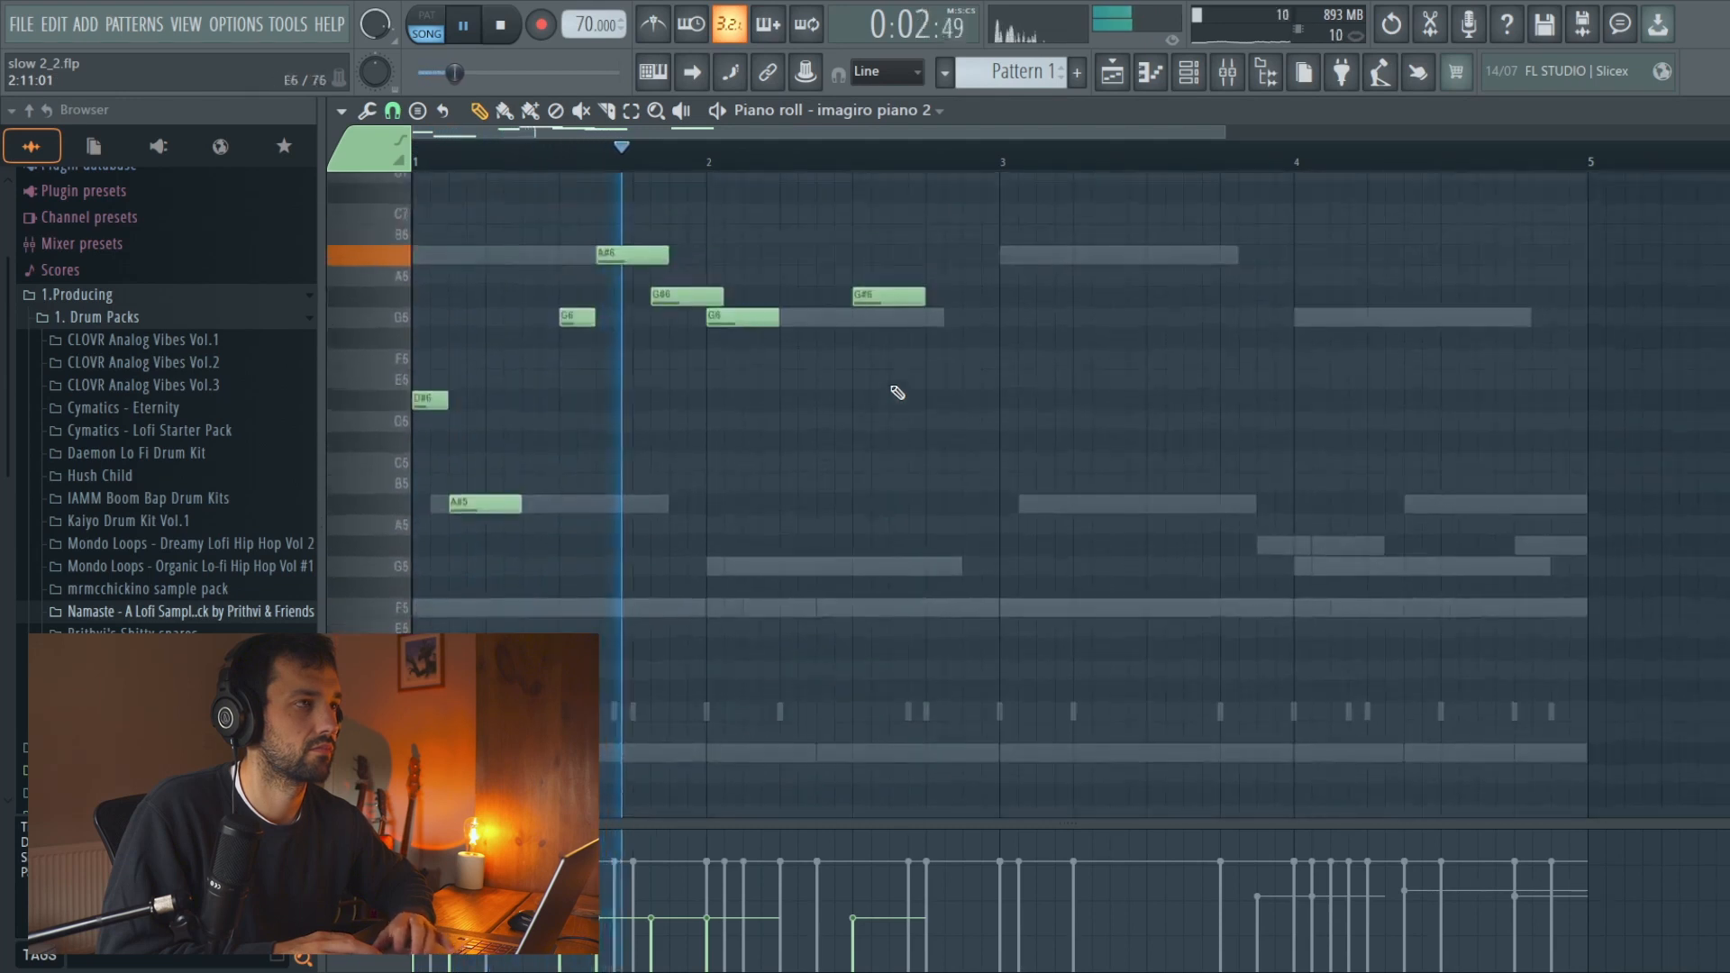
scroll(898, 392, "up", 3)
scroll(900, 392, "down", 2)
scroll(900, 392, "down", 3)
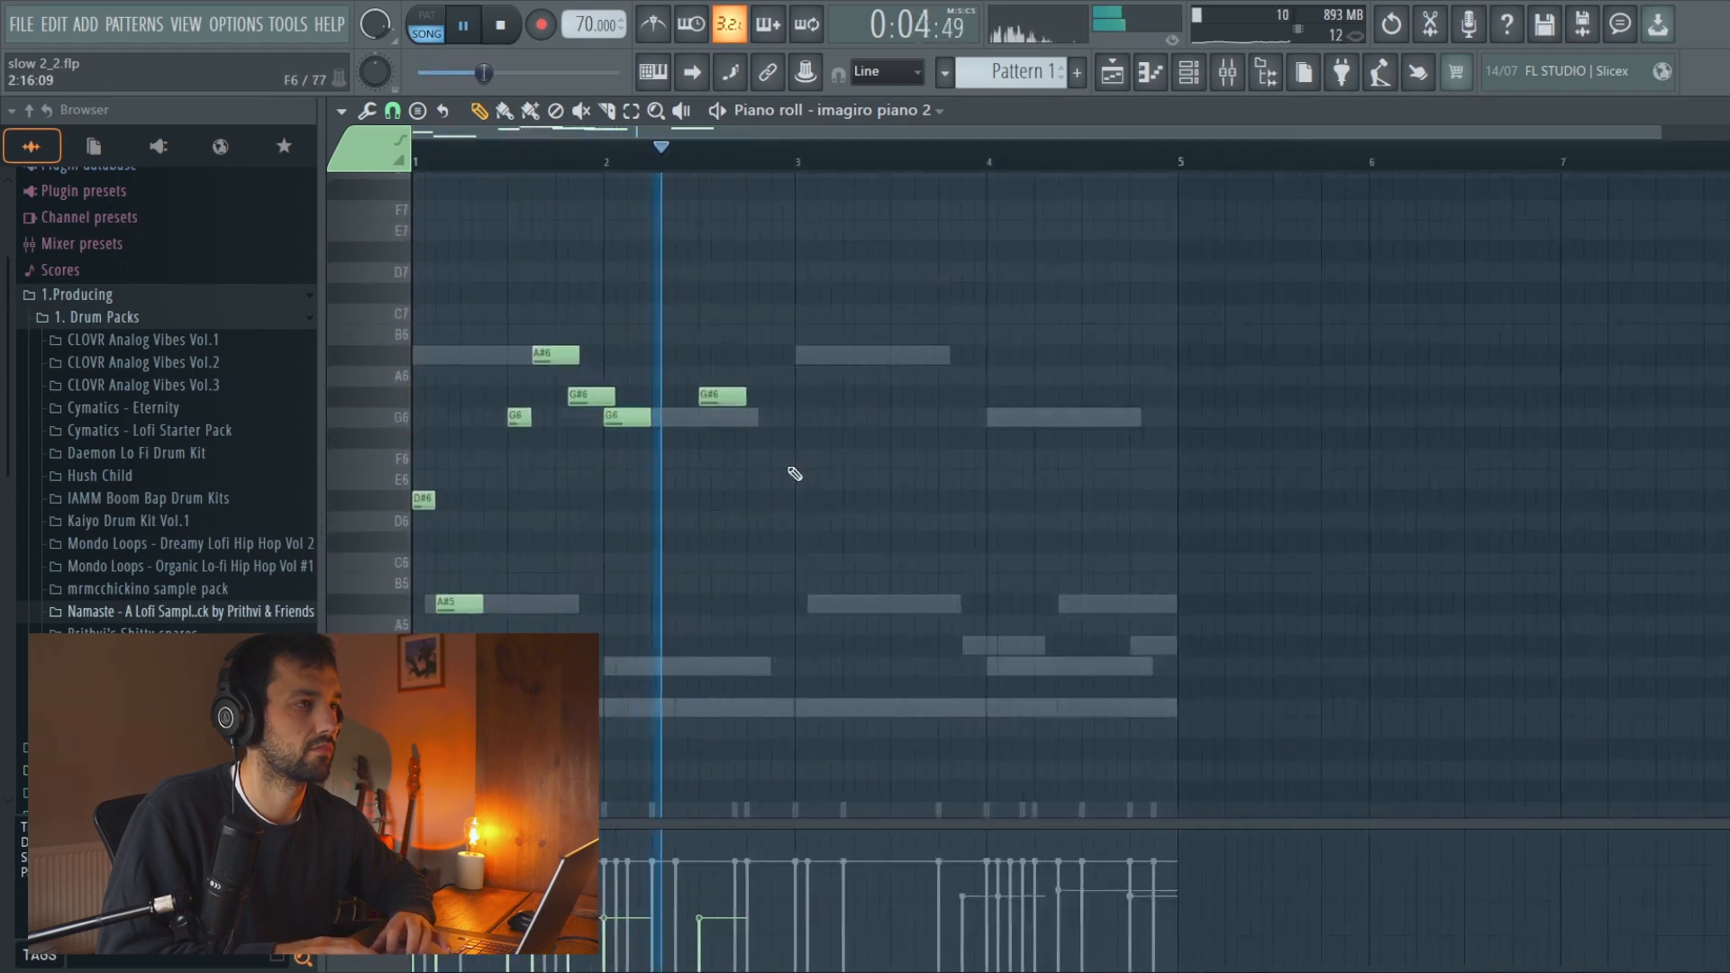
Raise the opening D#6 and A#5 piano notes an octave and repeat the phrase in bars 3 and 4 with a C7, A#6, G#6 ending
scroll(721, 503, "up", 3)
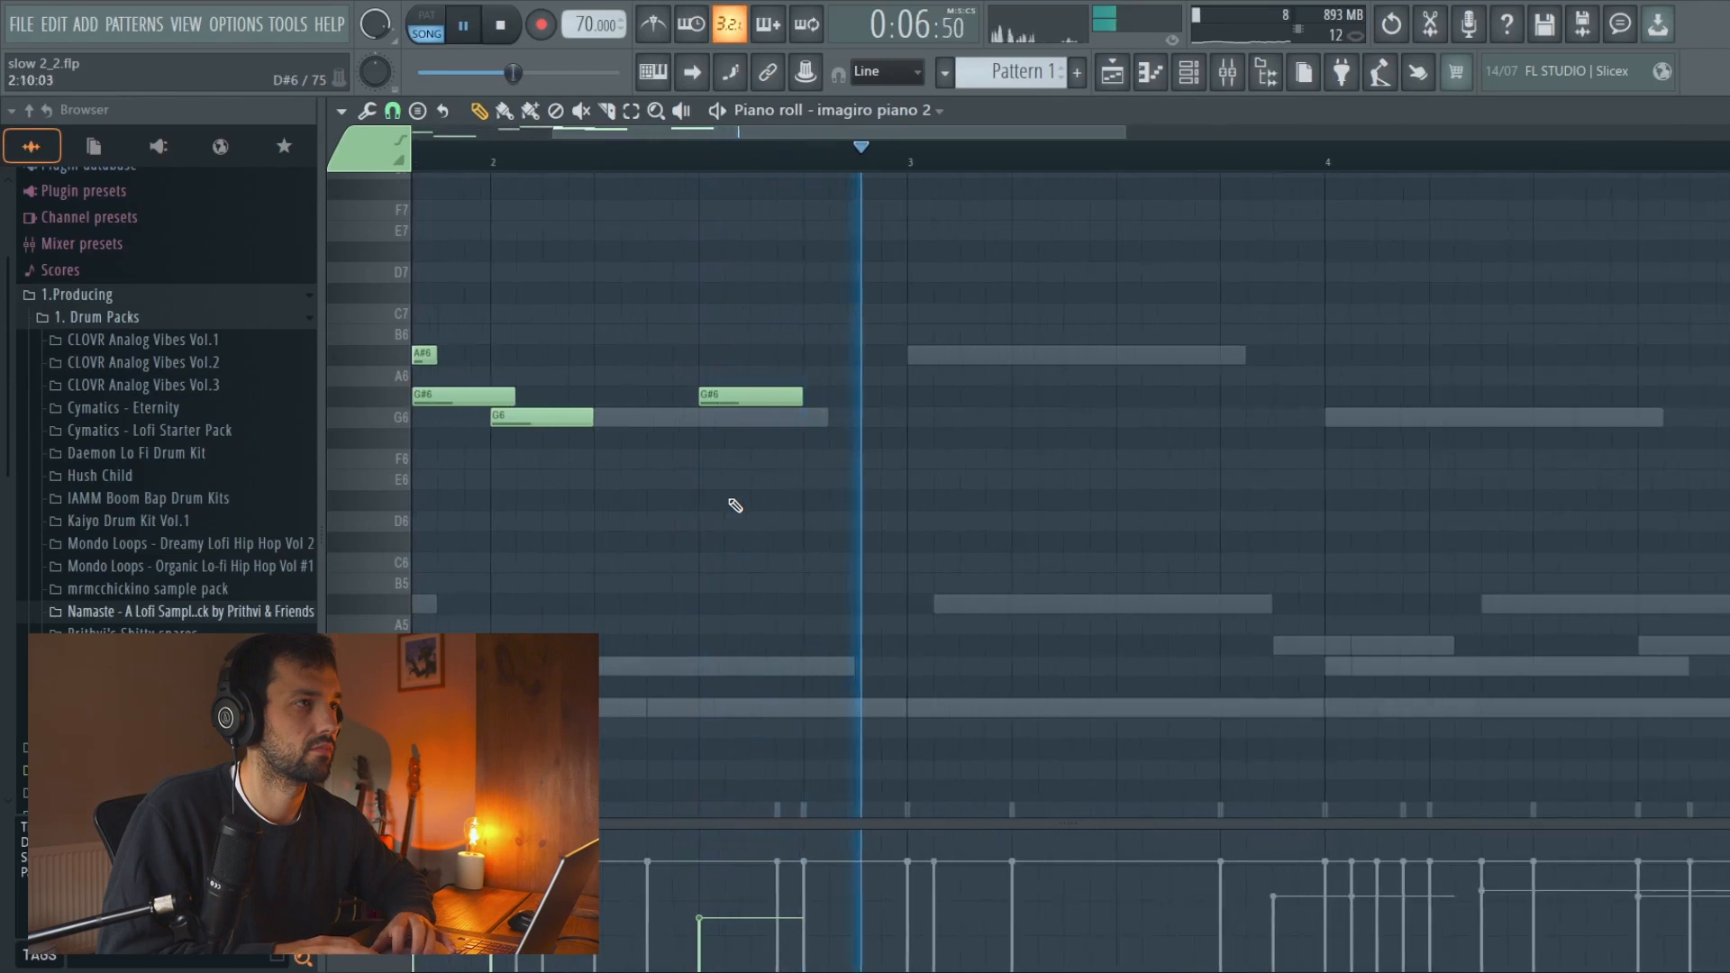
scroll(731, 501, "down", 3)
left_click_drag(768, 447, 301, 178)
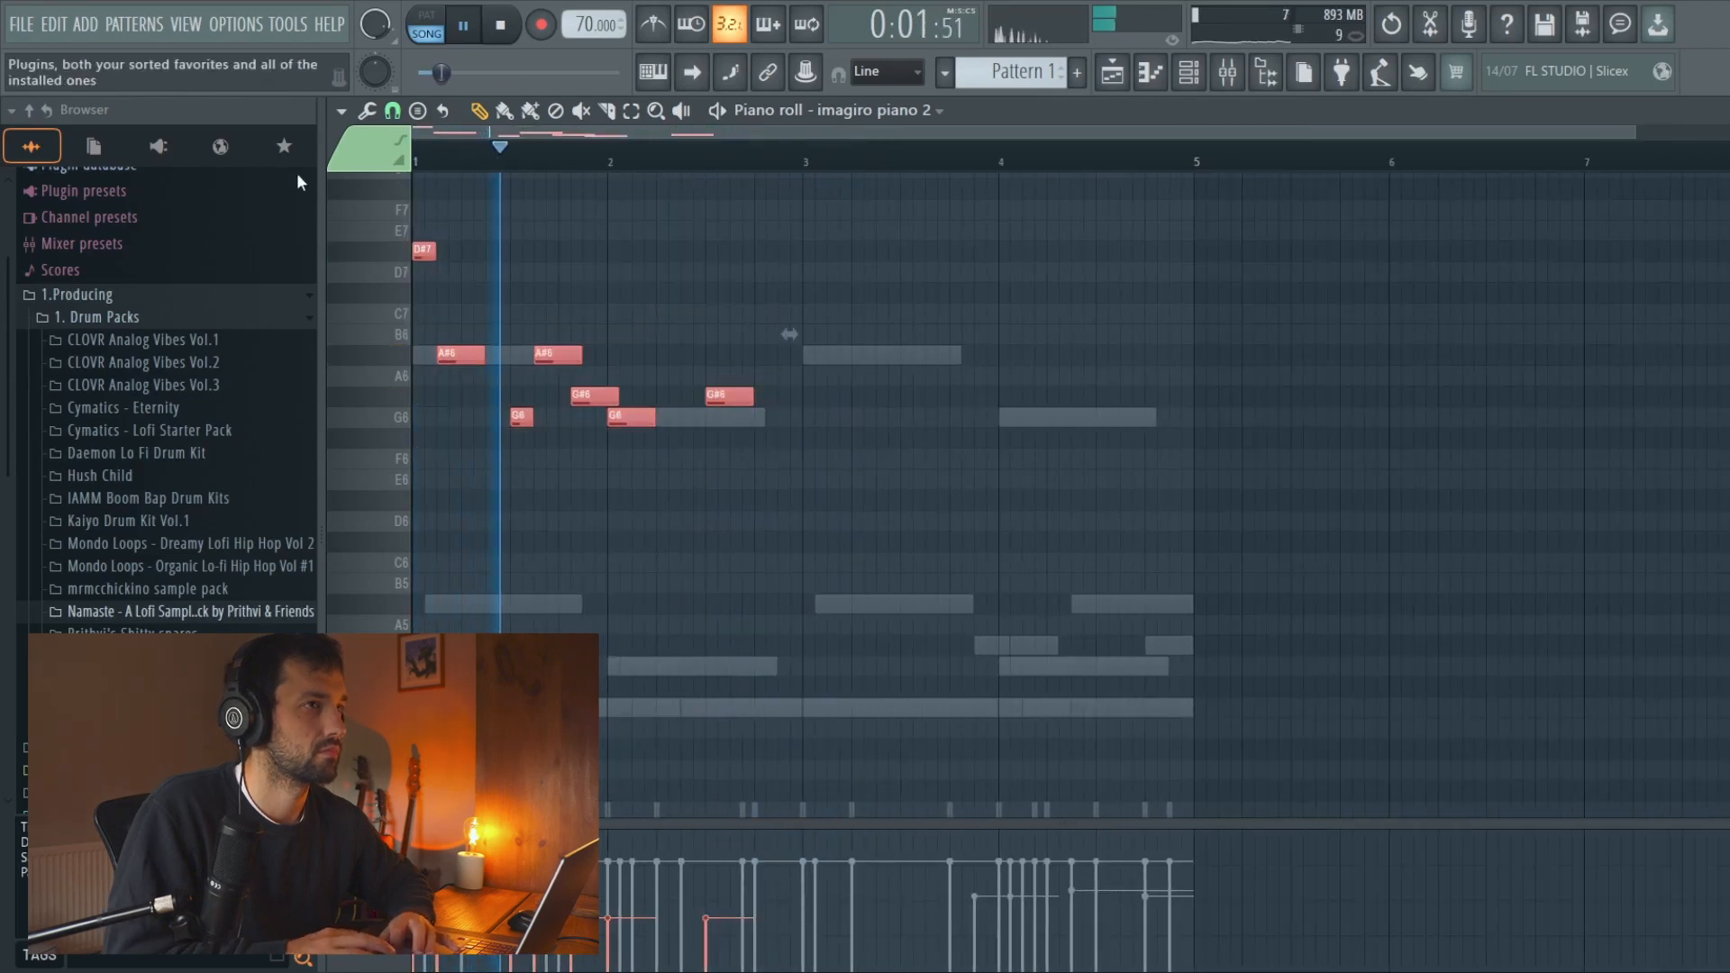
scroll(301, 180, "down", 3)
left_click_drag(427, 244, 830, 236)
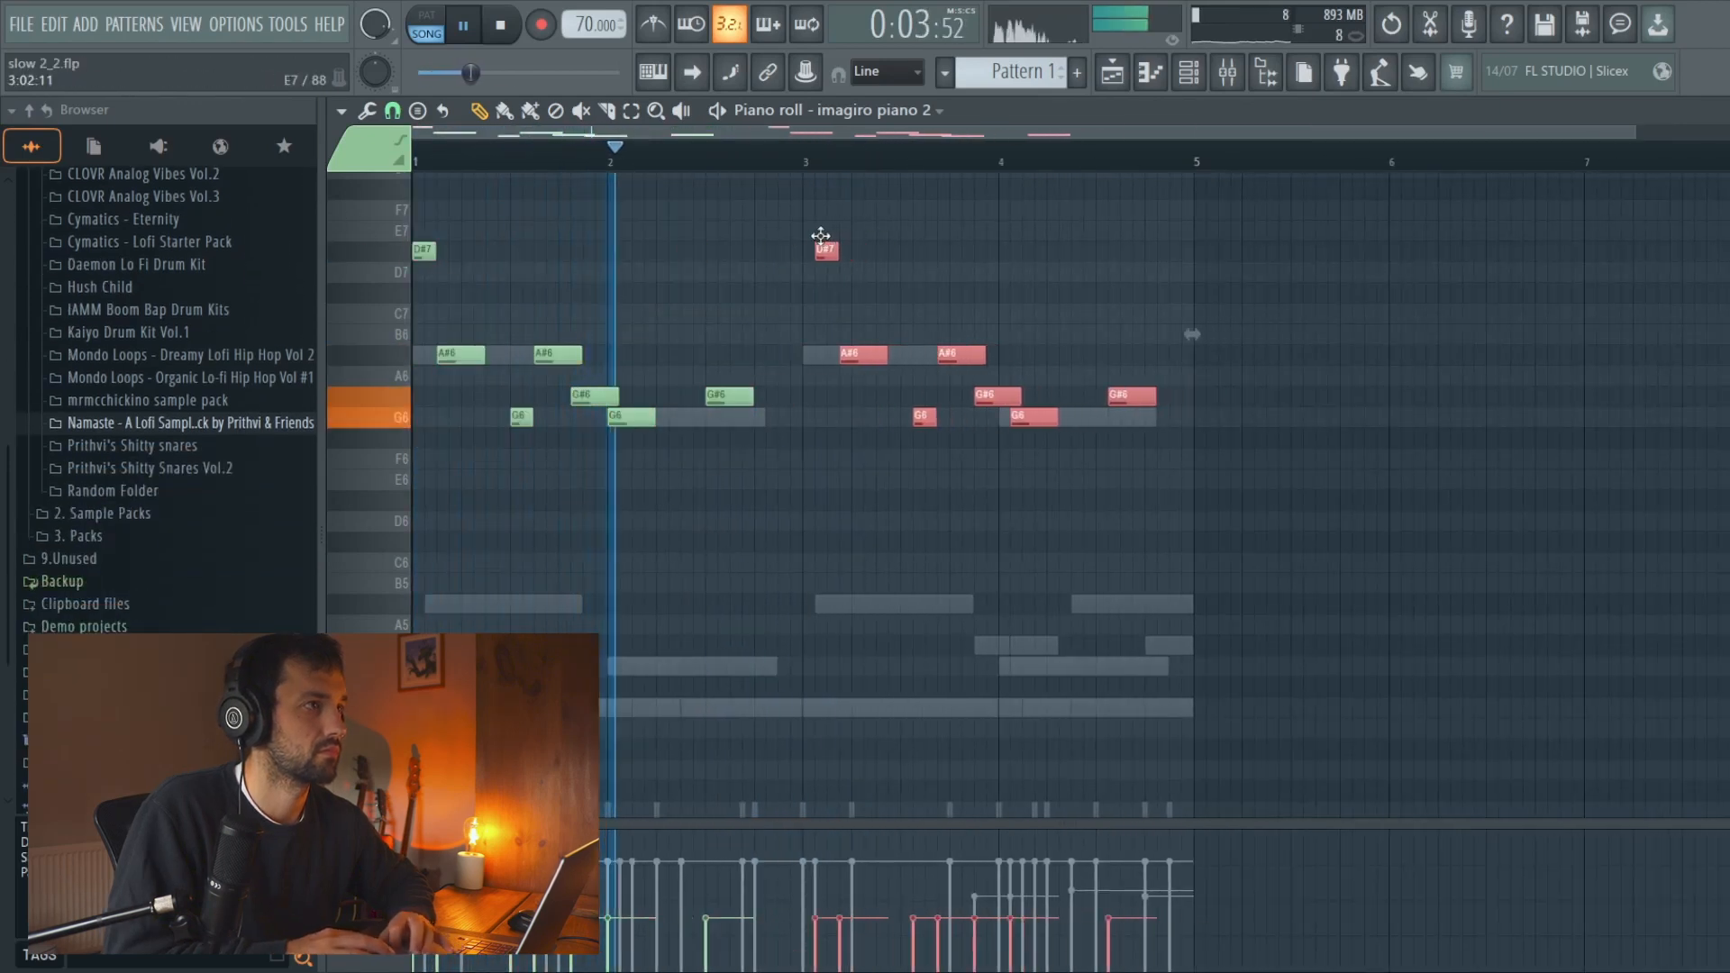
scroll(601, 377, "up", 2)
key("space")
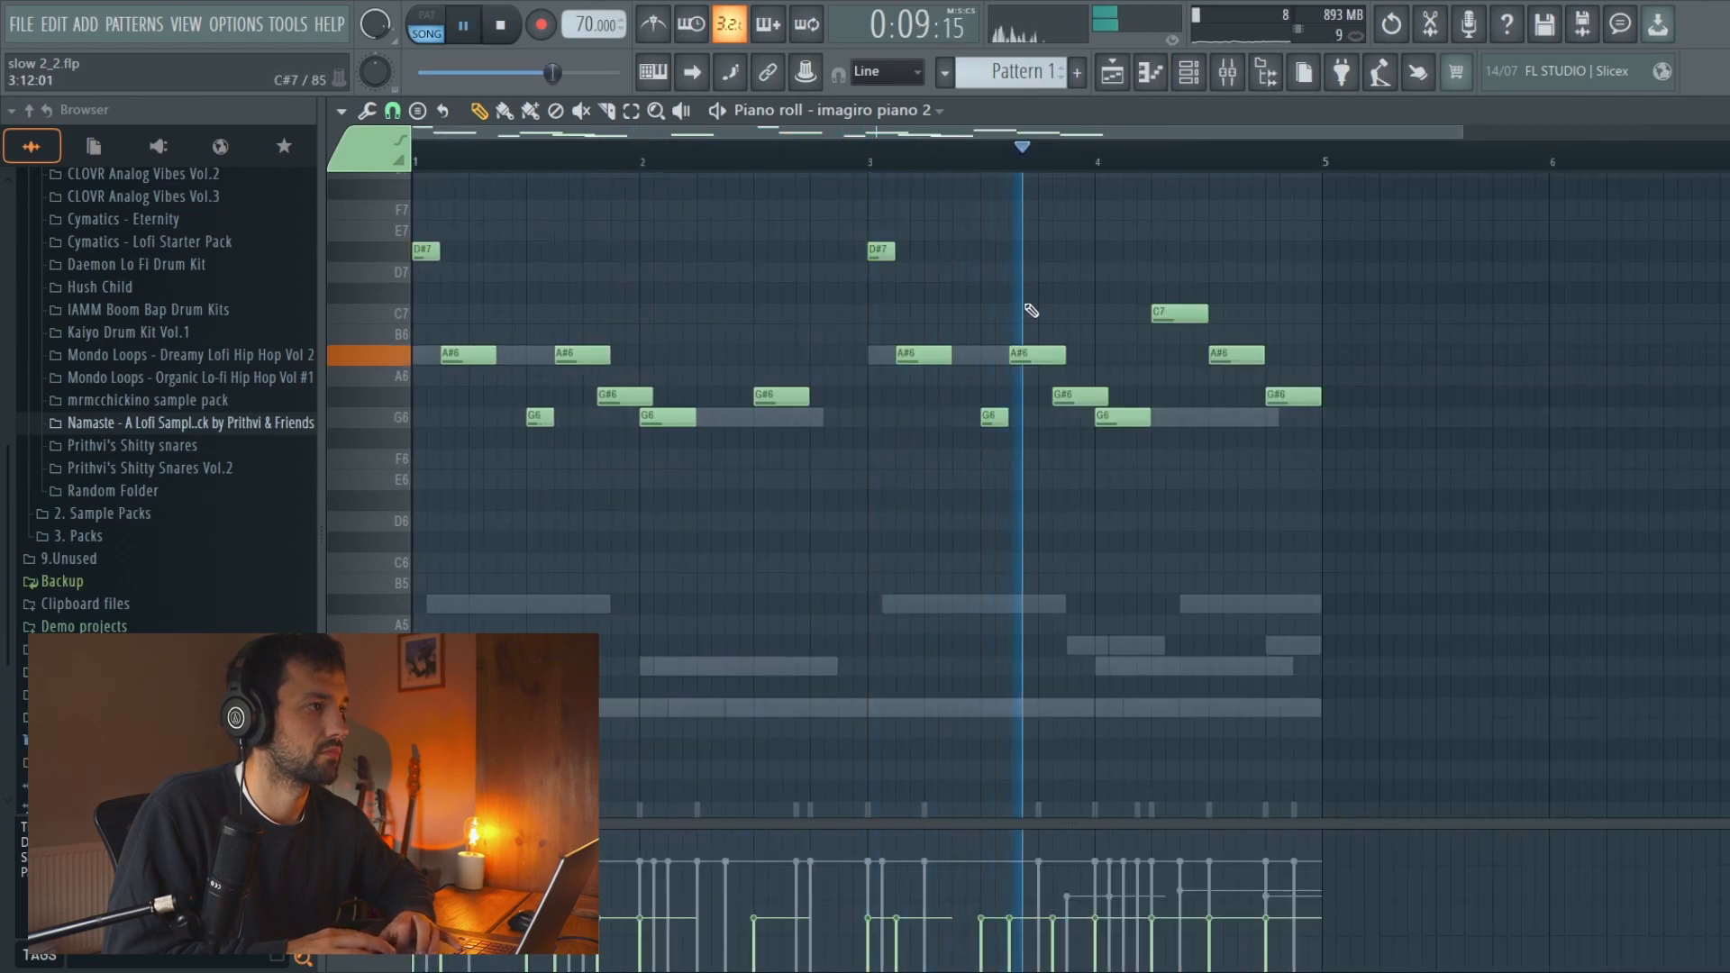
Route imagiro piano 2 to a mixer track and shape it in TDR Nova with a 424 Hz high-pass, raised low-pass and 4.1 dB band 3 gain
left_click(1187, 76)
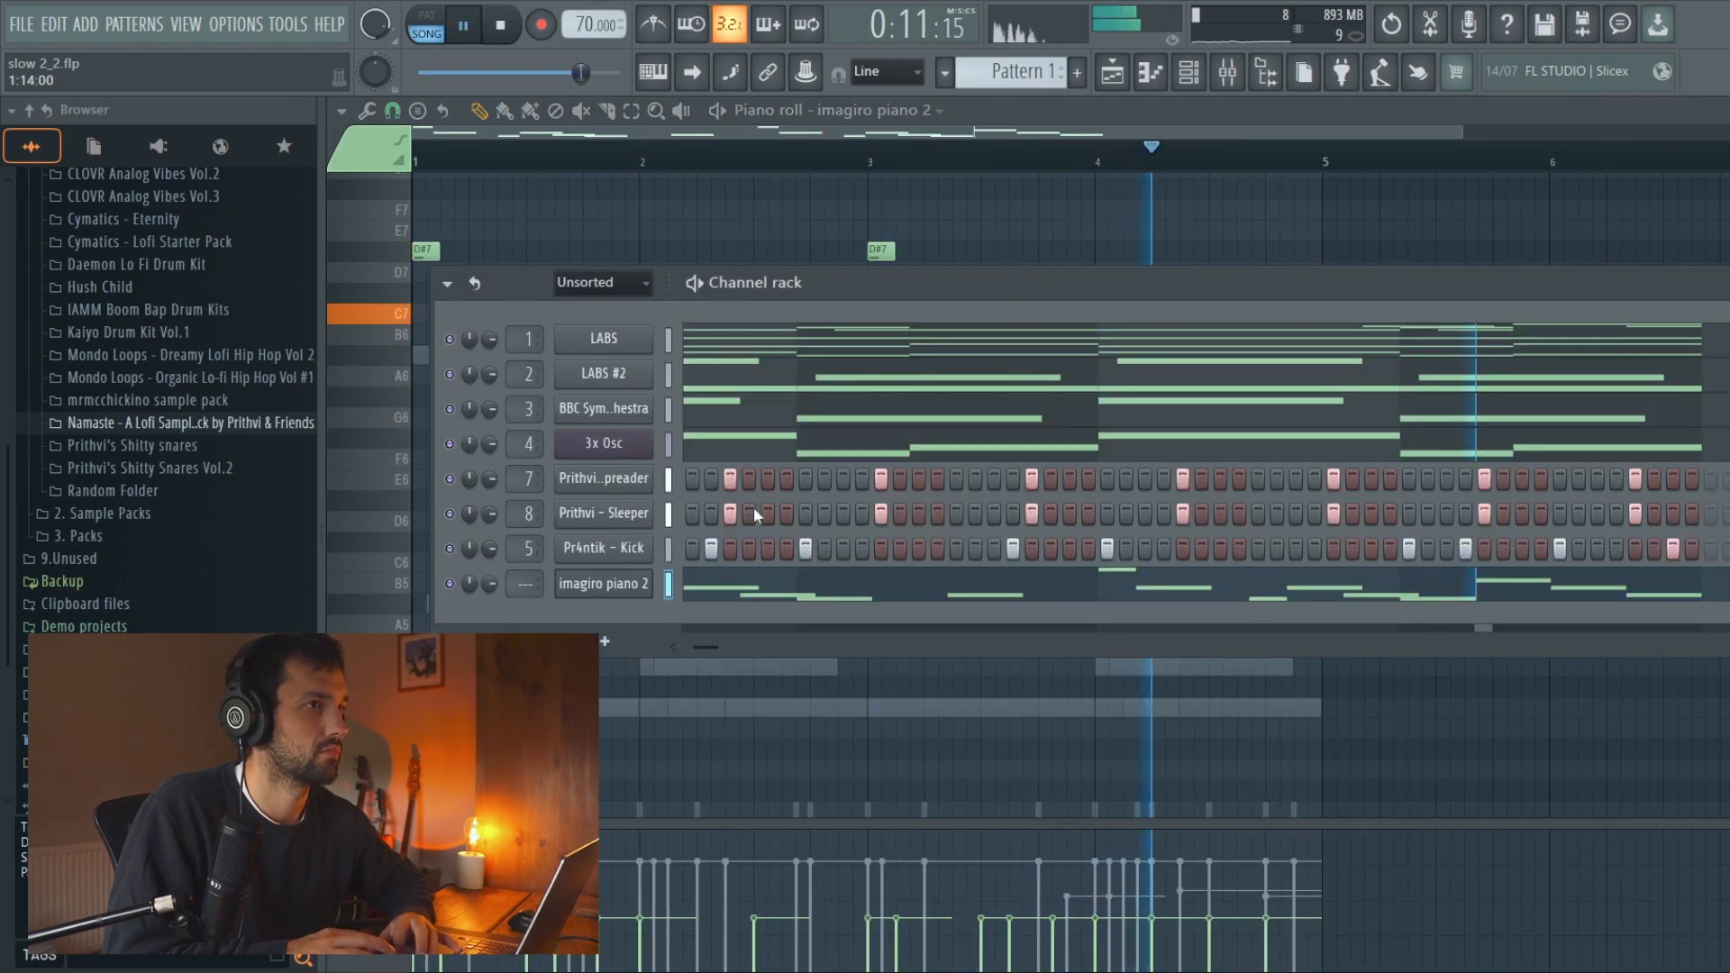
key("ctrl+l")
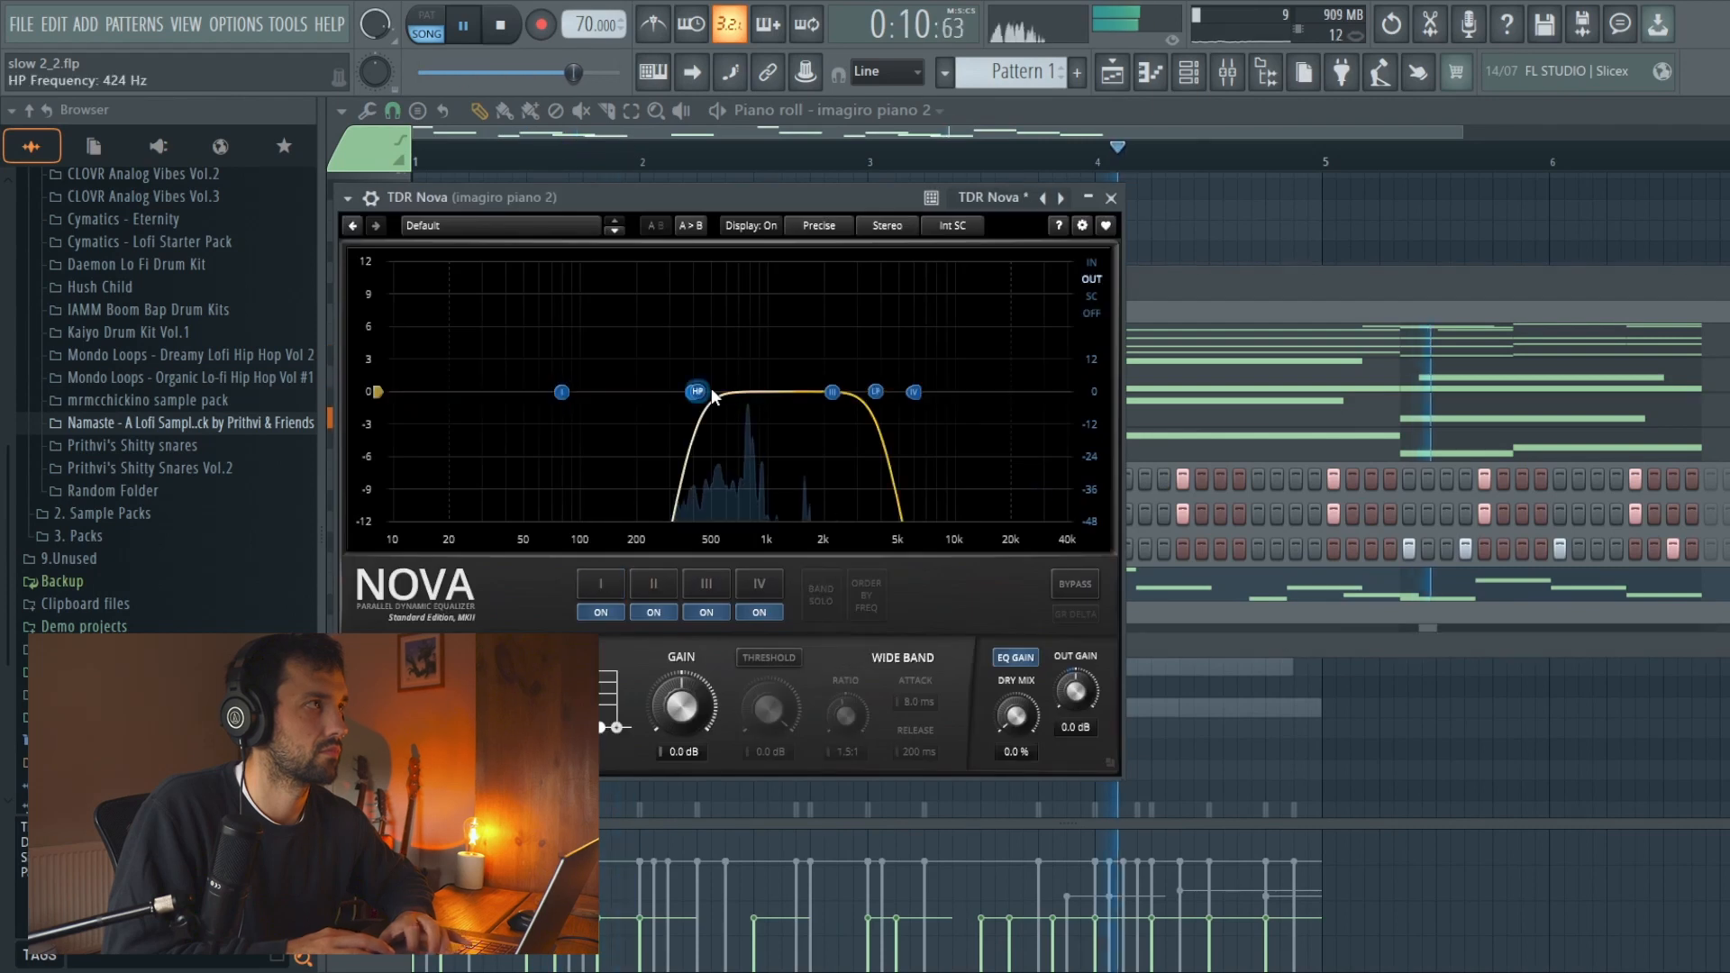
left_click_drag(865, 391, 942, 392)
left_click_drag(832, 392, 832, 347)
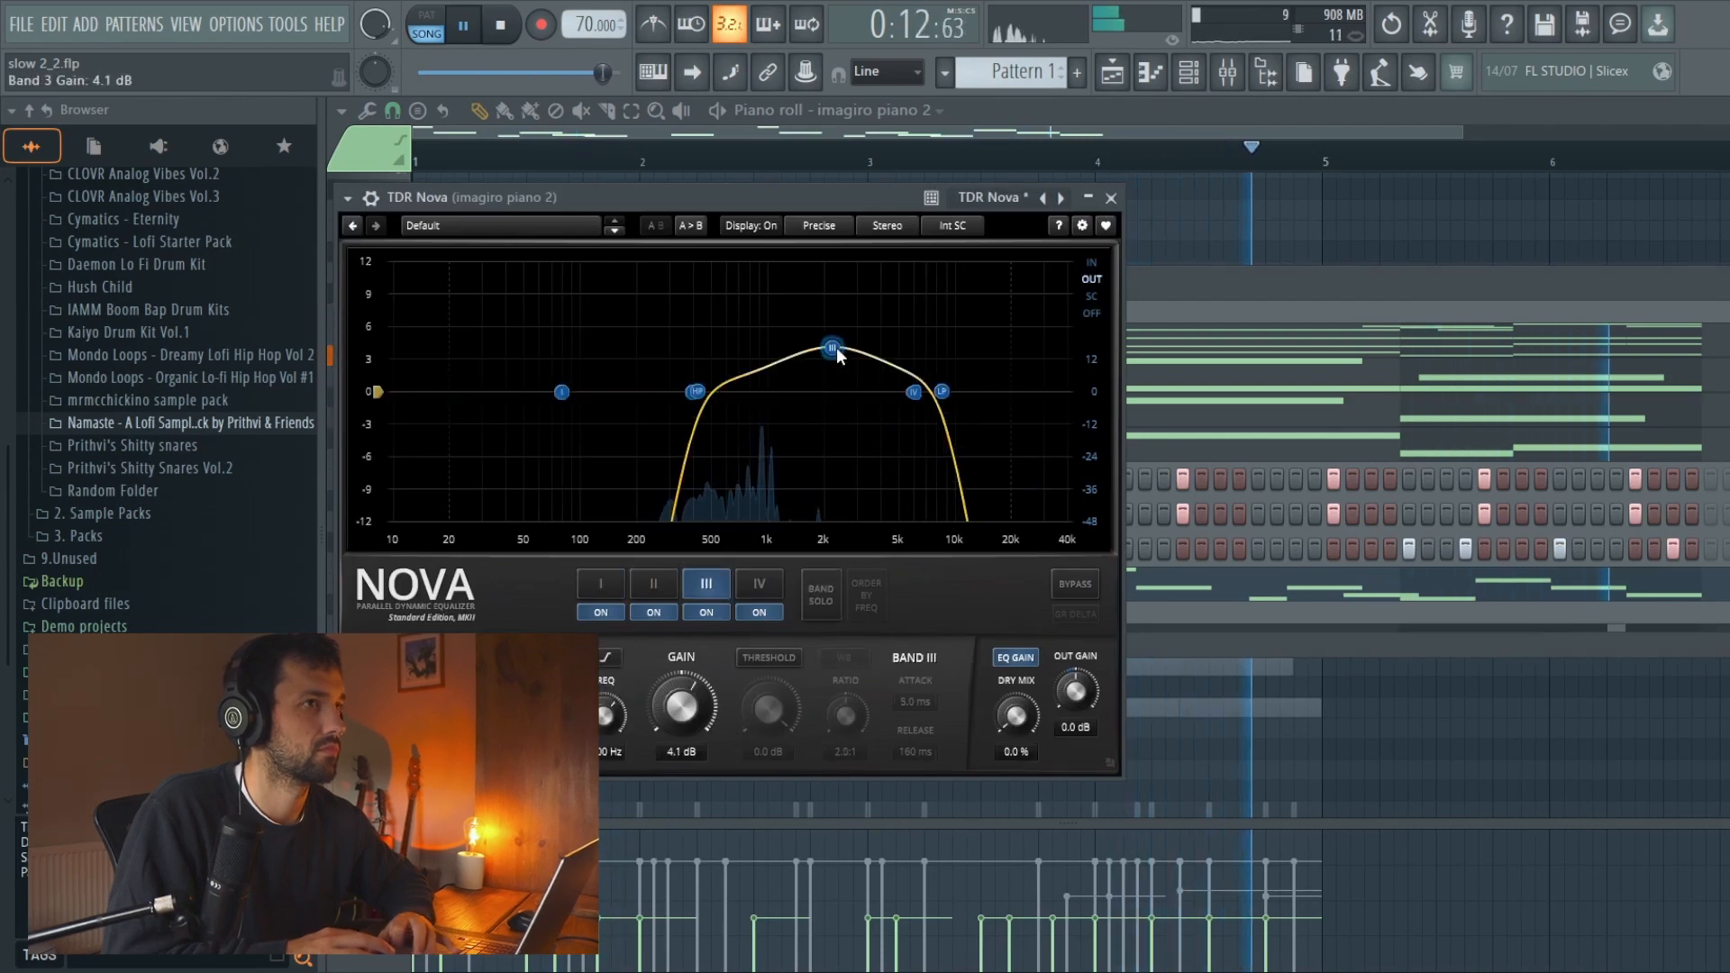
left_click(1114, 199)
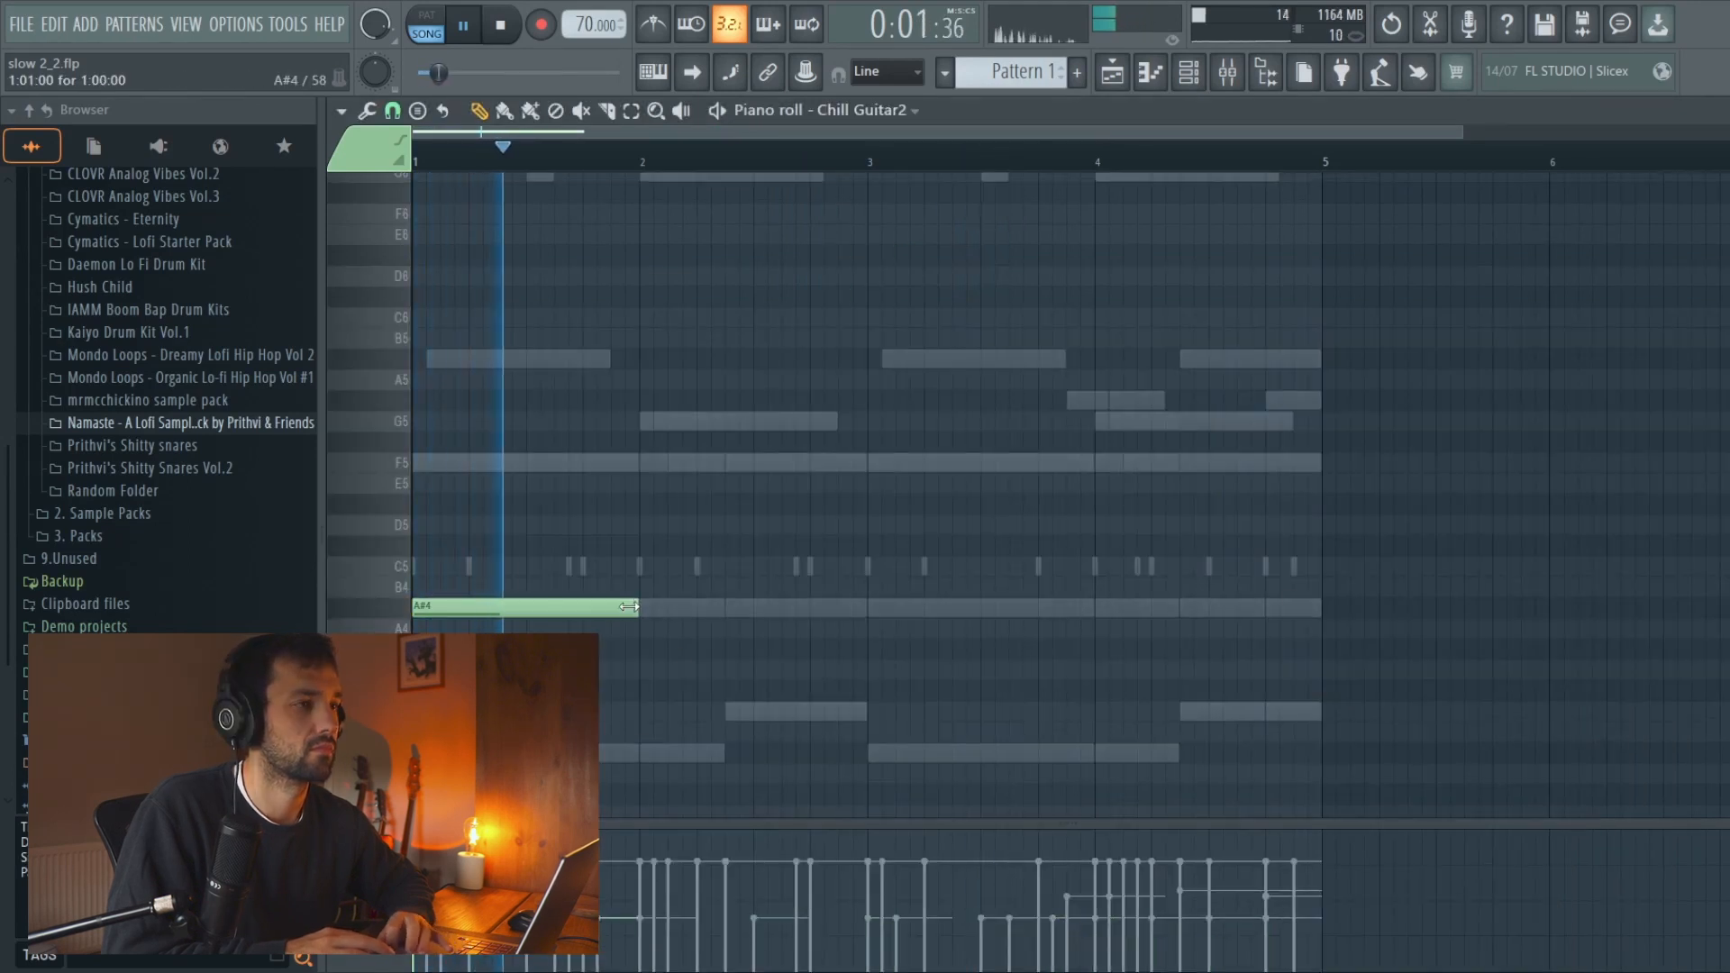
Start the Chill Guitar2 melody with a one-bar A#4, D#4, F4 and G4 notes across bar 2, and a one-bar A#4 in bar 3
scroll(649, 621, "down", 2)
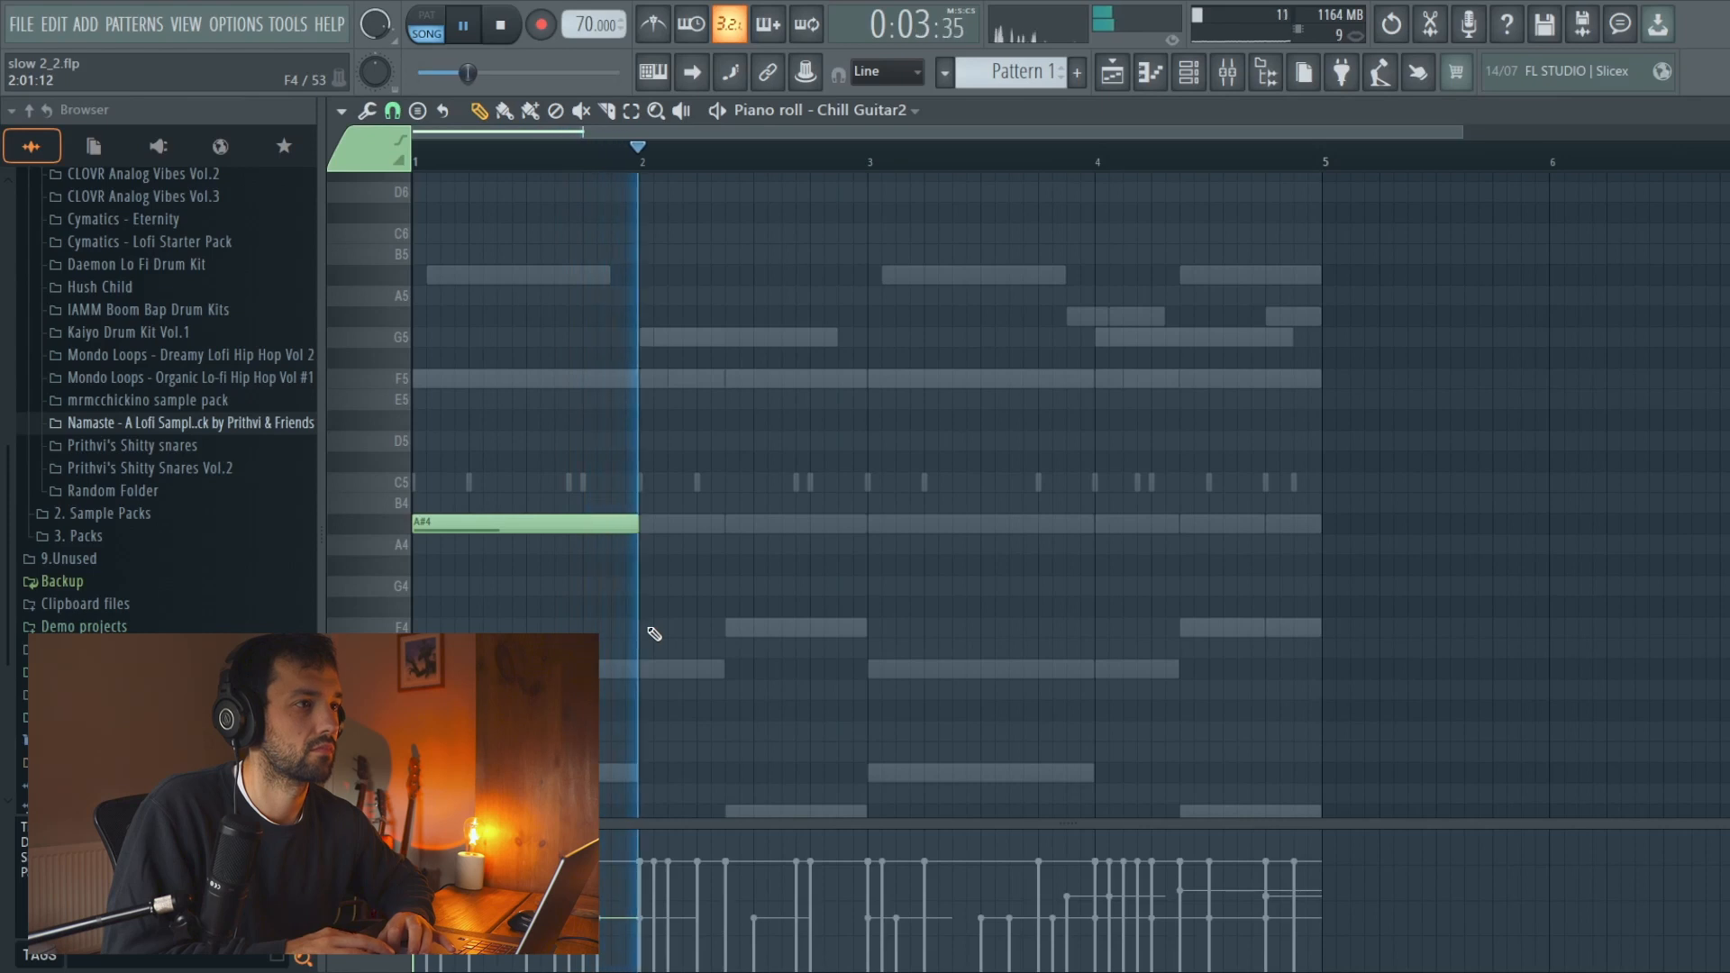
left_click(649, 628)
left_click(730, 523)
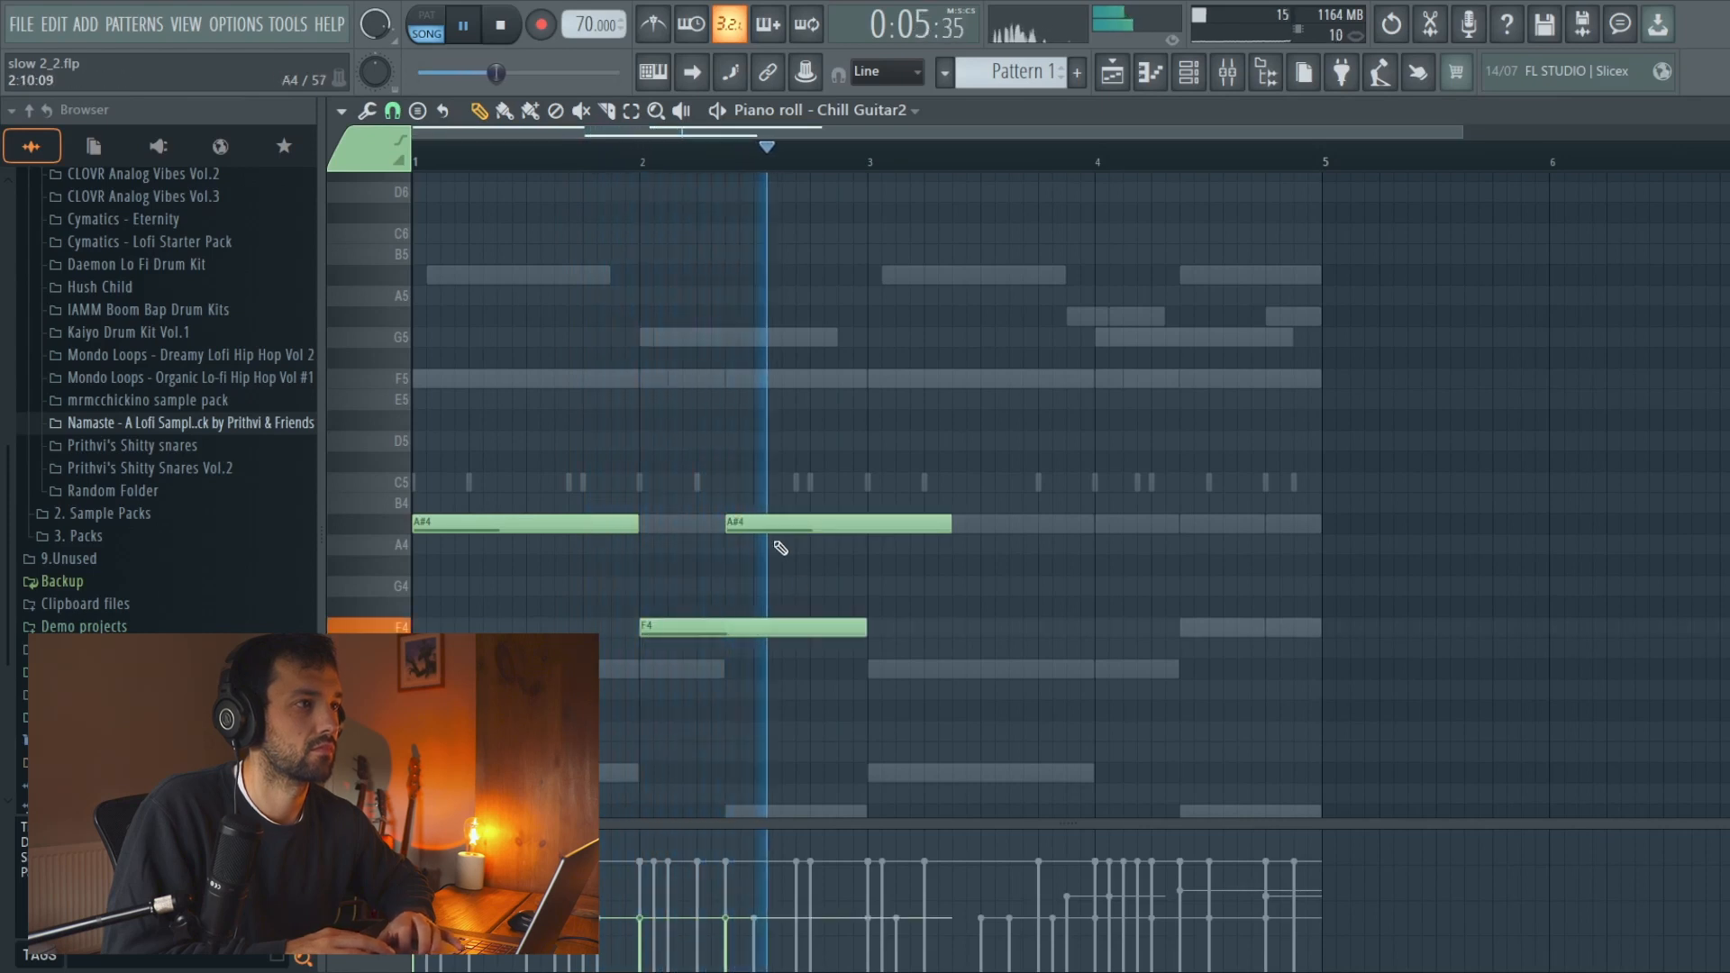
scroll(767, 515, "down", 2)
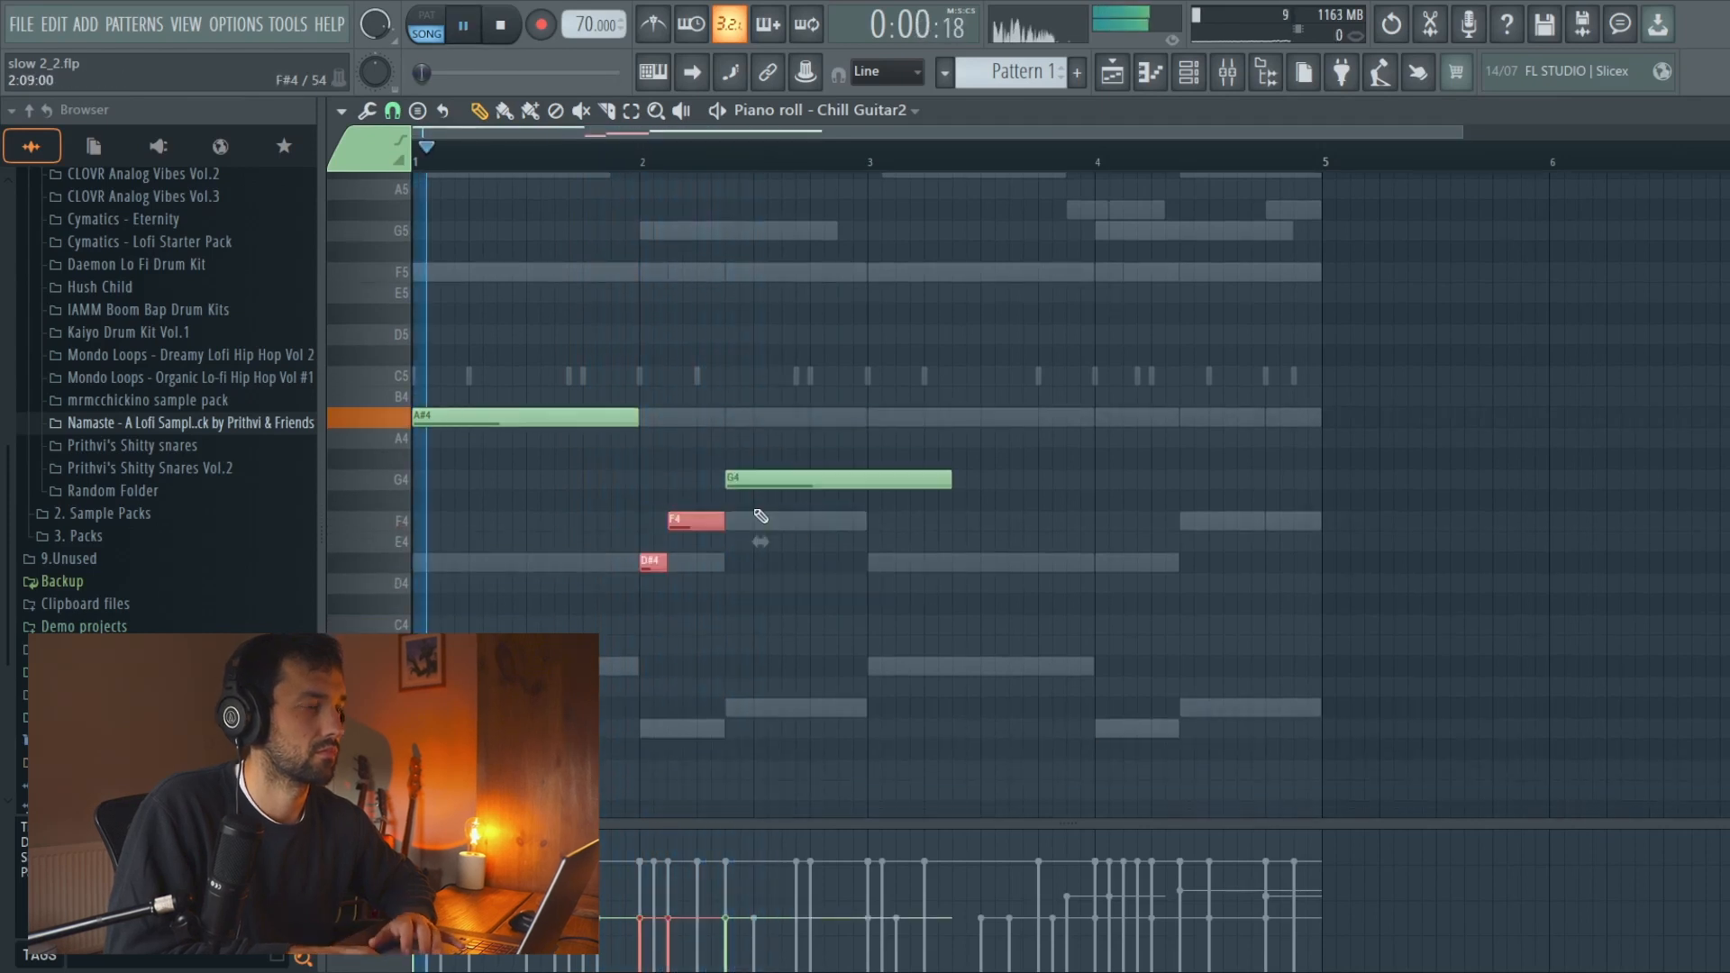
scroll(793, 532, "up", 1)
left_click(870, 473)
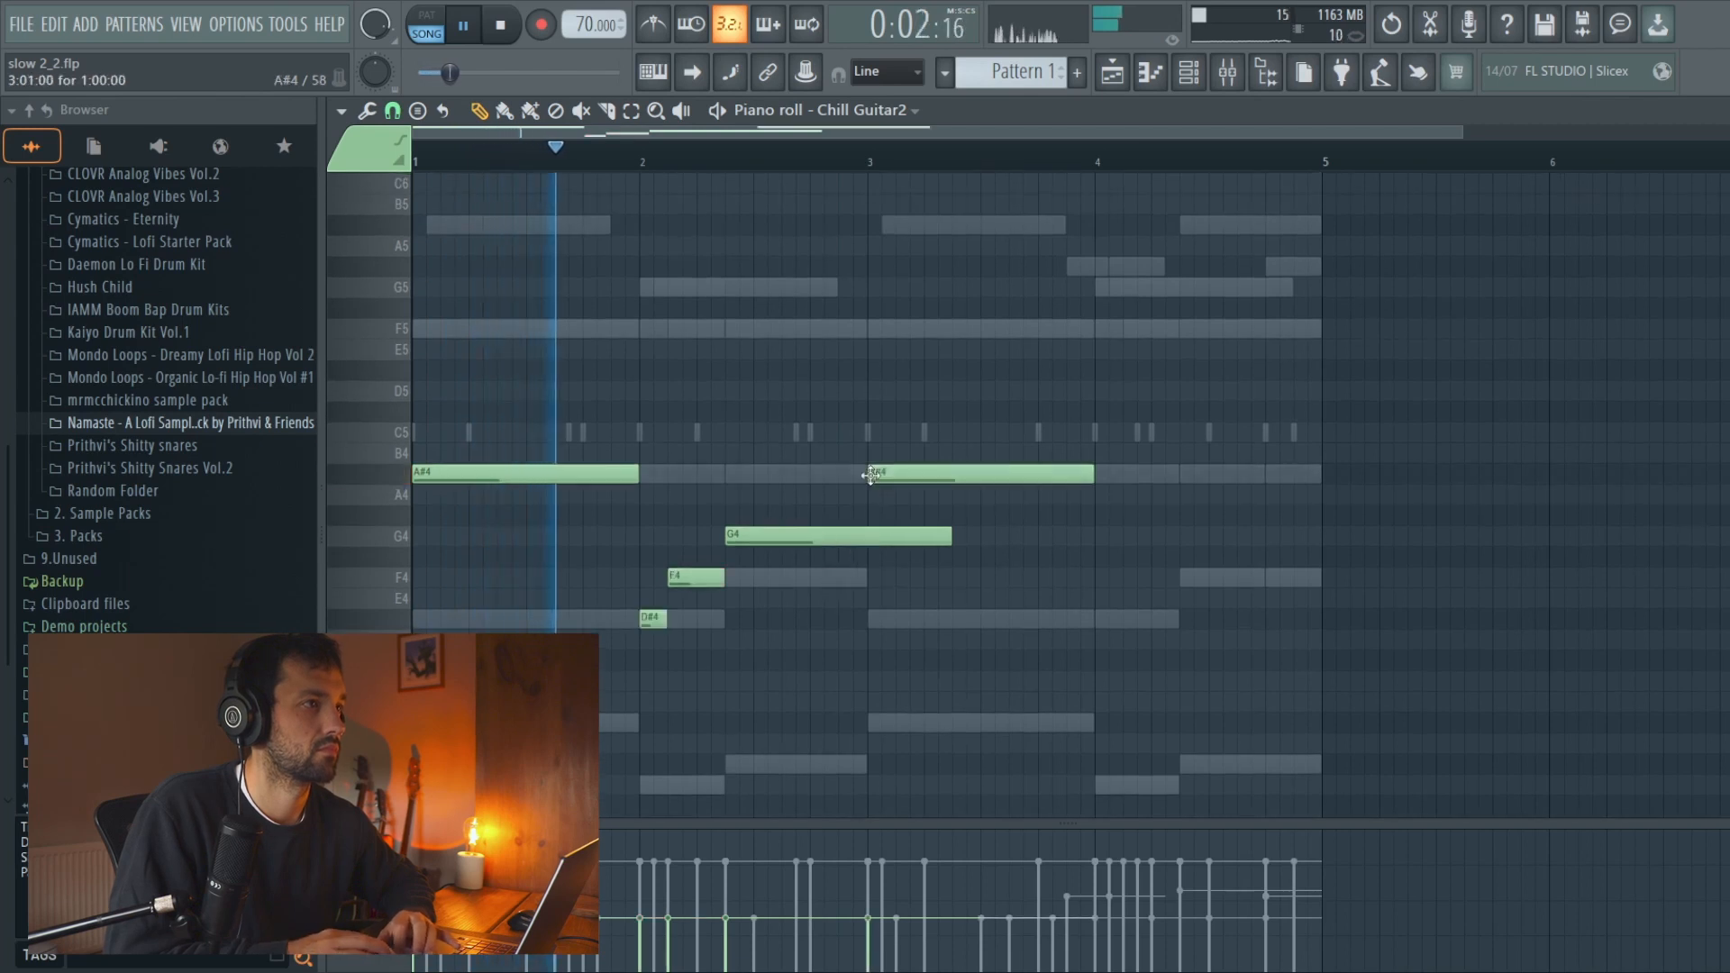
left_click_drag(928, 538, 867, 539)
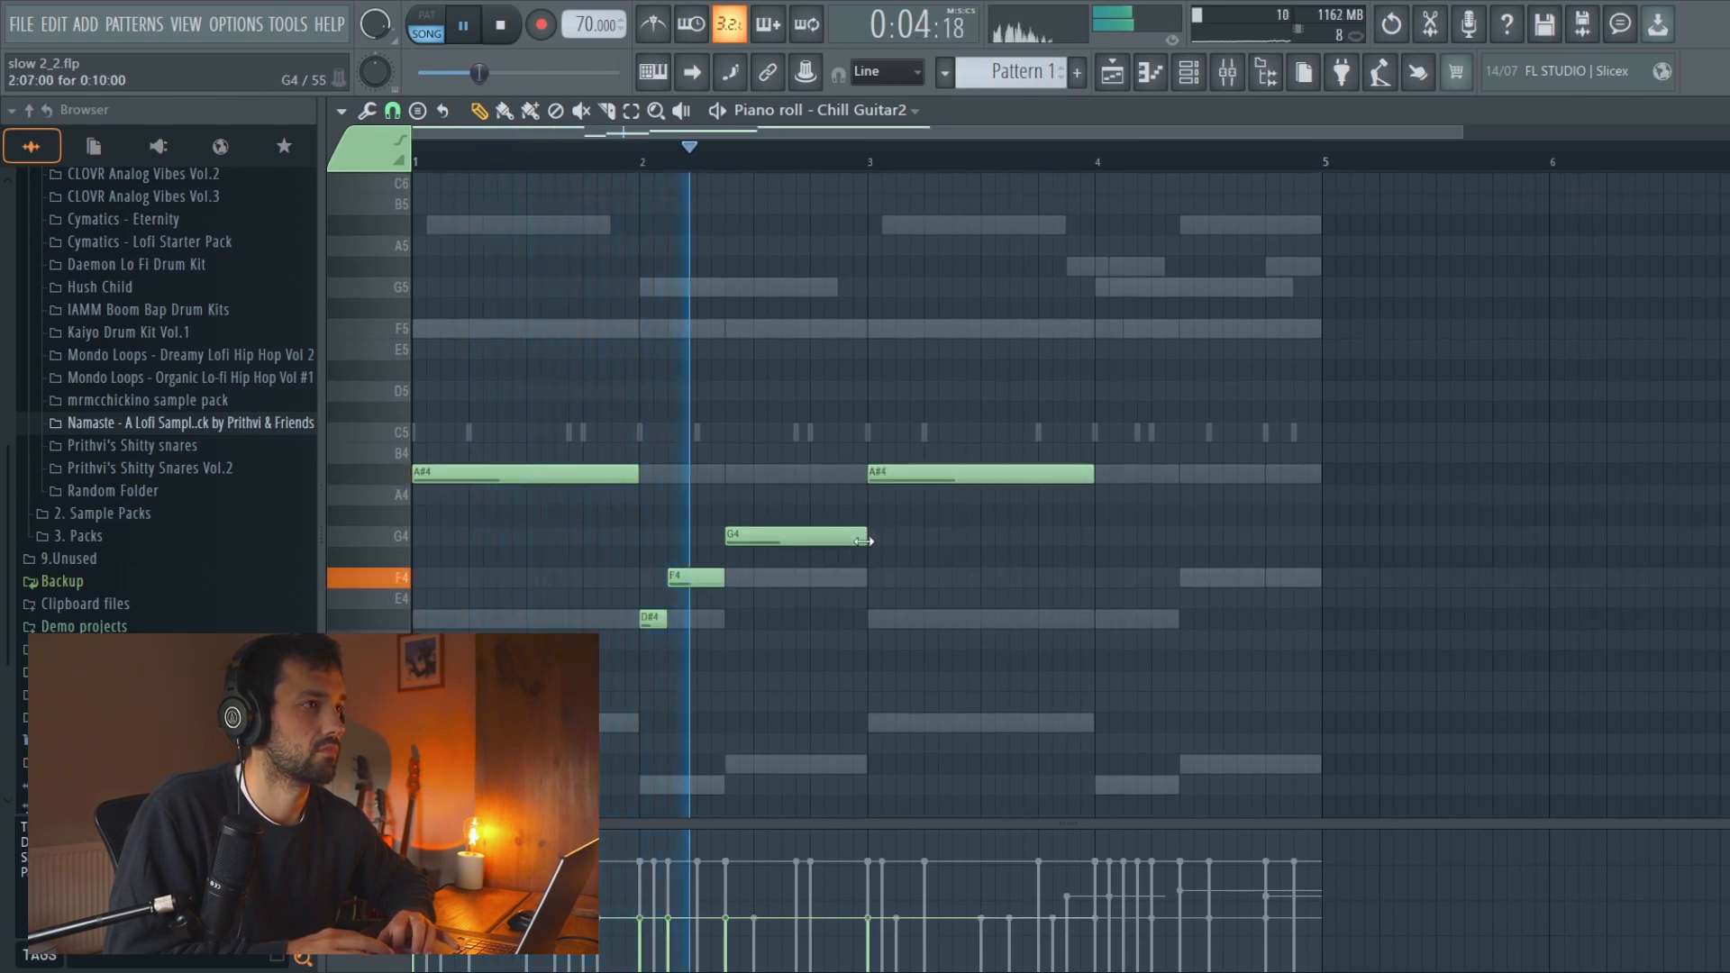
Continue the guitar melody with ten-step notes: C5 in bar 3, A#4 at the start of bar 4 and F4 ending bar 4
scroll(899, 613, "up", 1)
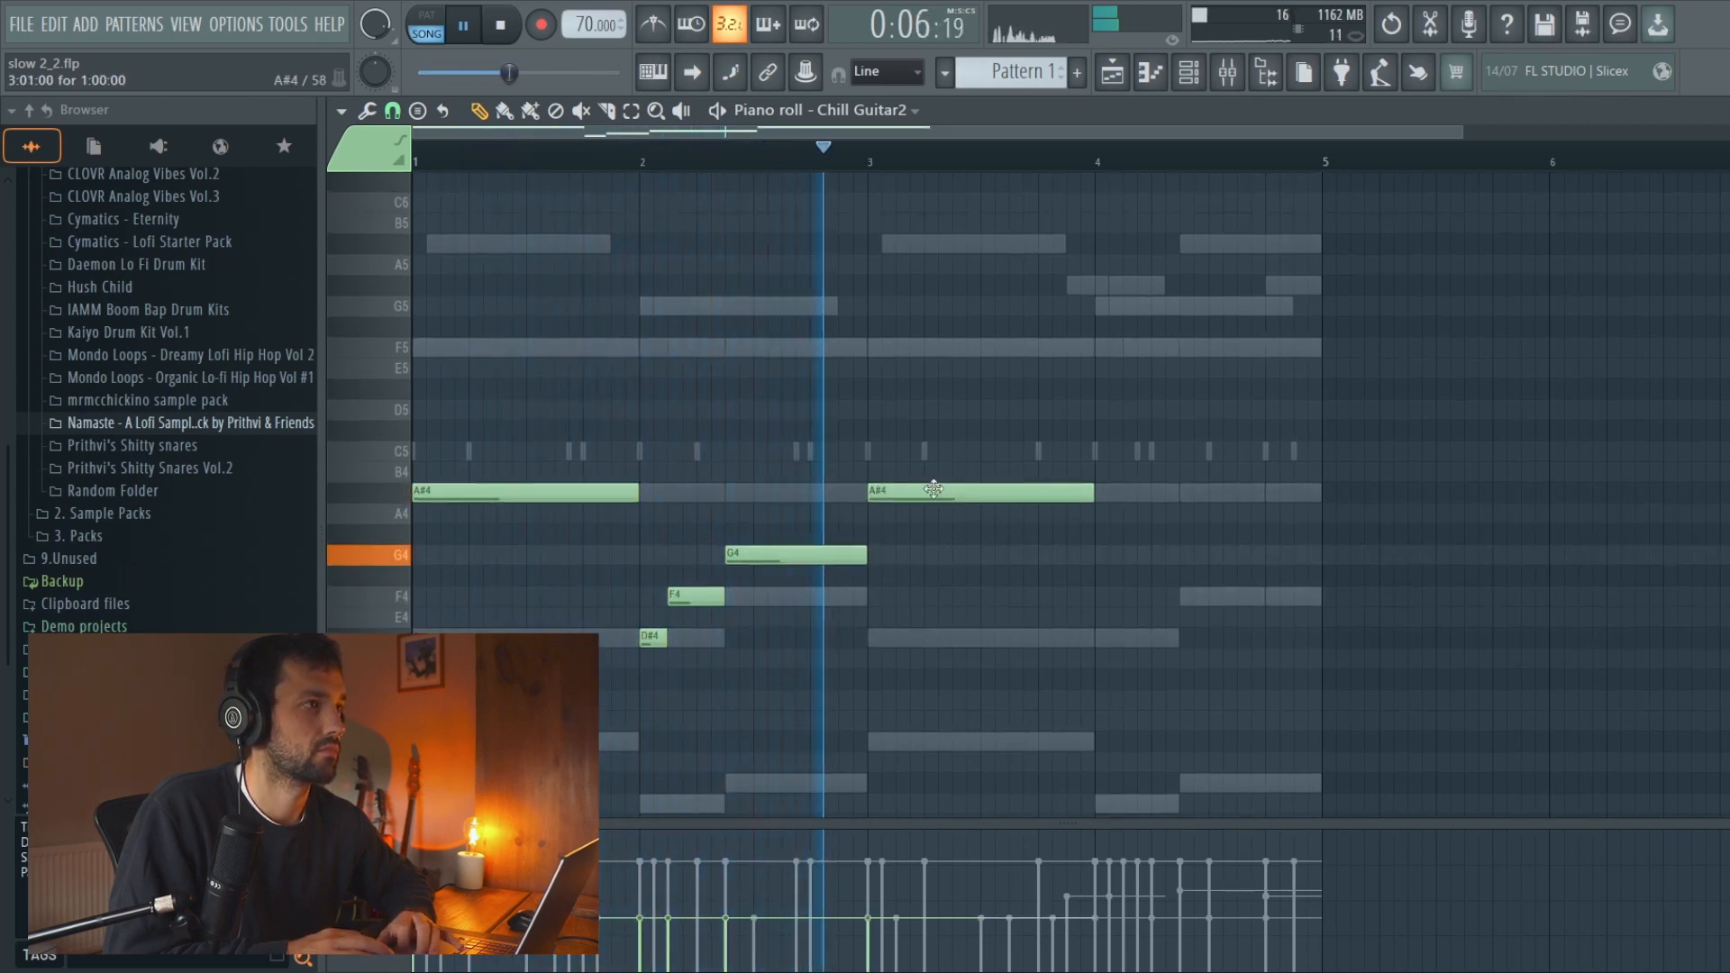
left_click(928, 452)
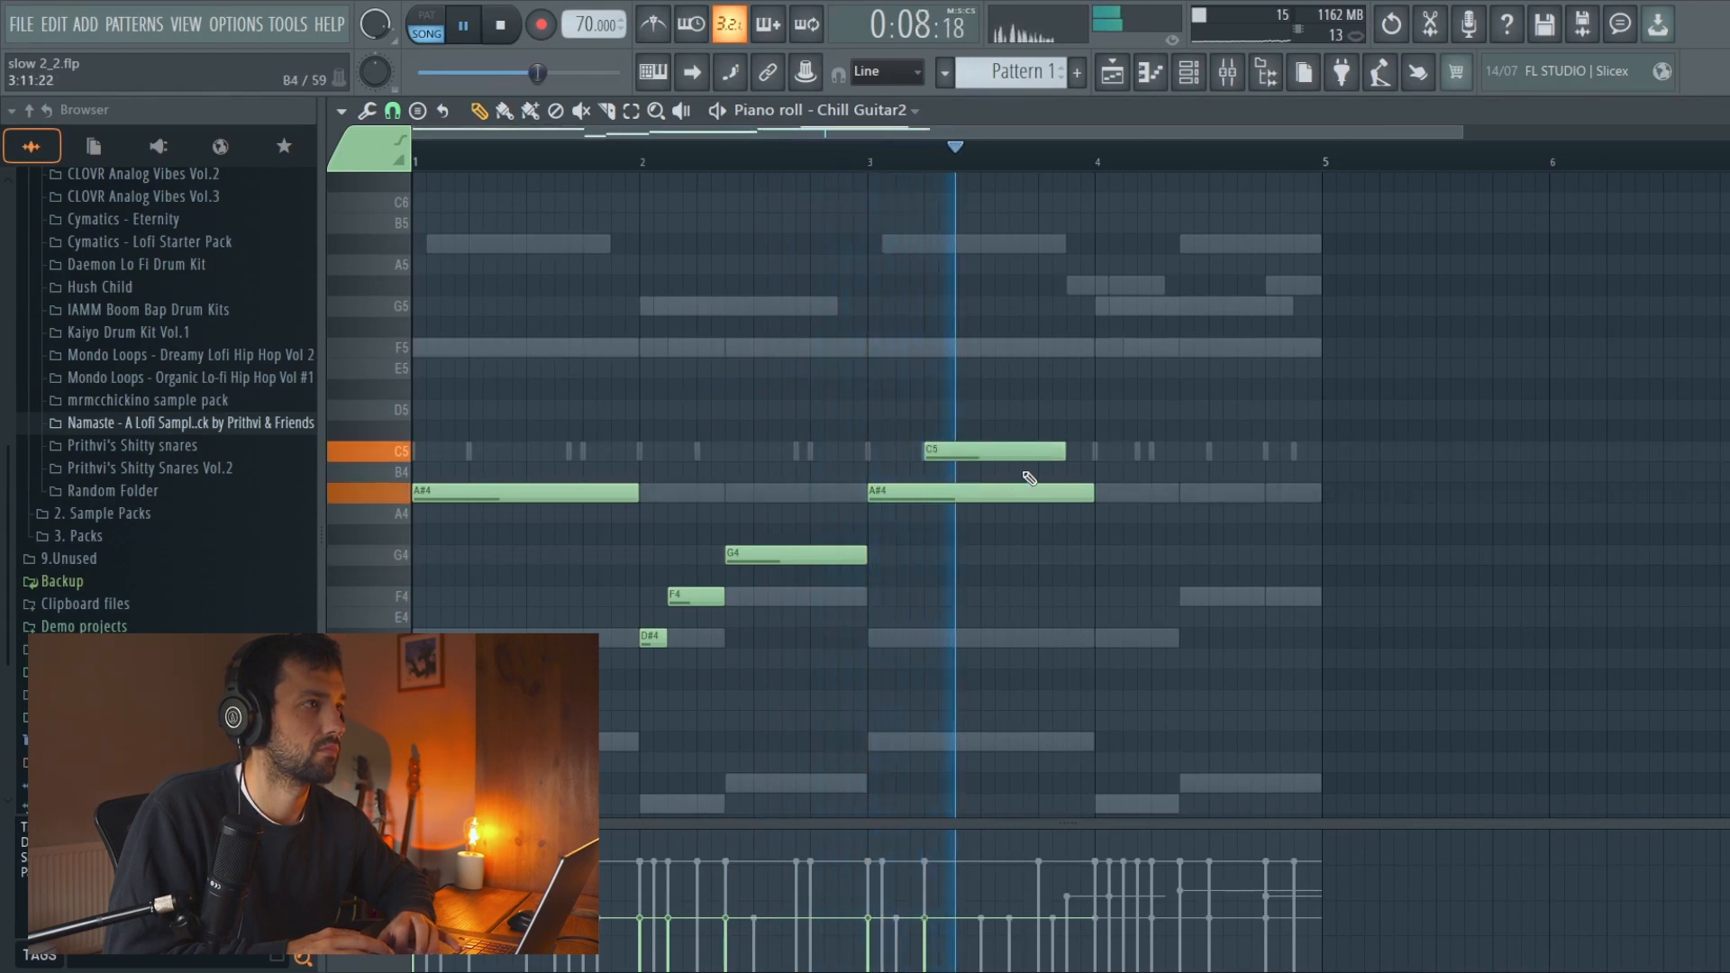
left_click(1110, 492)
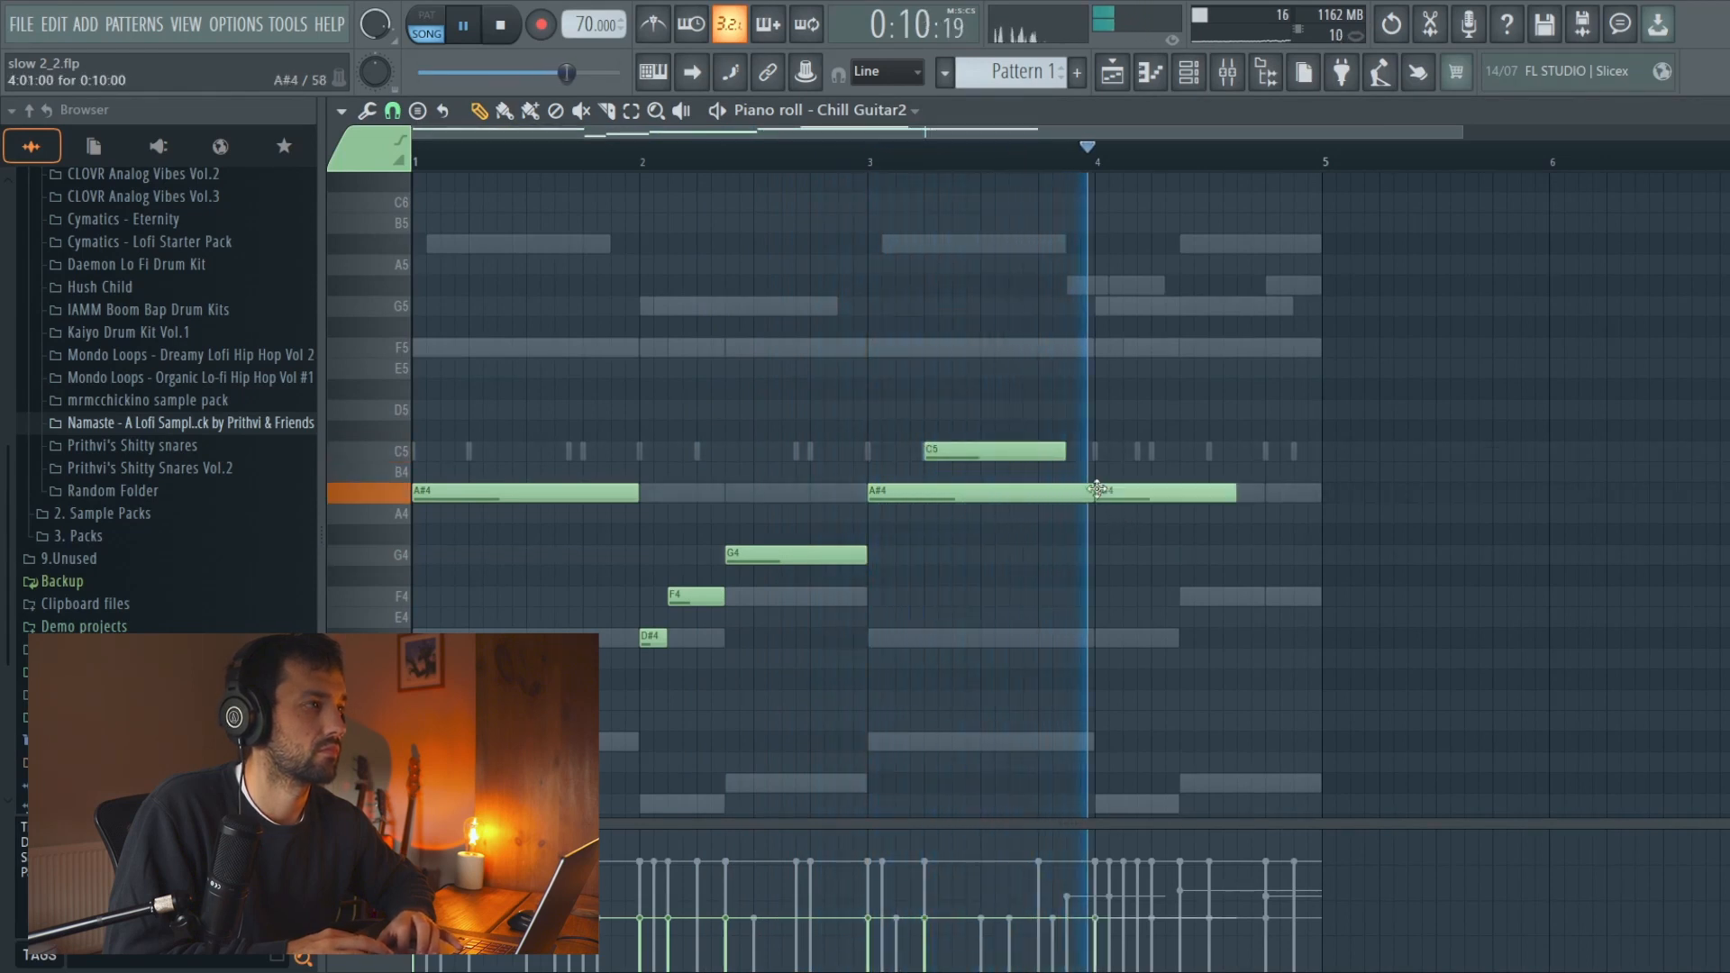
left_click(1183, 597)
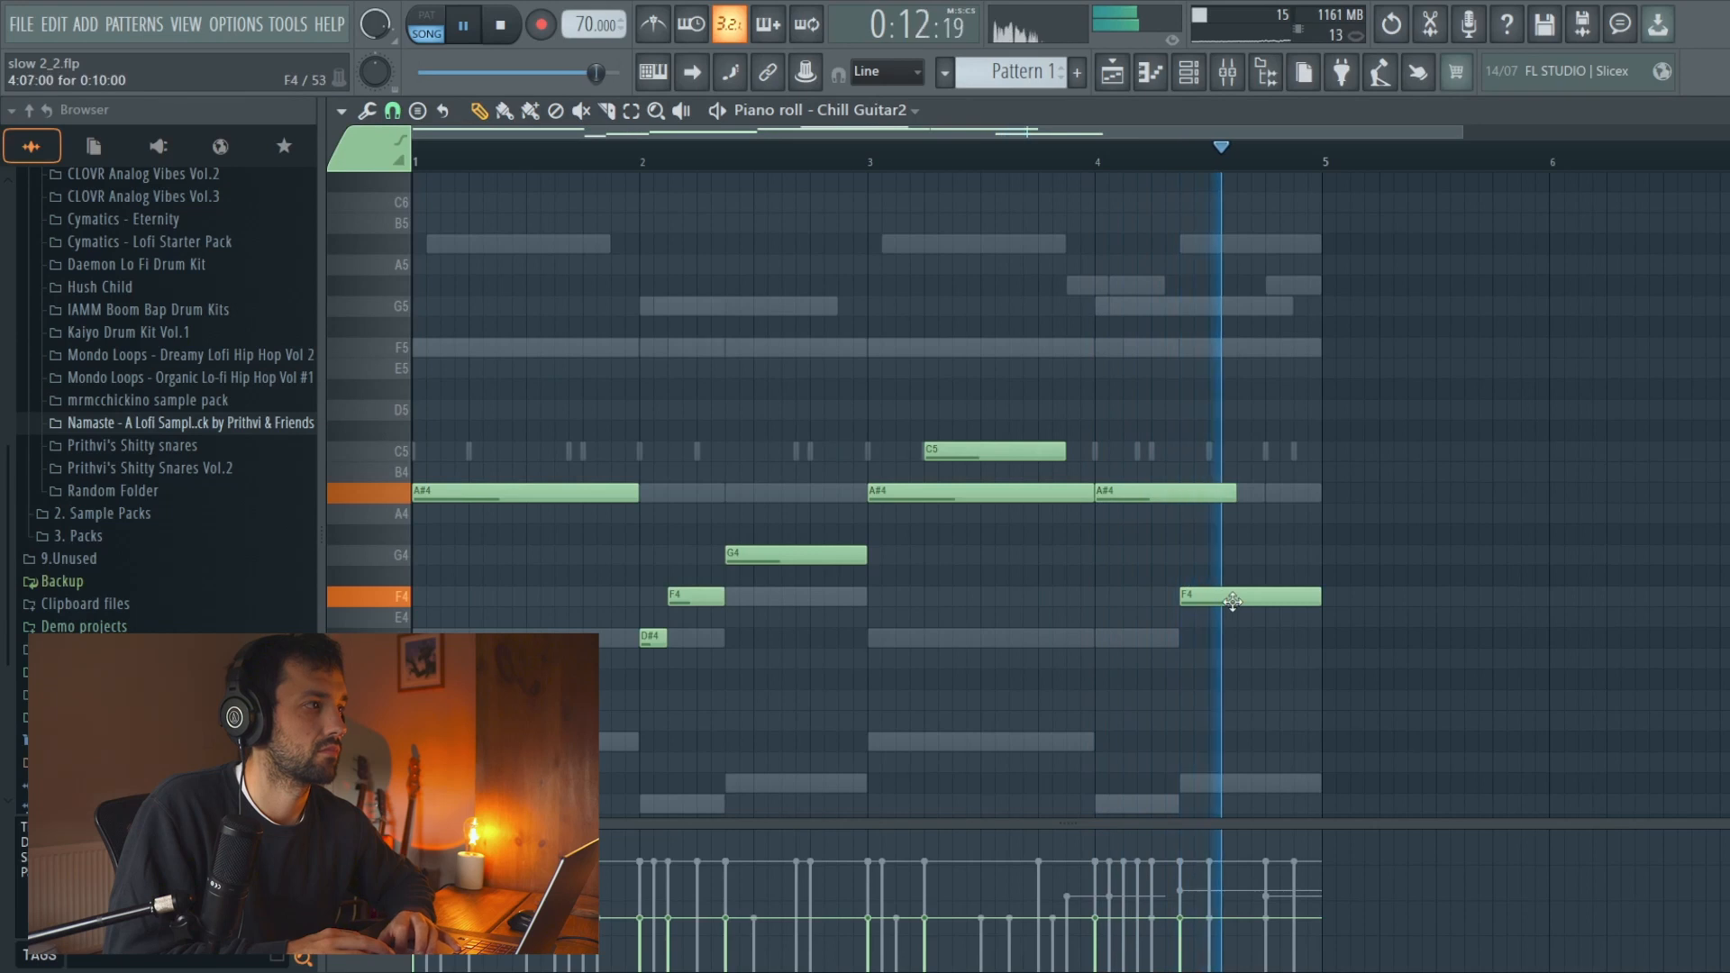
Transpose all the Chill Guitar2 melody notes up one octave and clear the selection
left_click(1233, 602, "ctrl")
key("ctrl+Up")
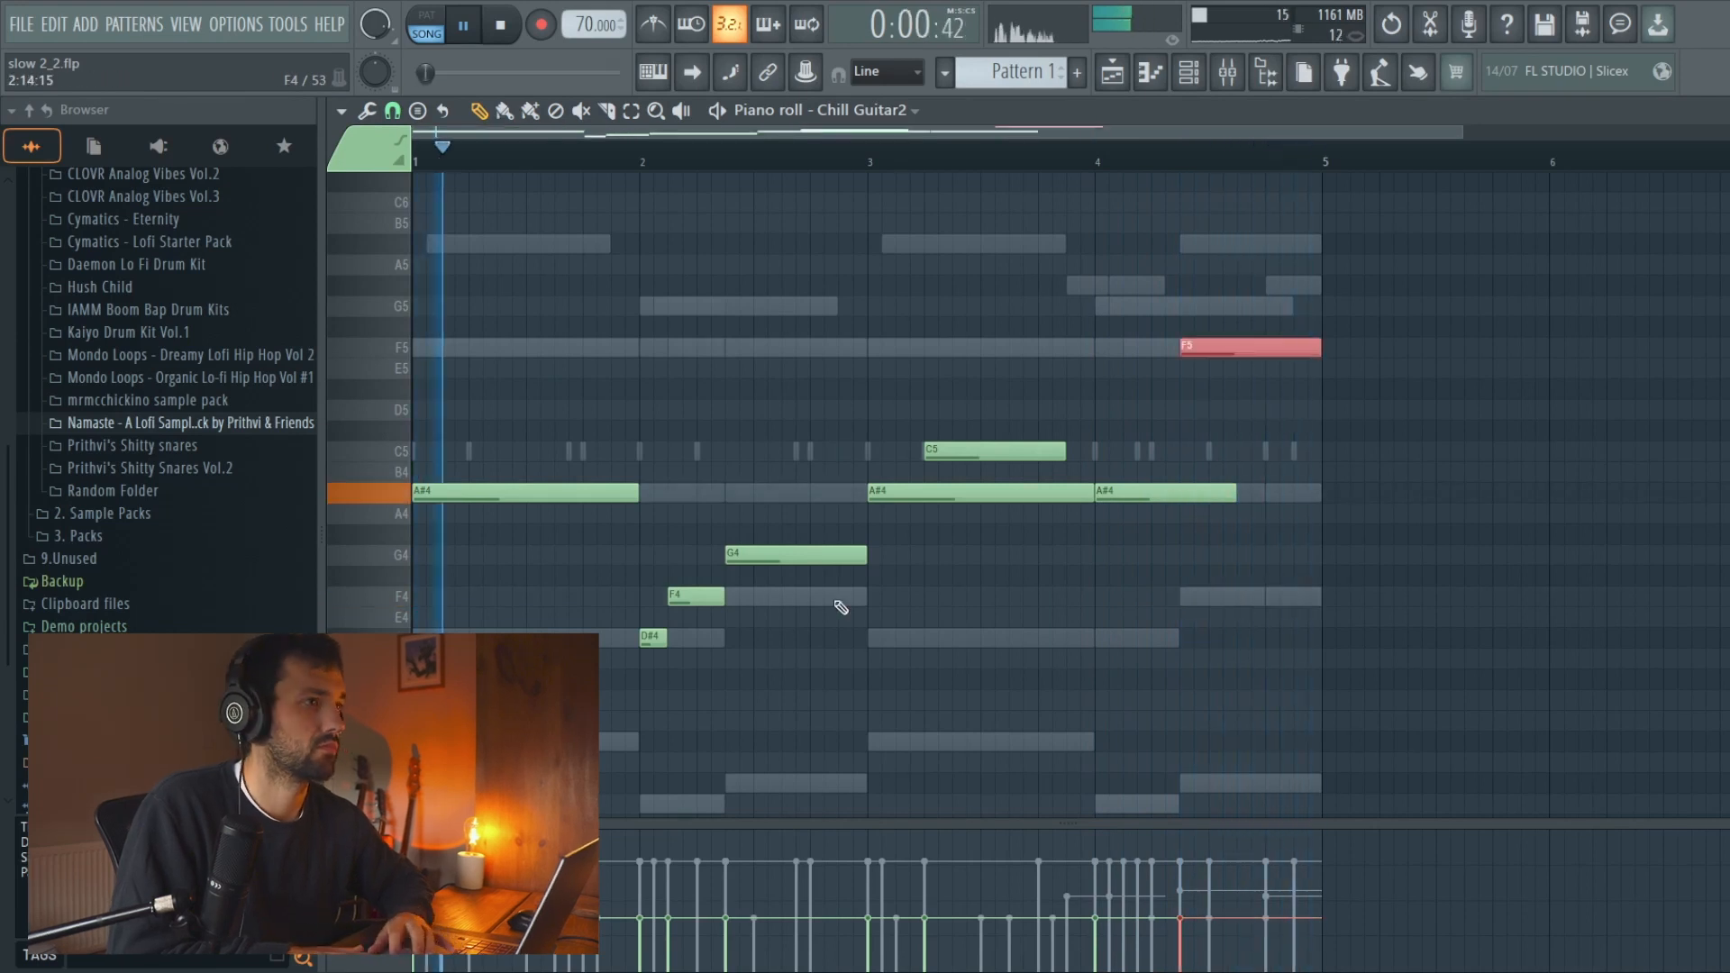
left_click_drag(831, 645, 618, 533)
key("ctrl+Up")
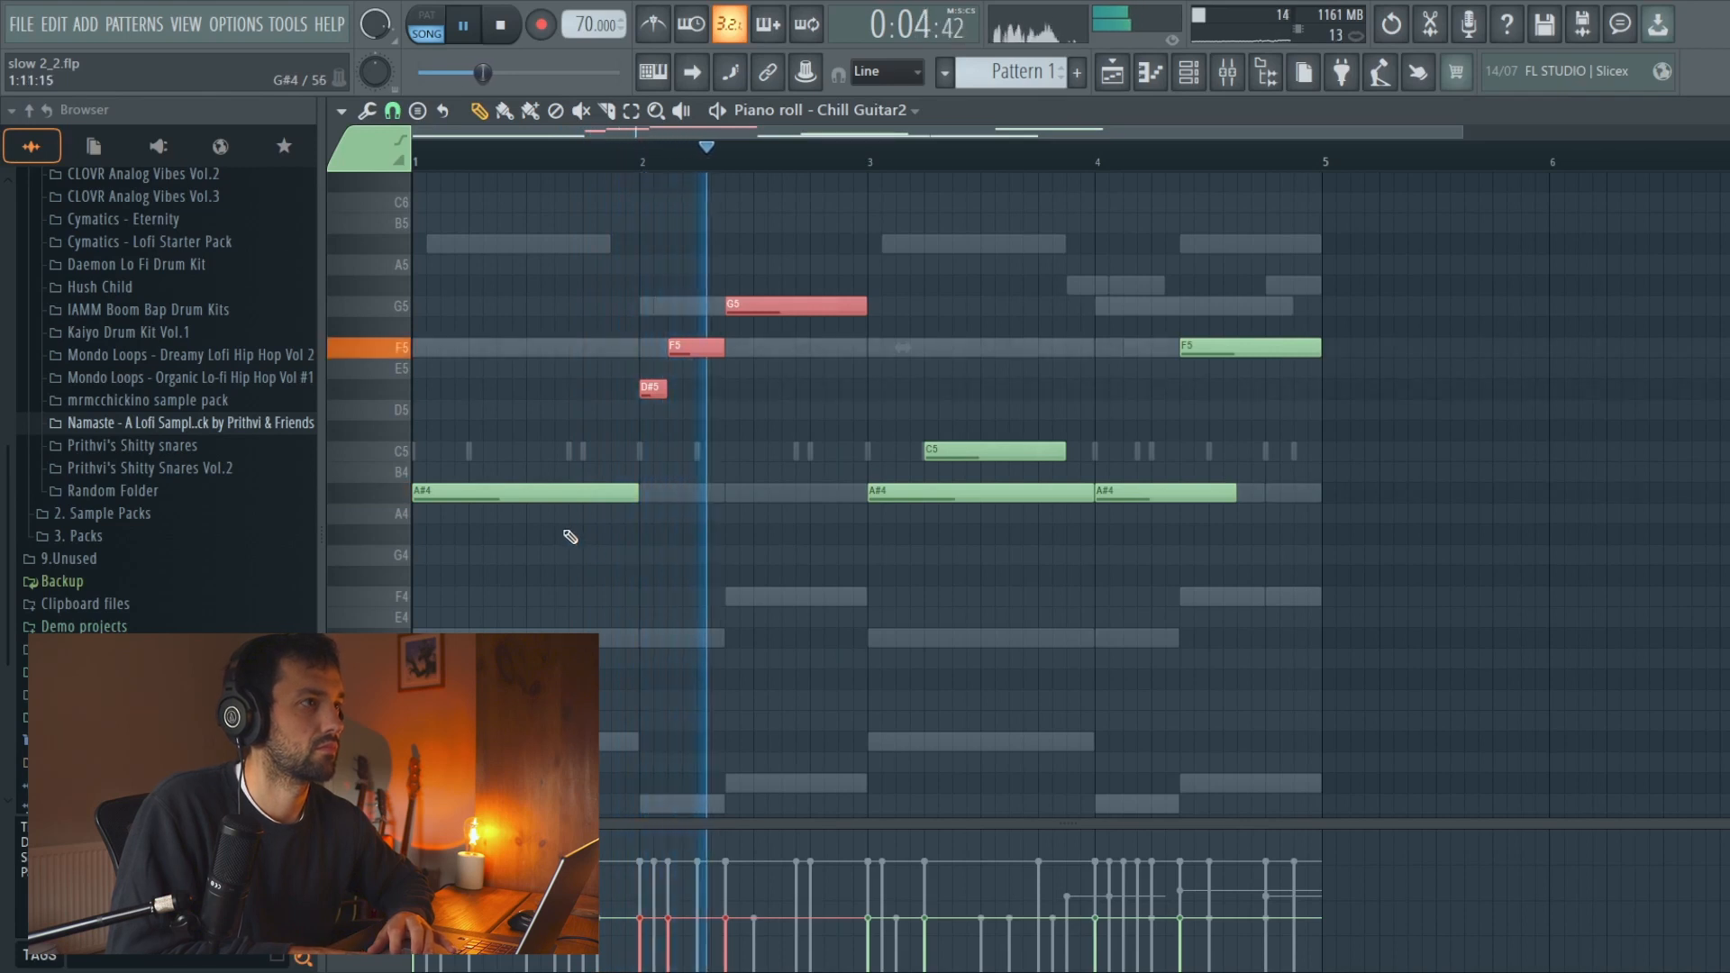
left_click_drag(568, 541, 1138, 455)
key("ctrl+Up")
scroll(1138, 455, "up", 2)
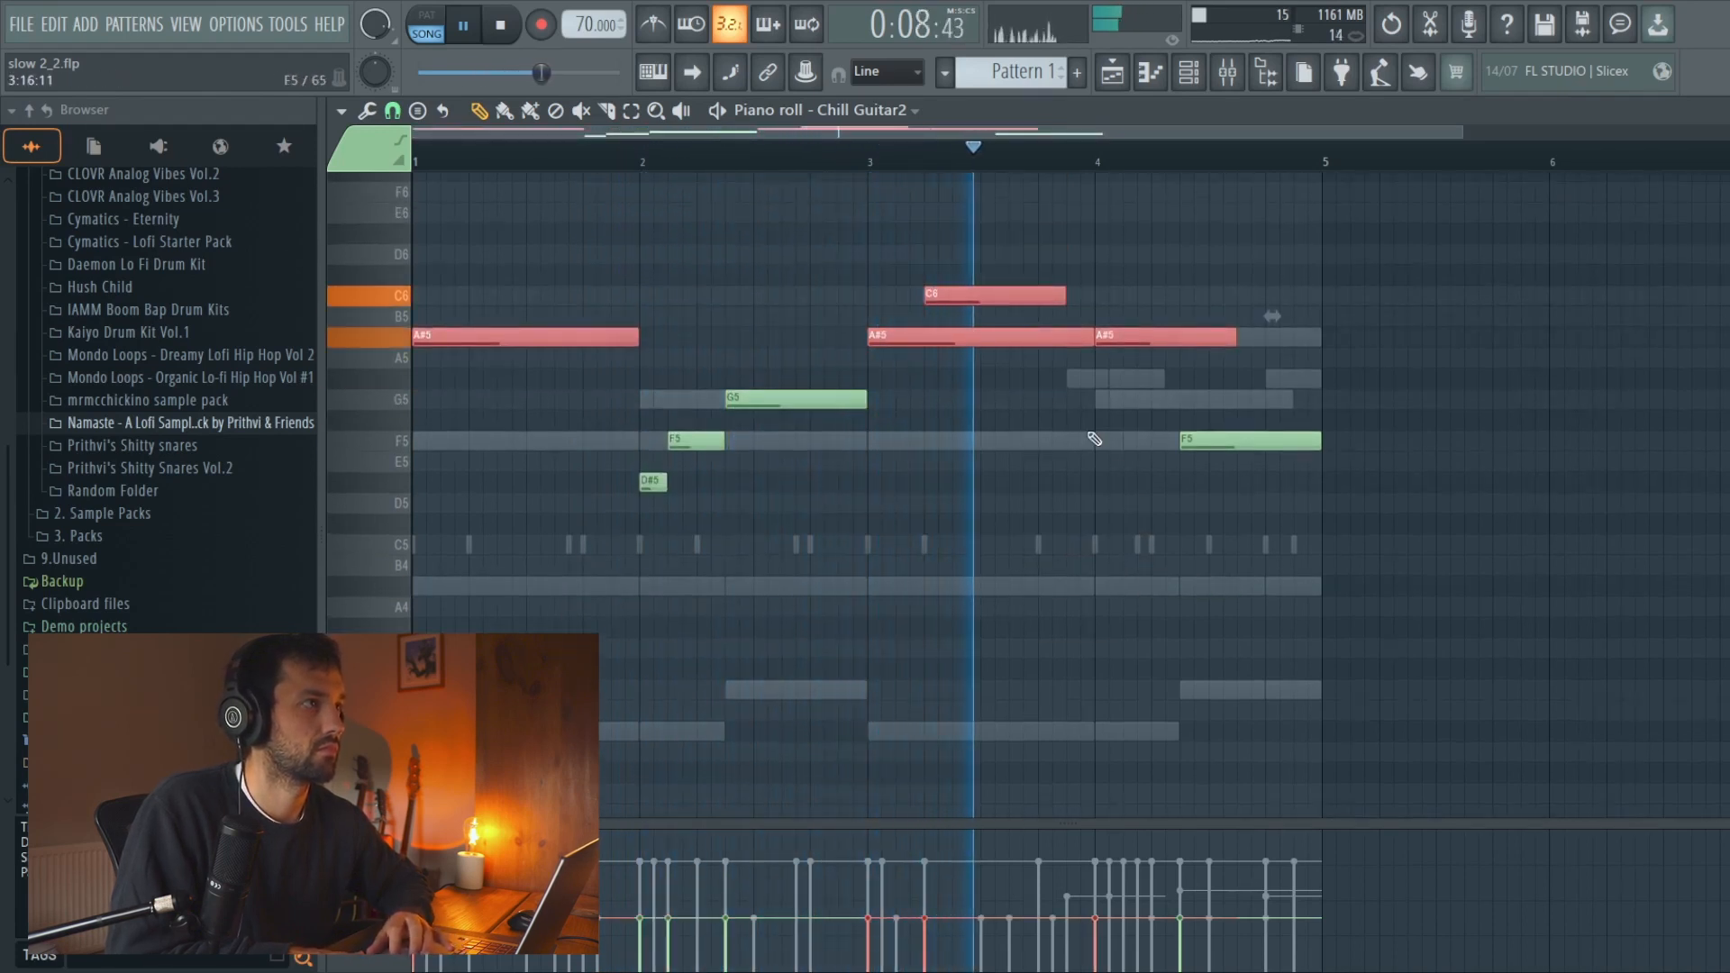
key("ctrl+d")
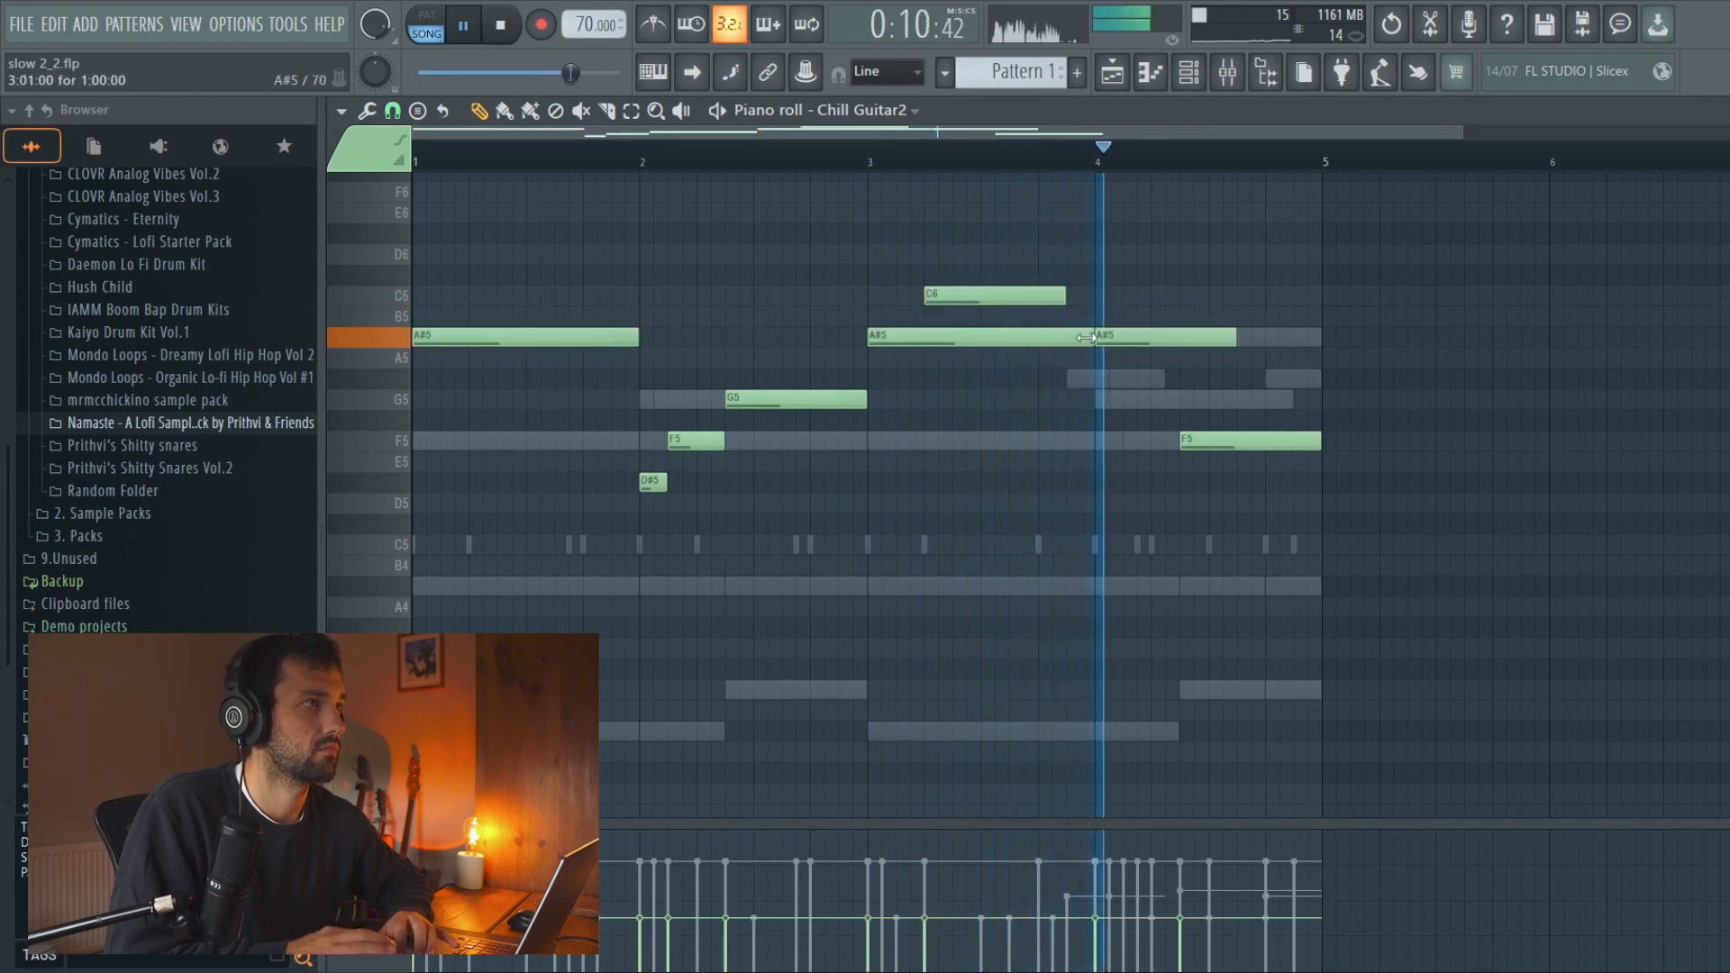
Shorten bar 3's A#5 to eight steps and C6 to seven, and add a G#5 note there reaching the start of bar 4
left_click_drag(1086, 337, 980, 337)
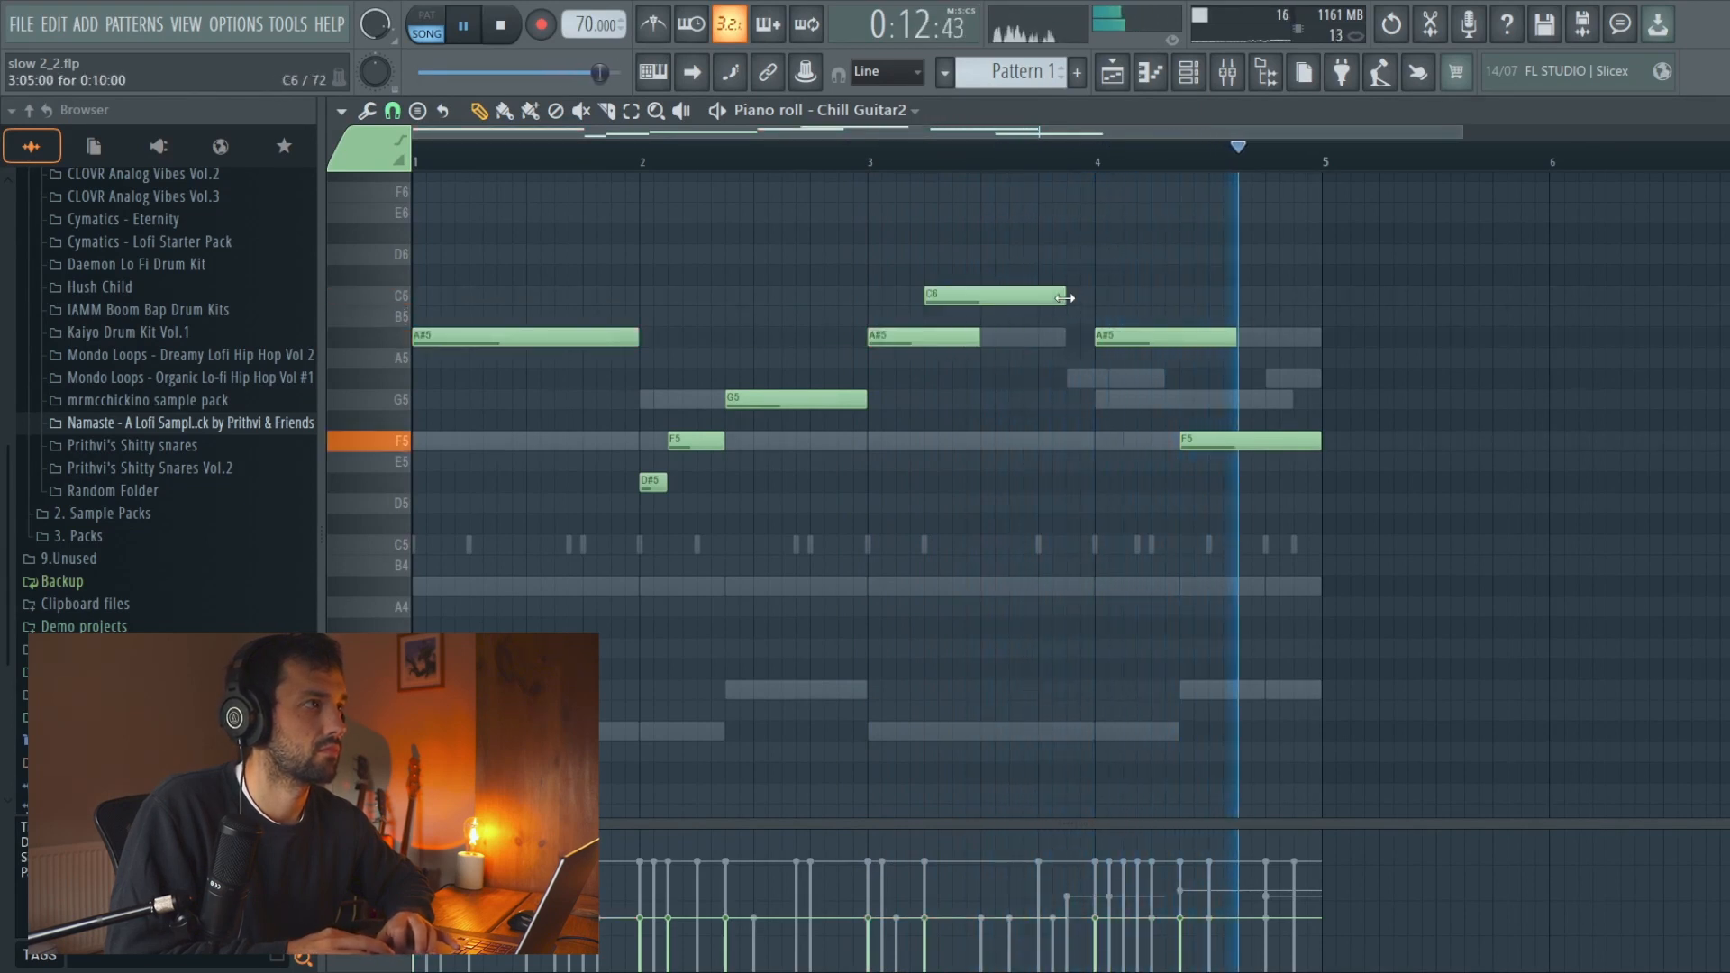
left_click_drag(1065, 297, 1024, 298)
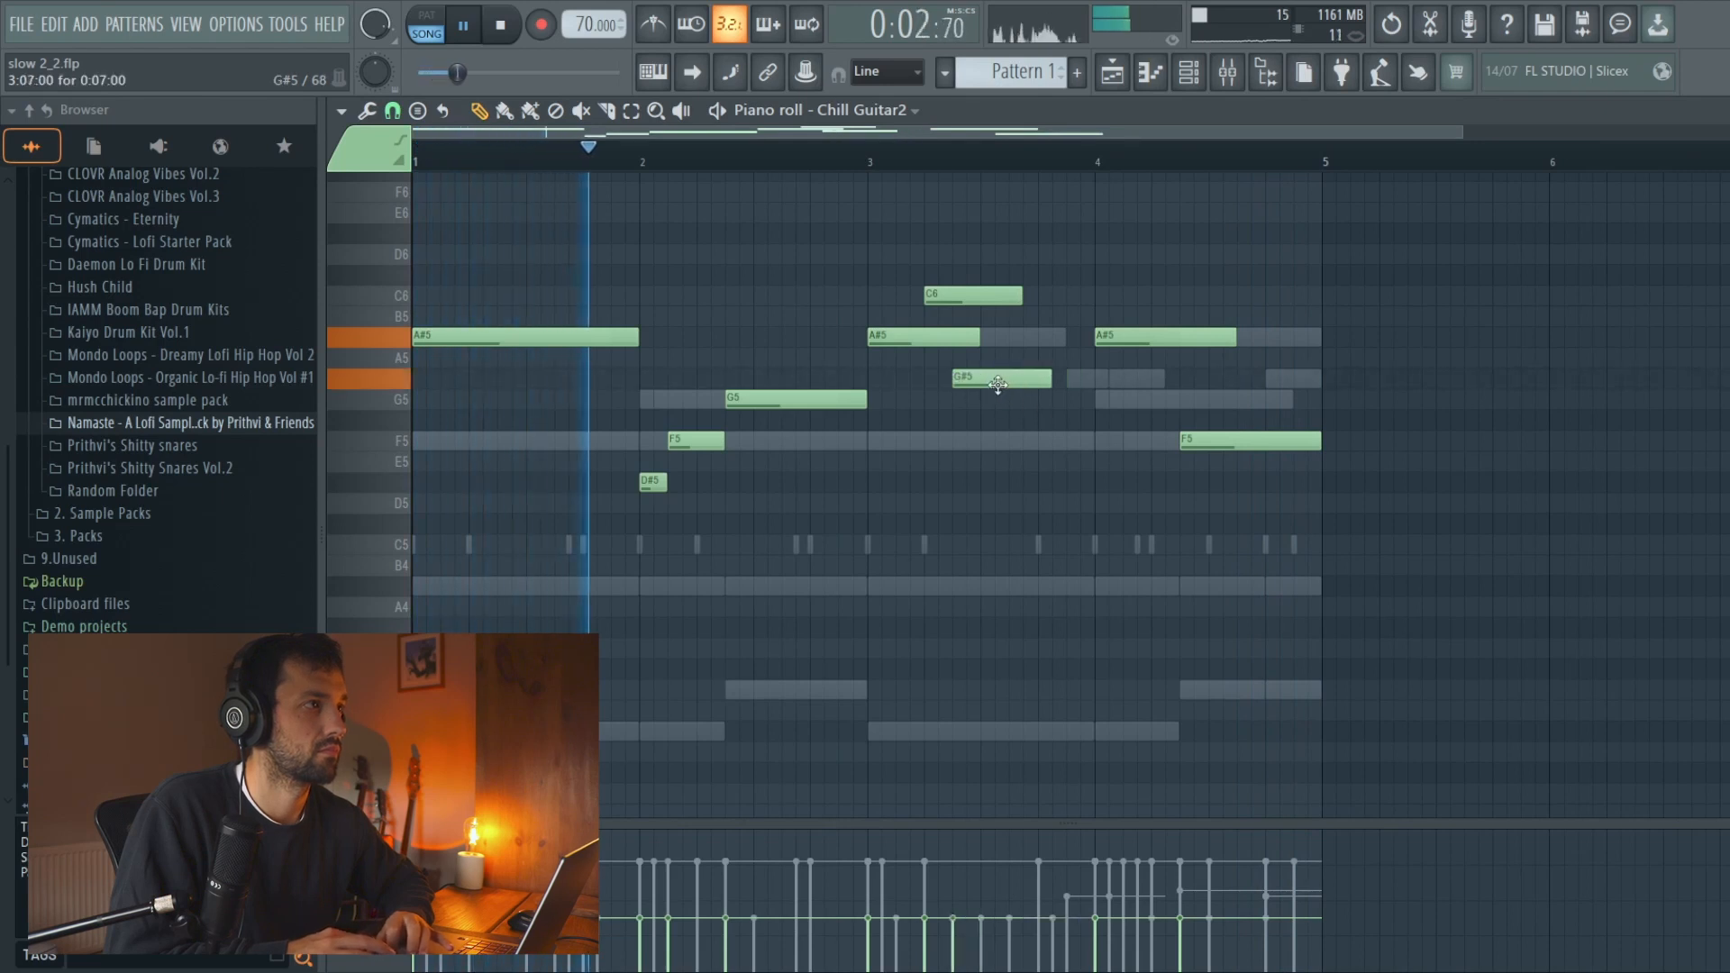
scroll(1013, 435, "down", 5)
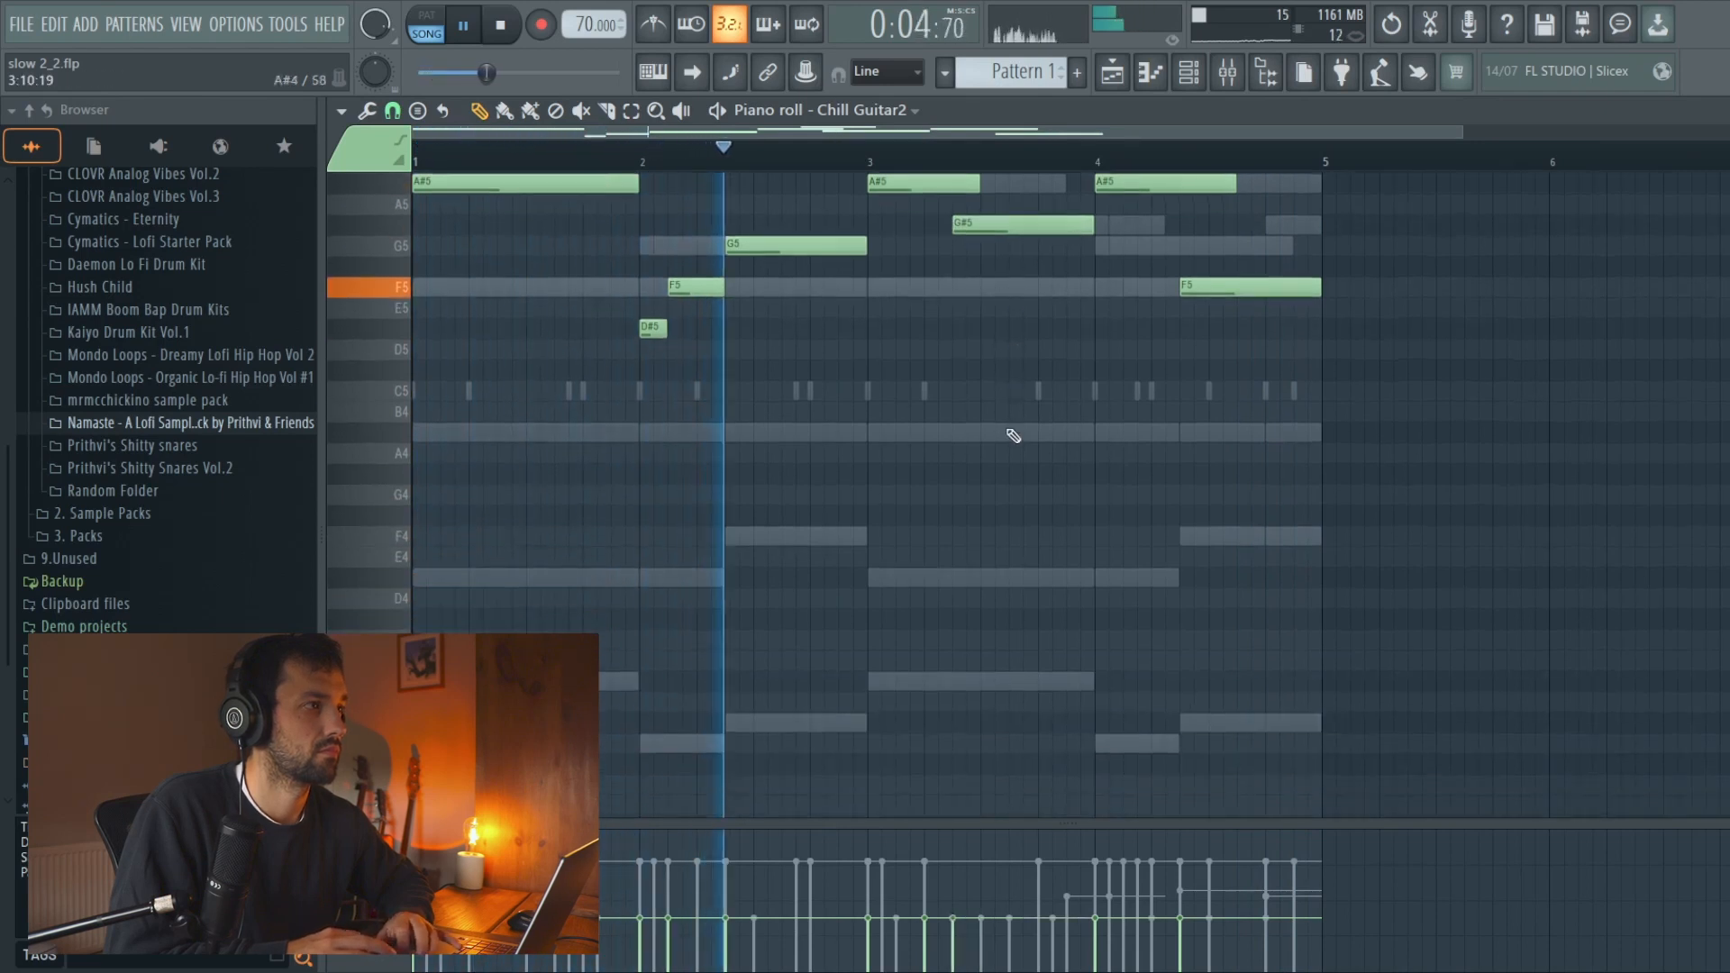
scroll(1013, 435, "up", 7)
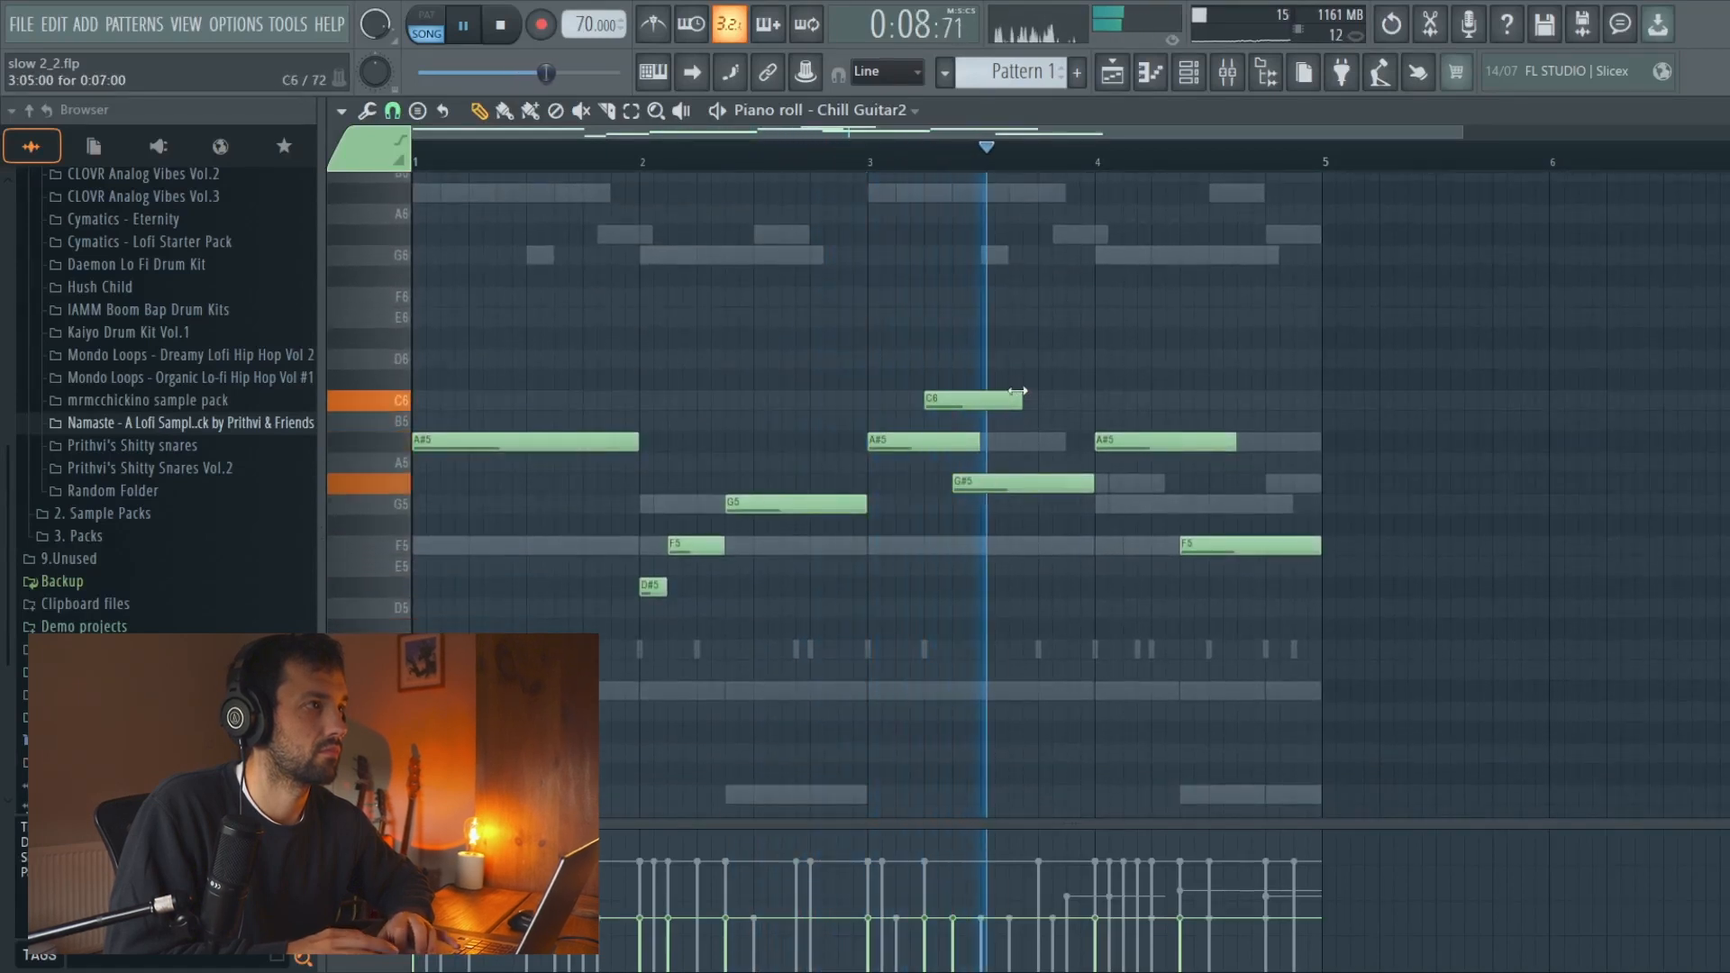
Trim bar 3's C6 to three steps and its A#5 to four, and lower the G#5 note to G5
left_click_drag(1020, 401, 966, 402)
key("space")
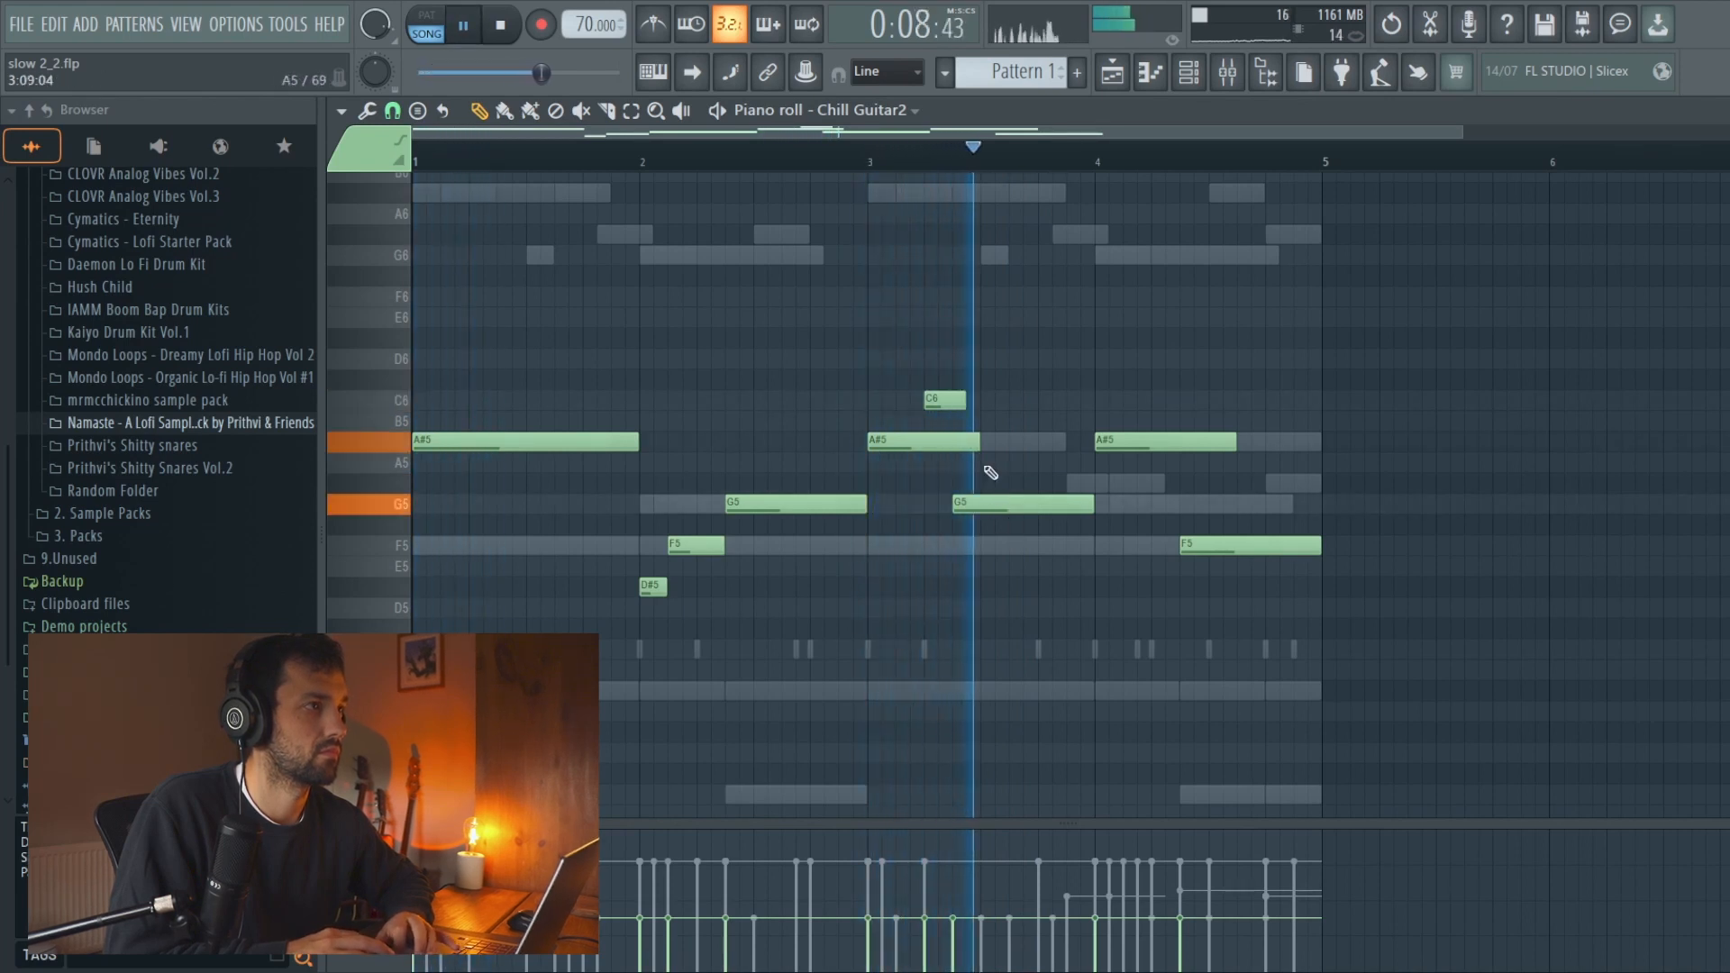
left_click_drag(978, 438, 922, 439)
scroll(1115, 519, "down", 2)
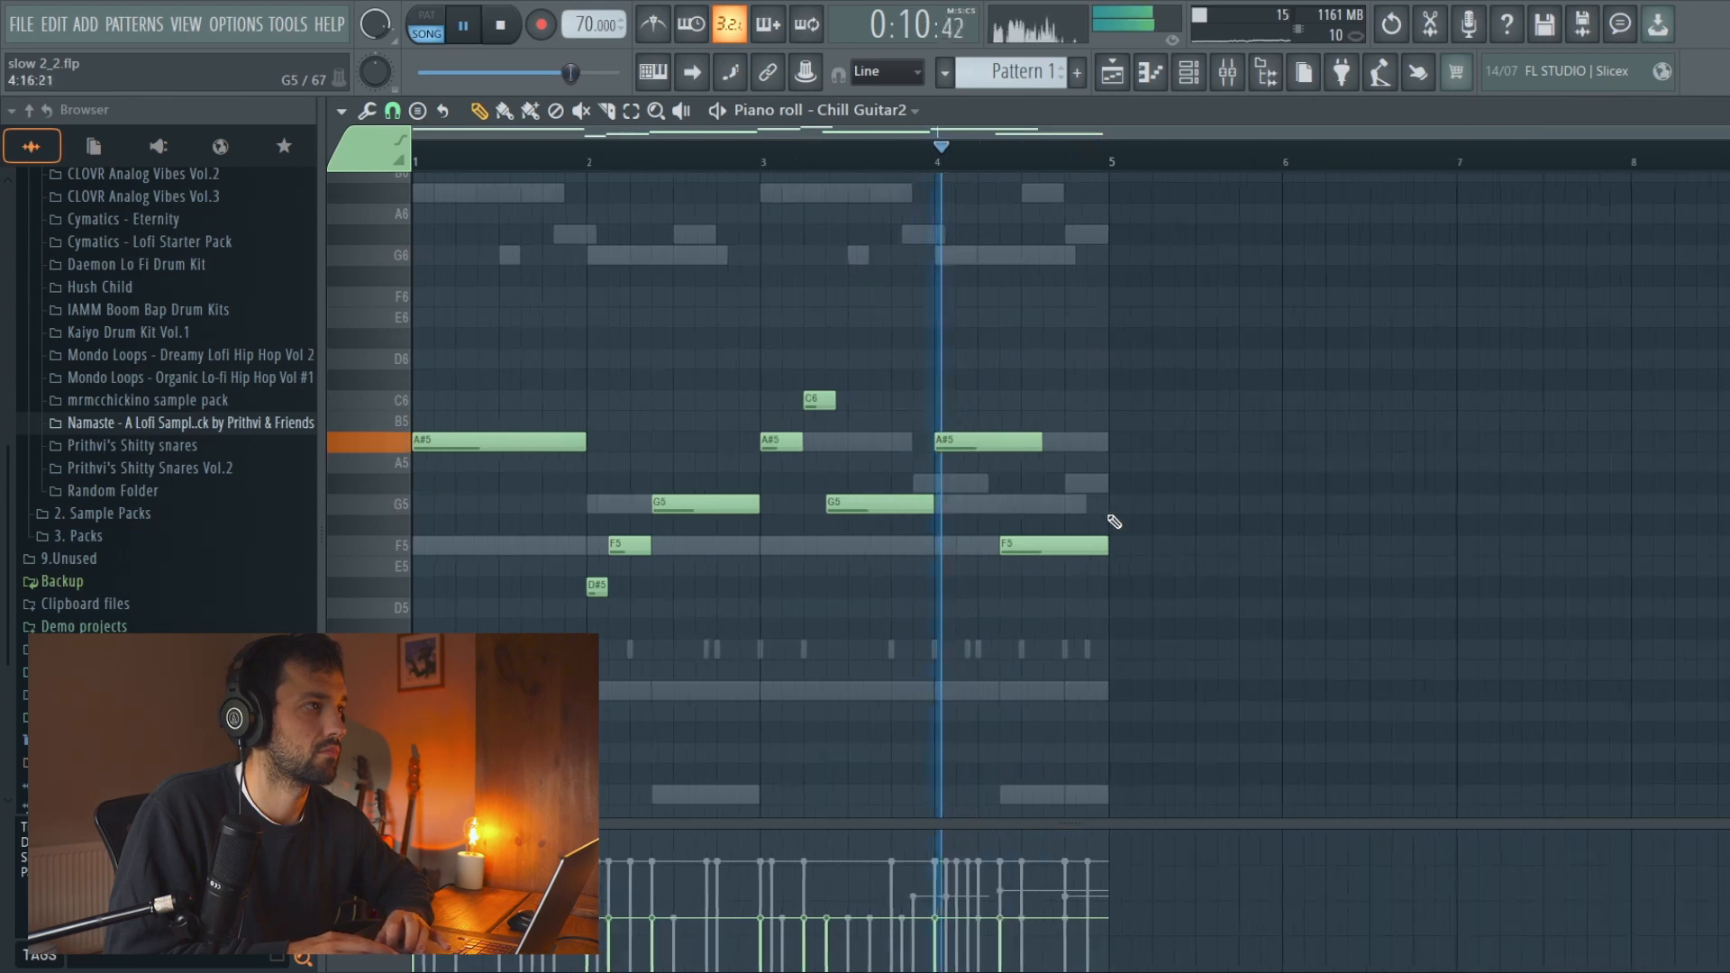
In Chill Guitar2's TDR Nova, display the output analyzer, set the high-pass to 278 Hz and lower the low-pass to about 1.6 kHz
scroll(1115, 522, "down", 3)
scroll(1111, 491, "up", 1)
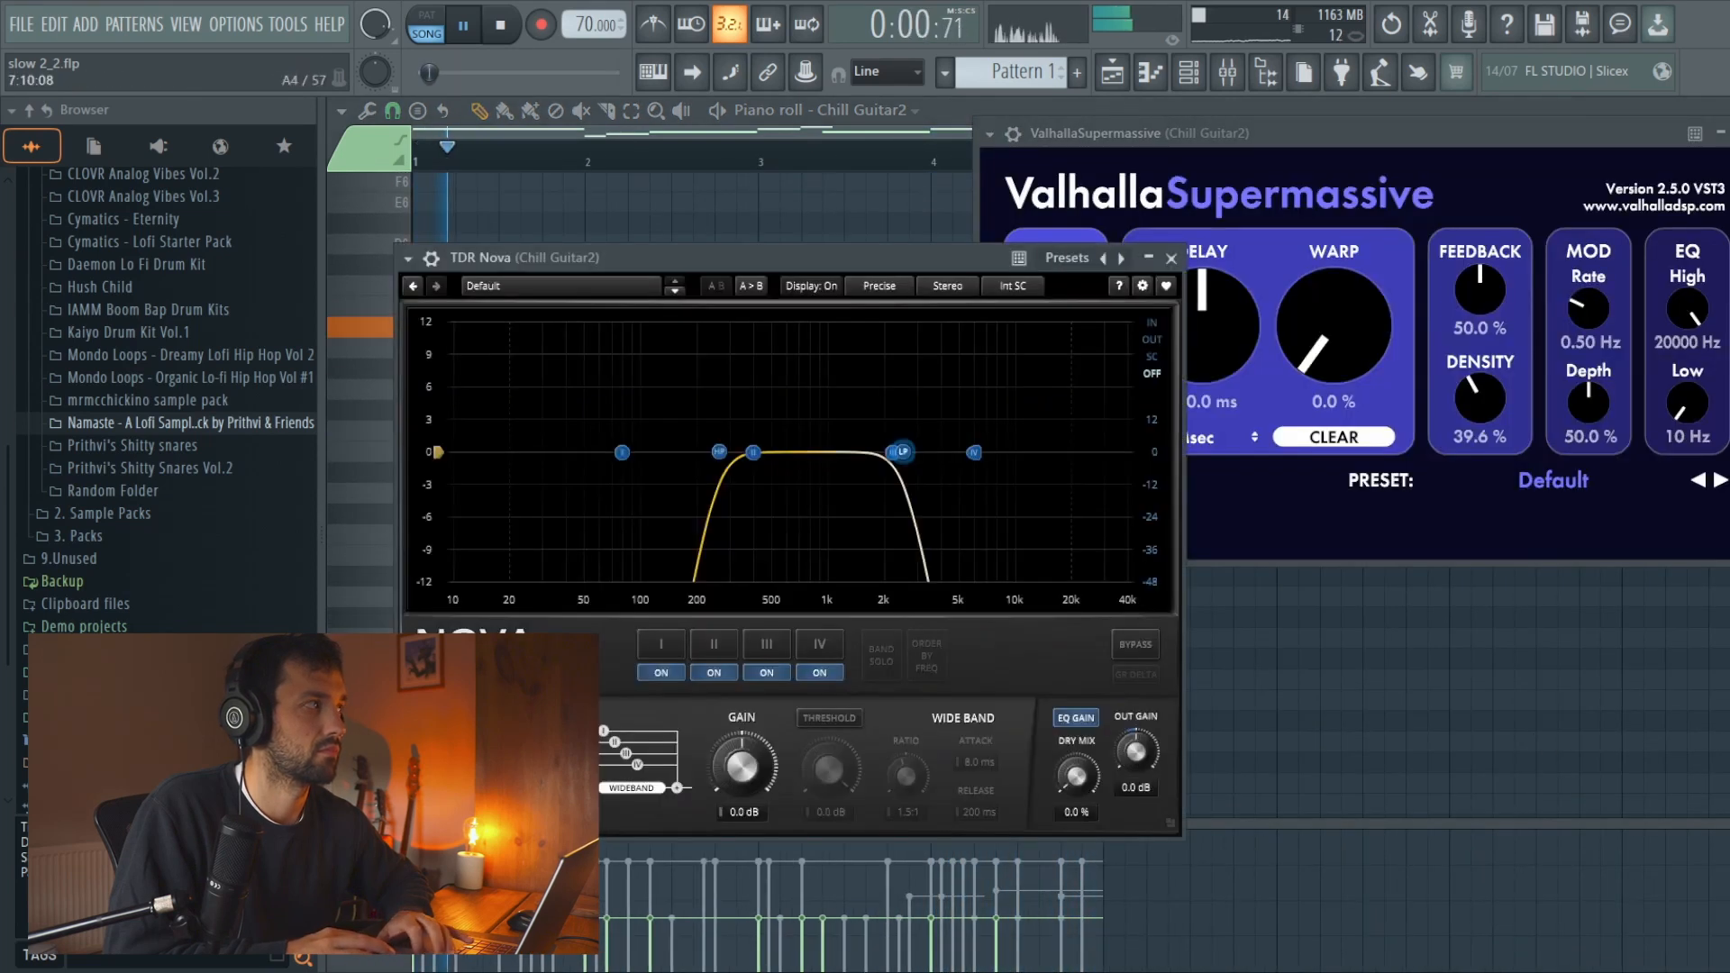
left_click(1729, 134)
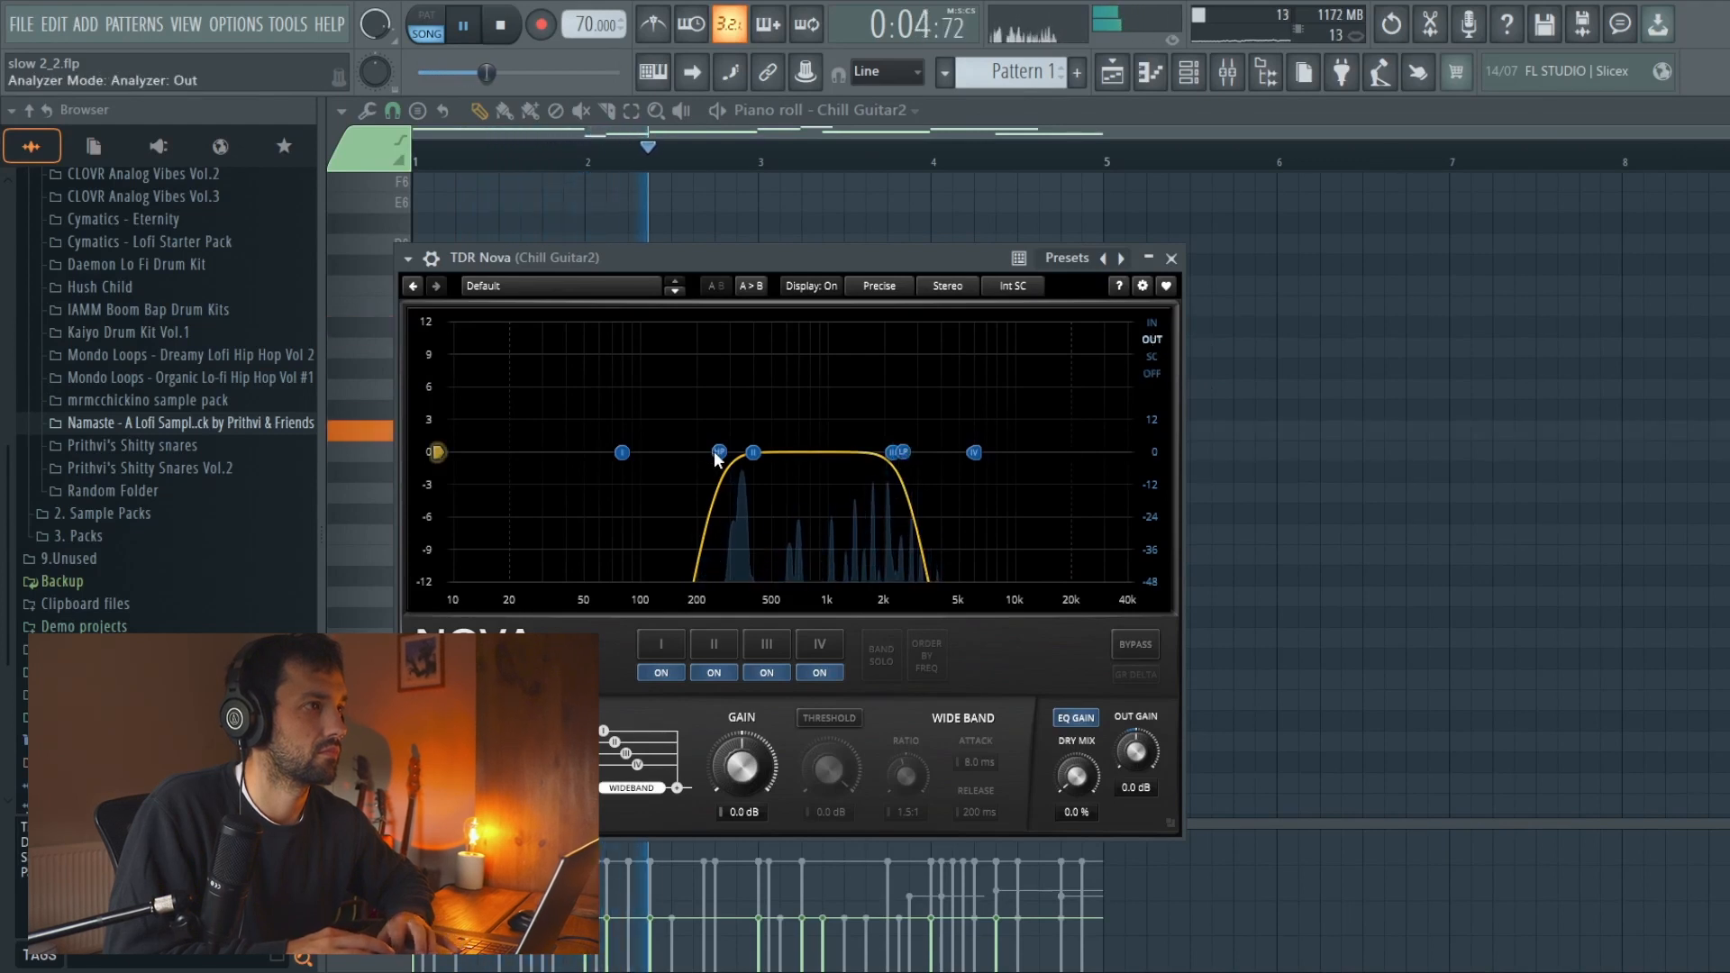
mouse_move(717, 453)
left_mouse_down()
mouse_move(819, 463)
mouse_move(724, 452)
left_mouse_up()
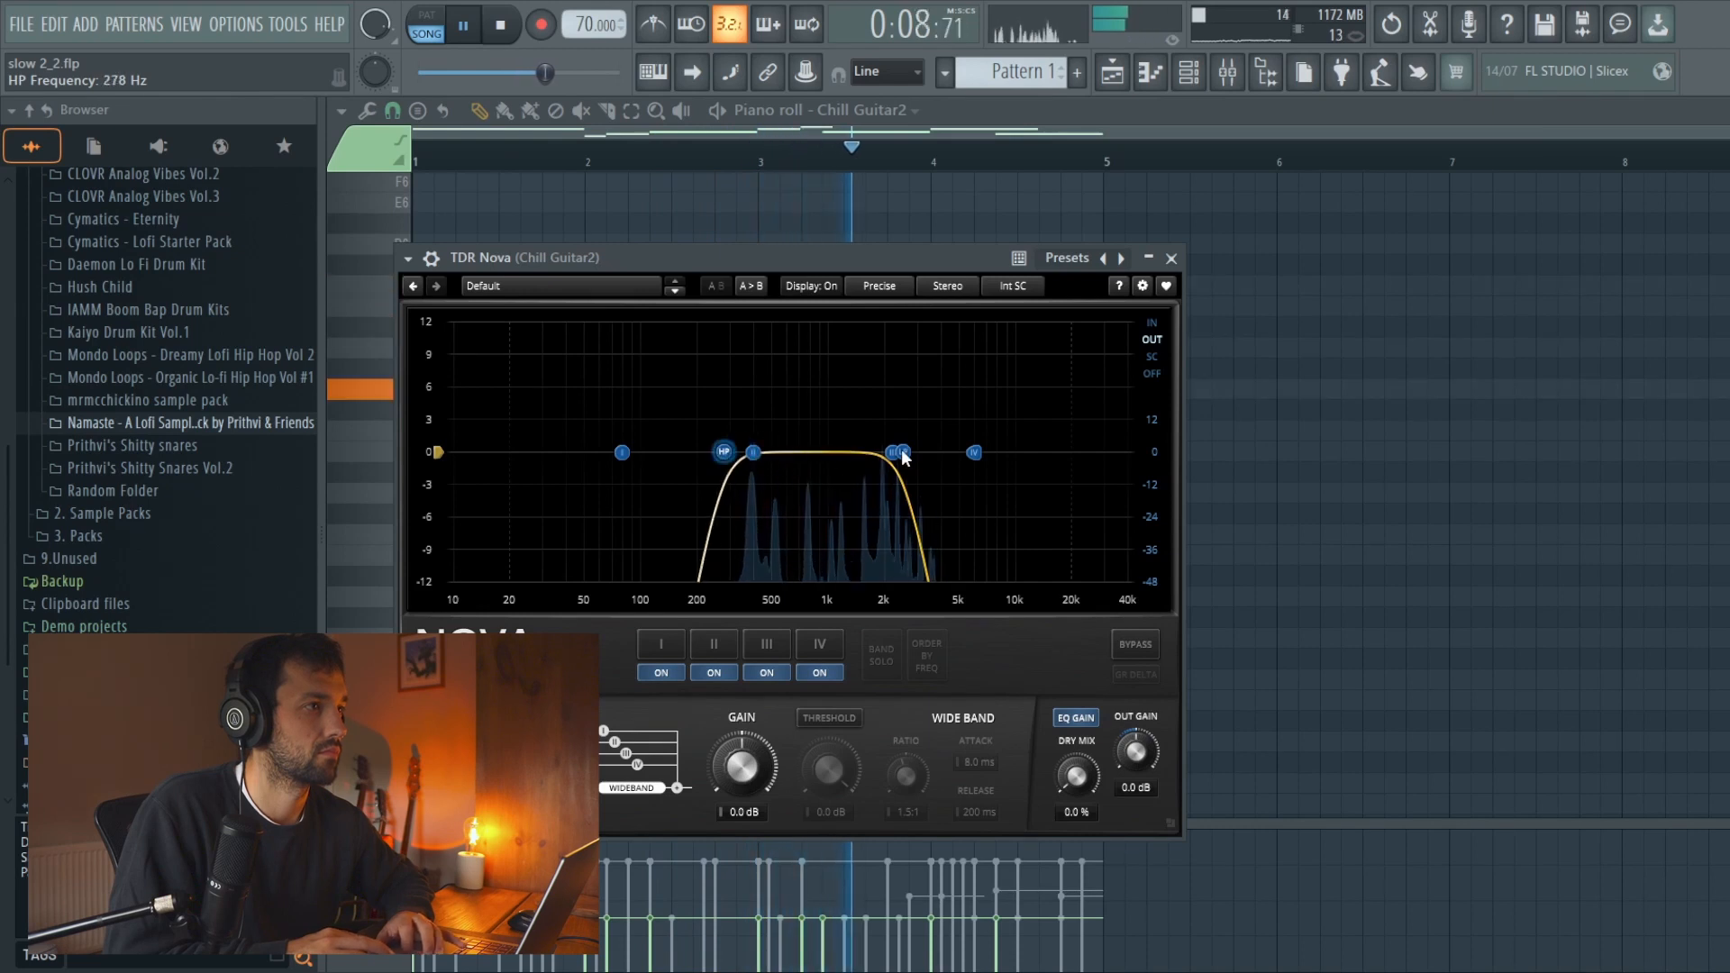
left_click_drag(905, 457, 856, 460)
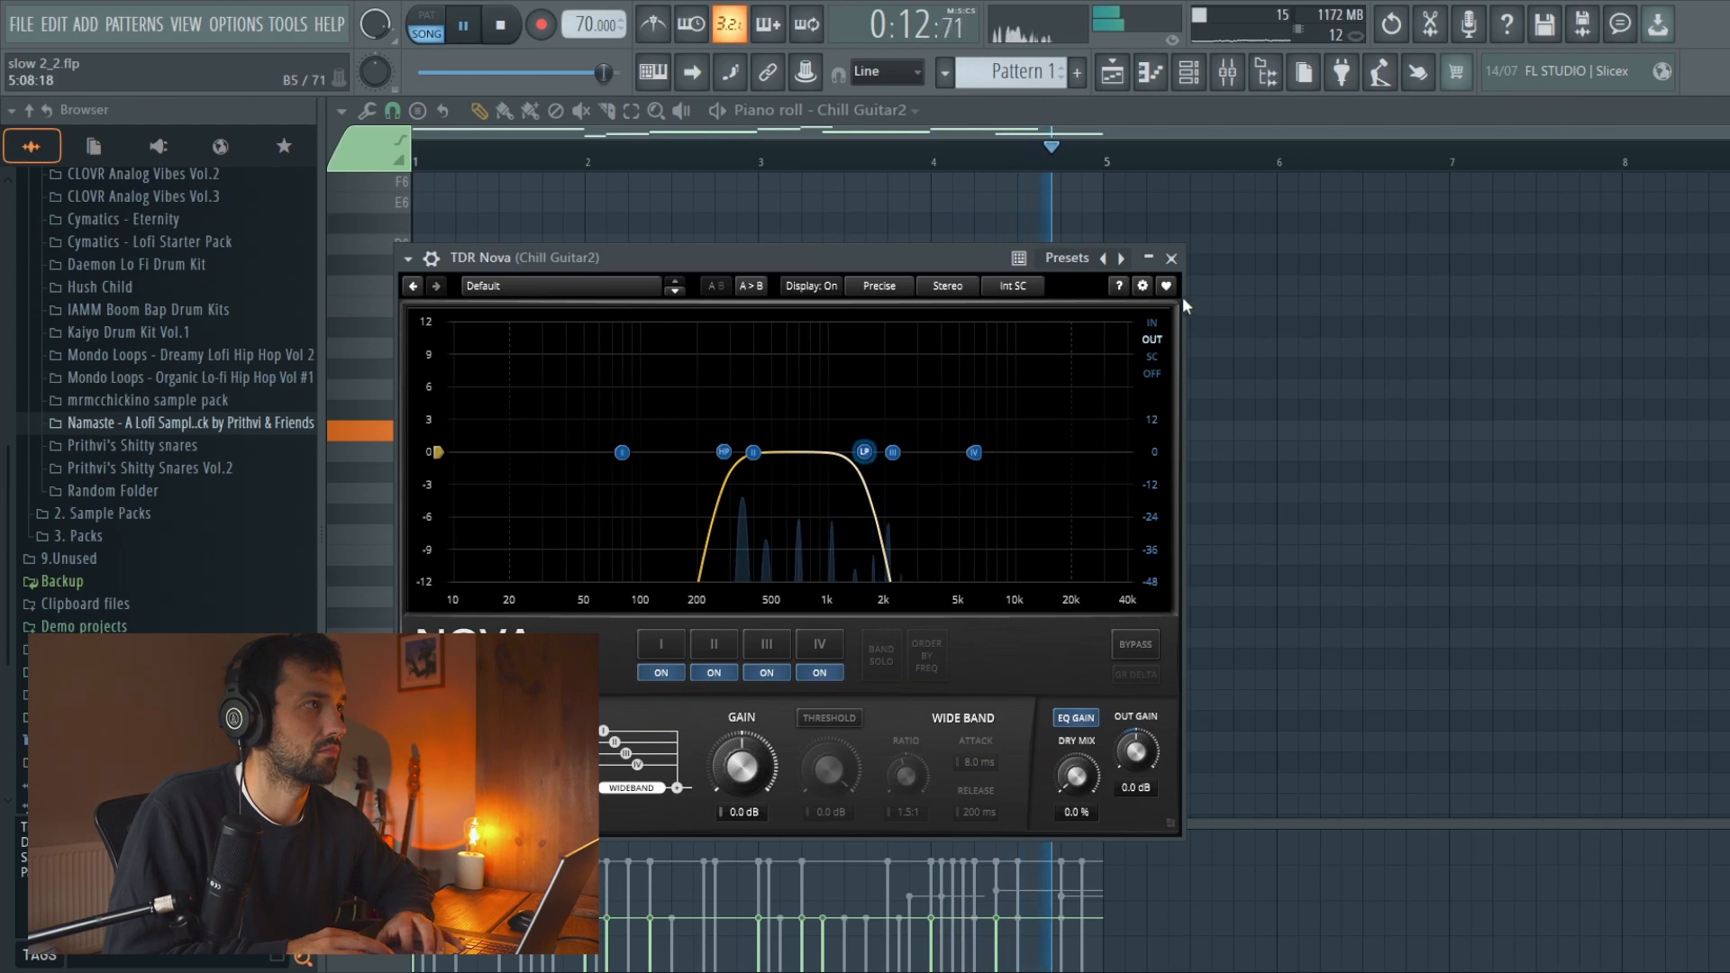
Close the guitar's EQ and load the Lap Steel: Trems Slow preset in a third LABS channel
left_click(1171, 258)
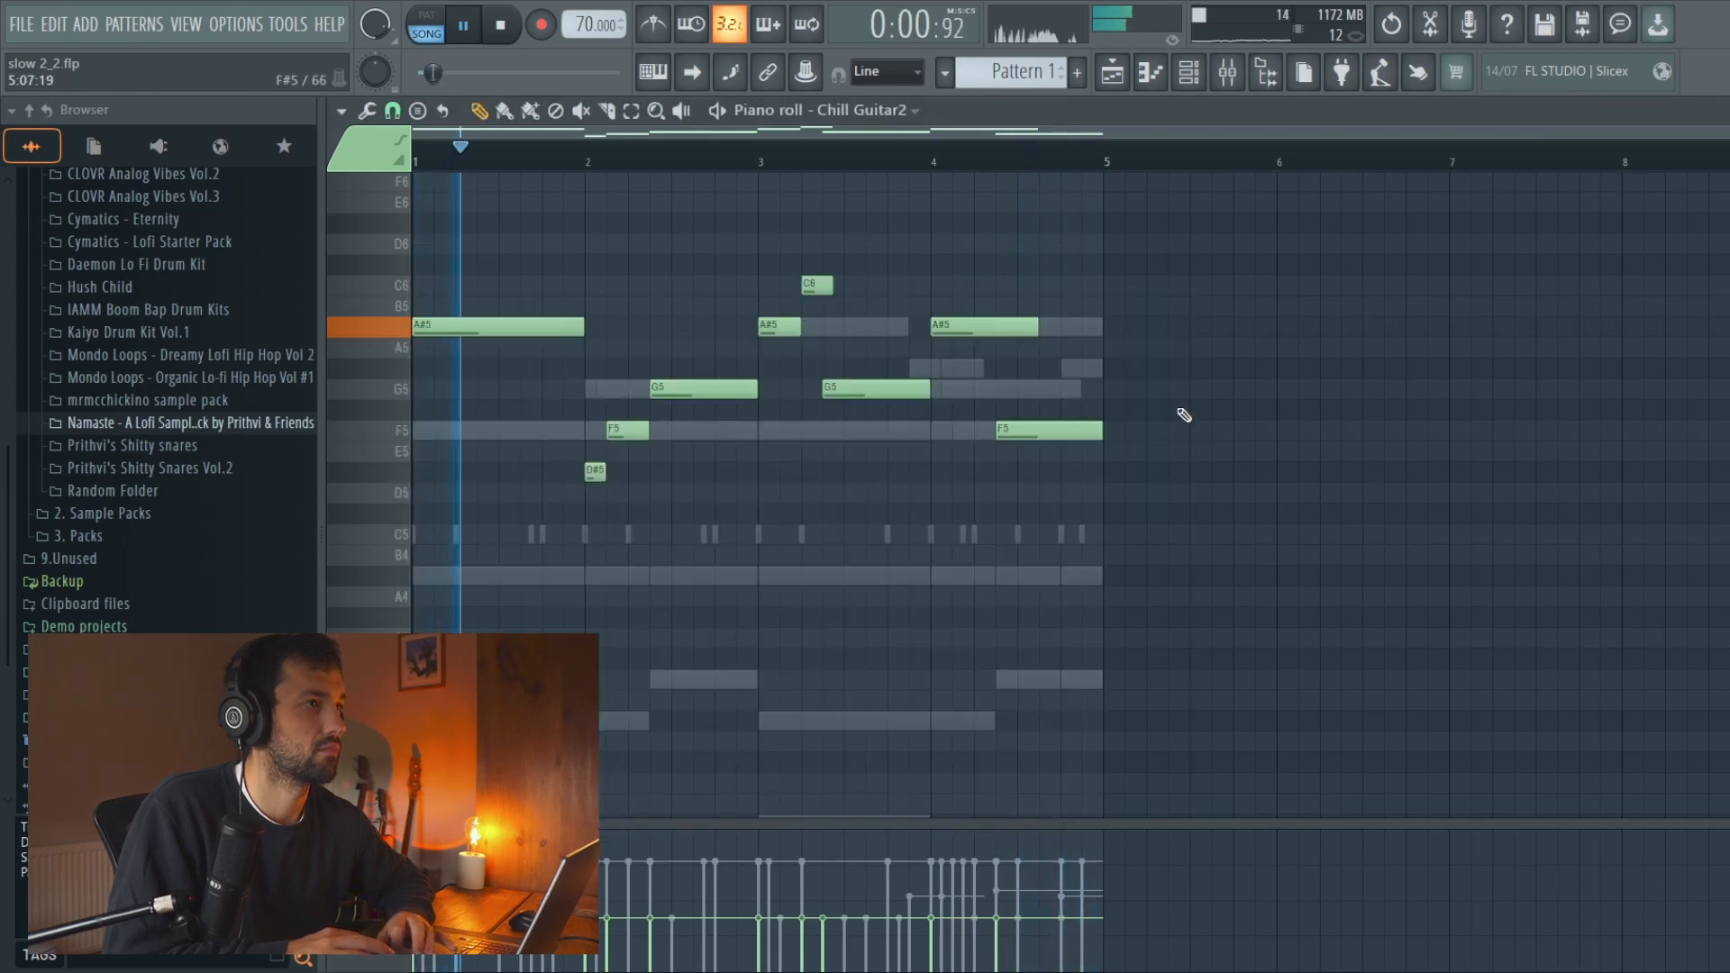
left_click(1149, 73)
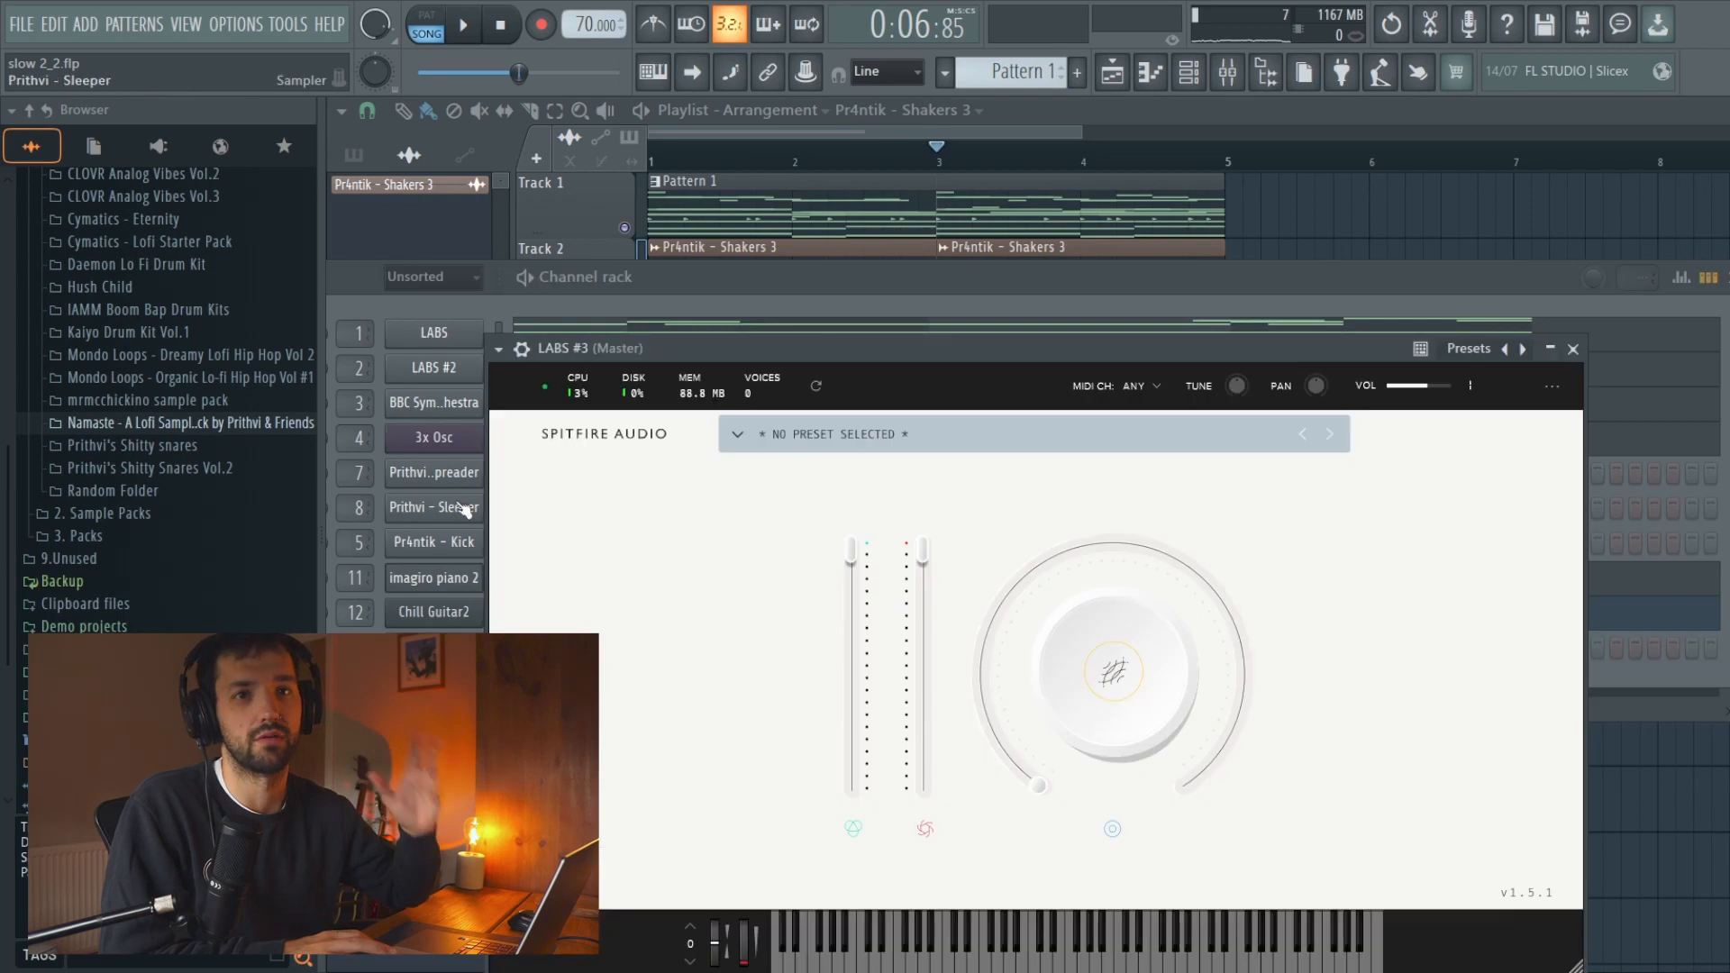
left_click(775, 430)
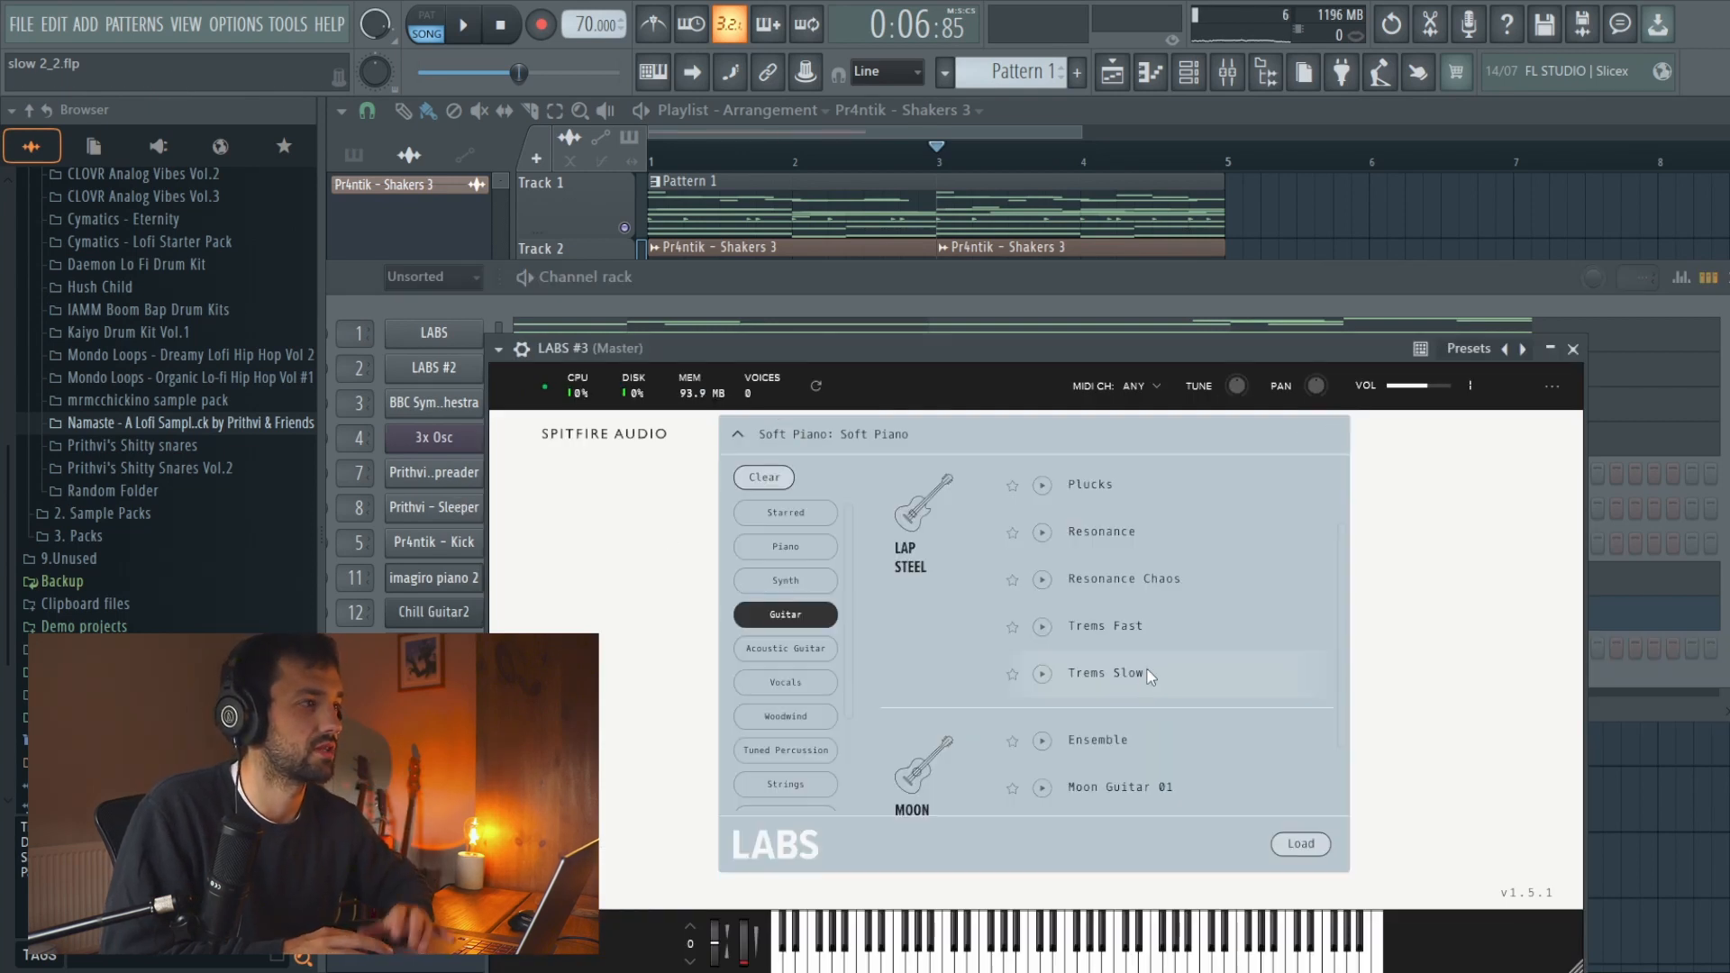
left_click(1127, 673)
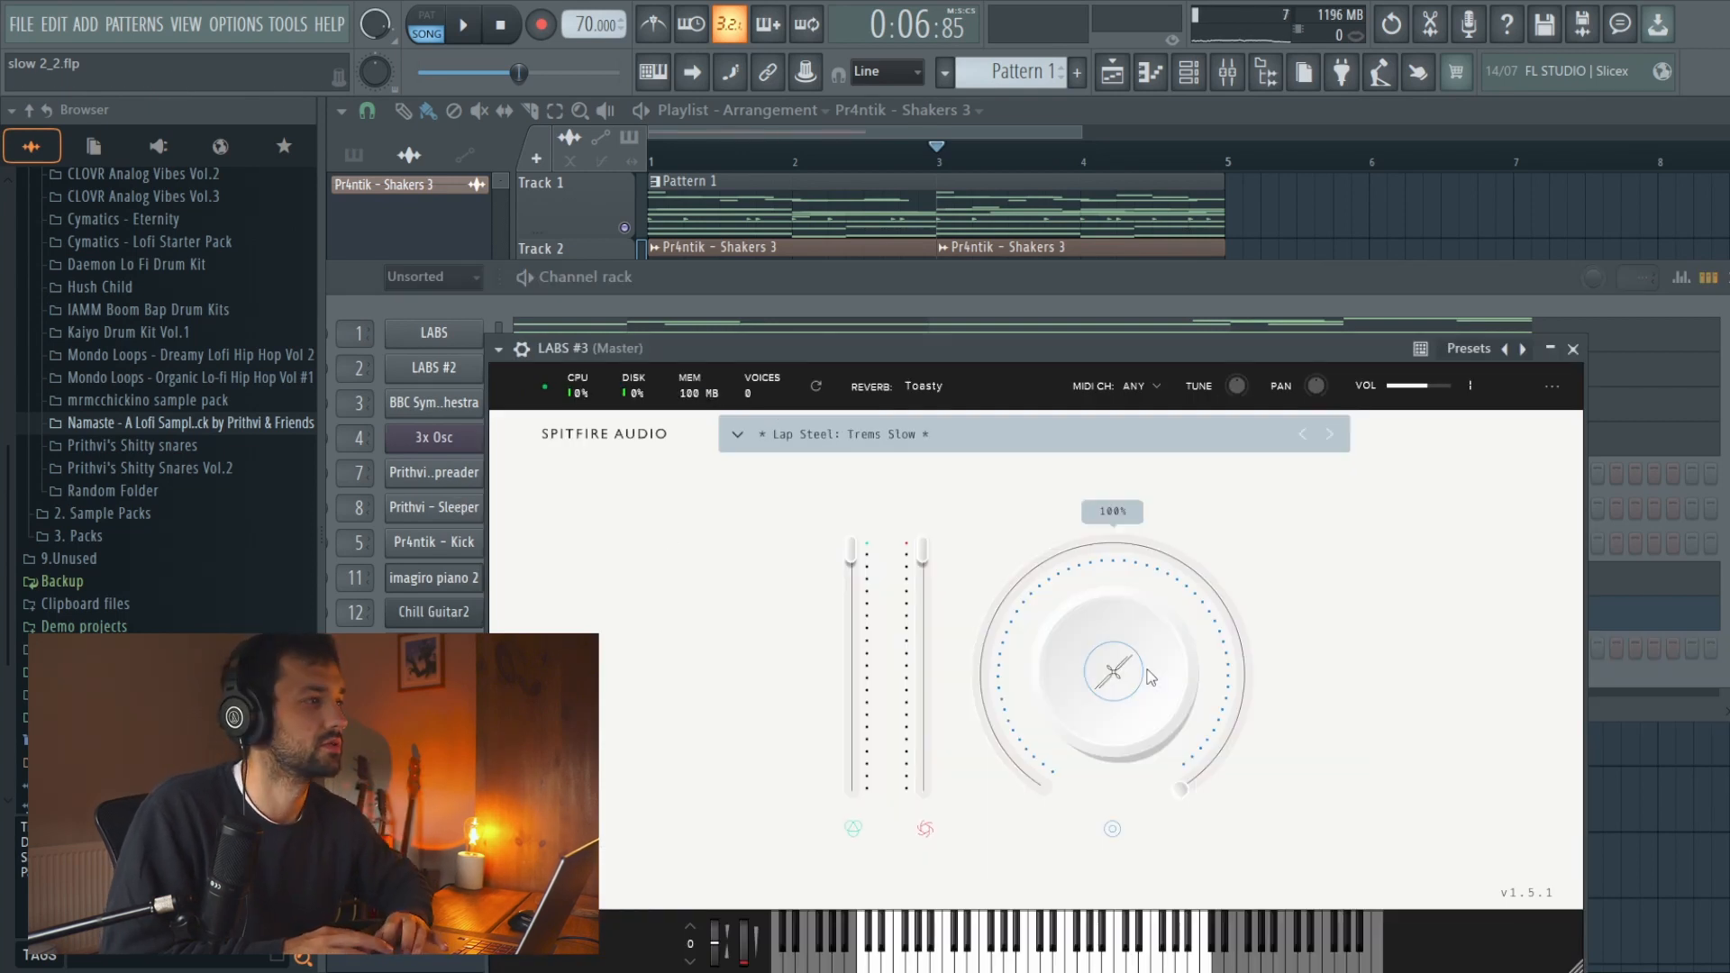
Place a one-bar A#4 note in bar 1 of LABS #3 and transpose it up one octave to A#5
left_click(1153, 76)
scroll(628, 550, "down", 4)
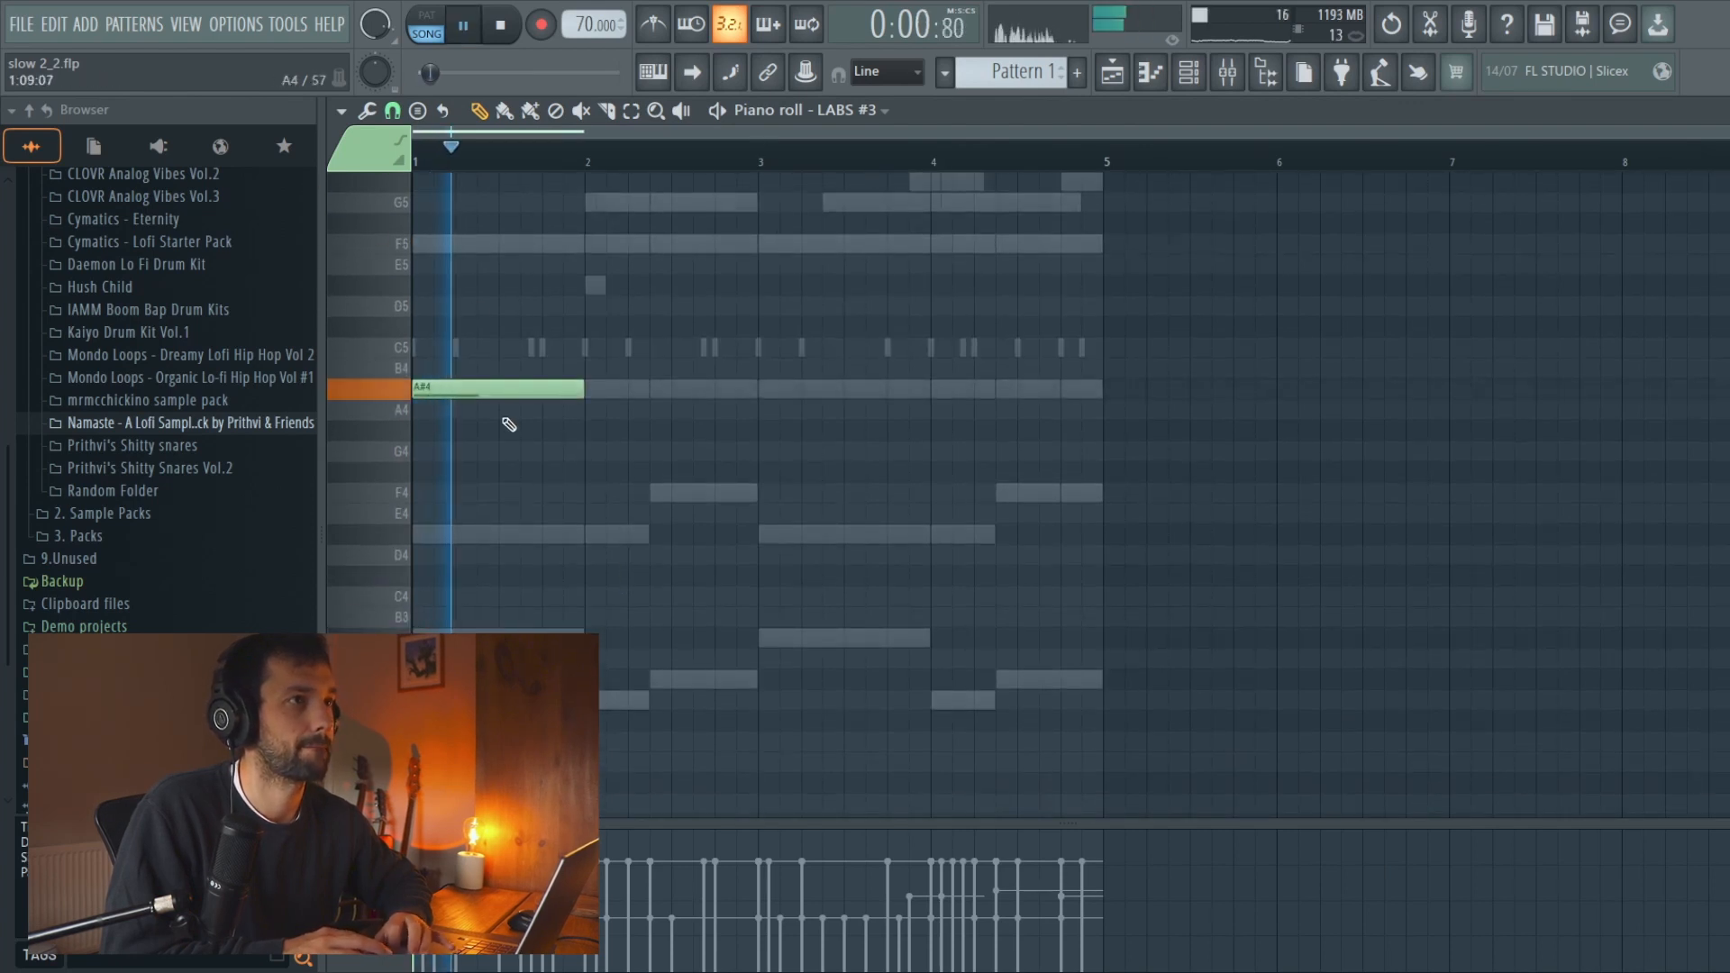
scroll(509, 424, "up", 1)
key("space")
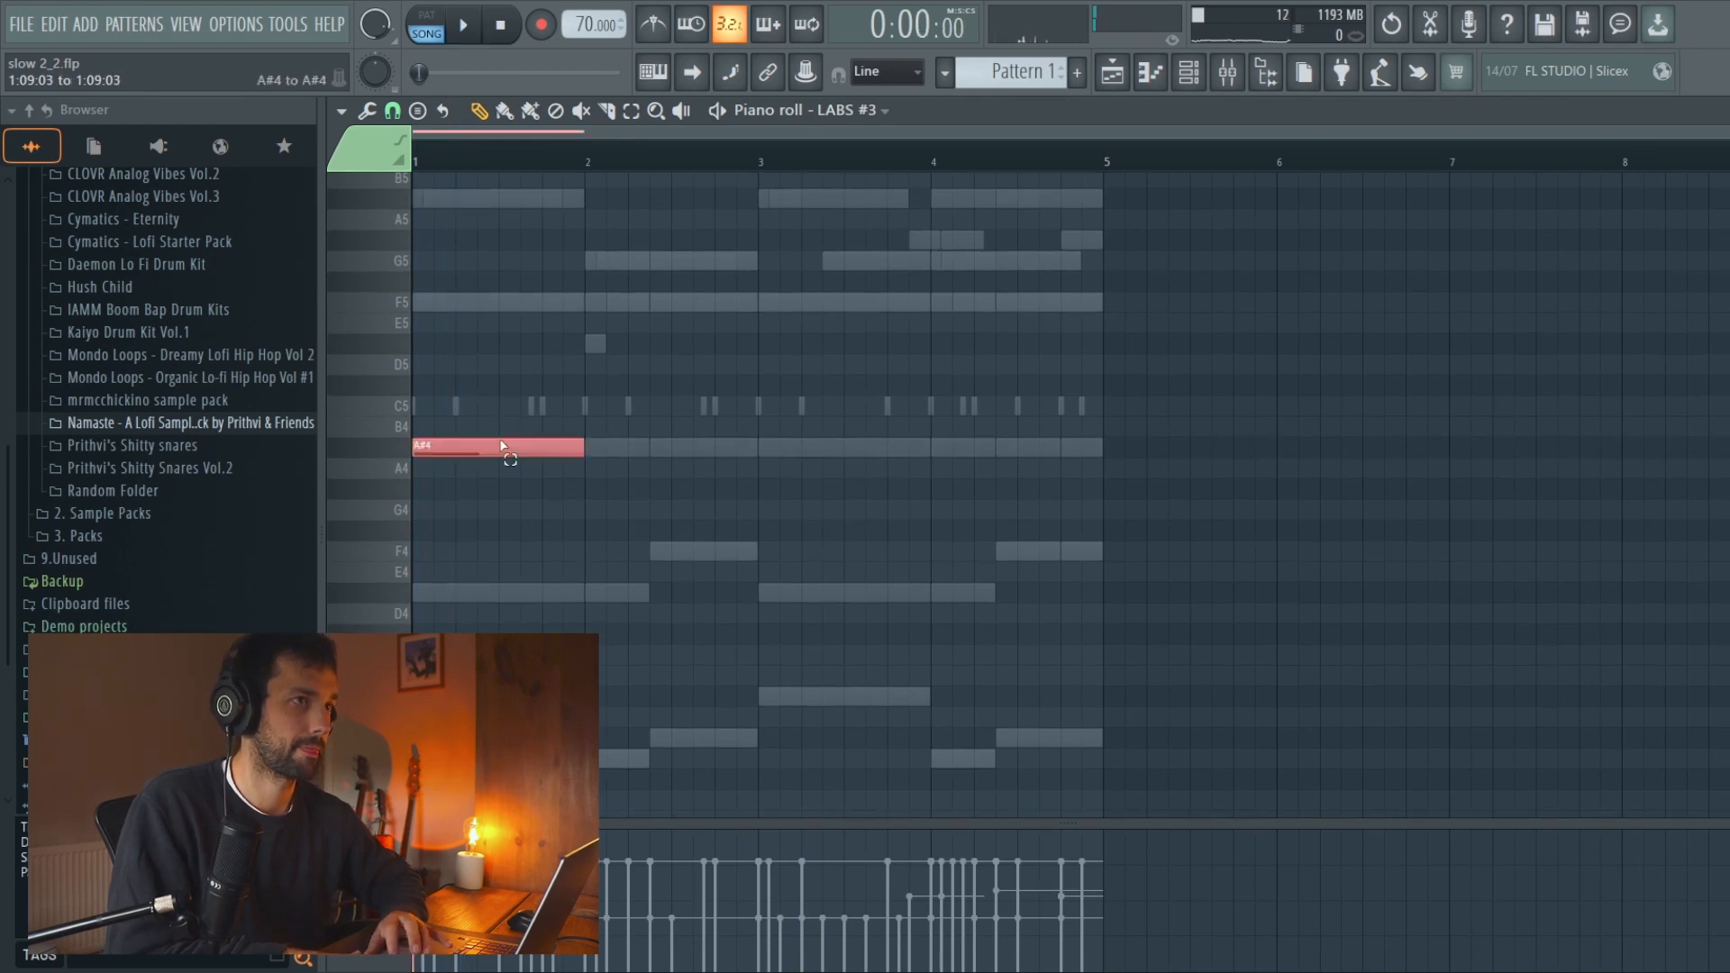
scroll(507, 447, "up", 2)
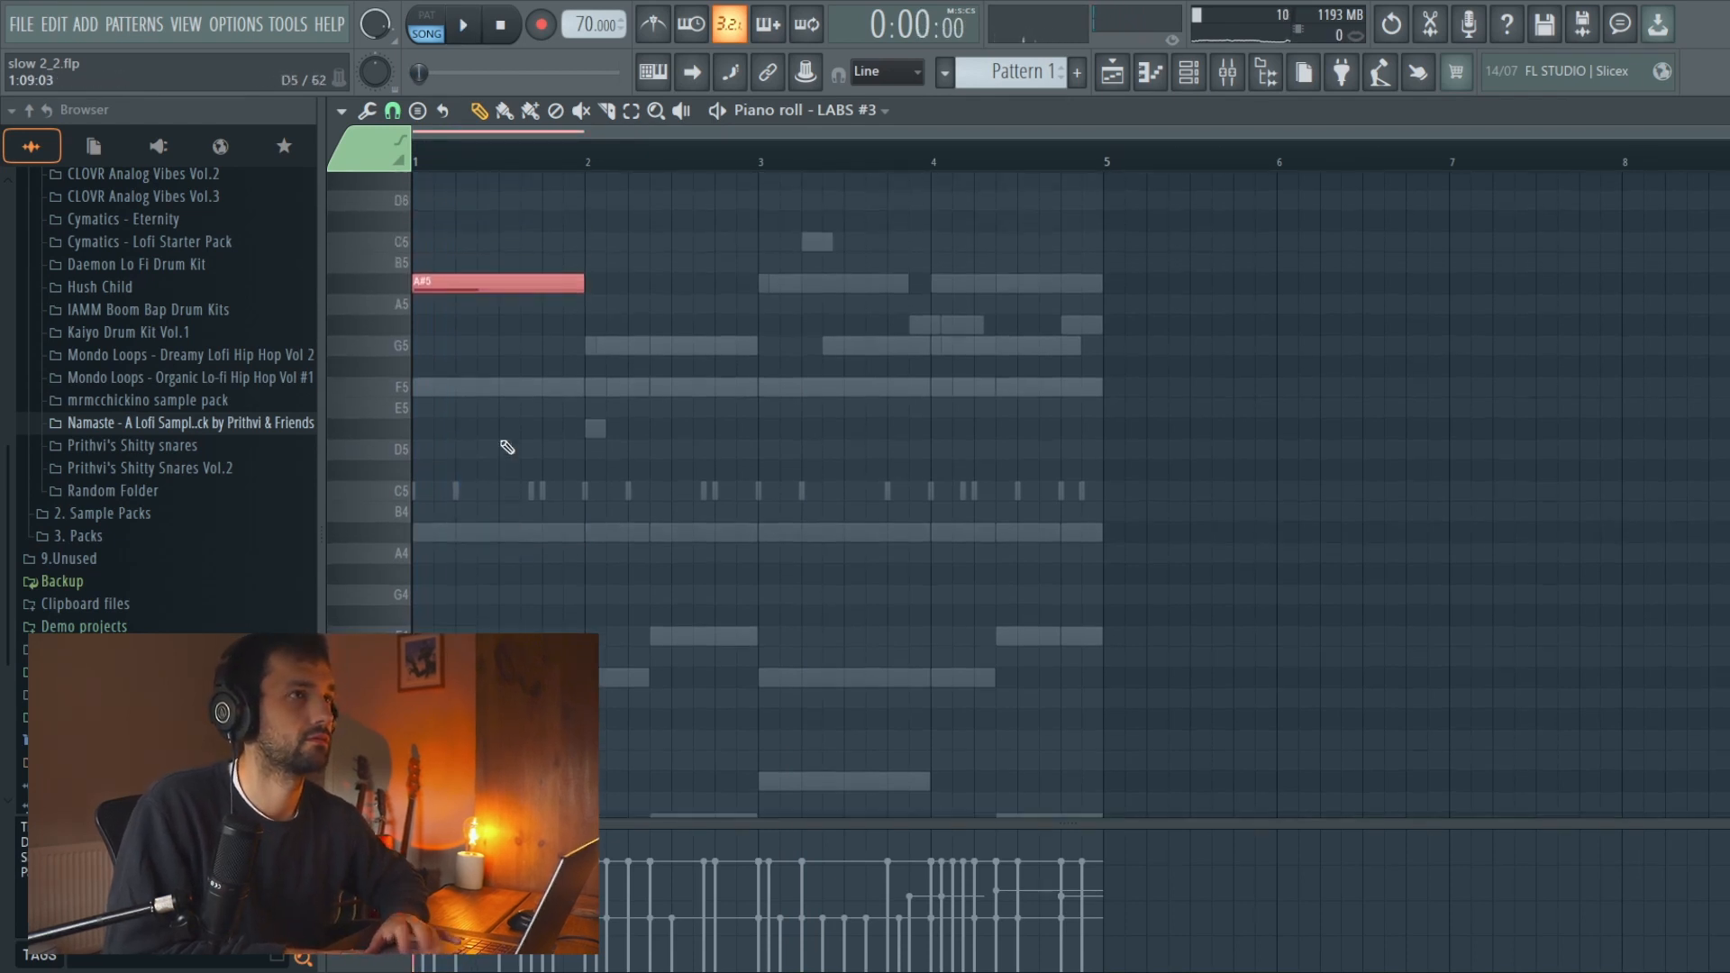
key("space")
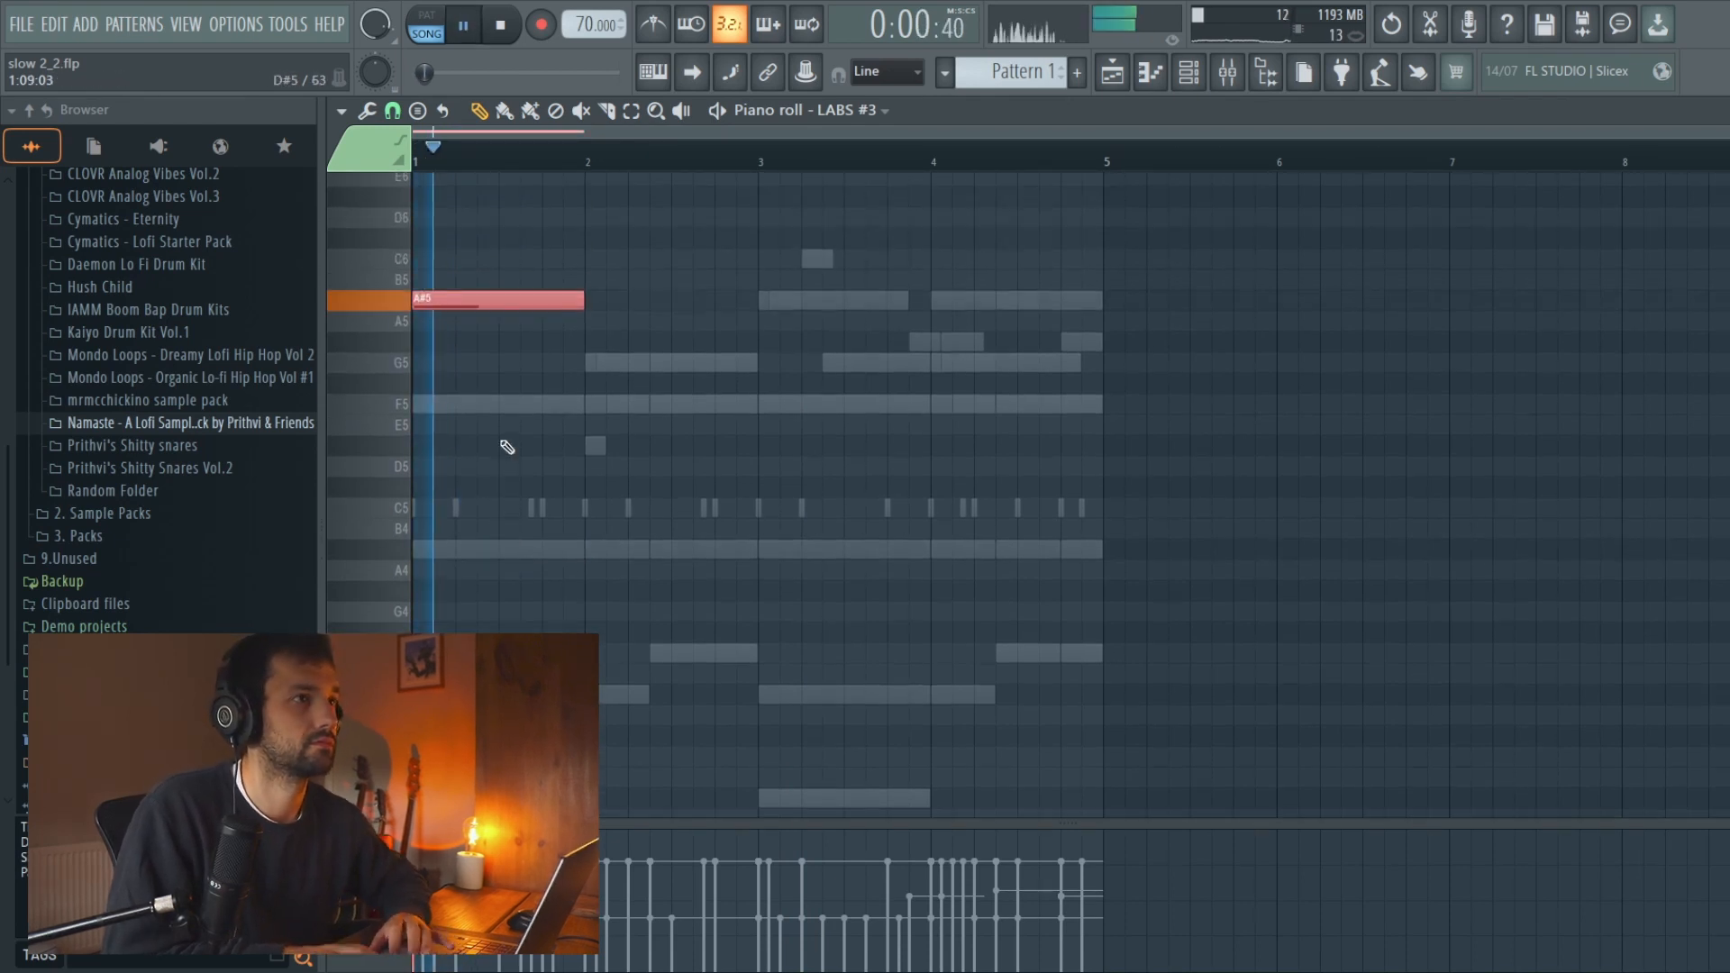
Continue the LABS #3 line with one-bar notes: F5 in bar 2, A#5 in bar 3 and F5 in bar 4
left_click(587, 403)
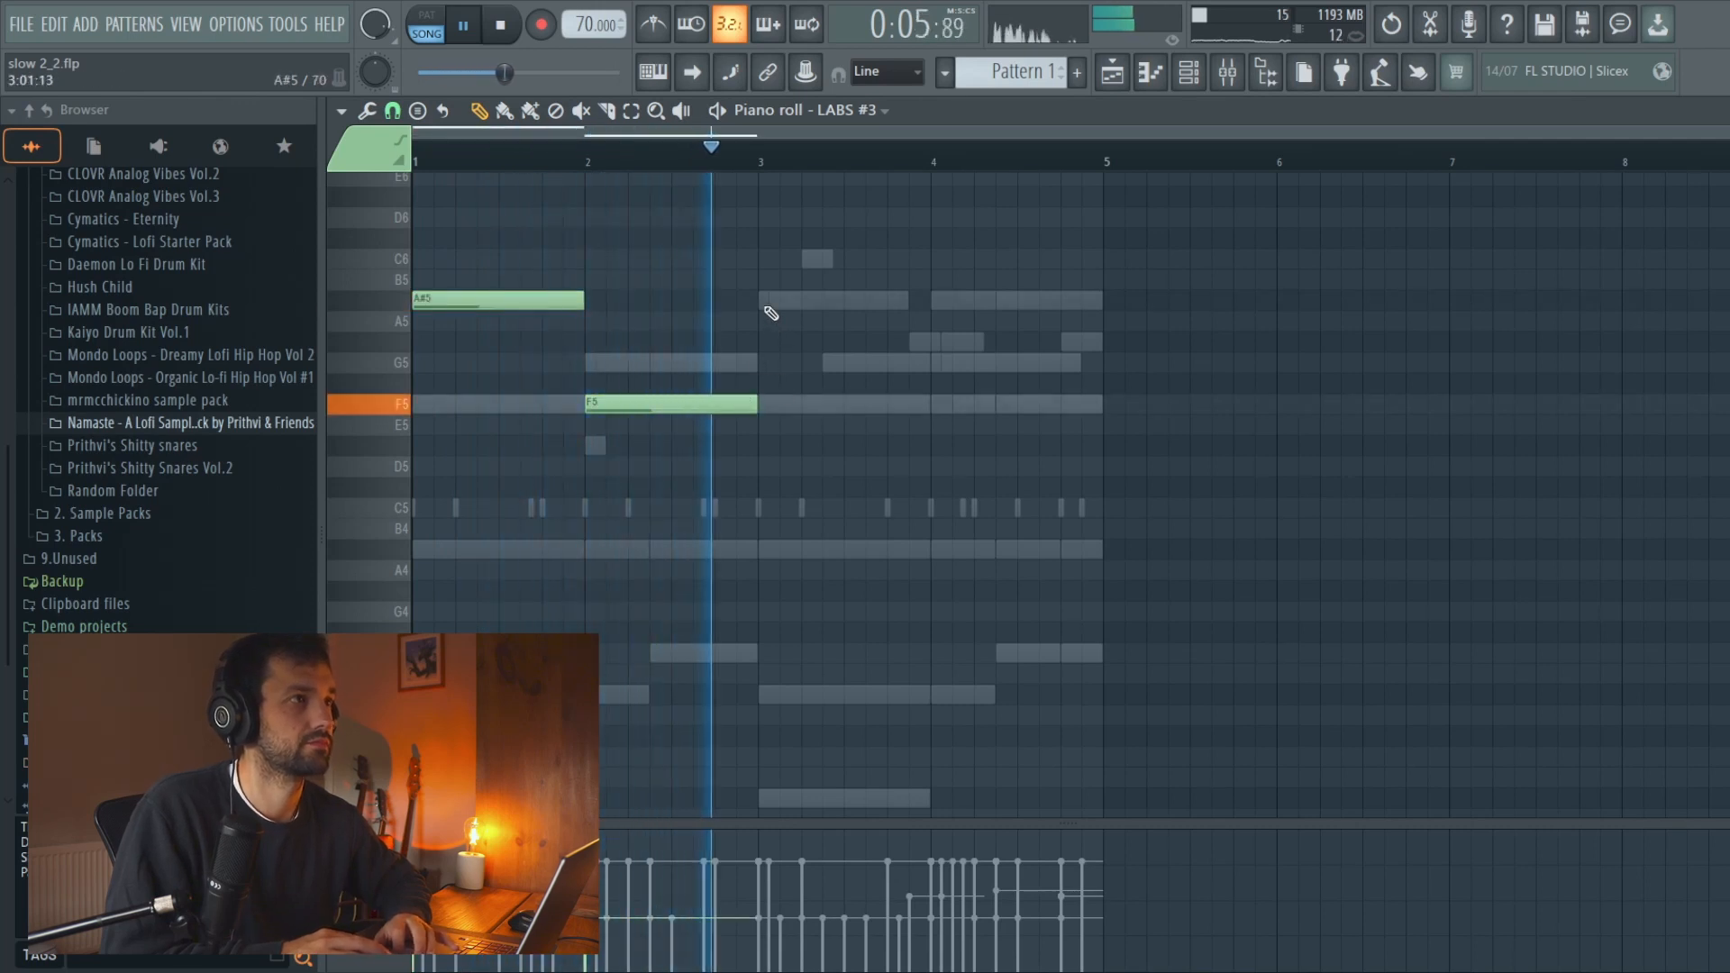
left_click(766, 303)
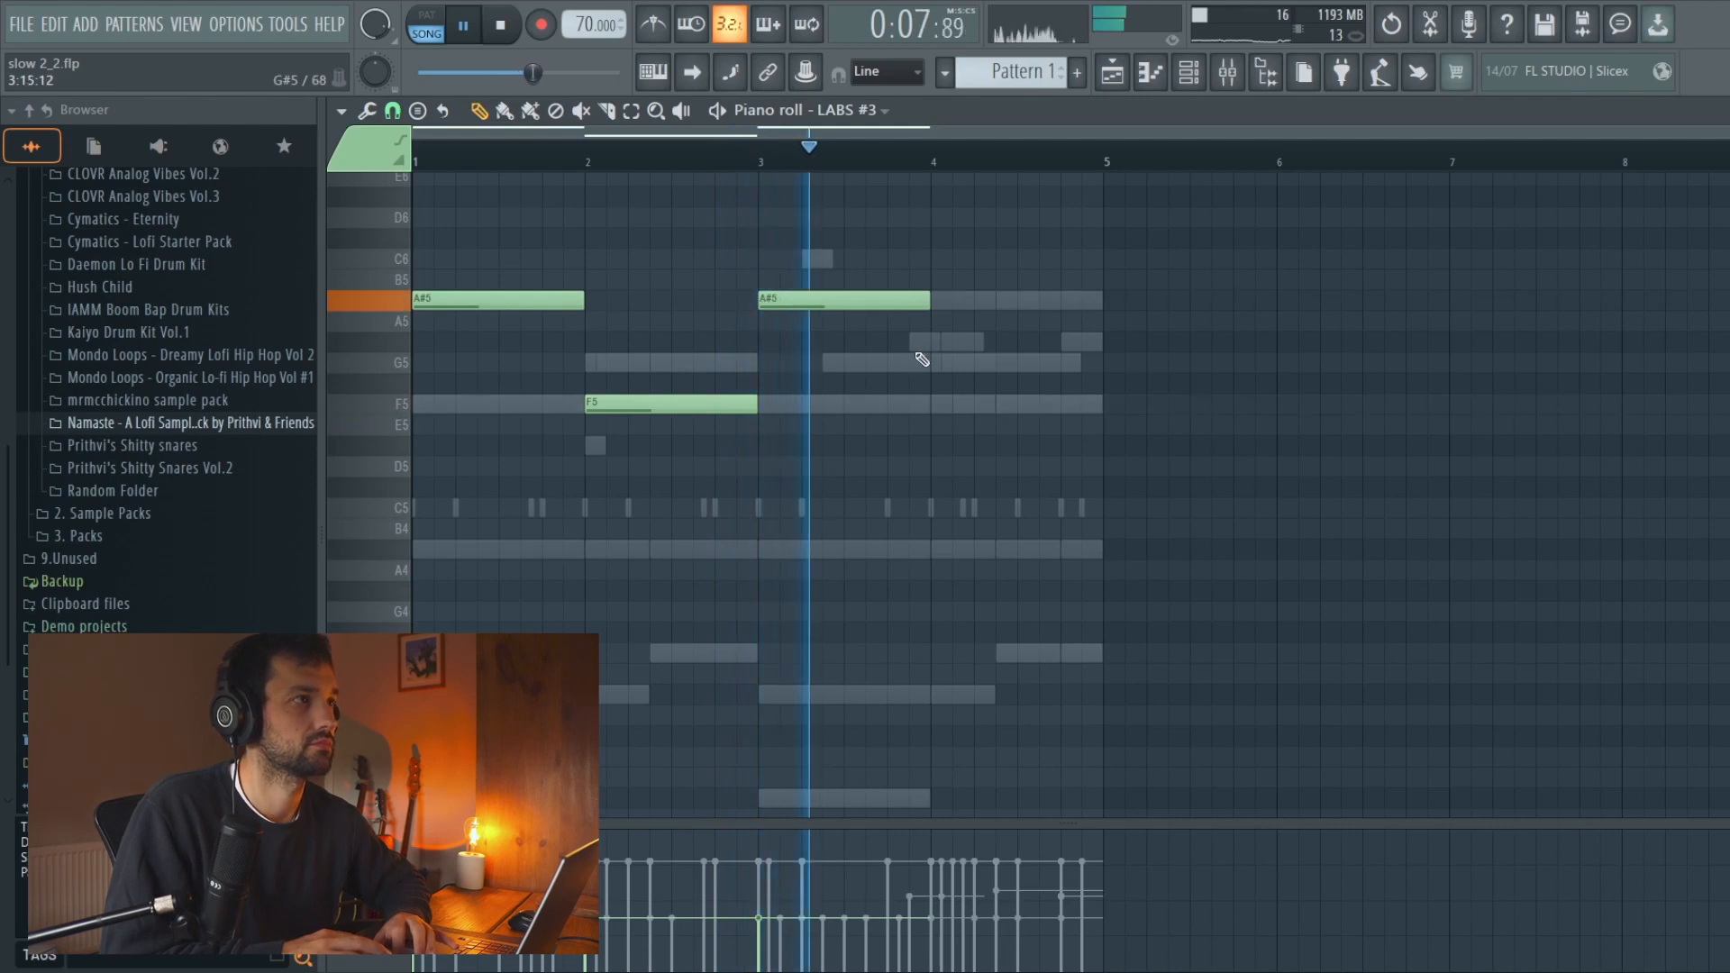
left_click(937, 404)
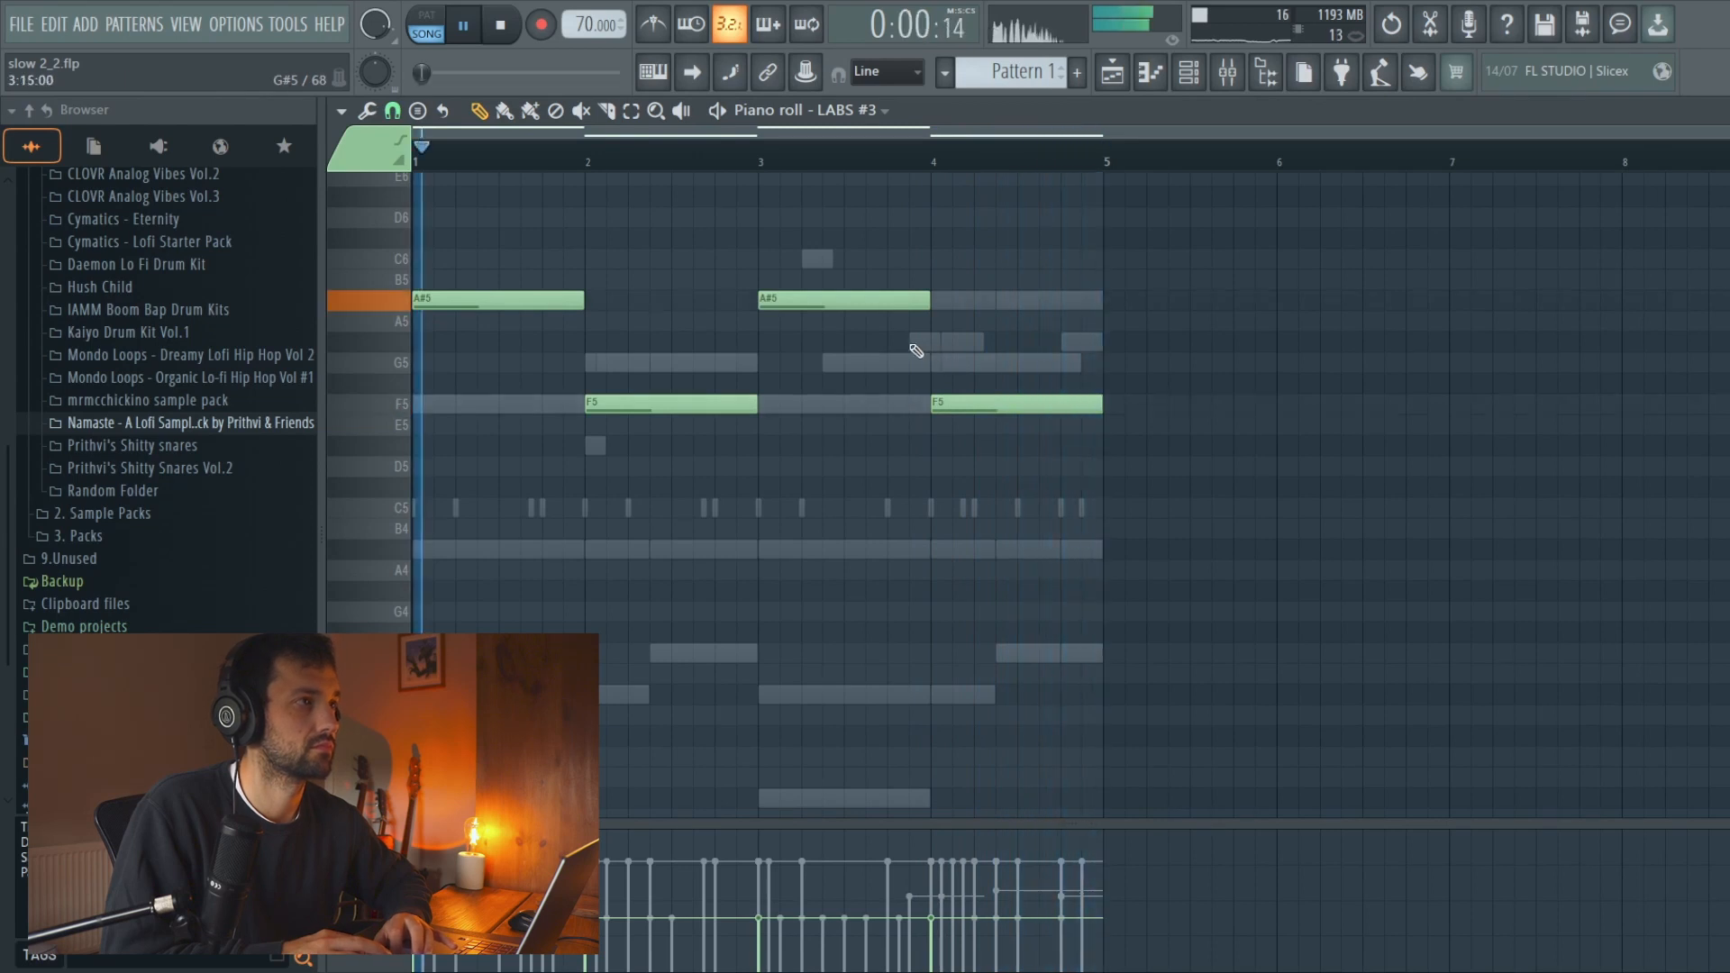
scroll(915, 351, "up", 3)
scroll(916, 350, "down", 3)
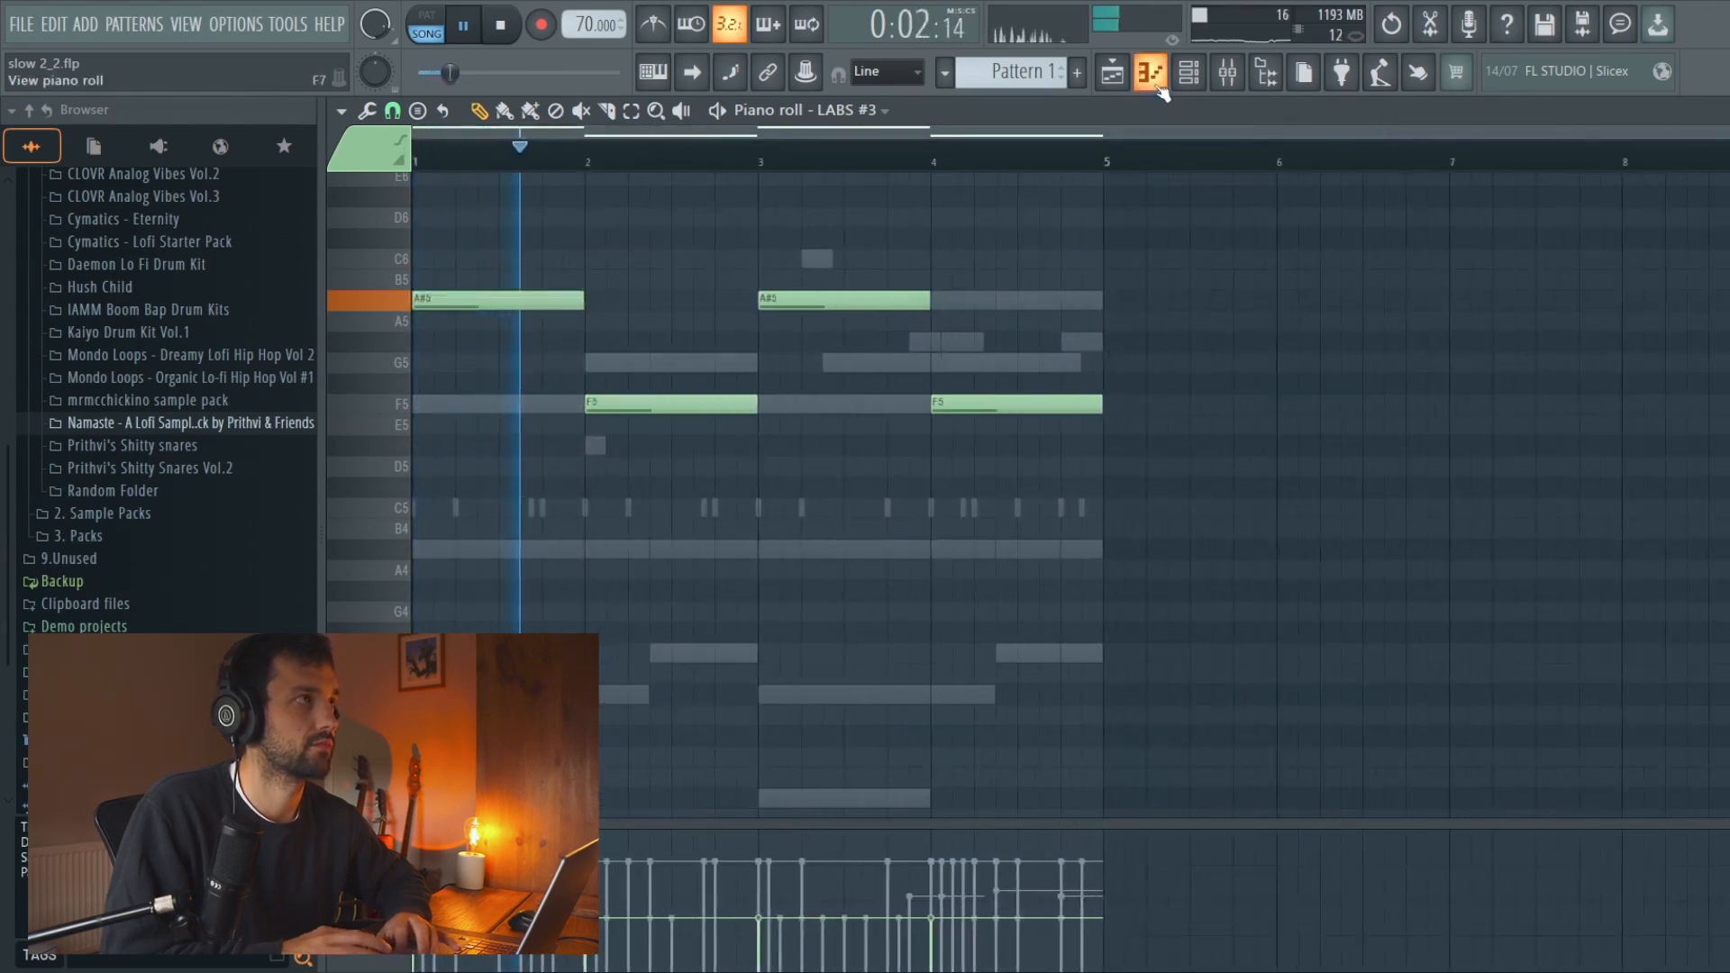
Add a second imagiro piano 2 channel and start its part with an F5 note two steps long in bar 1
left_click(1189, 72)
left_click(434, 578)
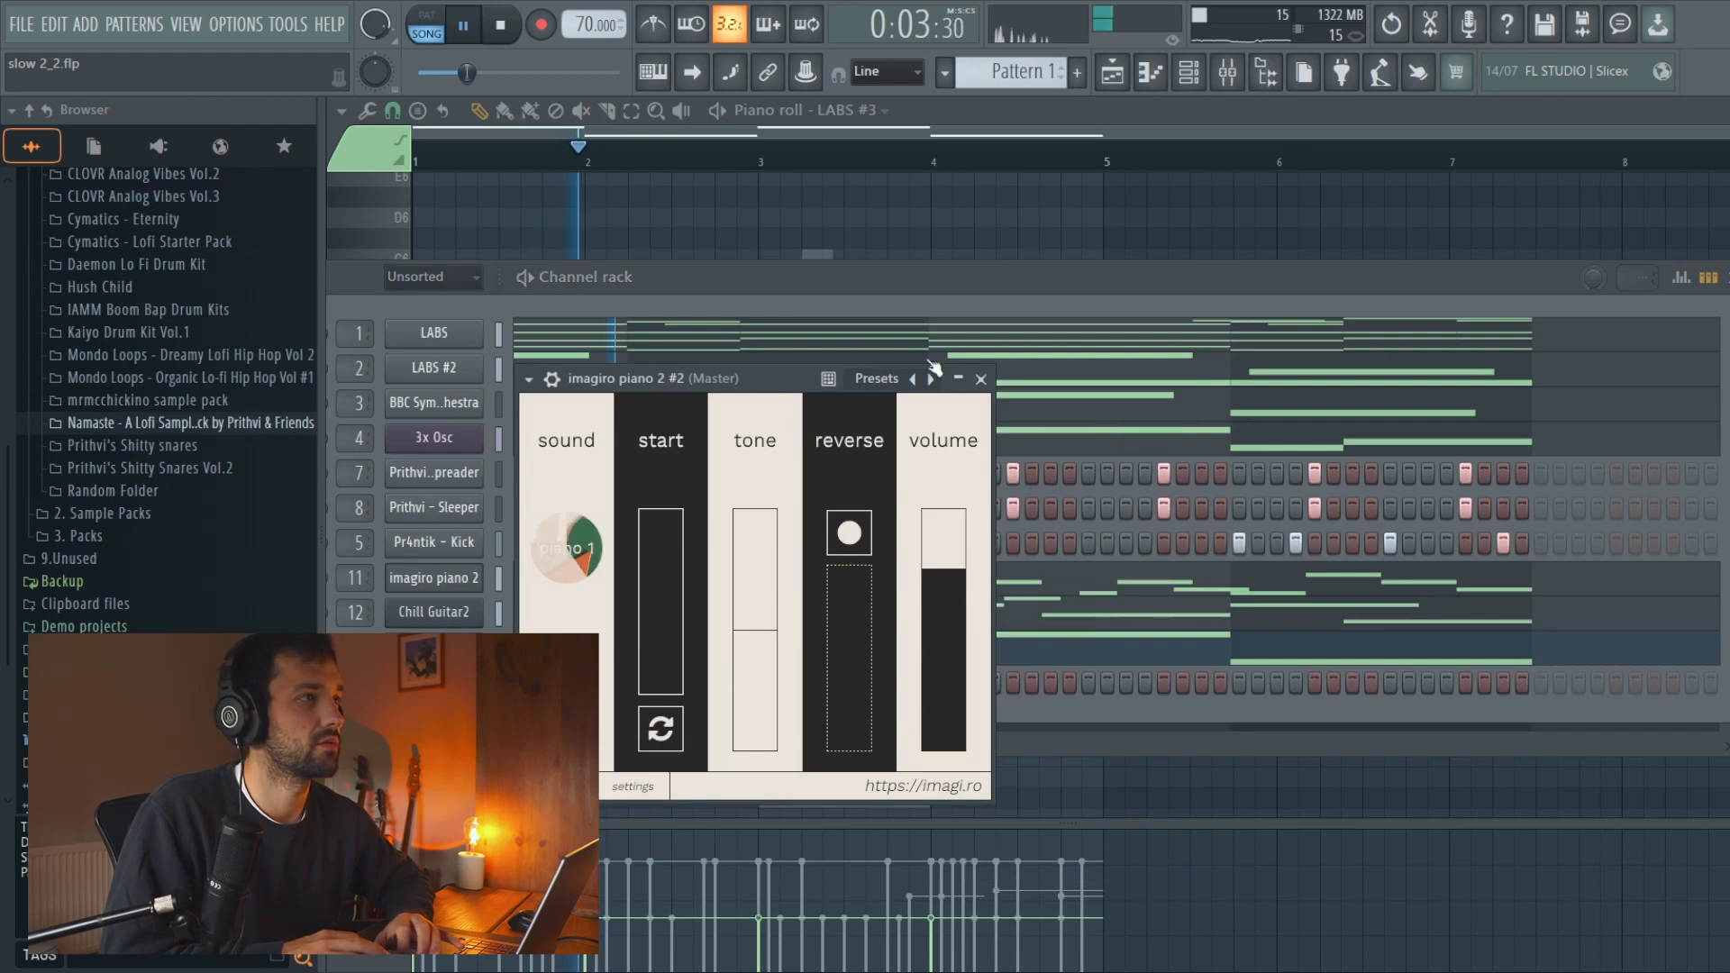
left_click(981, 379)
left_click(1154, 72)
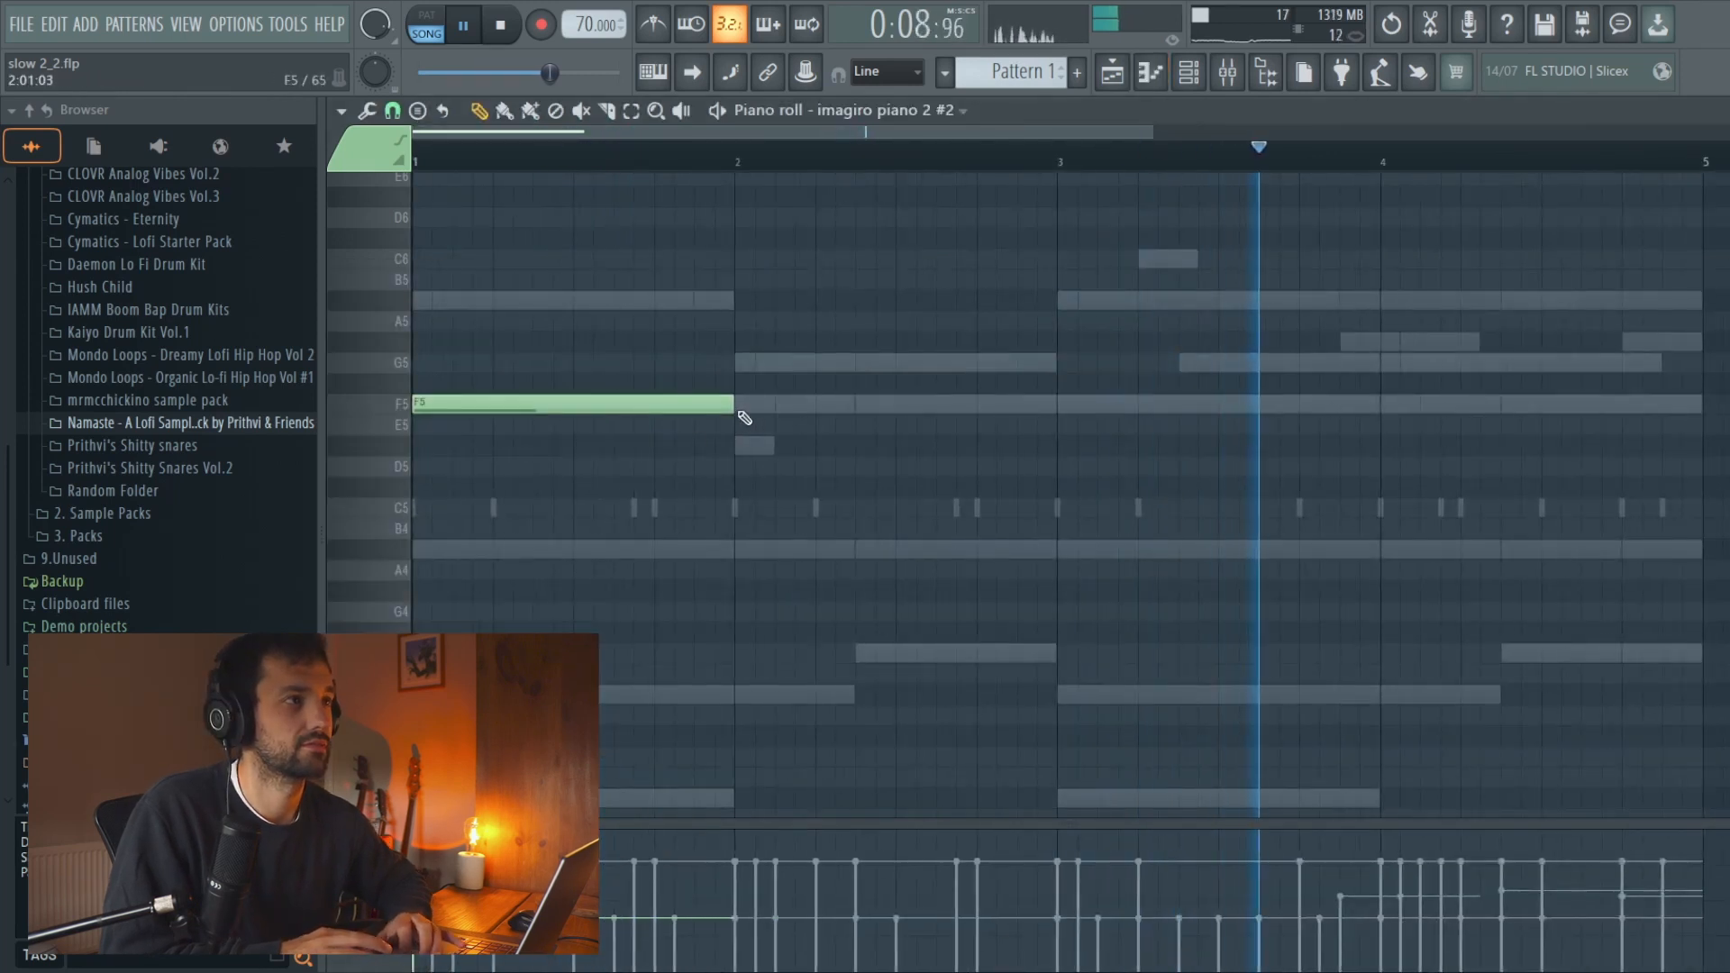
left_click_drag(738, 405, 453, 413)
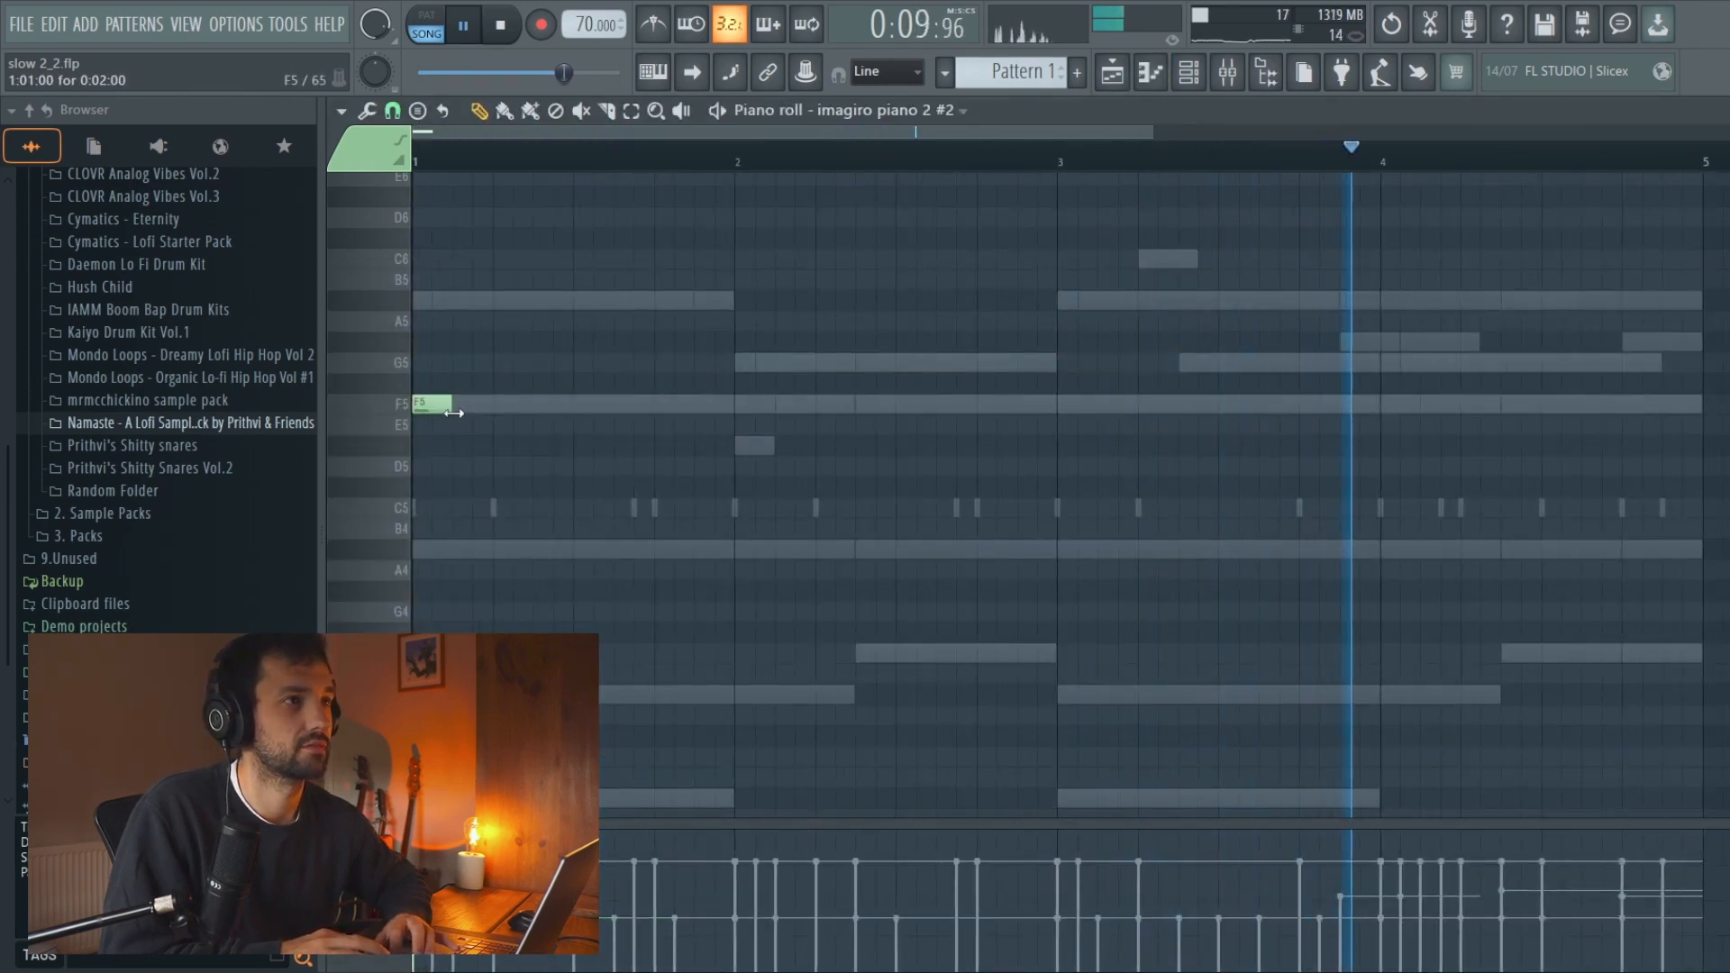
Fill bar 1 of imagiro piano 2 #2 with alternating two-step F5 and A#5 notes
left_click(463, 301)
left_click(568, 300)
left_click(523, 403)
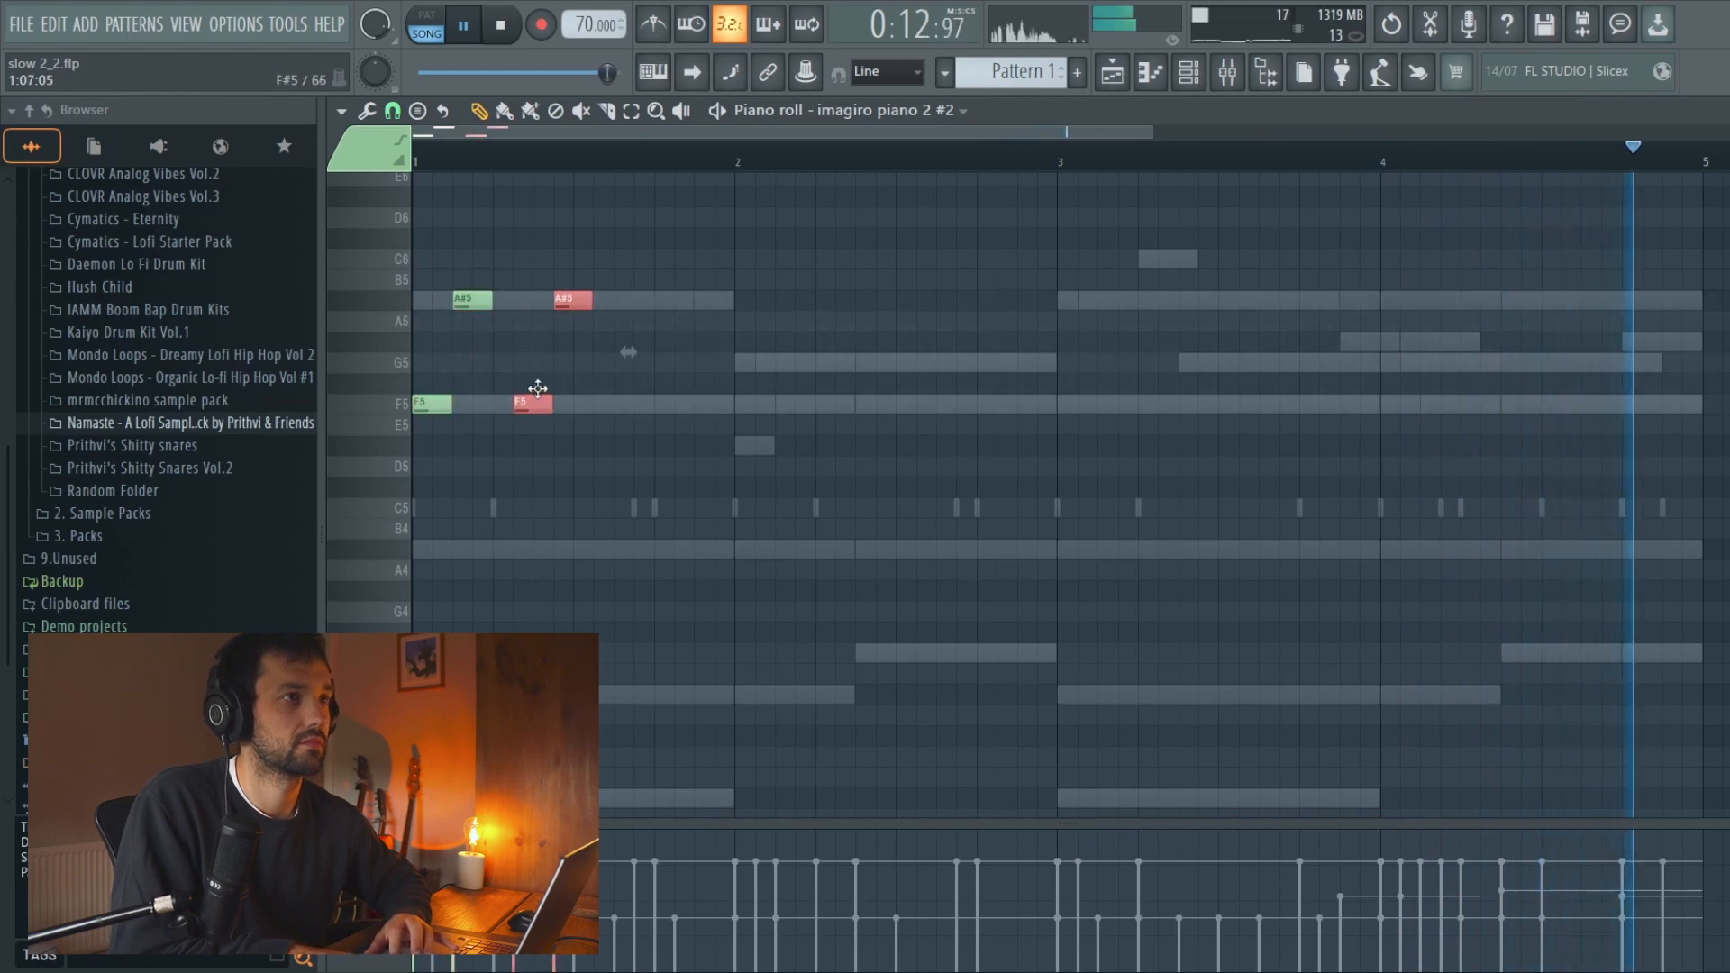
left_click_drag(516, 405, 669, 403)
key("space")
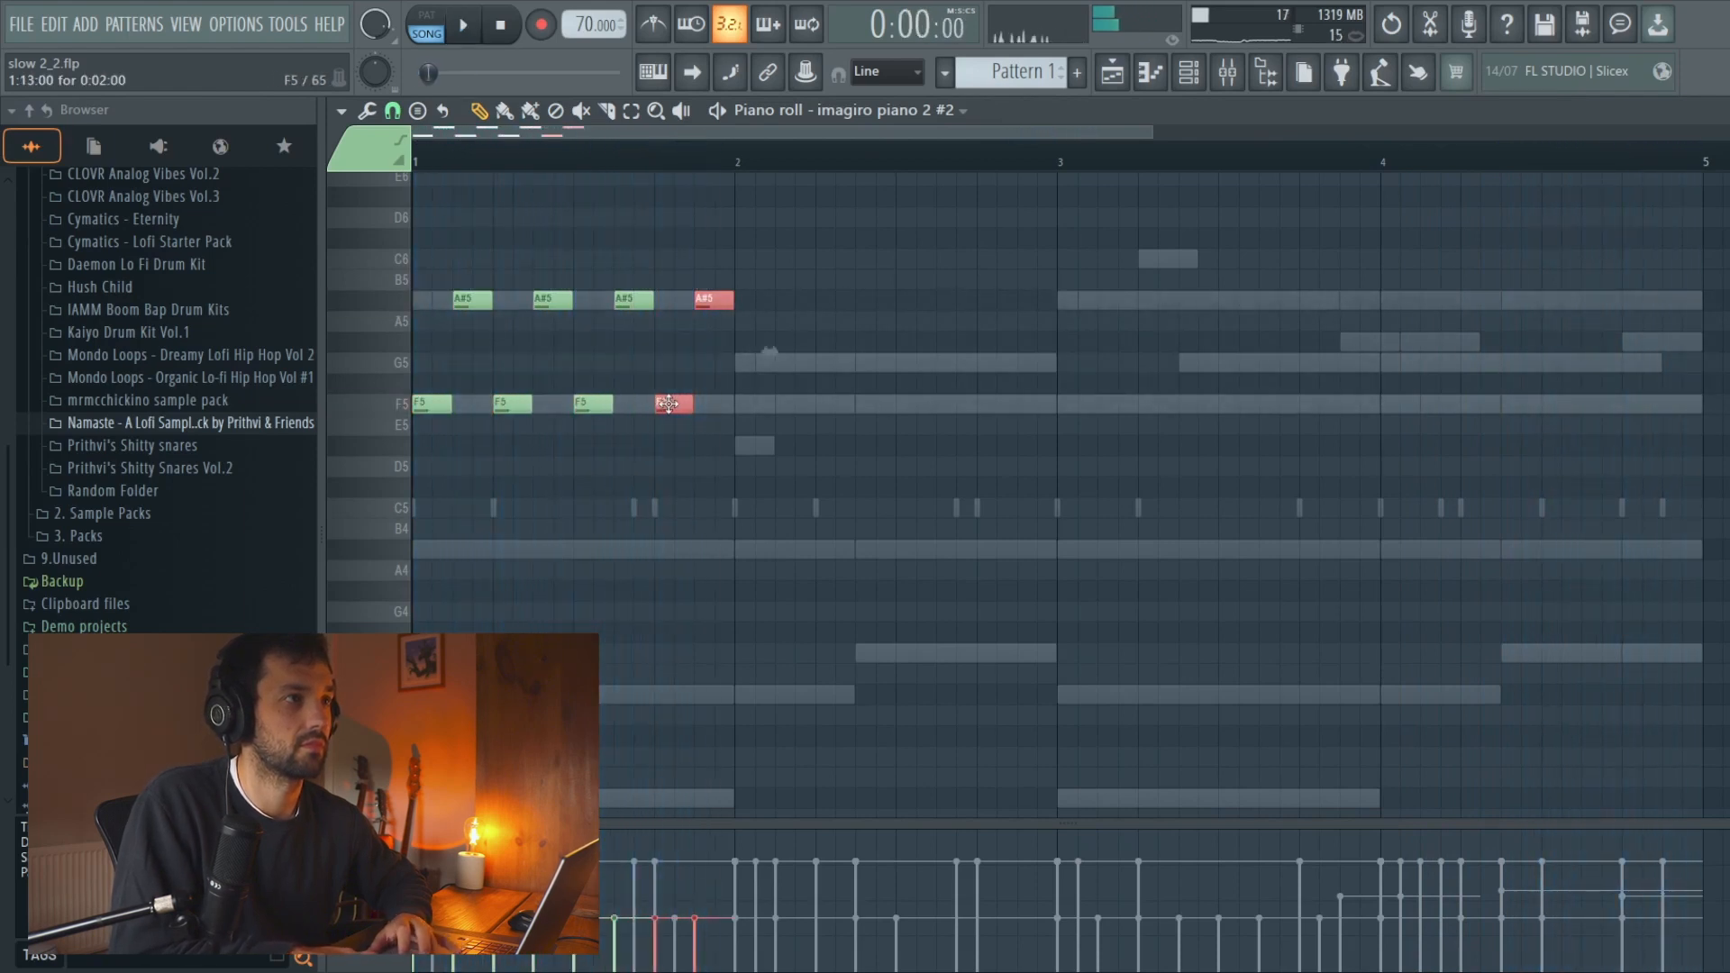
Duplicate the alternating F5 and A#5 notes of bar 1 across bars 2 to 4
left_click_drag(786, 430, 409, 290)
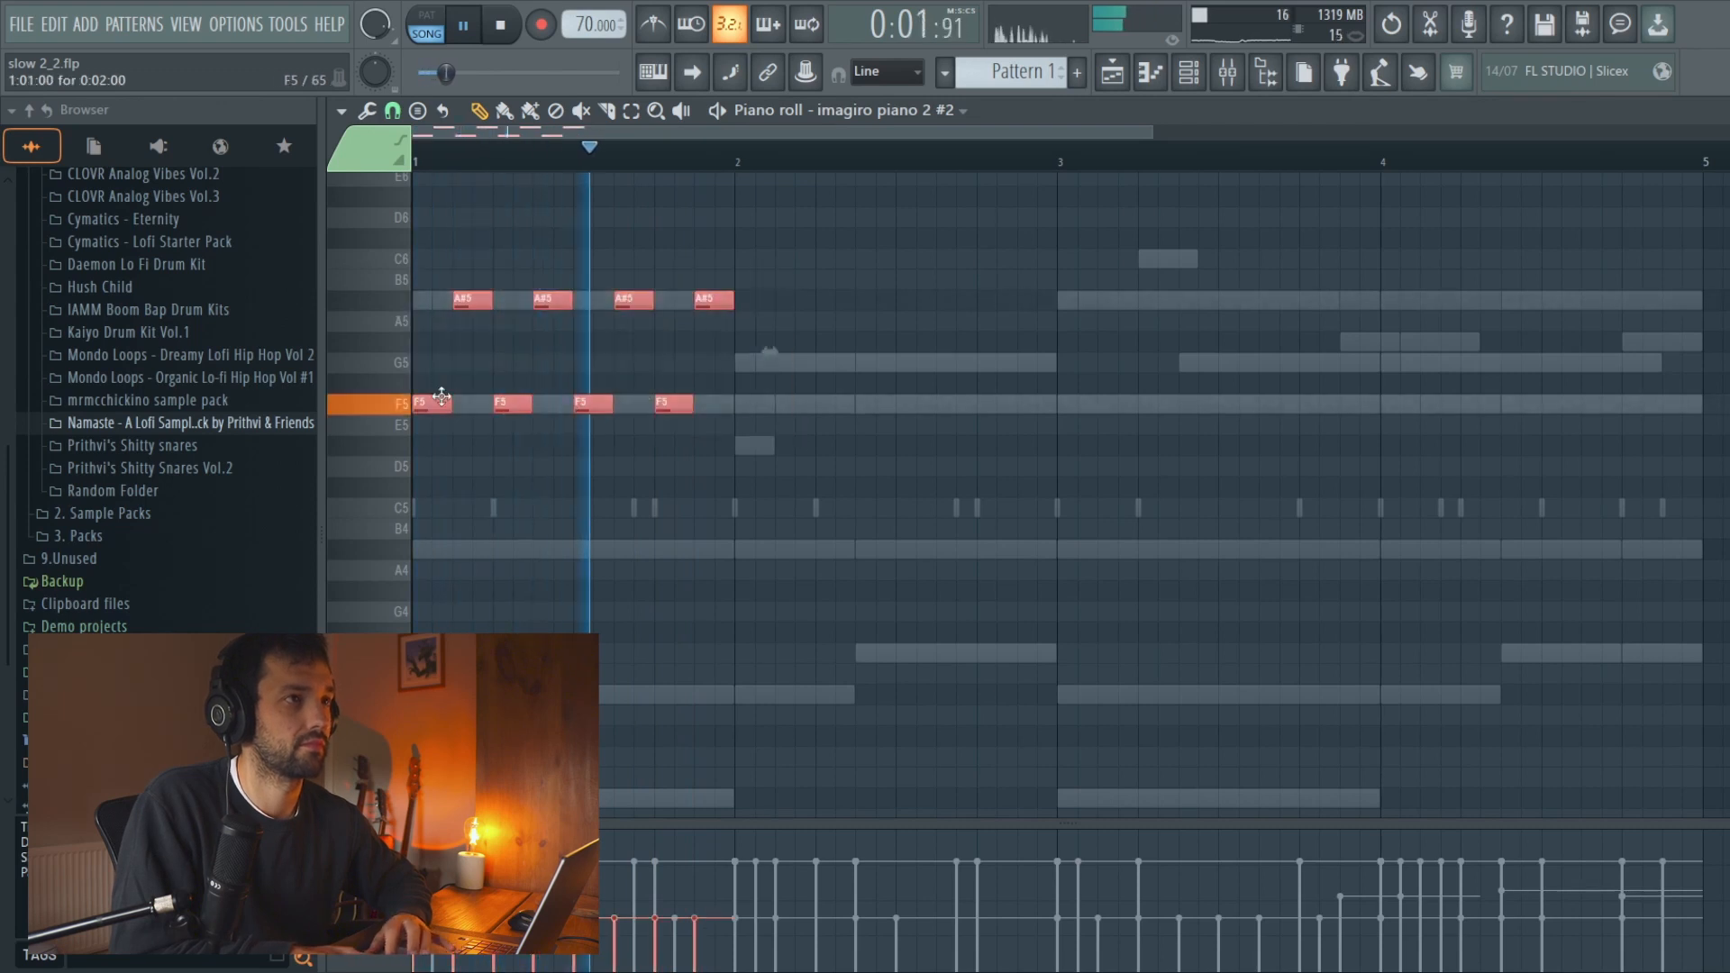
left_click_drag(436, 400, 754, 376)
left_click_drag(1104, 434, 342, 251)
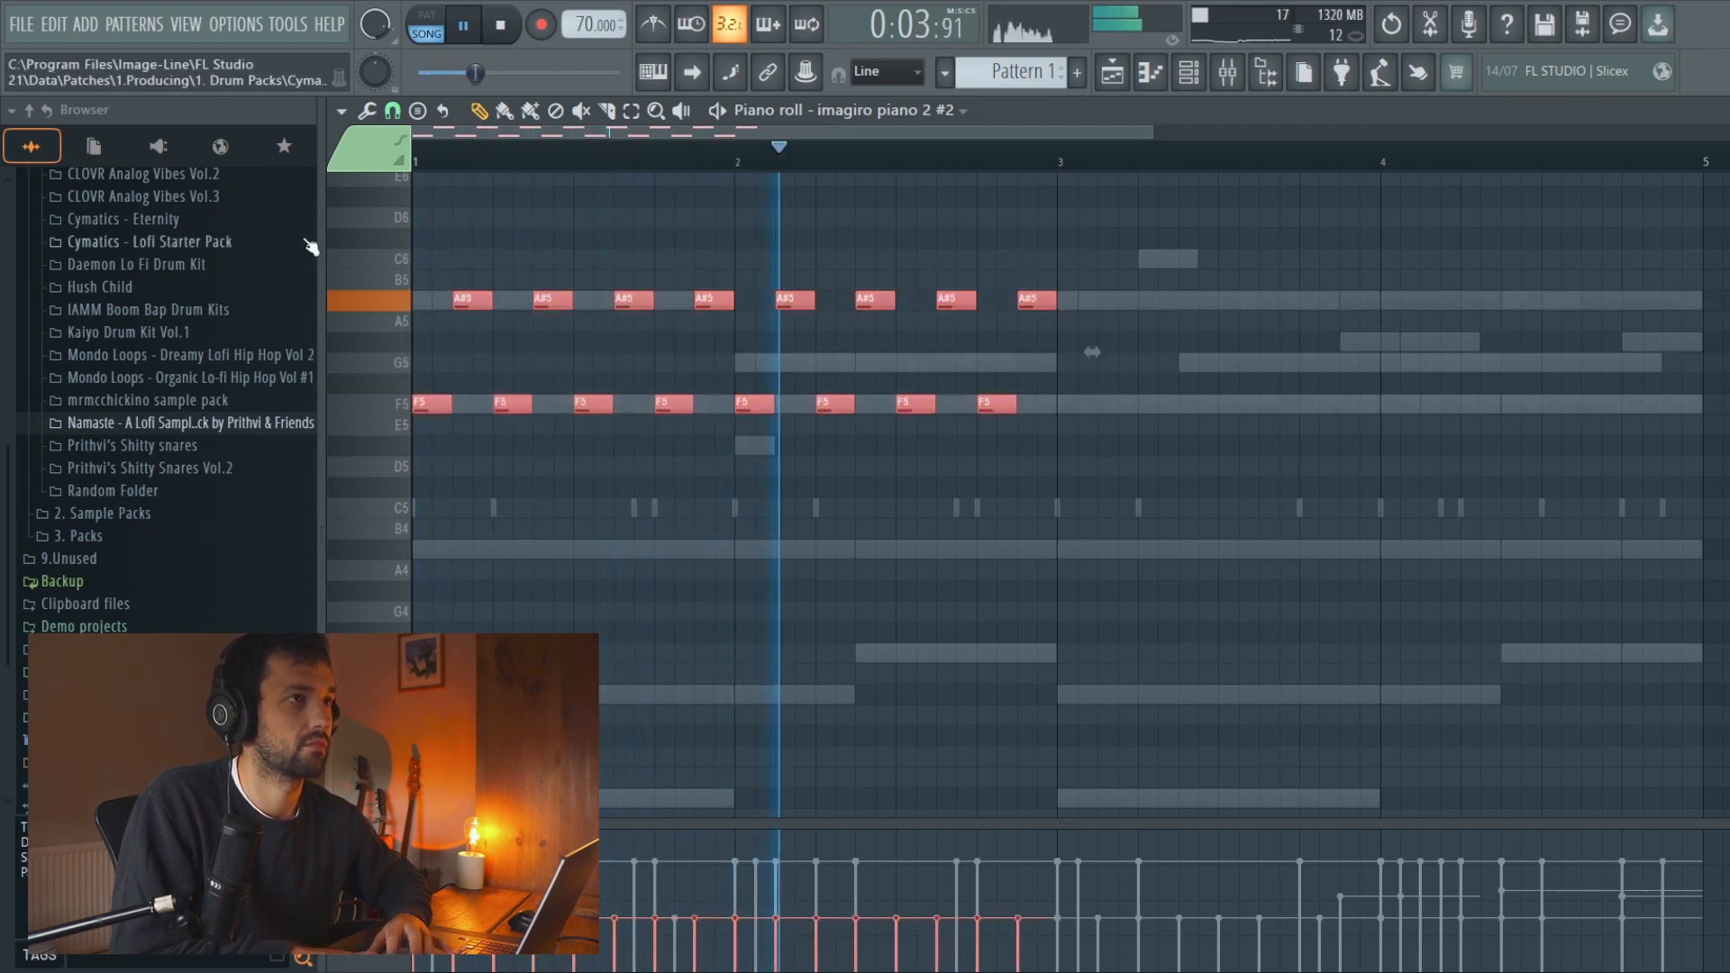
Lower the last two A#5 notes of bar 2 in imagiro piano 2 #2 to G5 and G#5
scroll(310, 248, "up", 3)
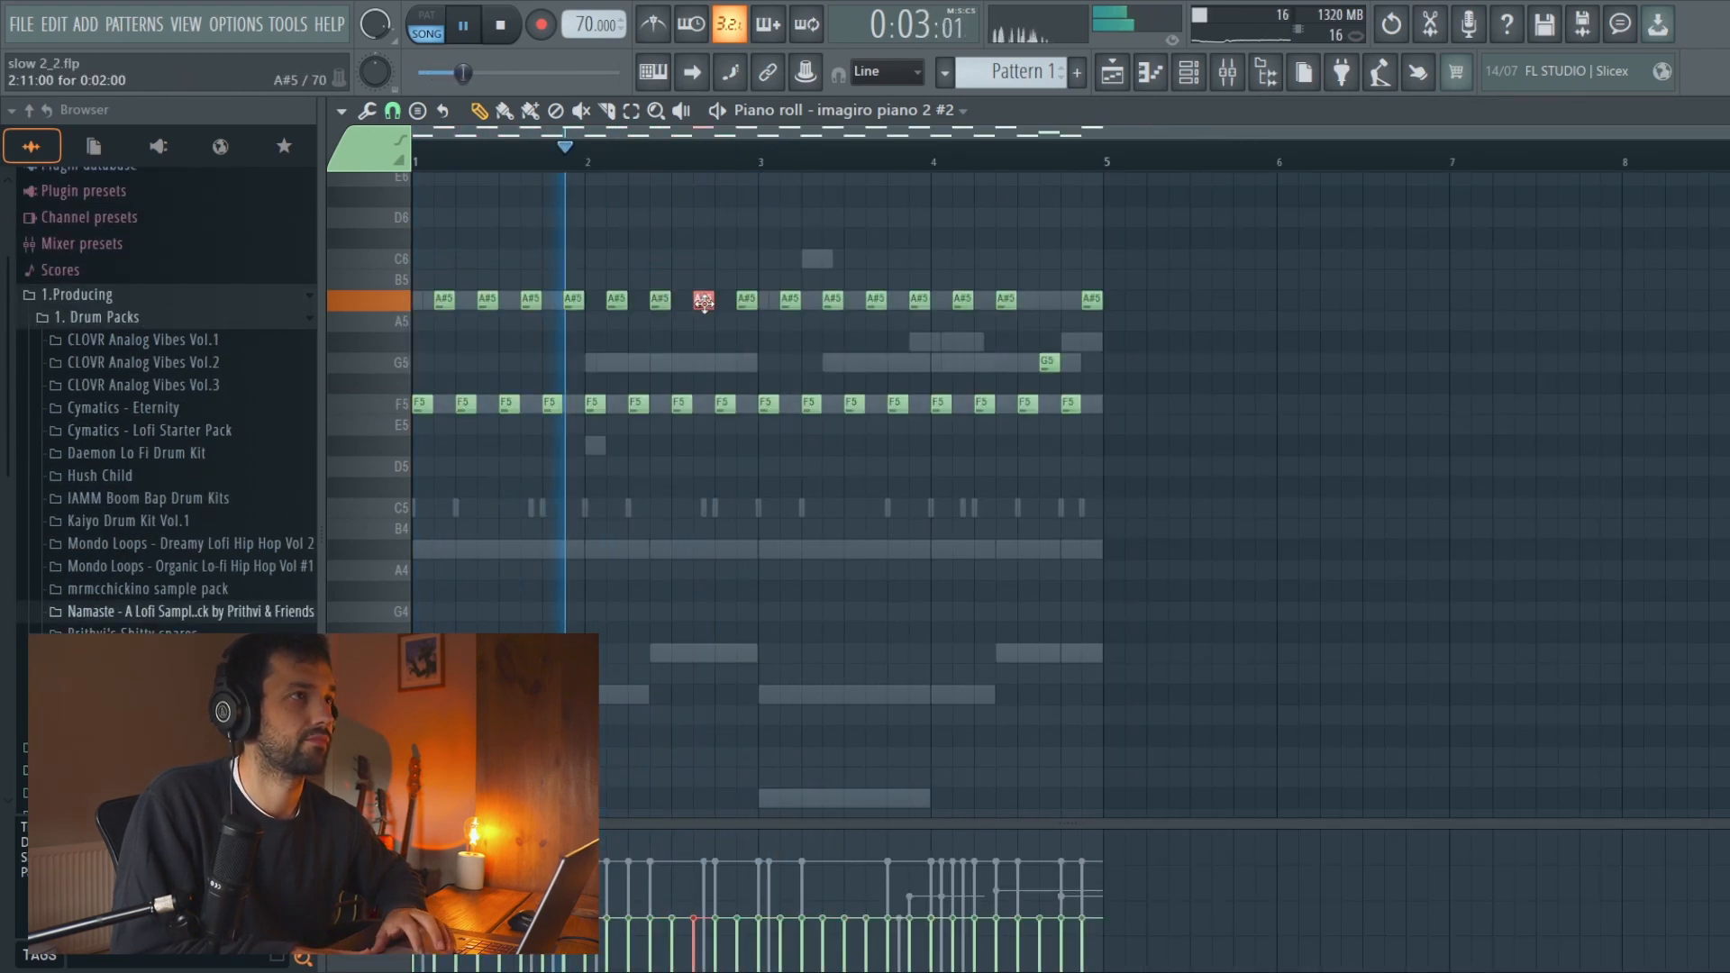
left_click_drag(704, 301, 704, 362)
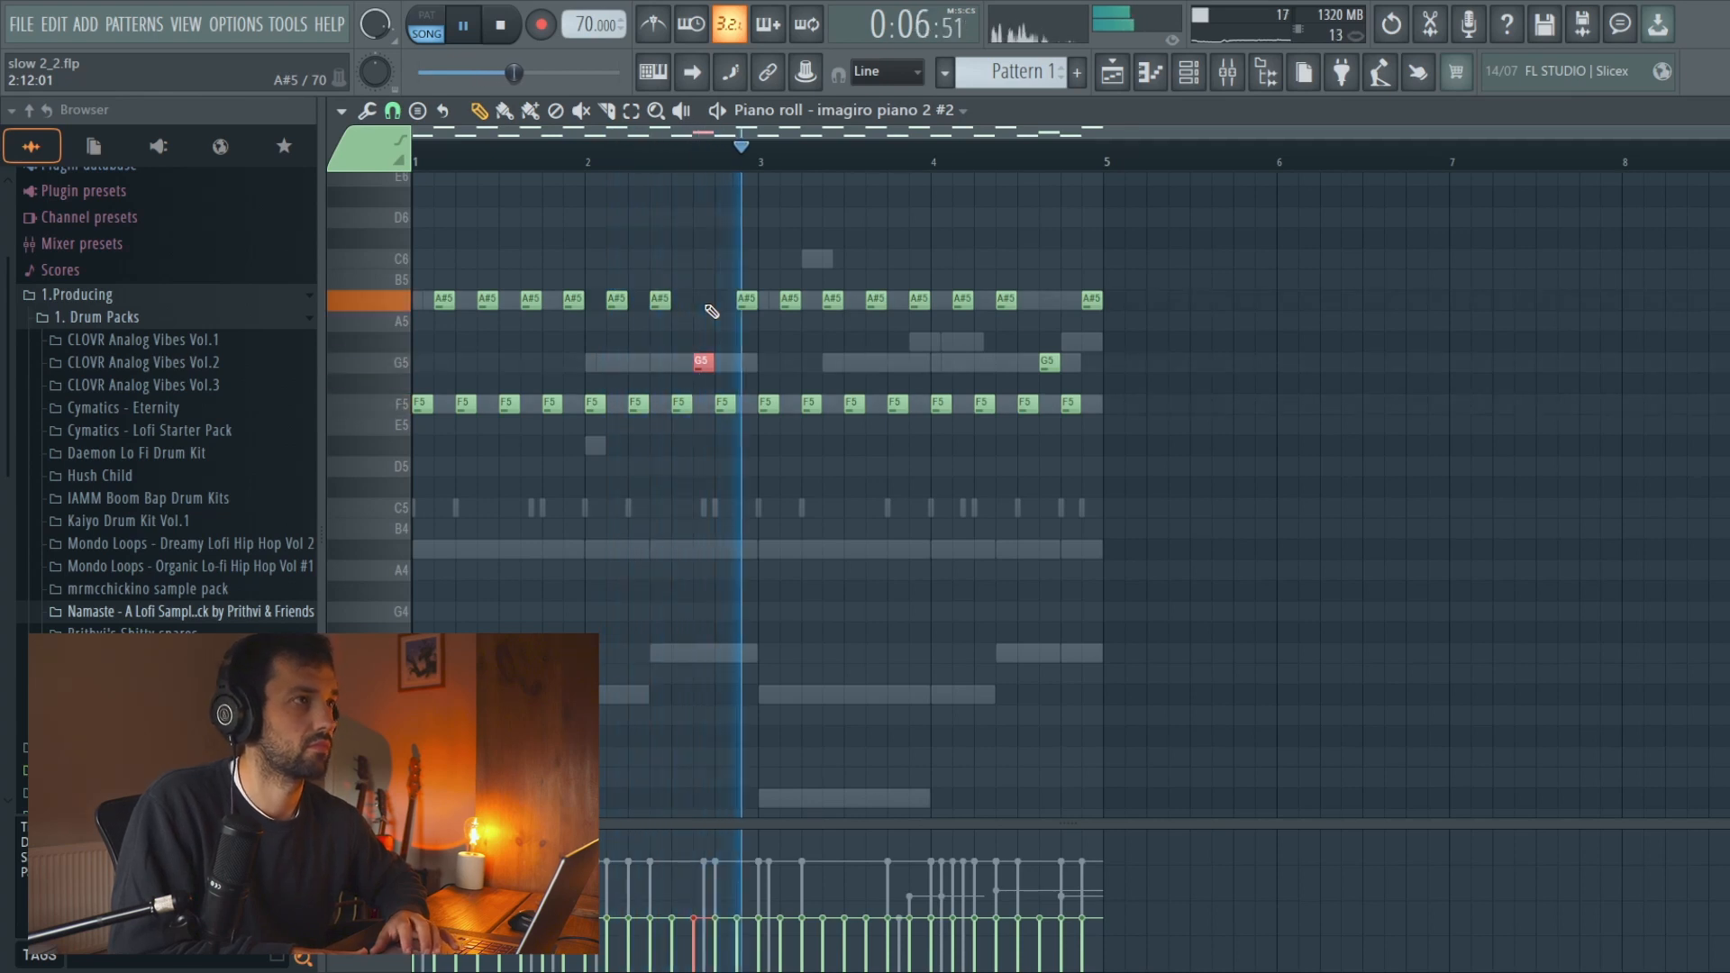
left_click_drag(746, 298, 747, 341)
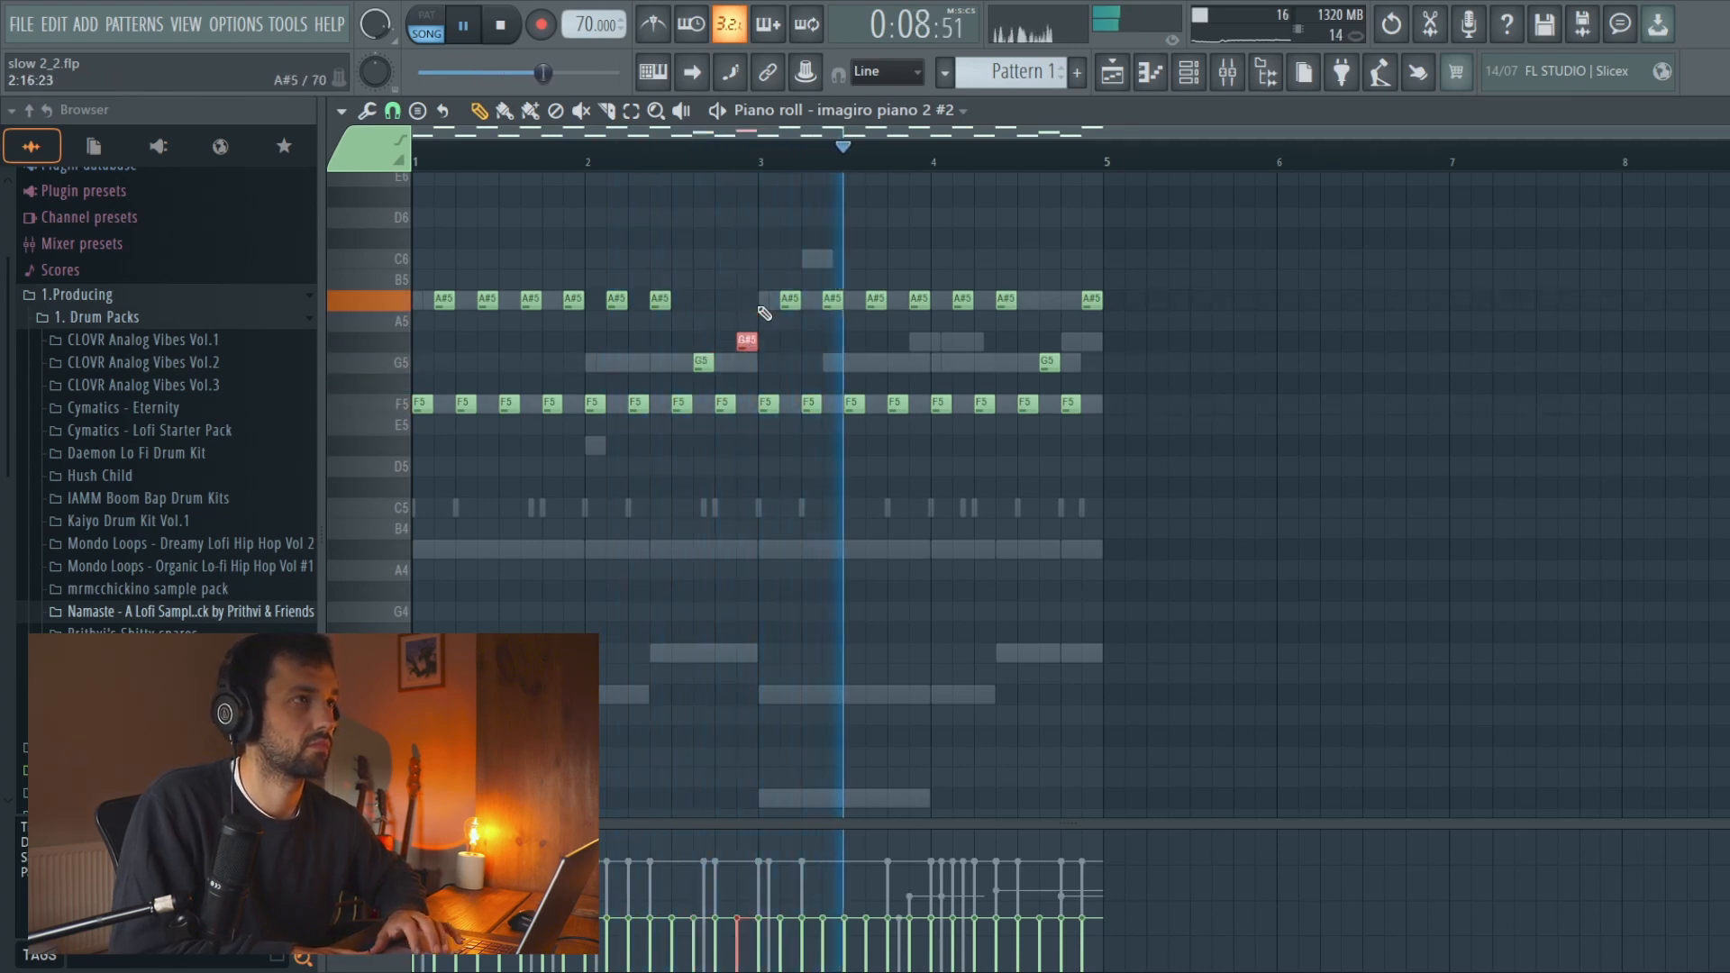
Load the Tape Cassette 2 effect on the imagiro piano 2 #2 mixer track
key("F6")
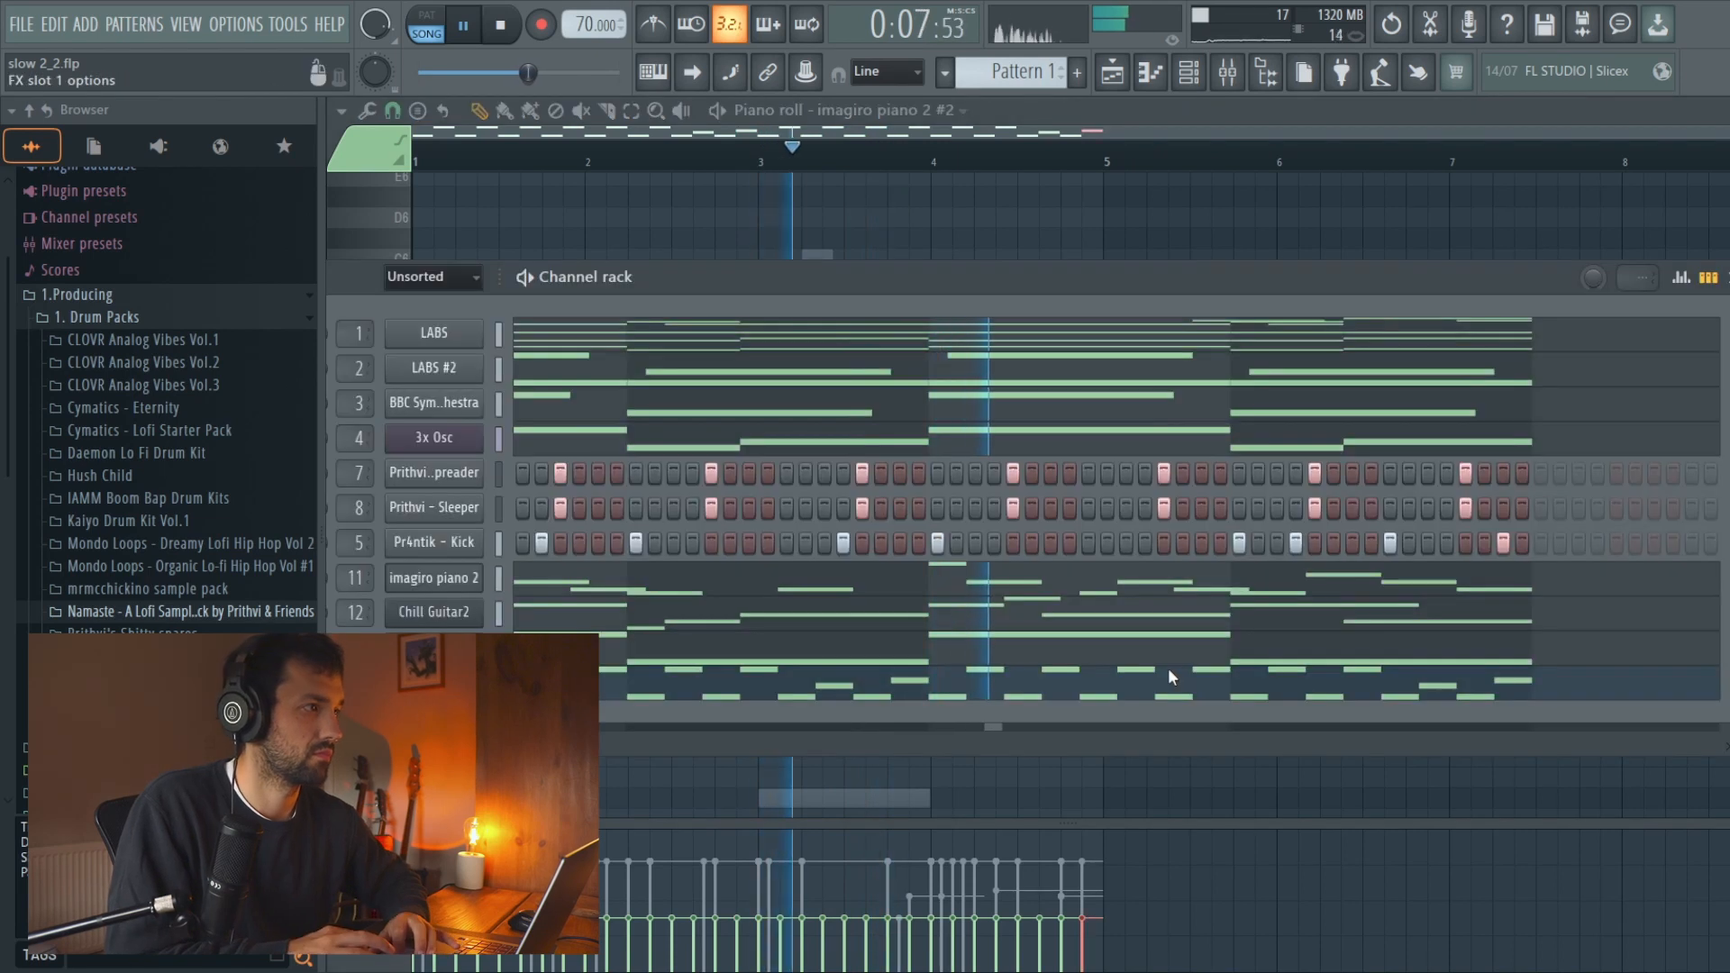
left_click(1169, 644)
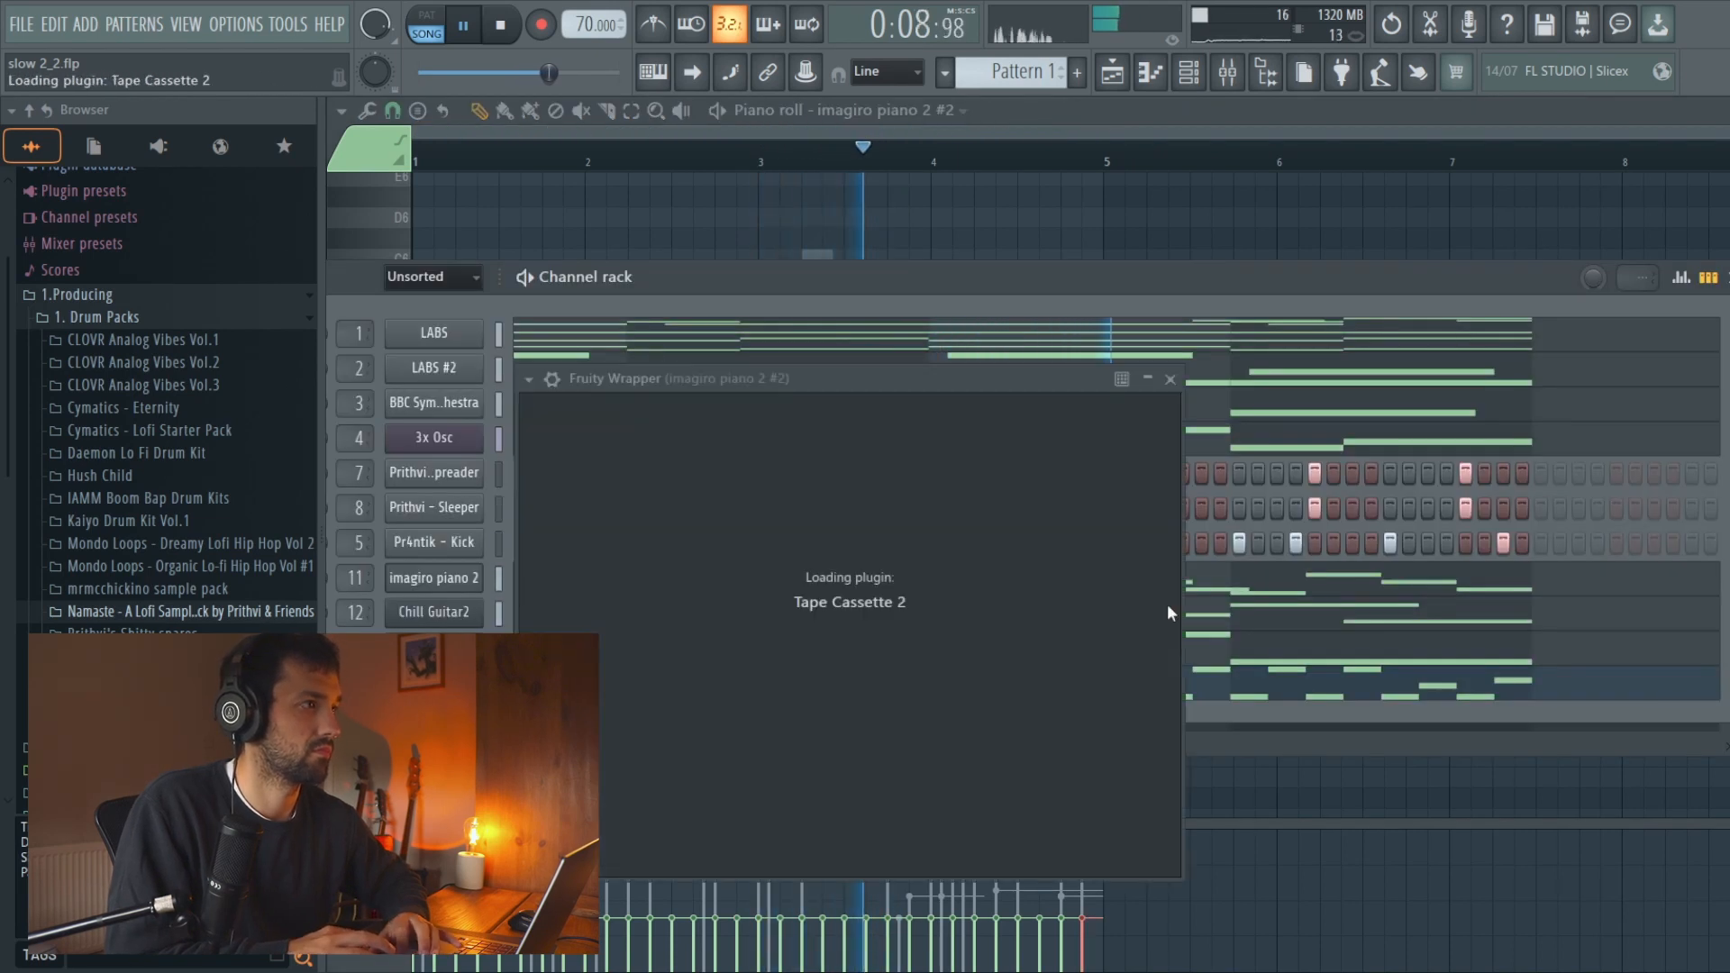
left_click(1087, 378)
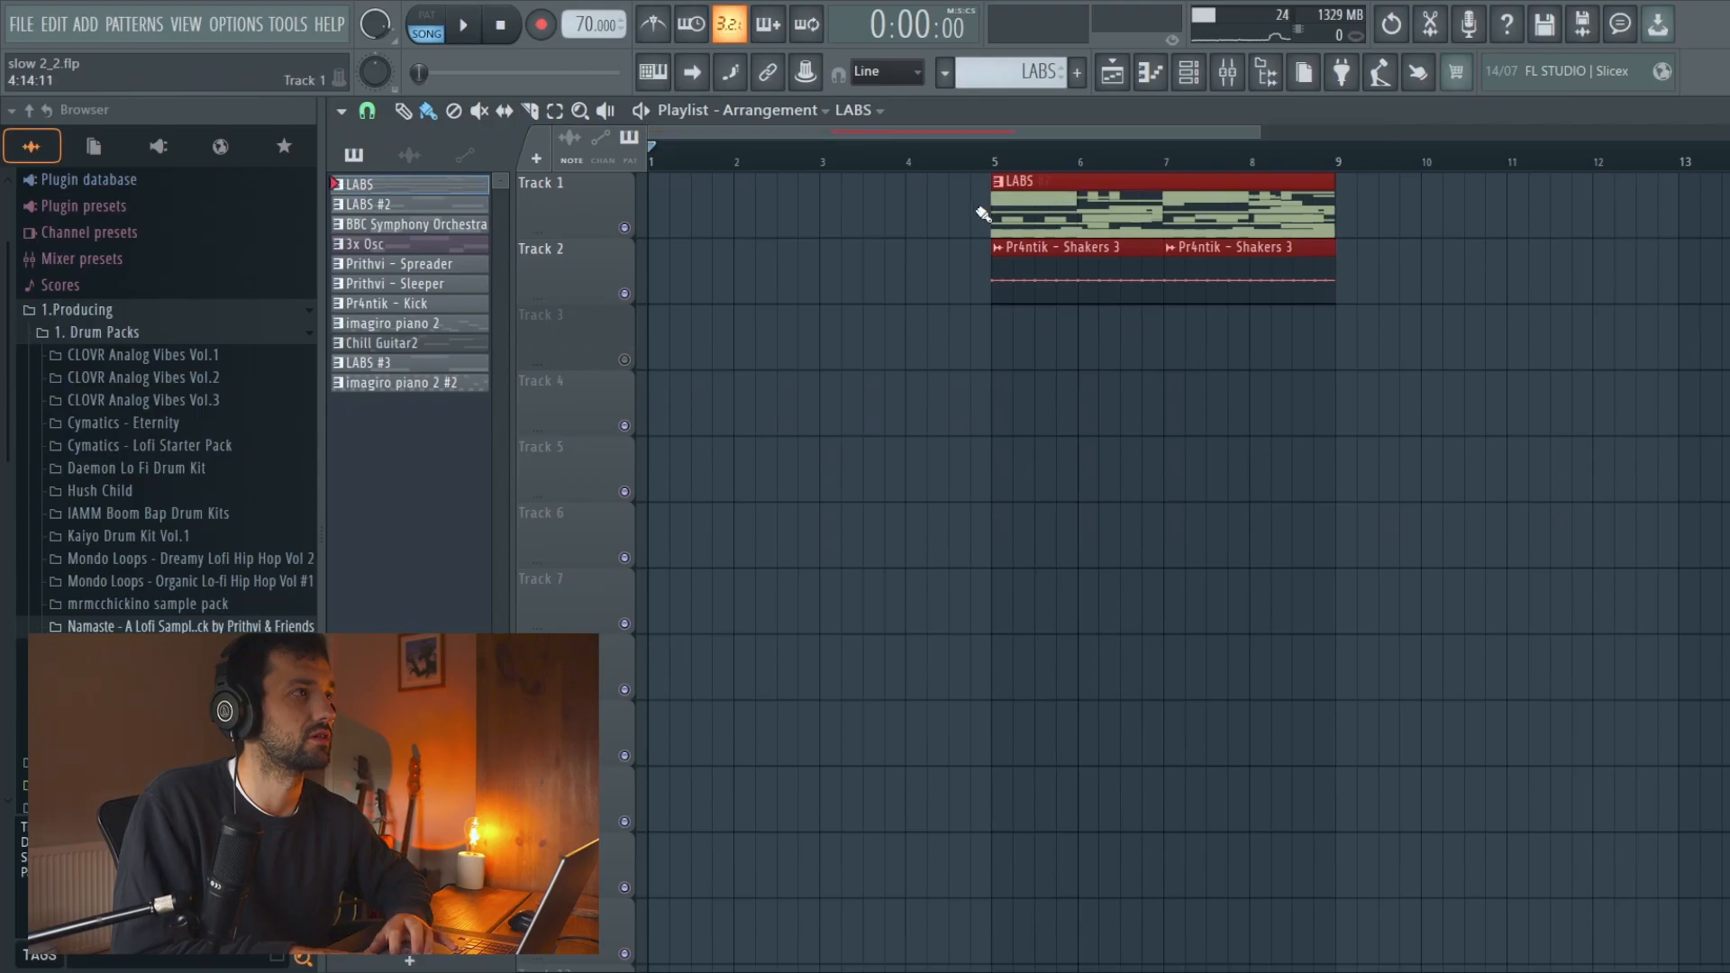
Replace Track 1's LABS clip at bar 5 with all the split patterns stacked on separate tracks at bars 1 and 5
left_click_drag(981, 212, 792, 193)
key("Delete")
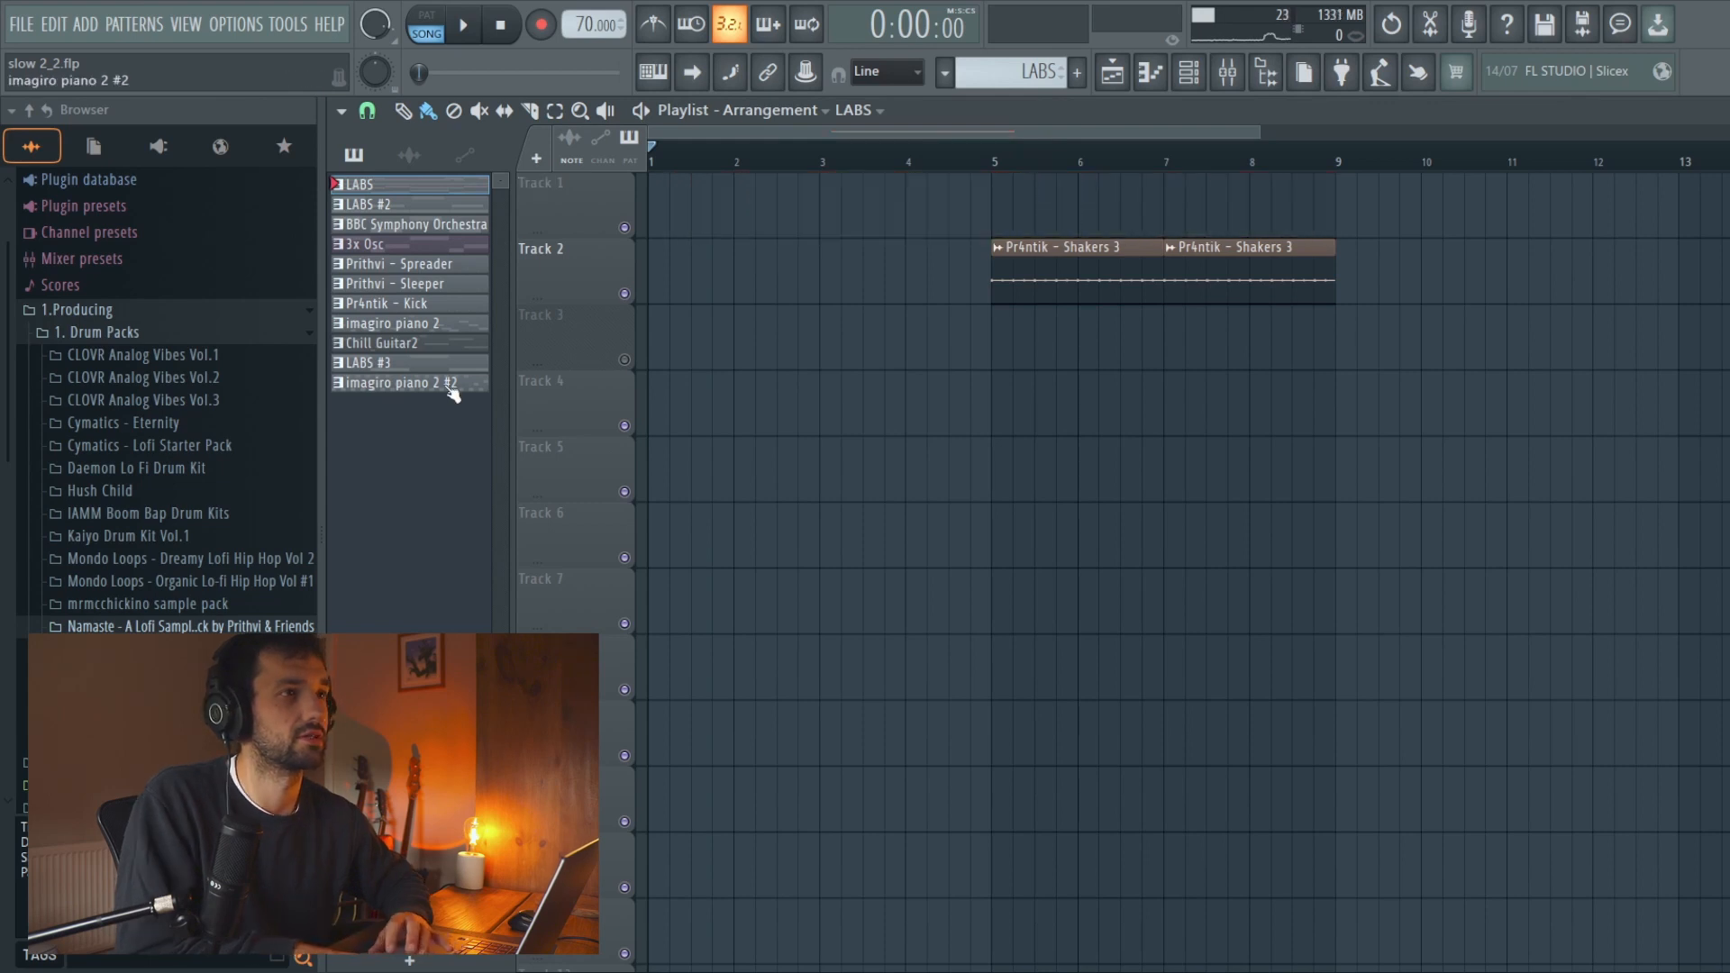
left_click(447, 383, "shift")
left_click_drag(602, 219, 651, 196)
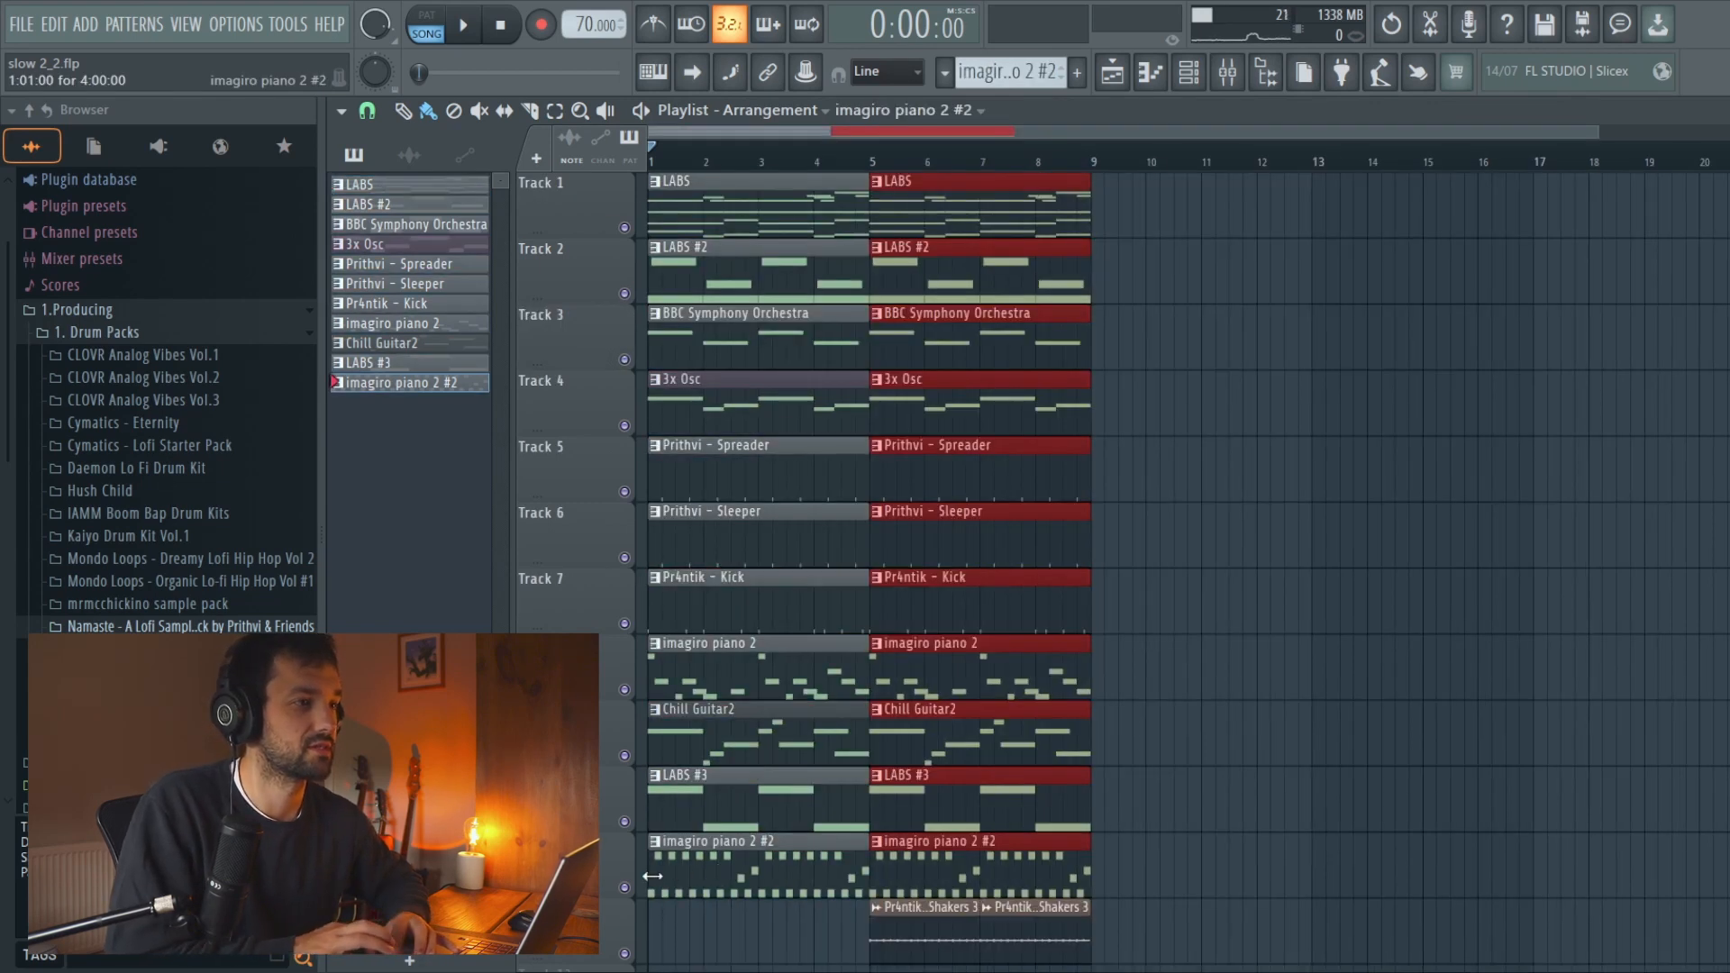
Thin bars 1–4: delete the bass, drums, imagiro piano 2, guitar and LABS #3, start BBC Symphony Orchestra at bar 2 and imagiro piano 2 #2 at 2:13
left_click_drag(652, 876, 729, 885)
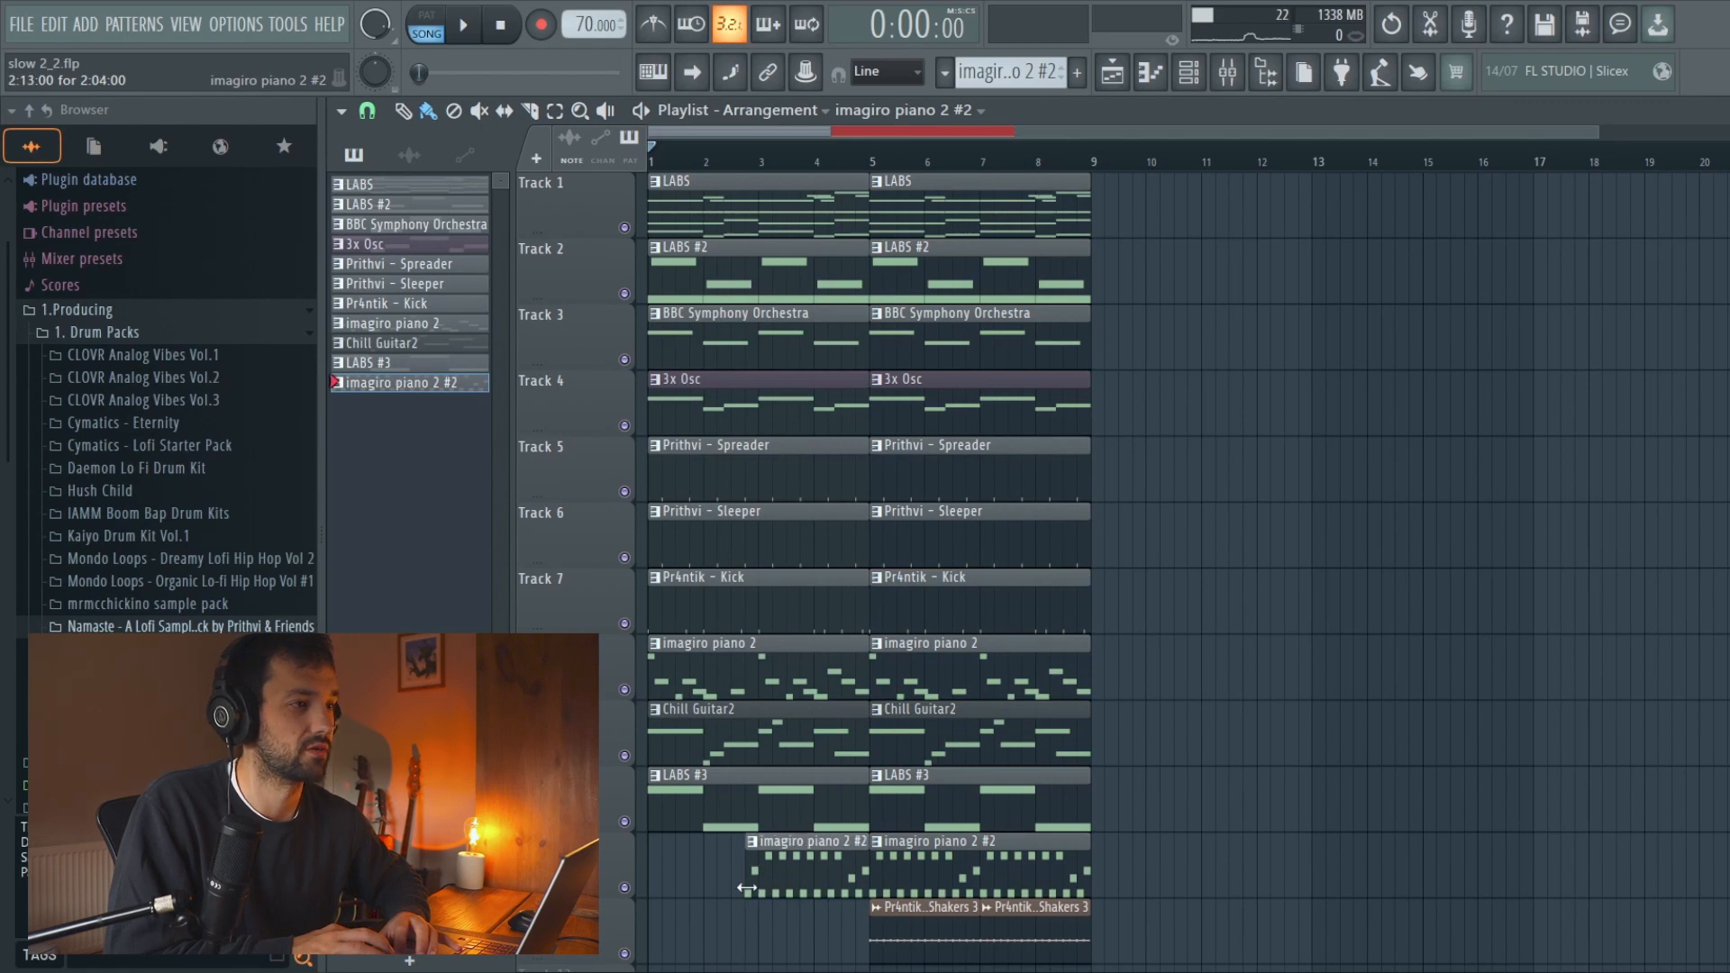
left_click_drag(654, 347, 675, 346)
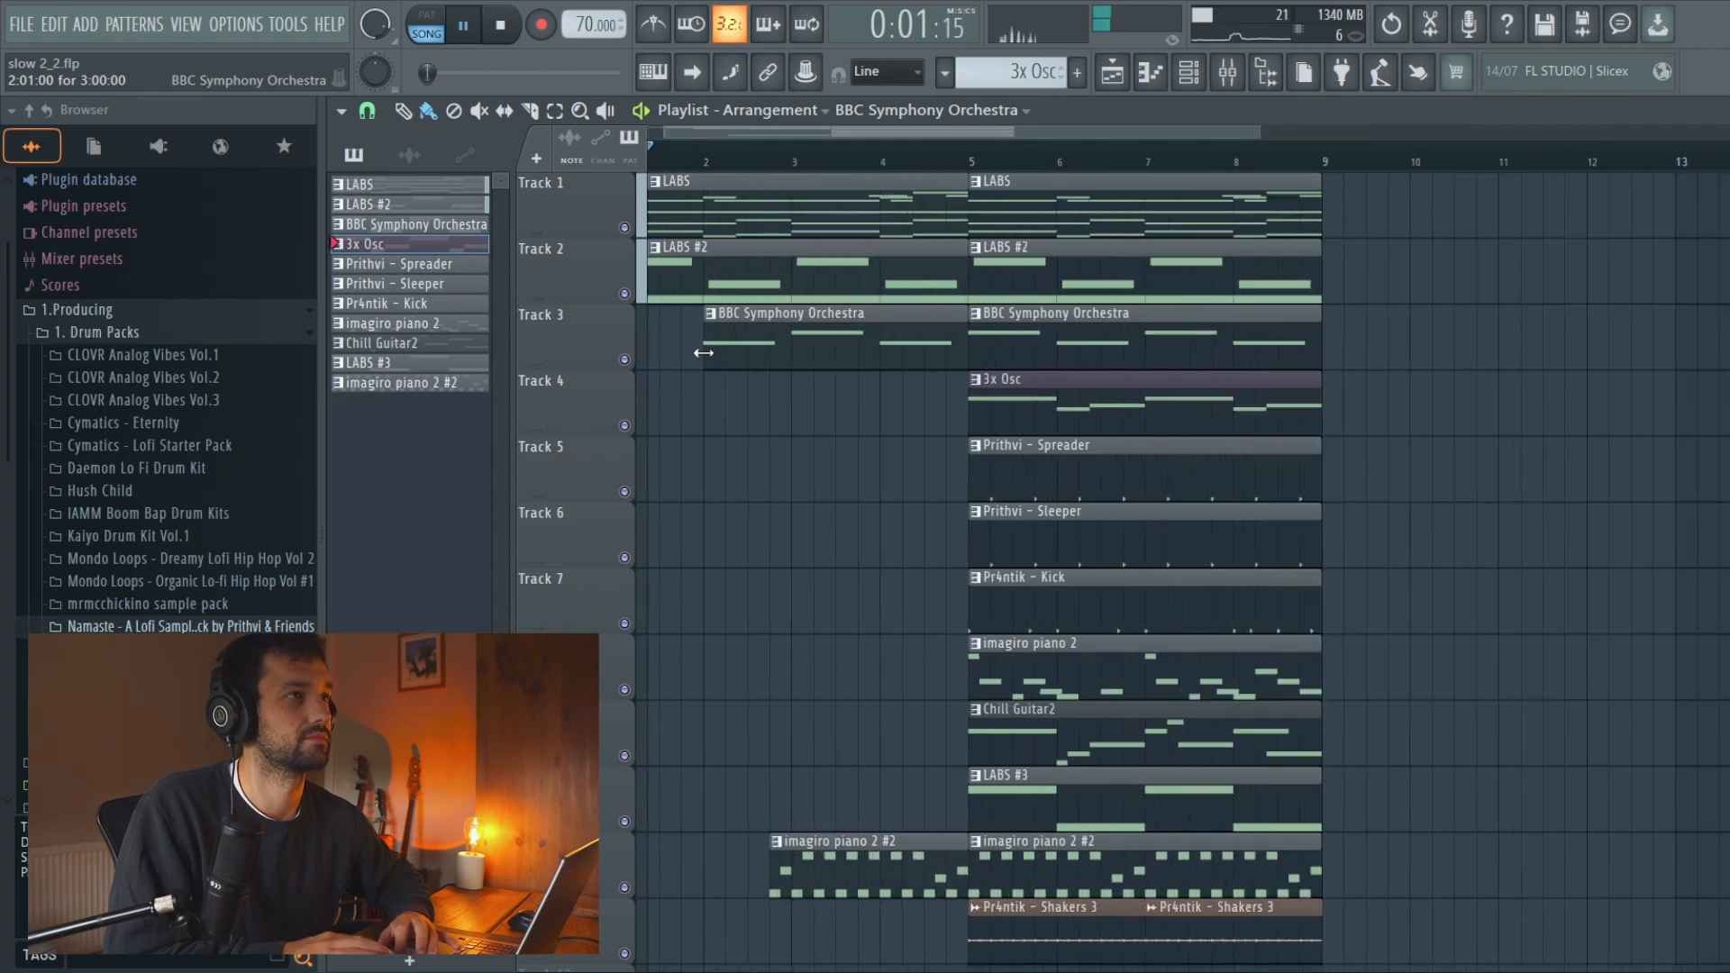
Duplicate all the clips in bars 5–8 to bars 9–12
scroll(703, 352, "up", 2)
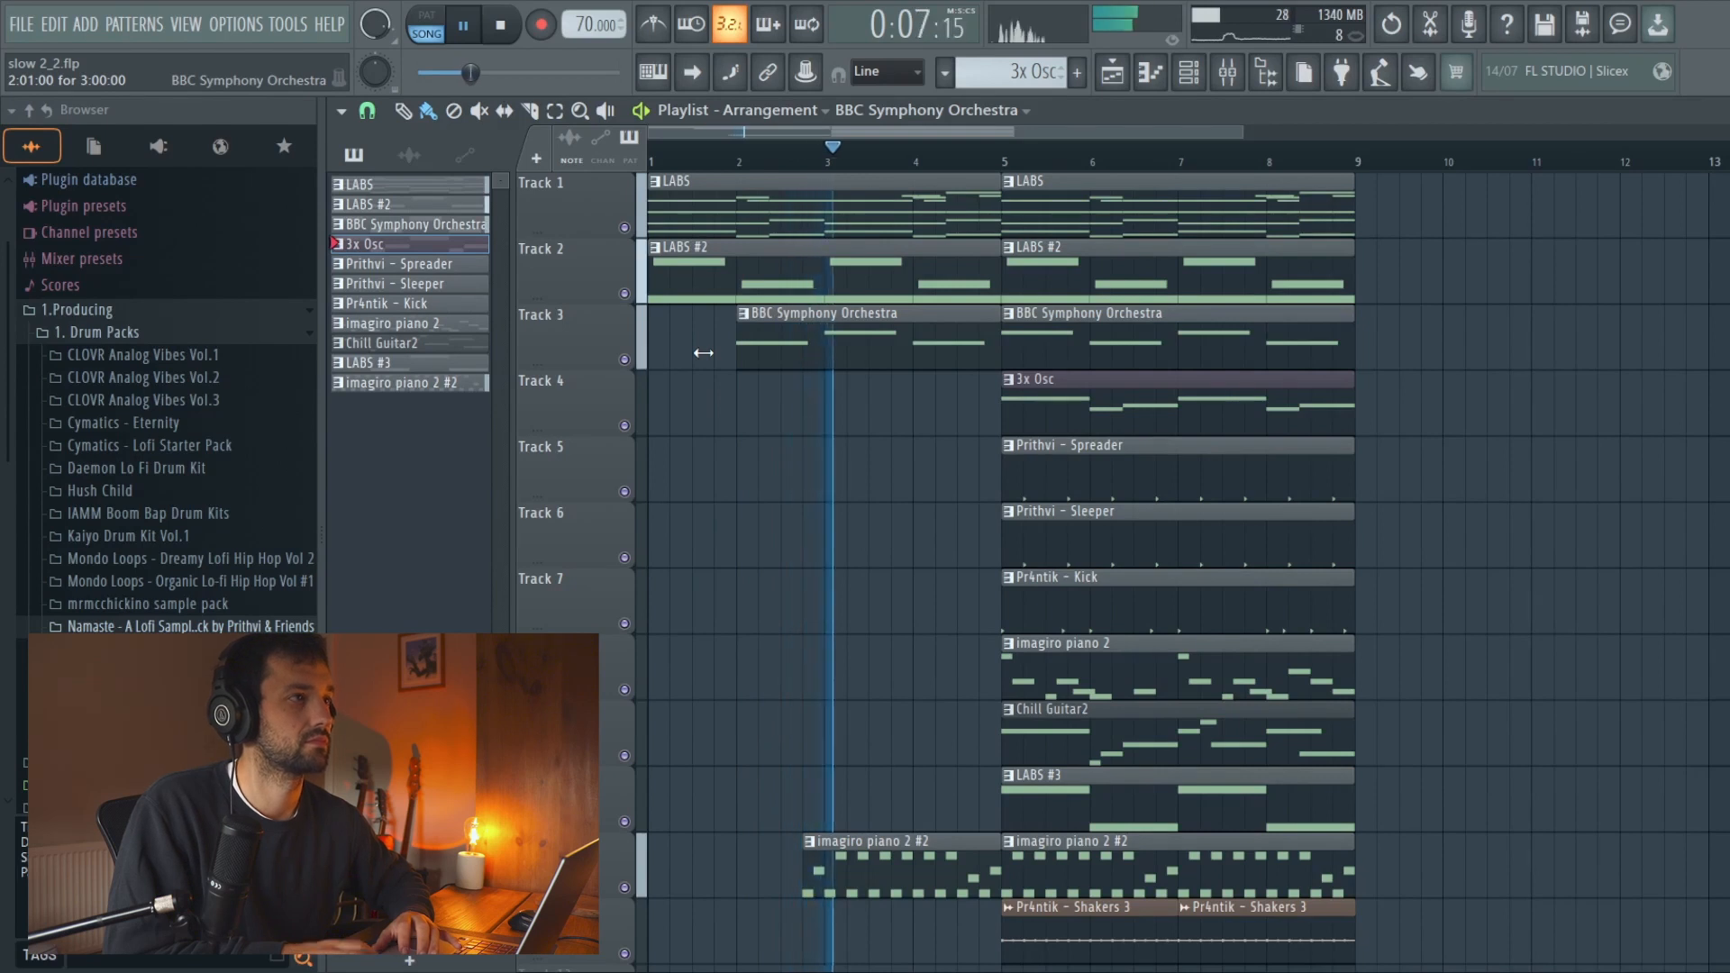
scroll(703, 353, "down", 2)
left_click_drag(996, 201, 1105, 924)
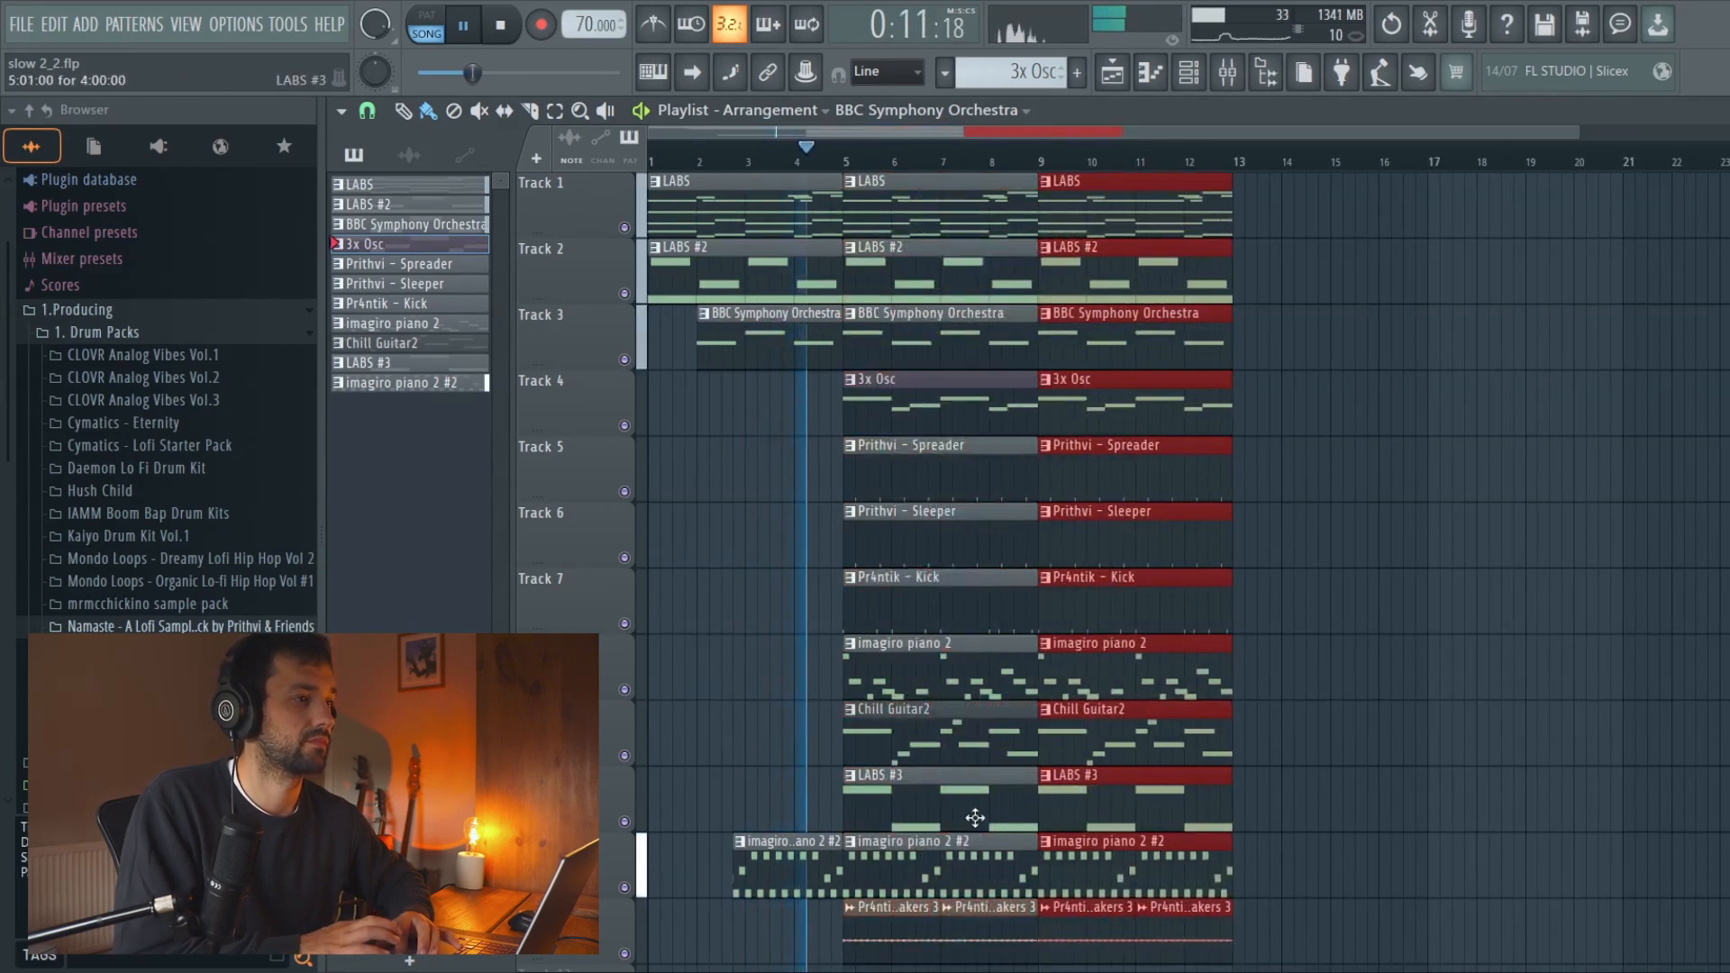
Delete the Chill Guitar2 and LABS #3 clips from bars 5–8 and place LABS #3 back at bar 5
right_click(941, 732)
right_click(951, 801)
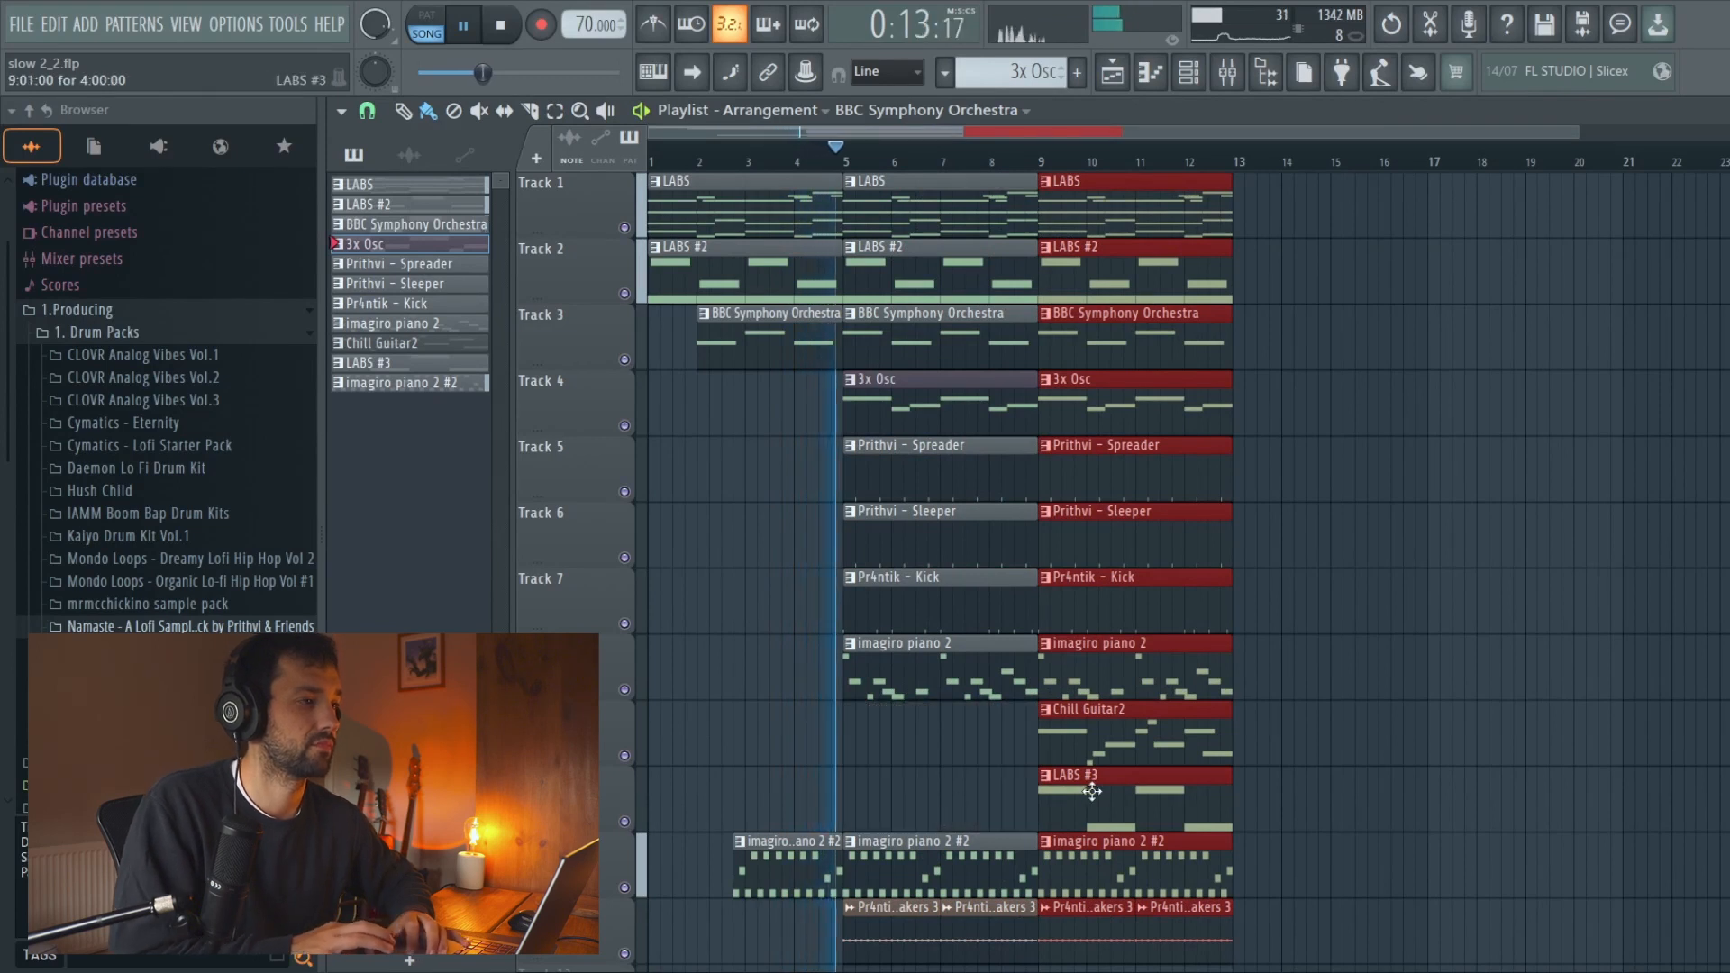
left_click(1050, 797)
left_click(846, 808)
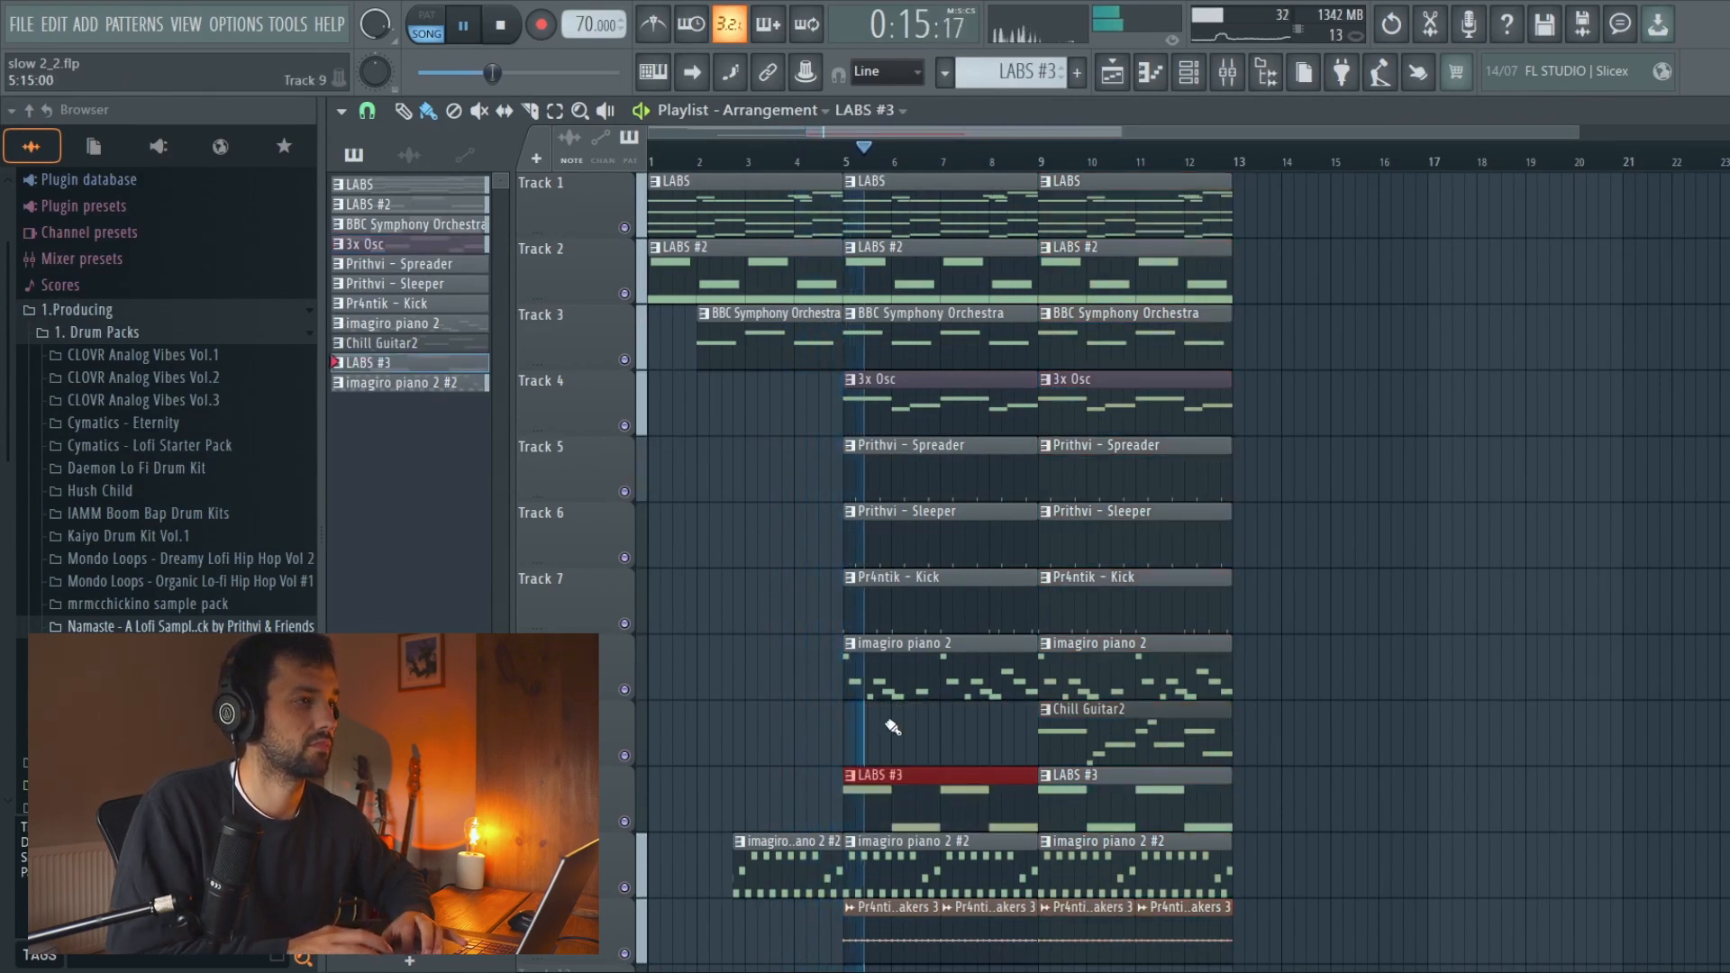
scroll(893, 721, "up", 2)
scroll(757, 638, "down", 2)
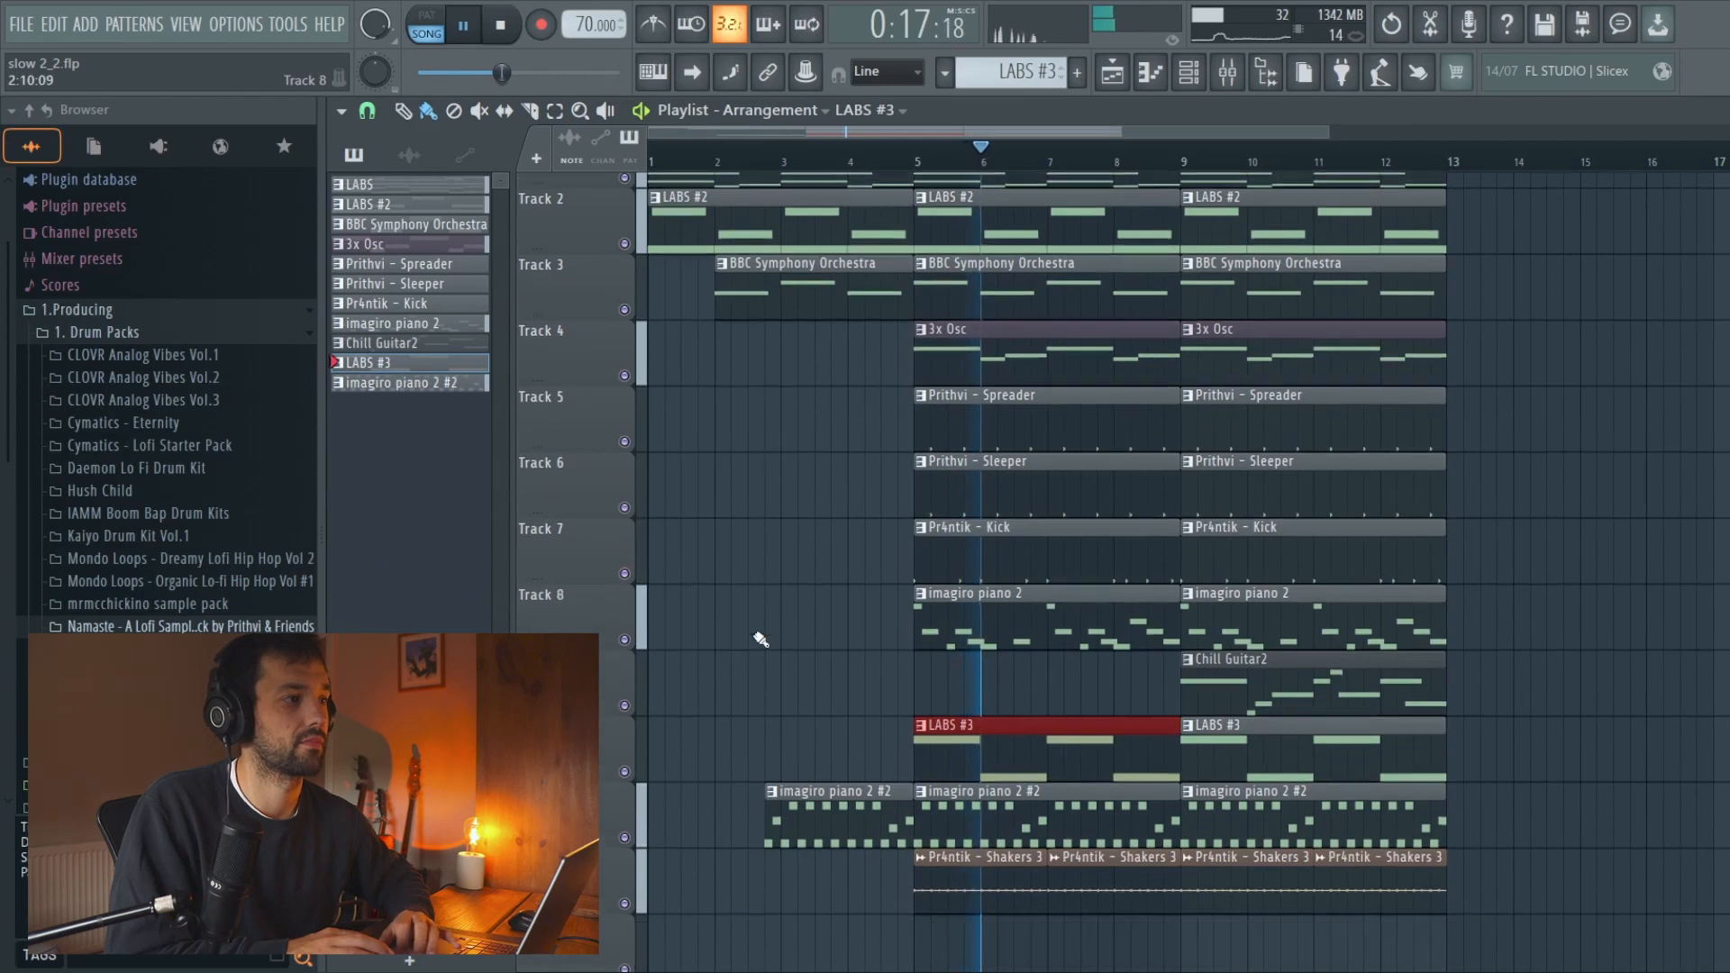
scroll(761, 639, "up", 2)
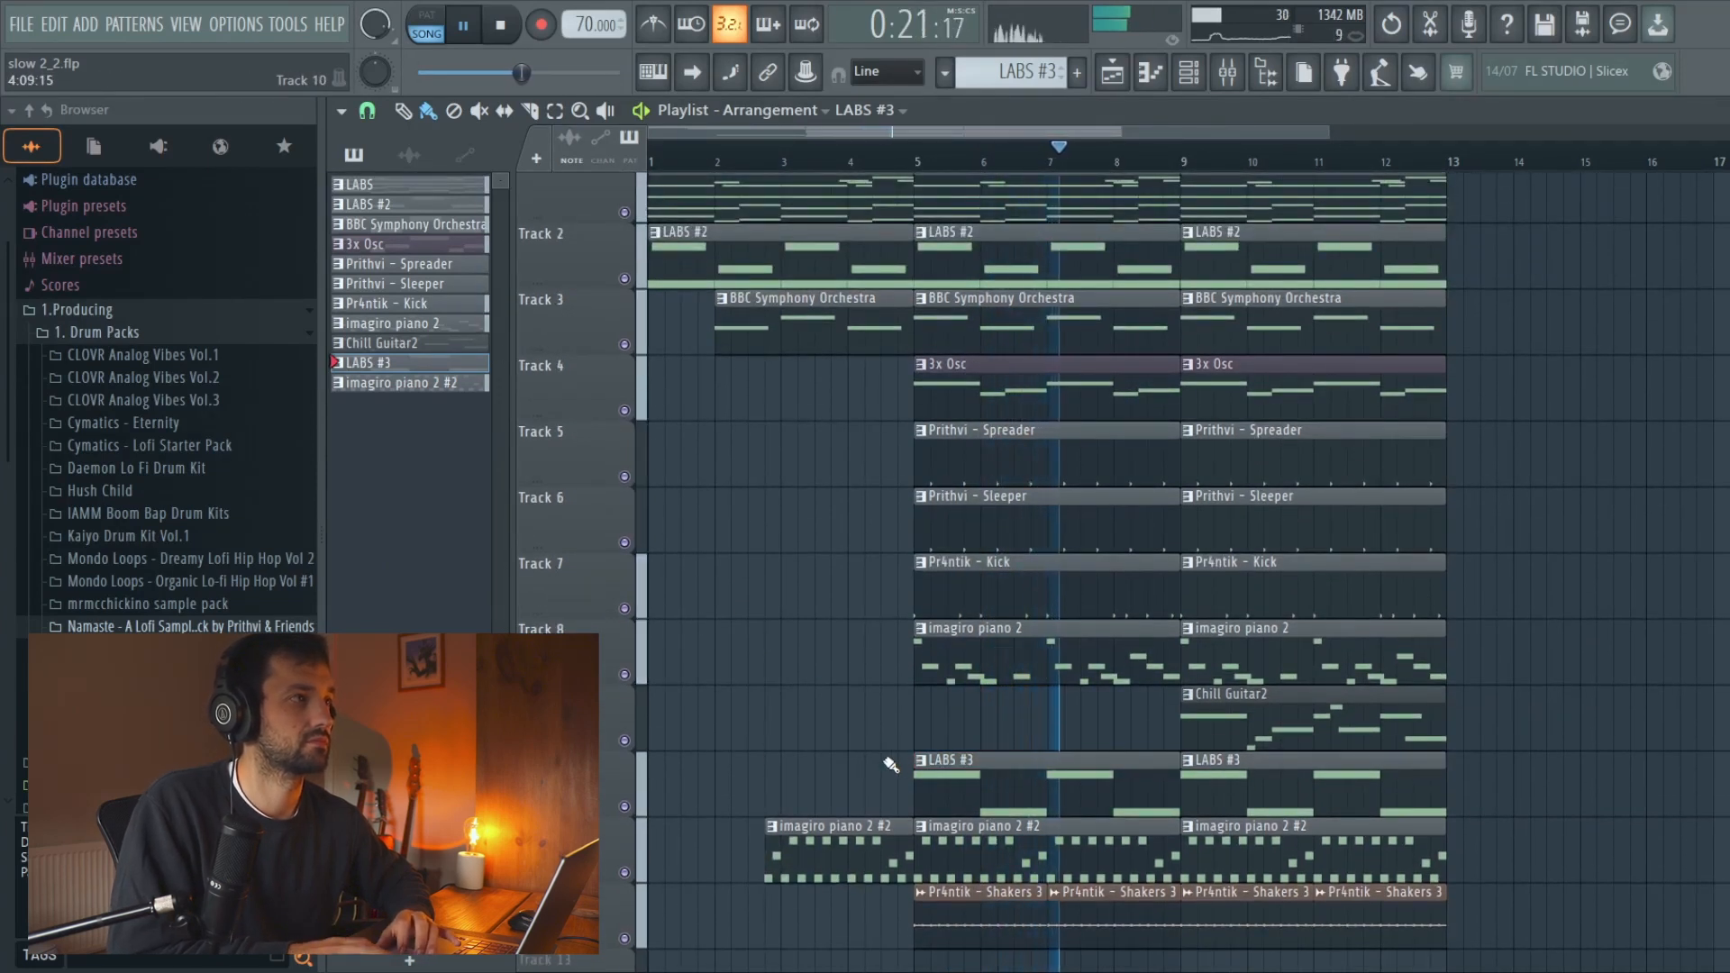
Duplicate all the clips in bars 9–12 except the shakers to bars 13–16
scroll(891, 765, "down", 2)
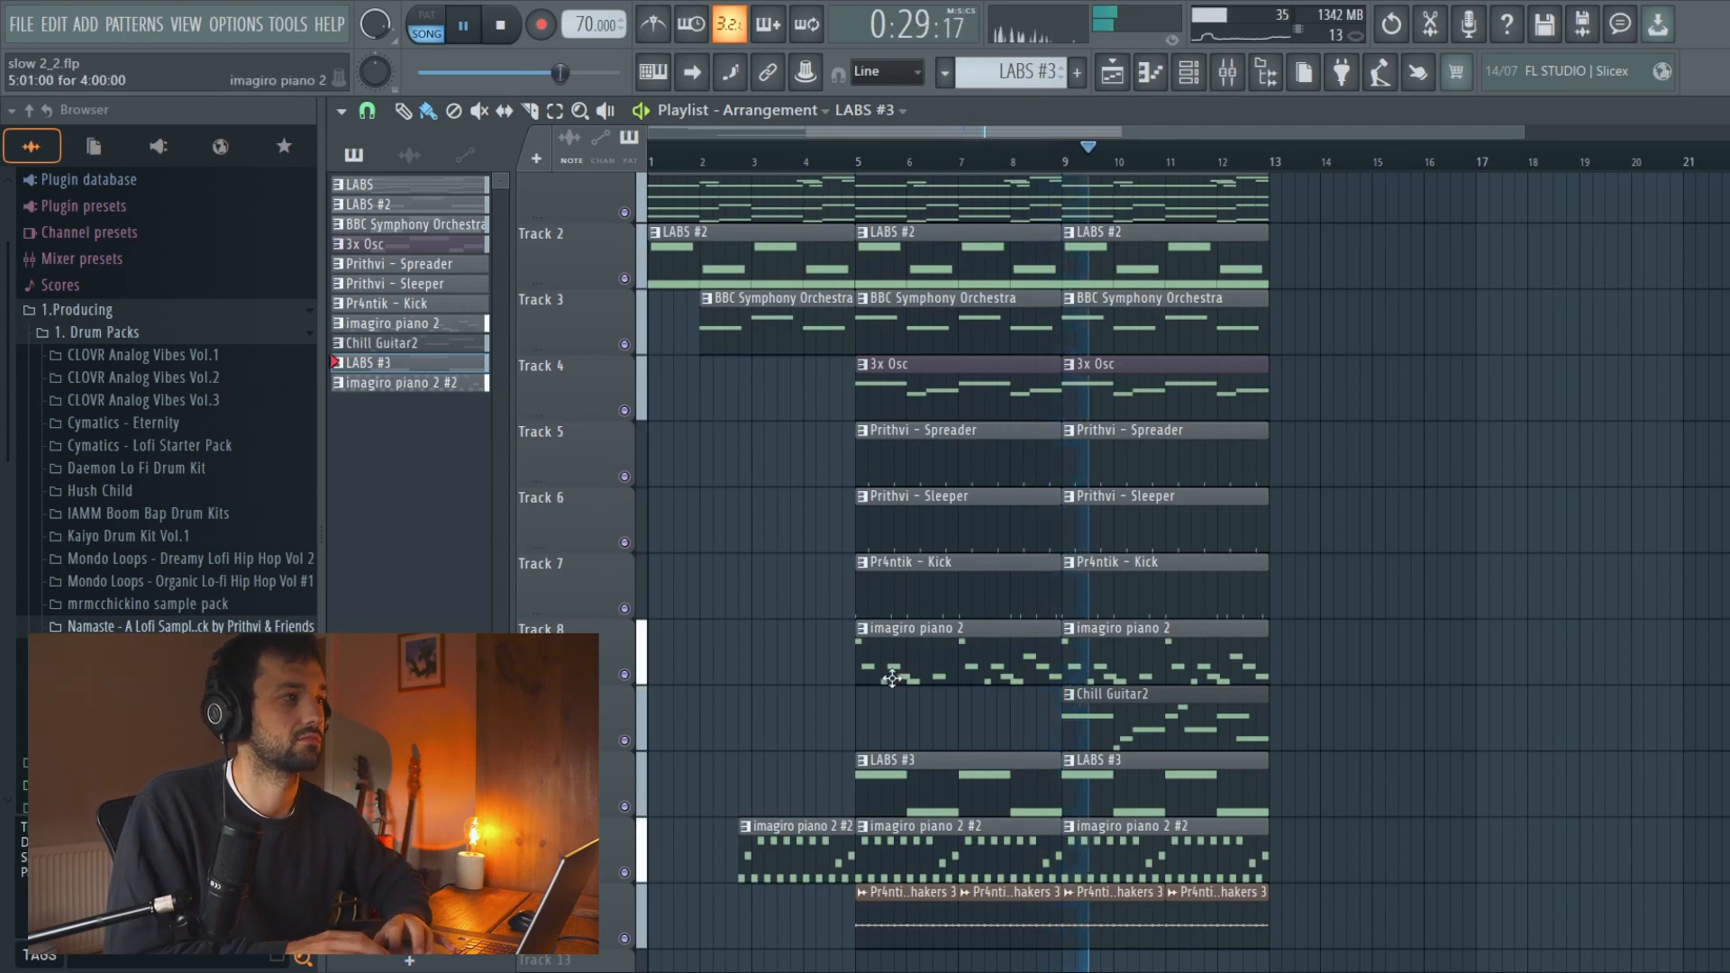
scroll(1175, 786, "up", 1)
left_click_drag(1108, 885, 1364, 244)
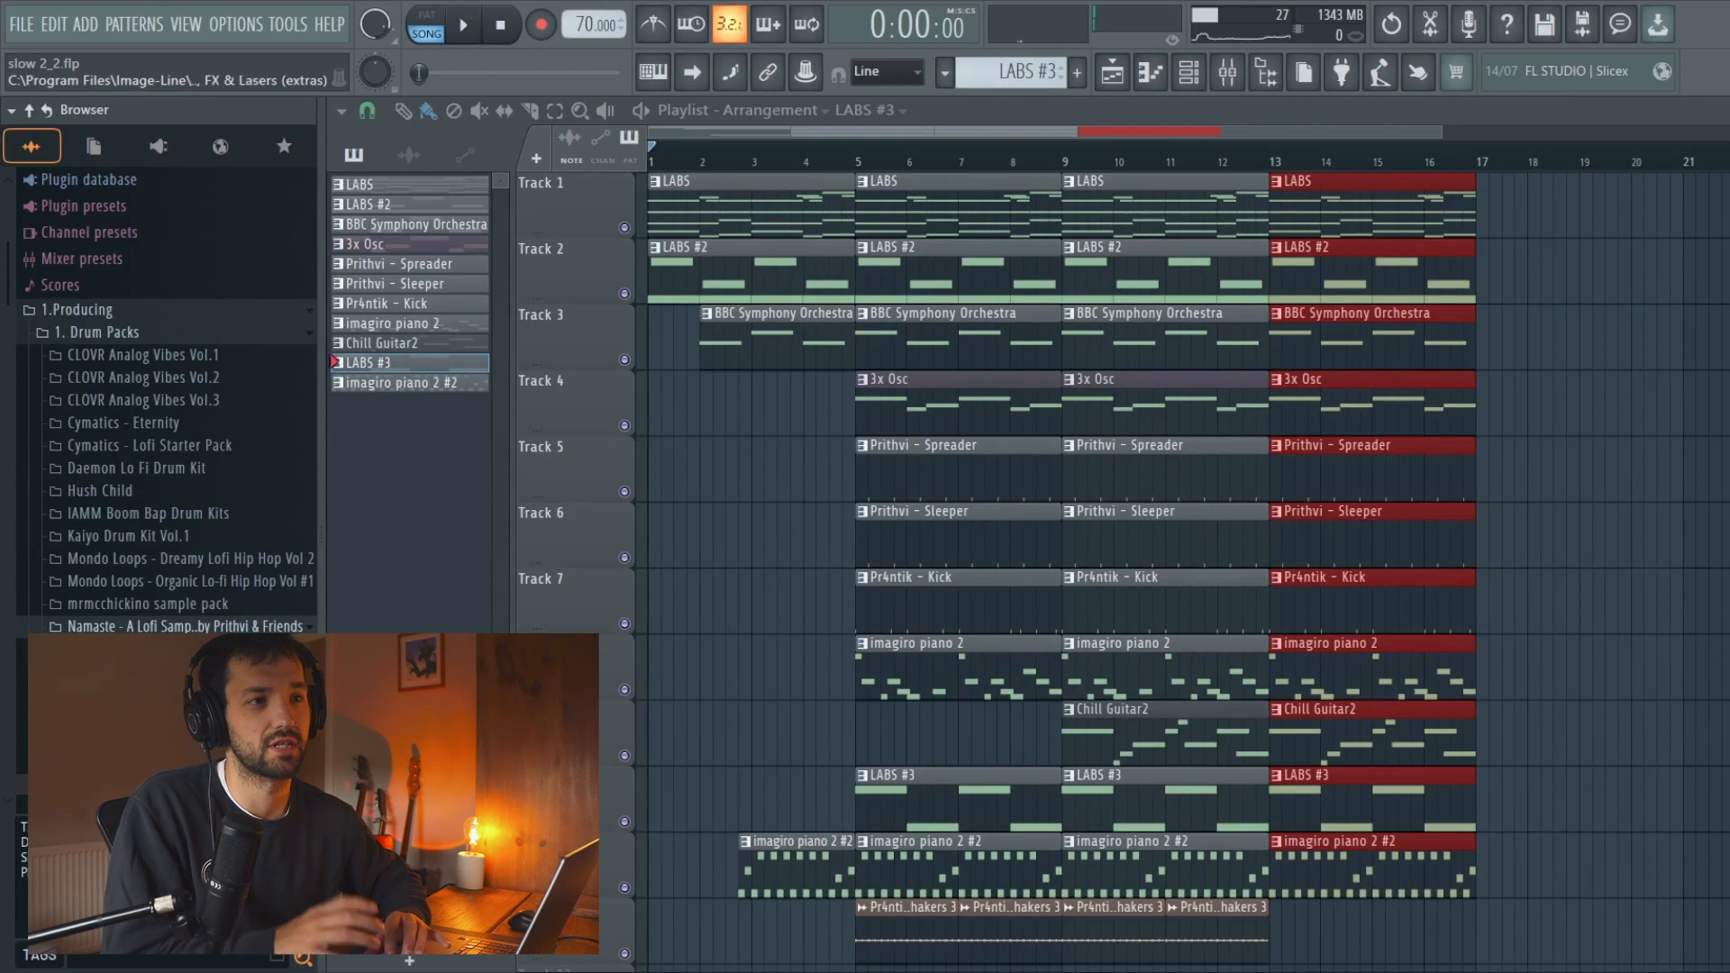
Place LD Lofi Transition 3 at 2:11 on Track 13 and LD Lofi Transition 2 at 2:13 and late in bar 6 on Track 14
scroll(166, 406, "down", 6)
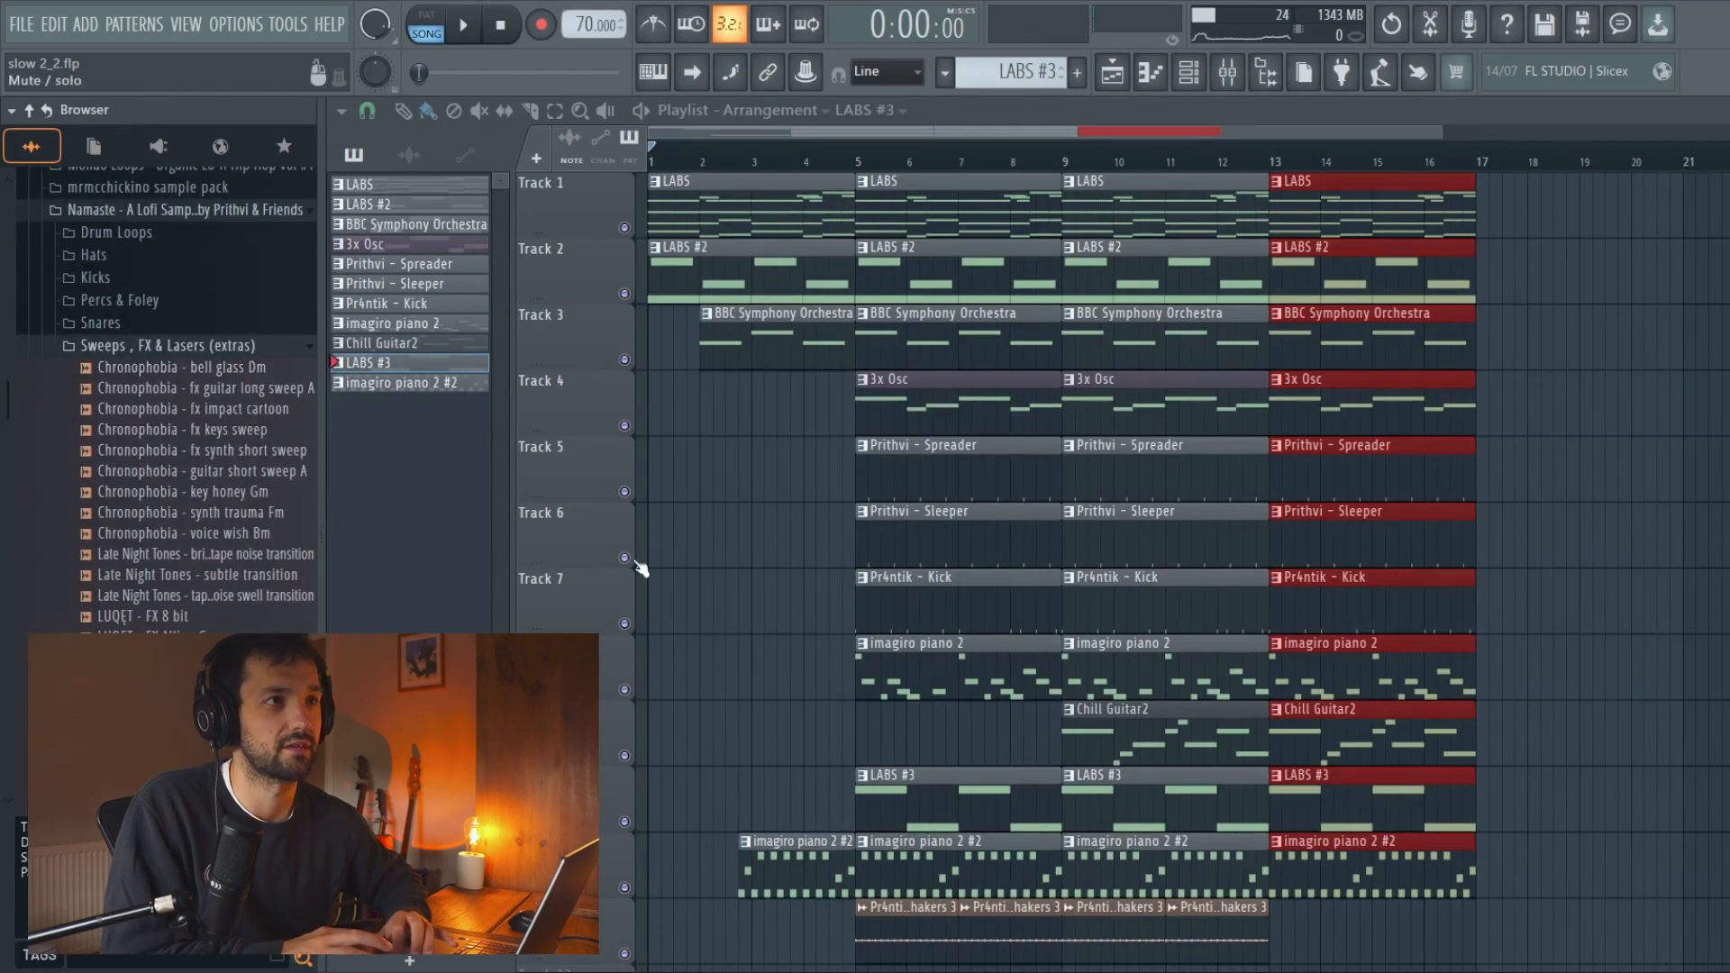
scroll(803, 668, "down", 4)
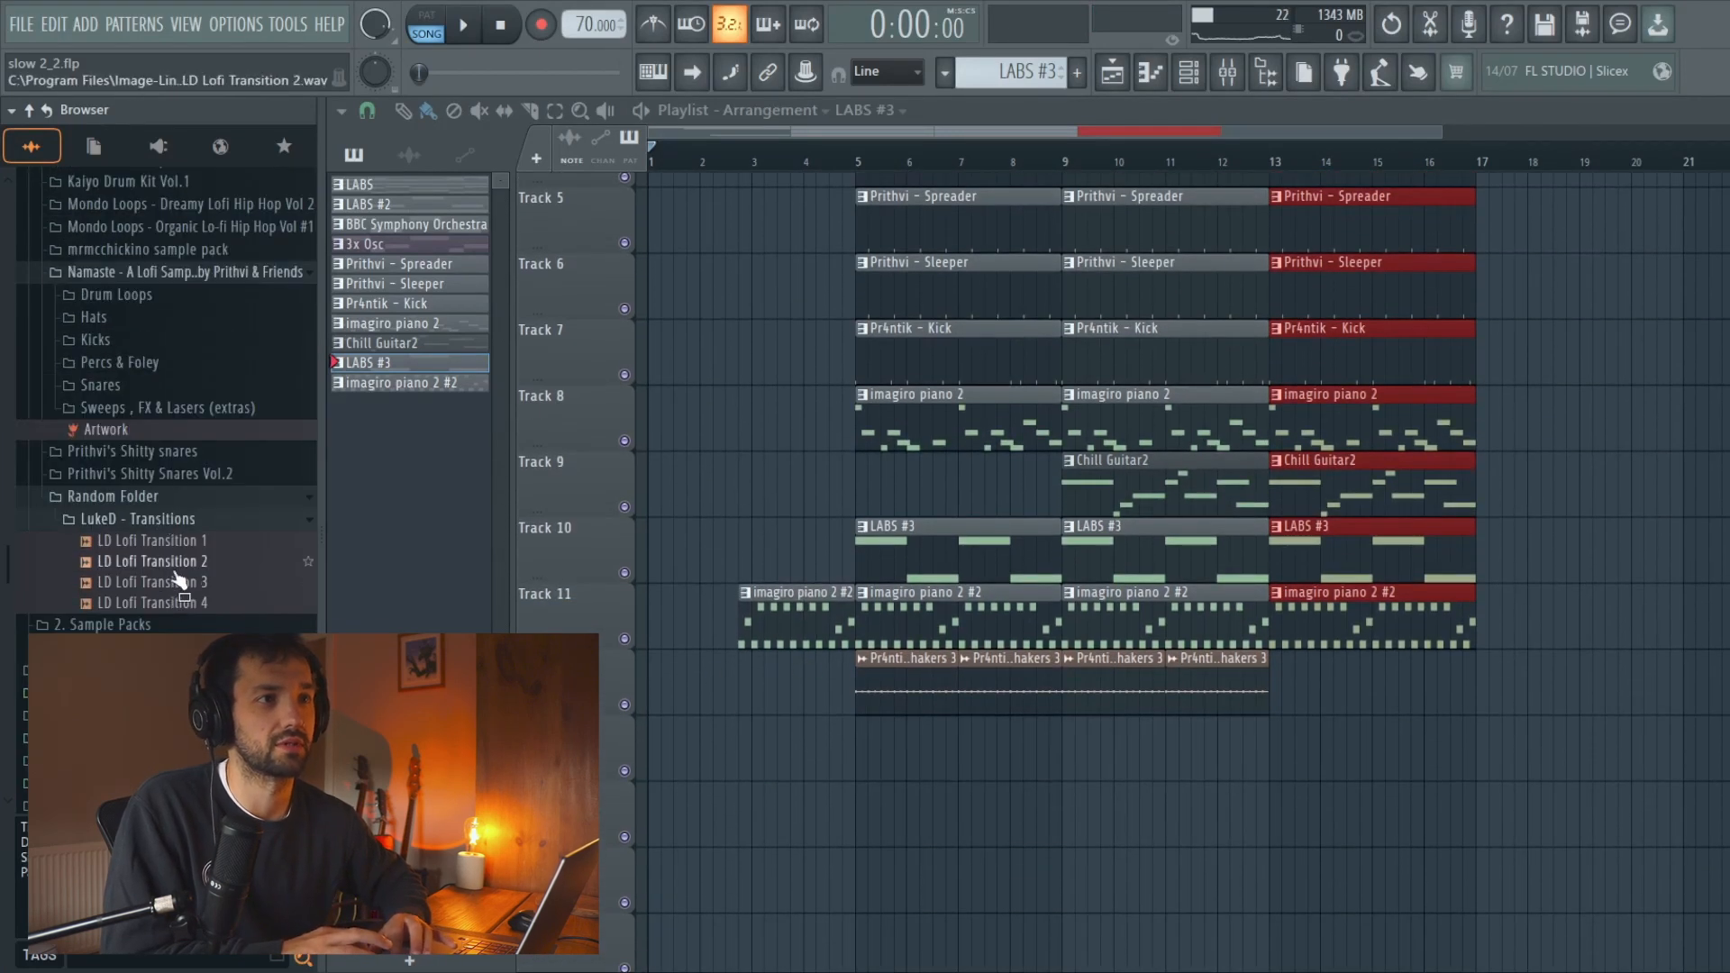
left_click_drag(177, 581, 740, 811)
scroll(739, 811, "up", 3)
scroll(1098, 818, "down", 3)
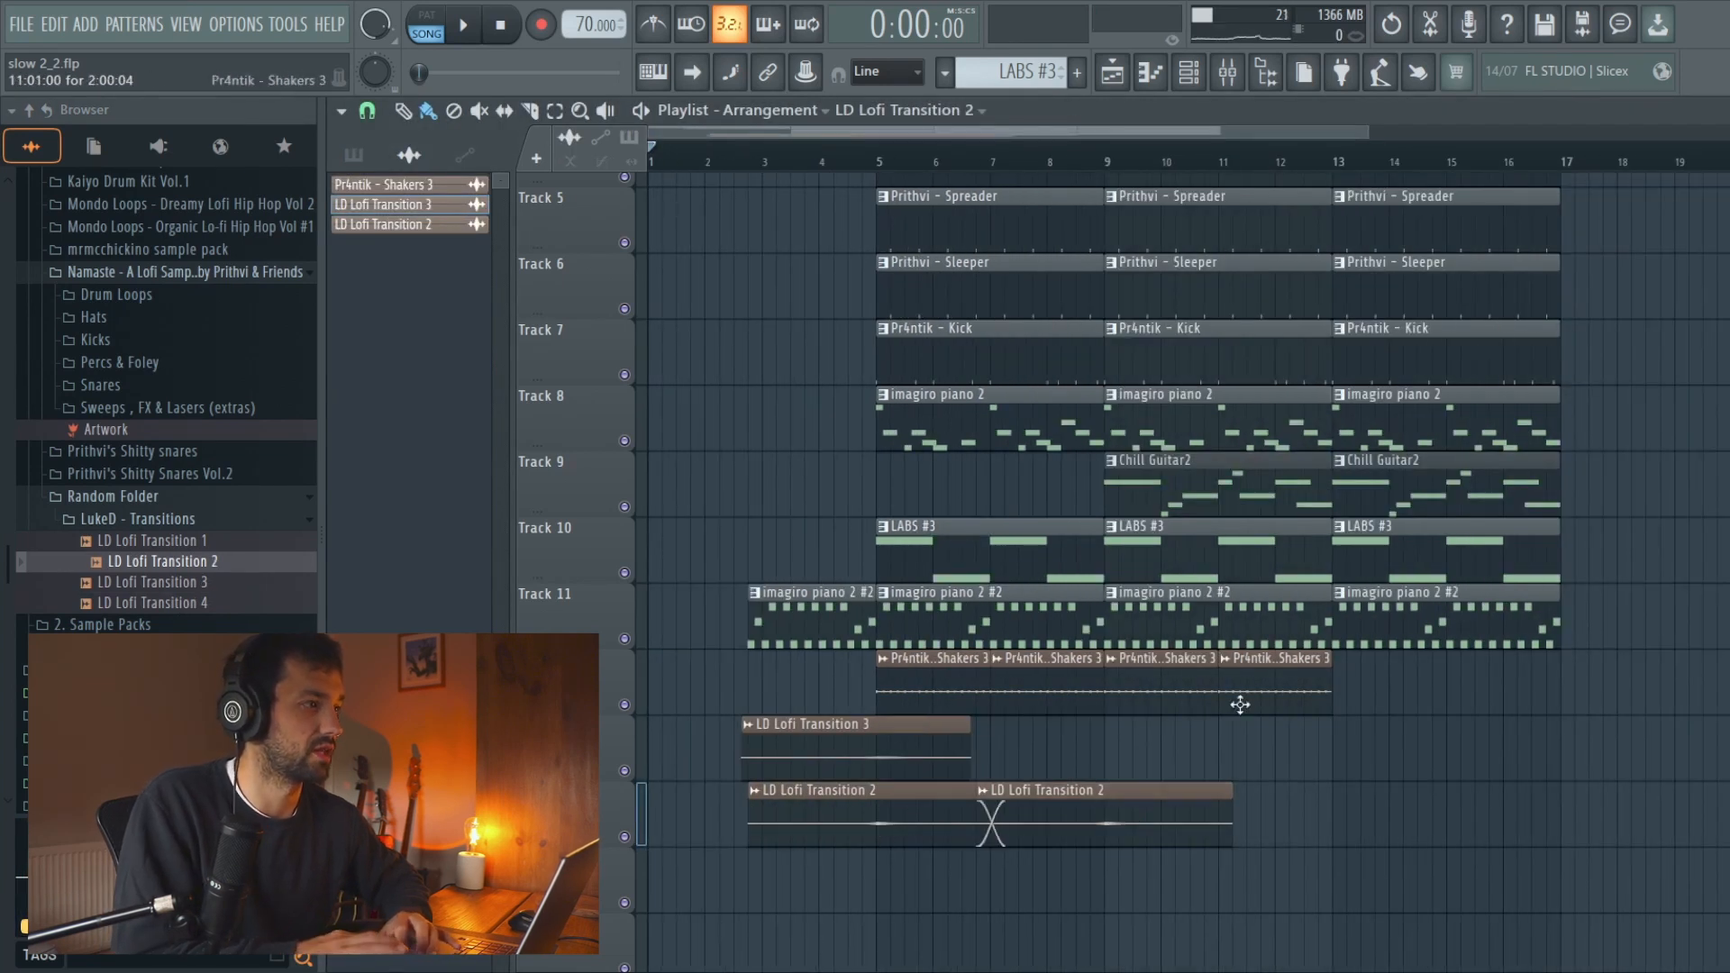
Copy the first LD Lofi Transition 3 and LD Lofi Transition 2 clips twelve bars on, starting at 14:11
scroll(1240, 705, "down", 2)
left_click_drag(958, 830, 904, 838)
left_click_drag(888, 753, 835, 834)
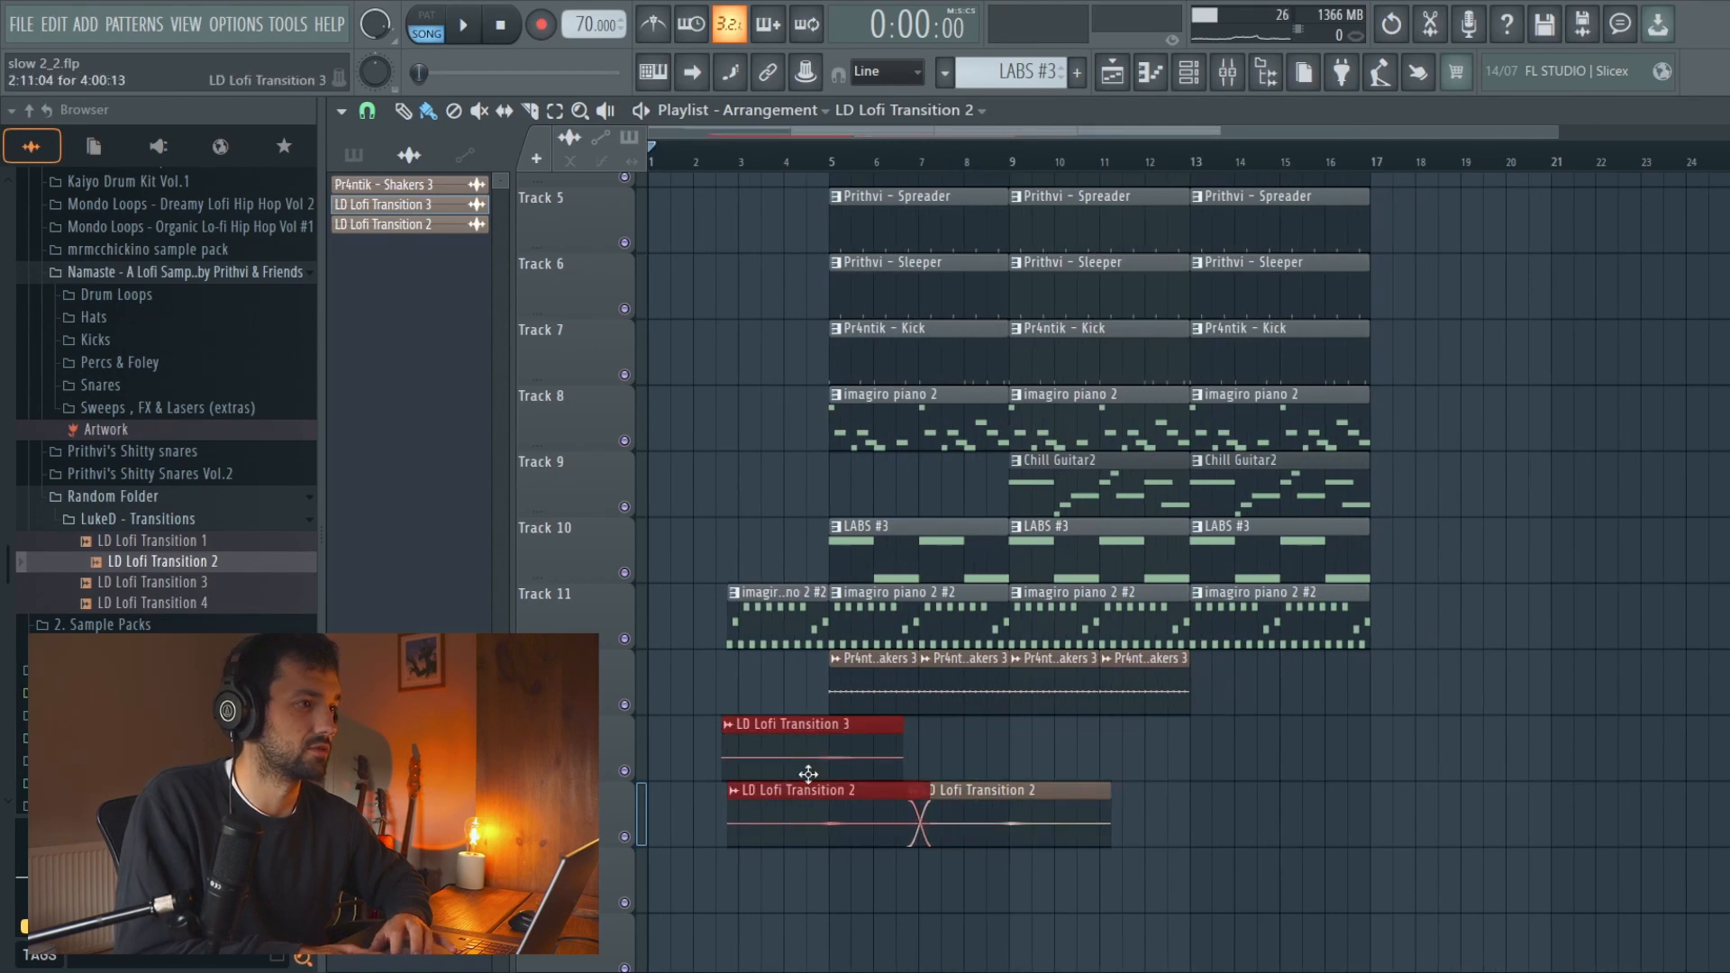
left_click_drag(808, 774, 1343, 750)
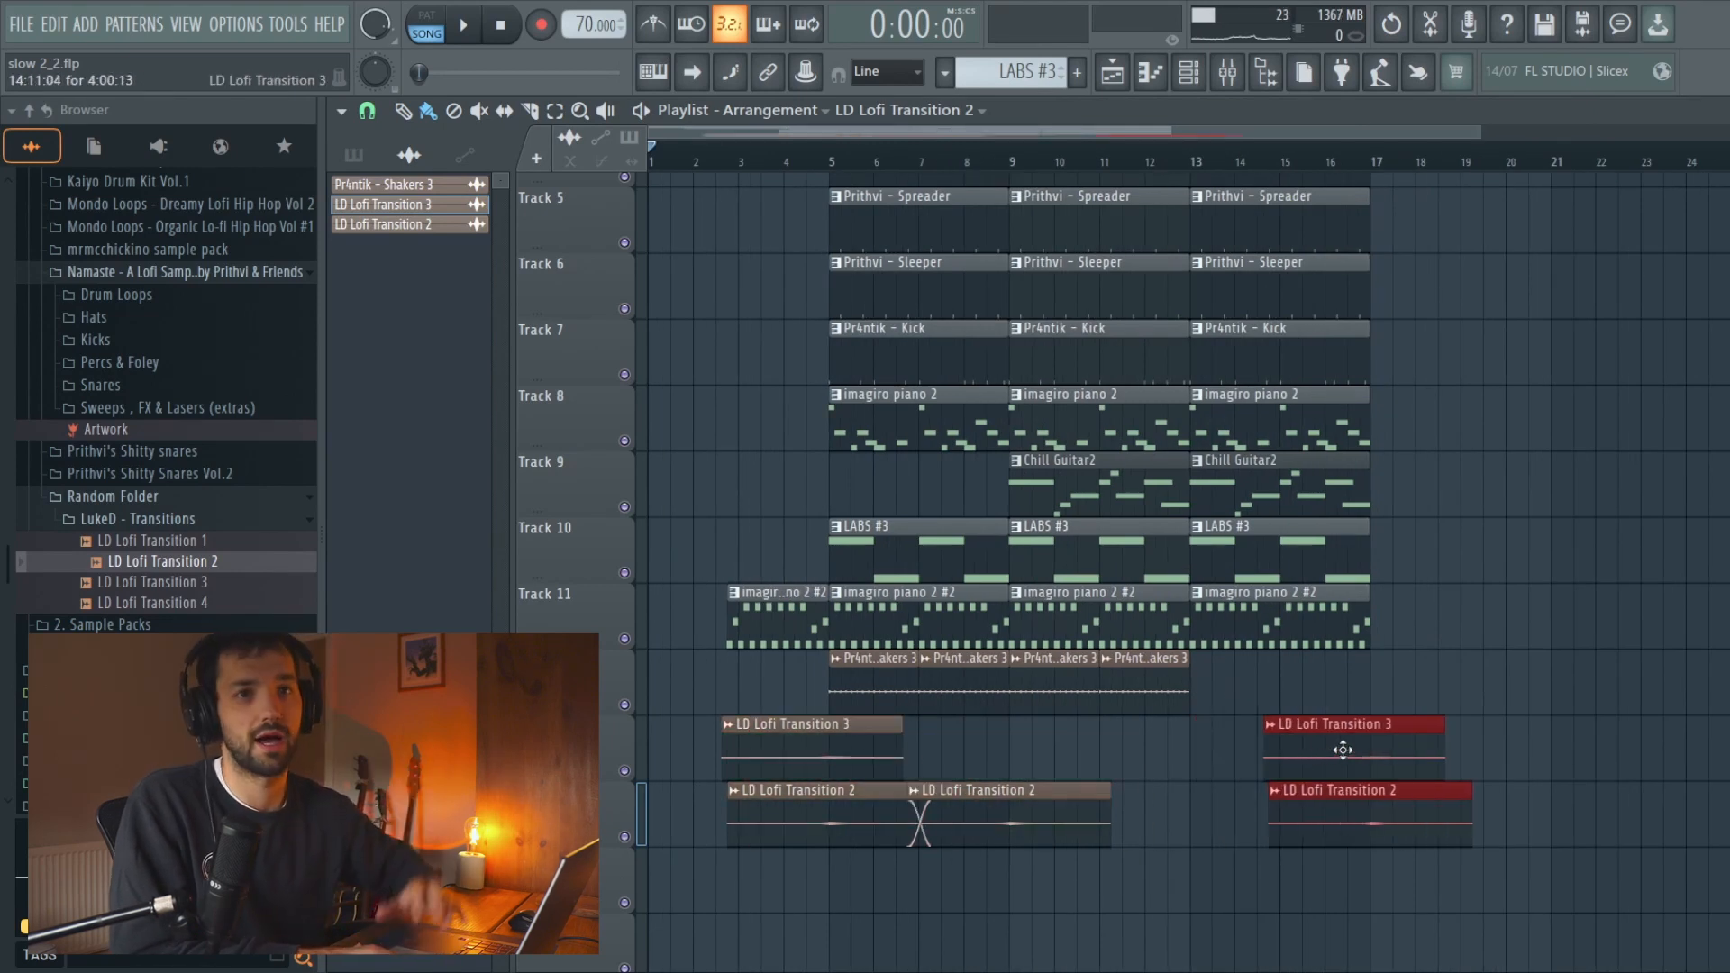
Play the arrangement from the start and delete the imagiro piano 2 #2 clip from bars 1–4
scroll(1339, 830, "down", 2)
double_click(777, 747)
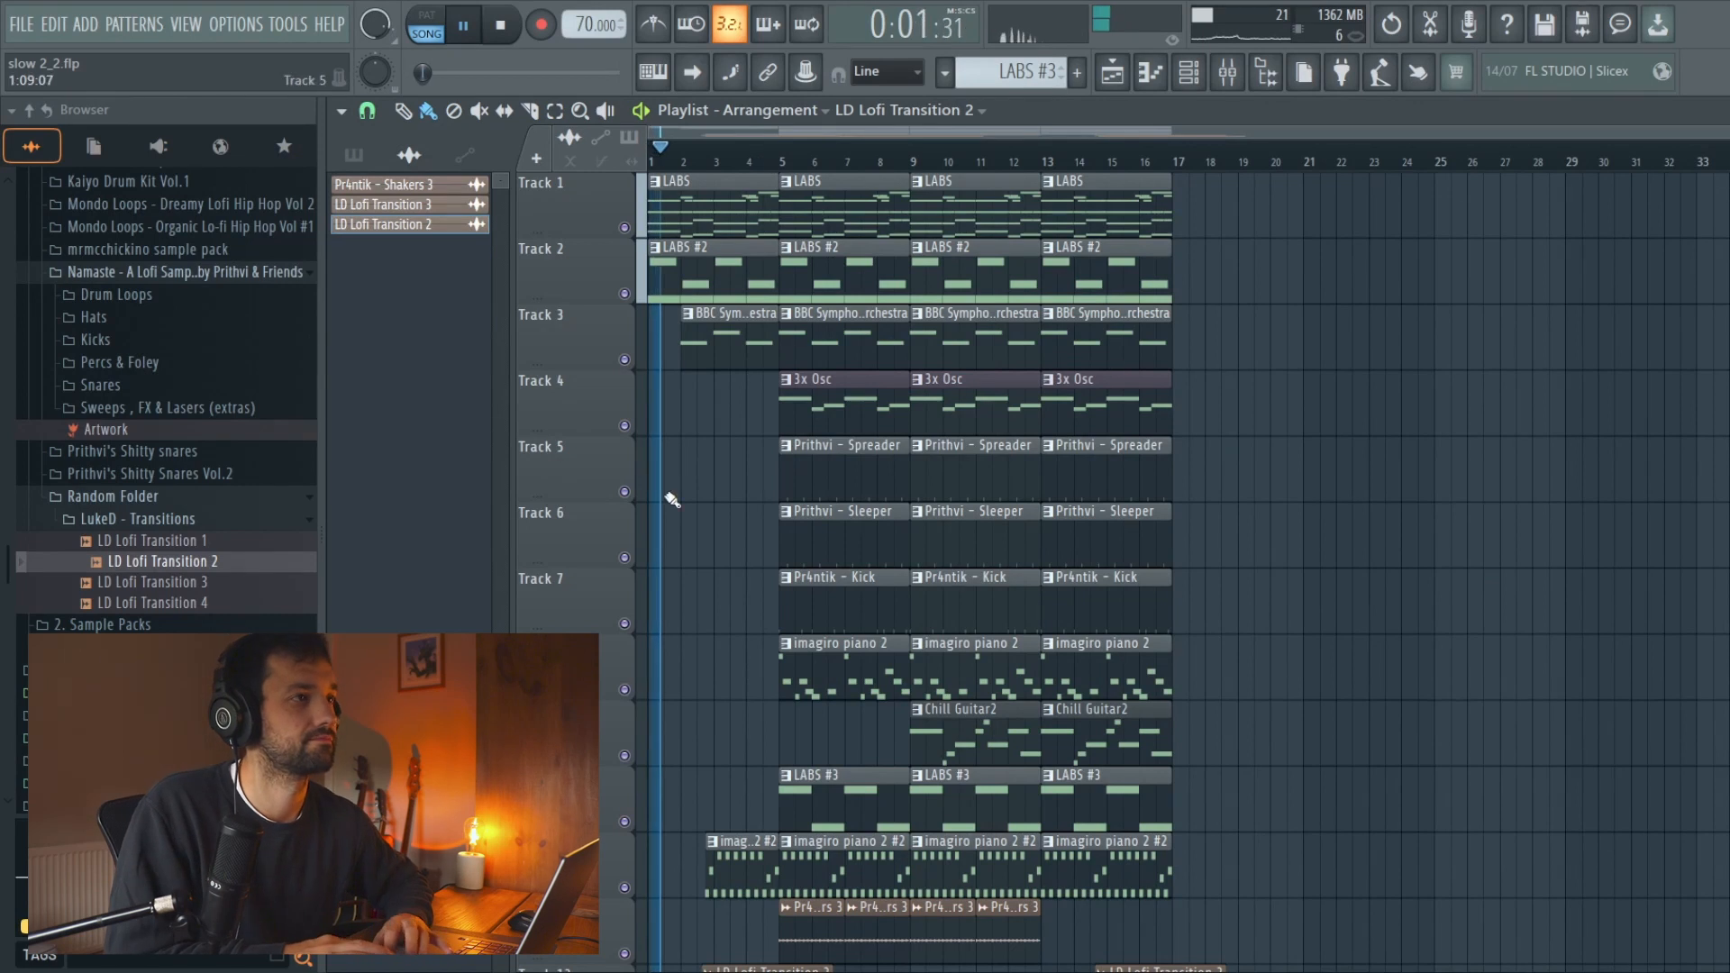
scroll(671, 499, "up", 2)
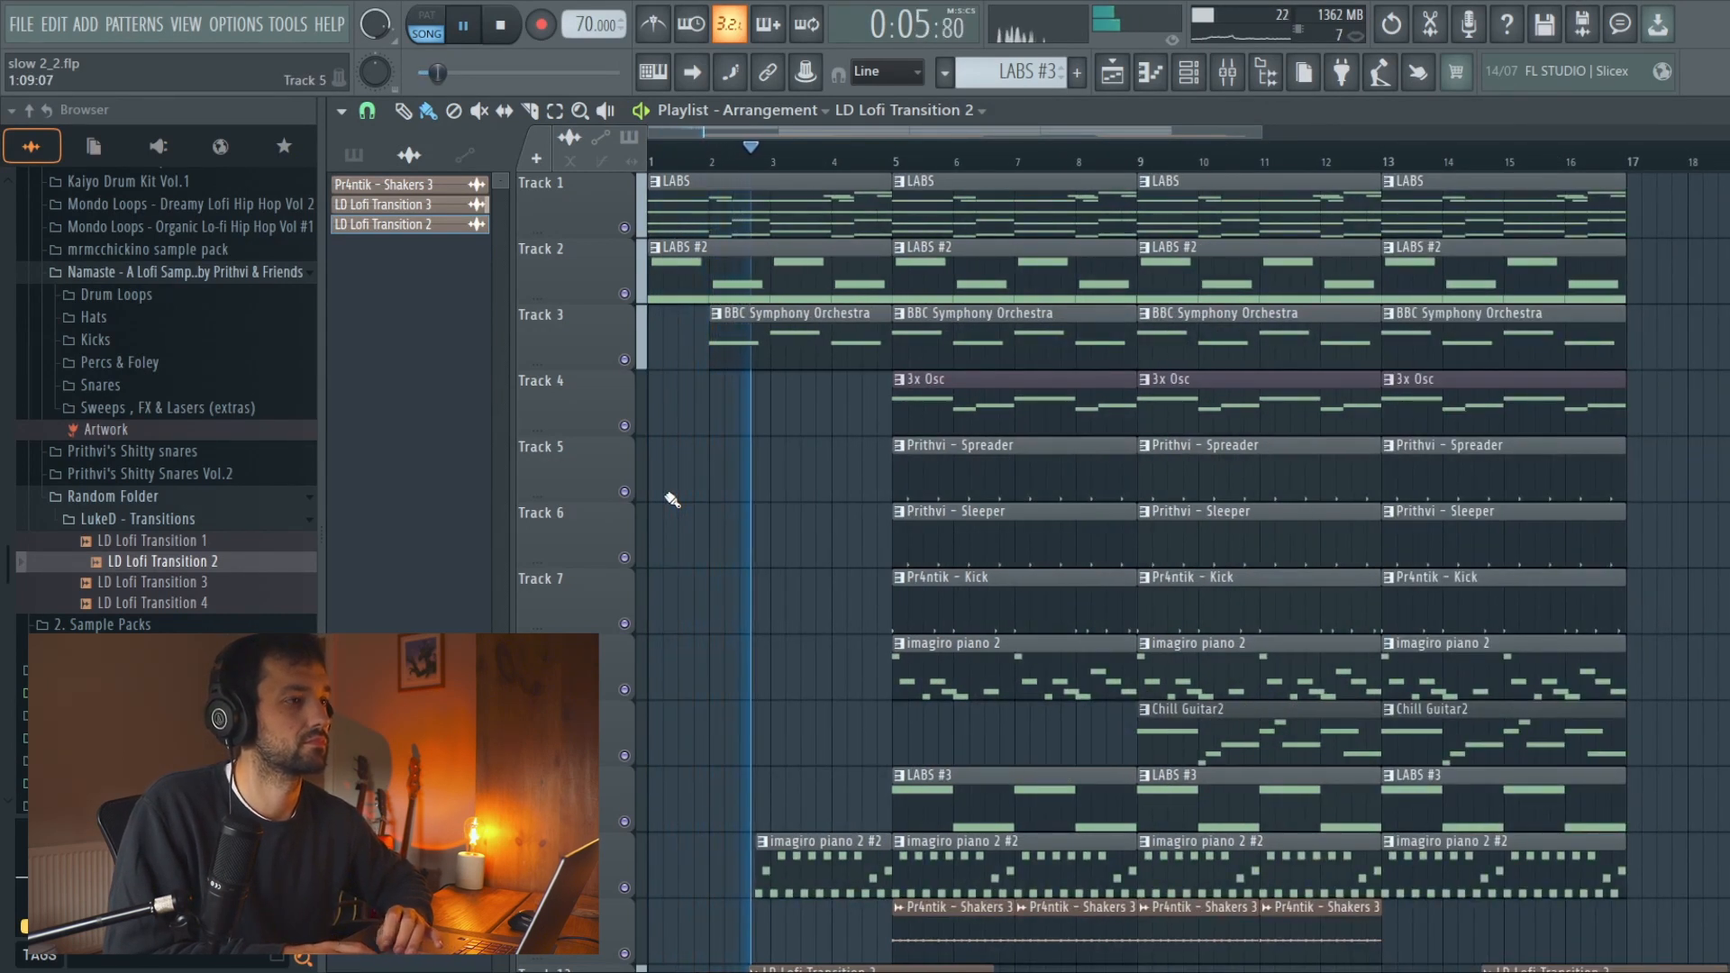
scroll(842, 883, "up", 1)
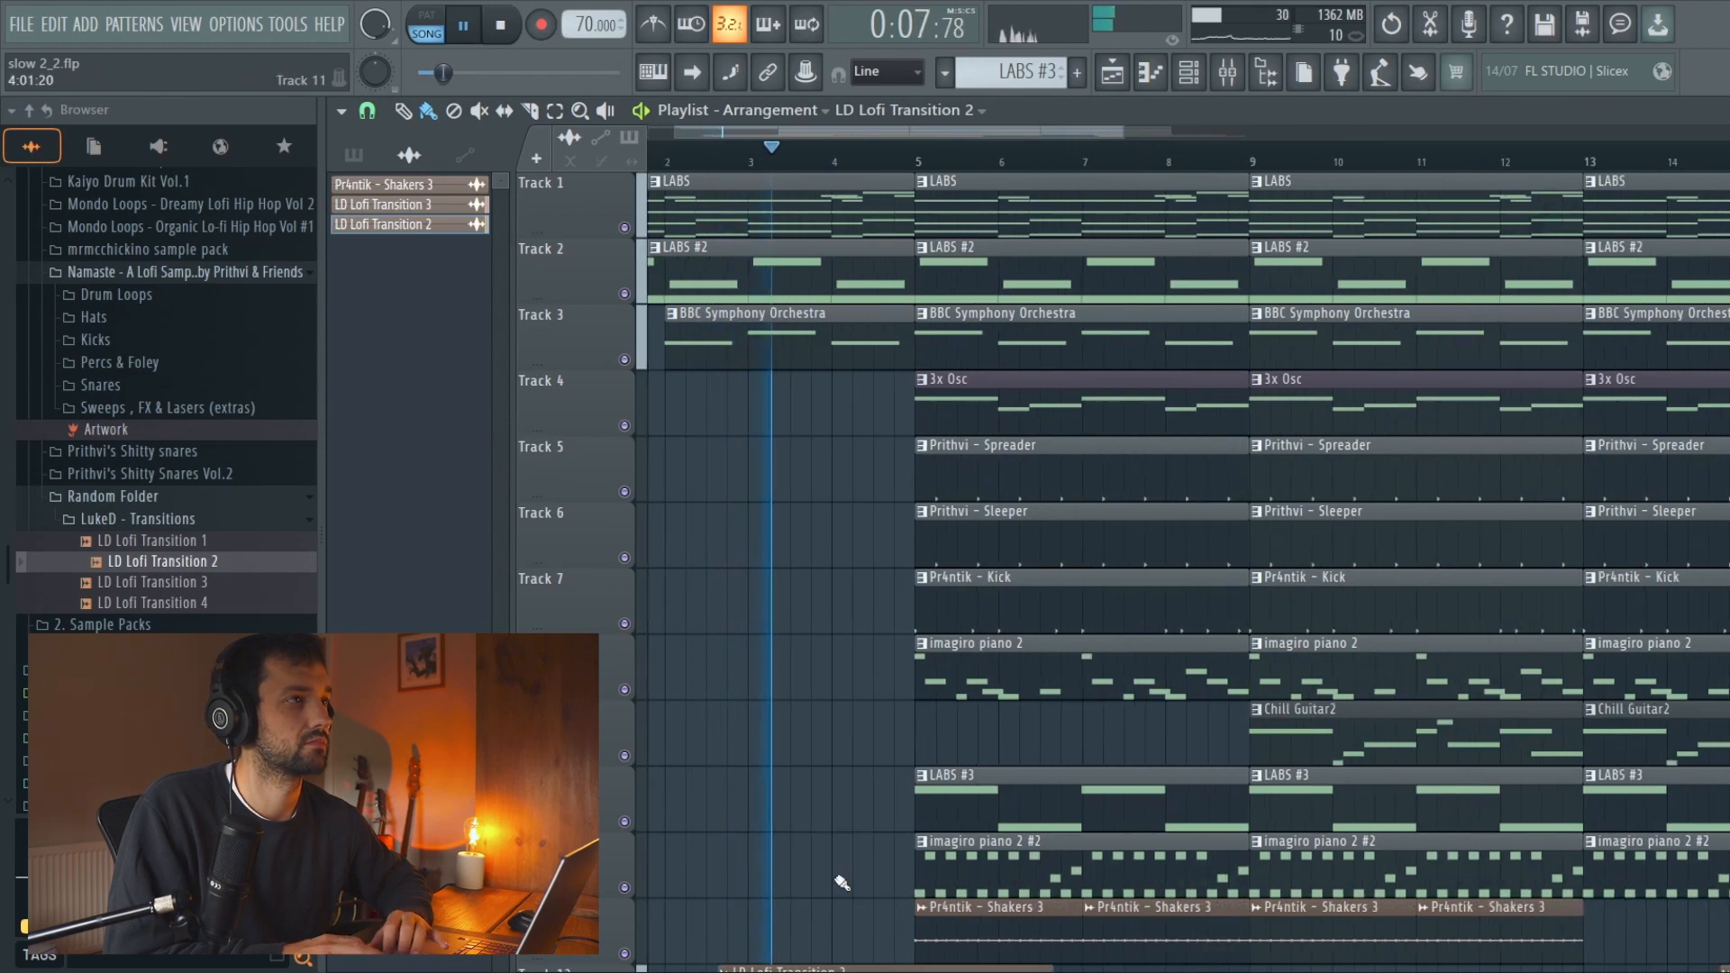
scroll(841, 883, "left", 1)
scroll(958, 878, "down", 1)
scroll(958, 878, "down", 3)
scroll(958, 878, "up", 1)
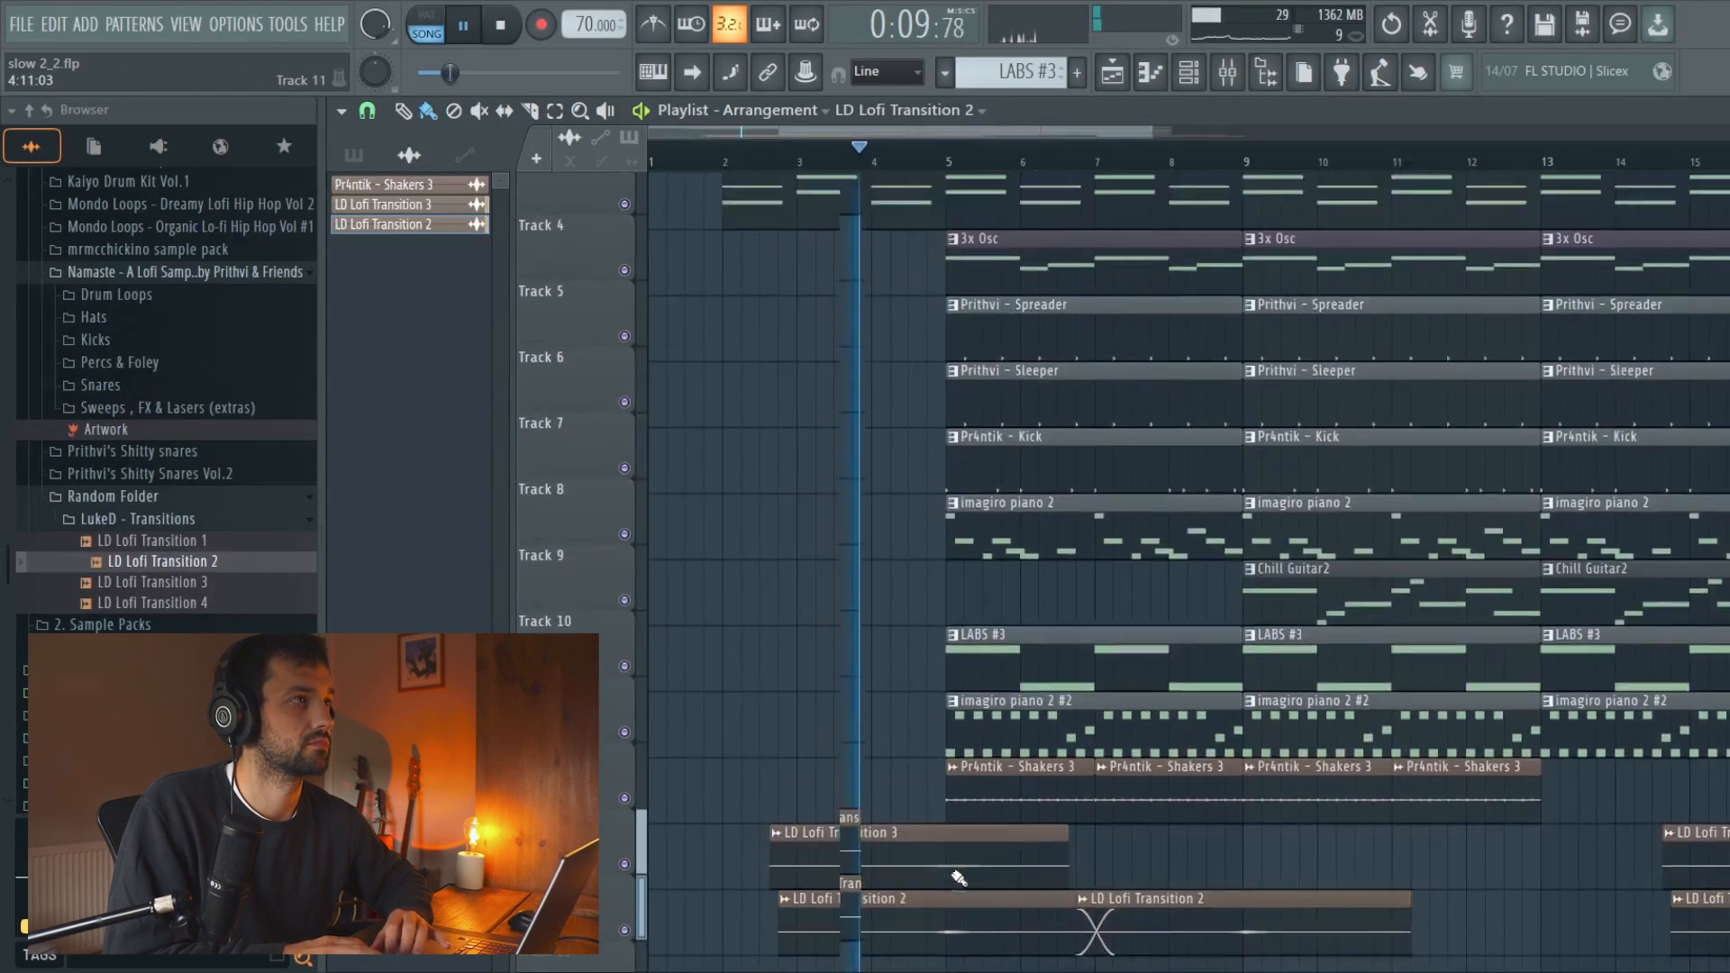
scroll(958, 878, "up", 2)
Delete the 3x Osc, Pr4ntik - Kick, LABS #3 and imagiro piano 2 #2 clips from bars 5–8
right_click(1029, 387)
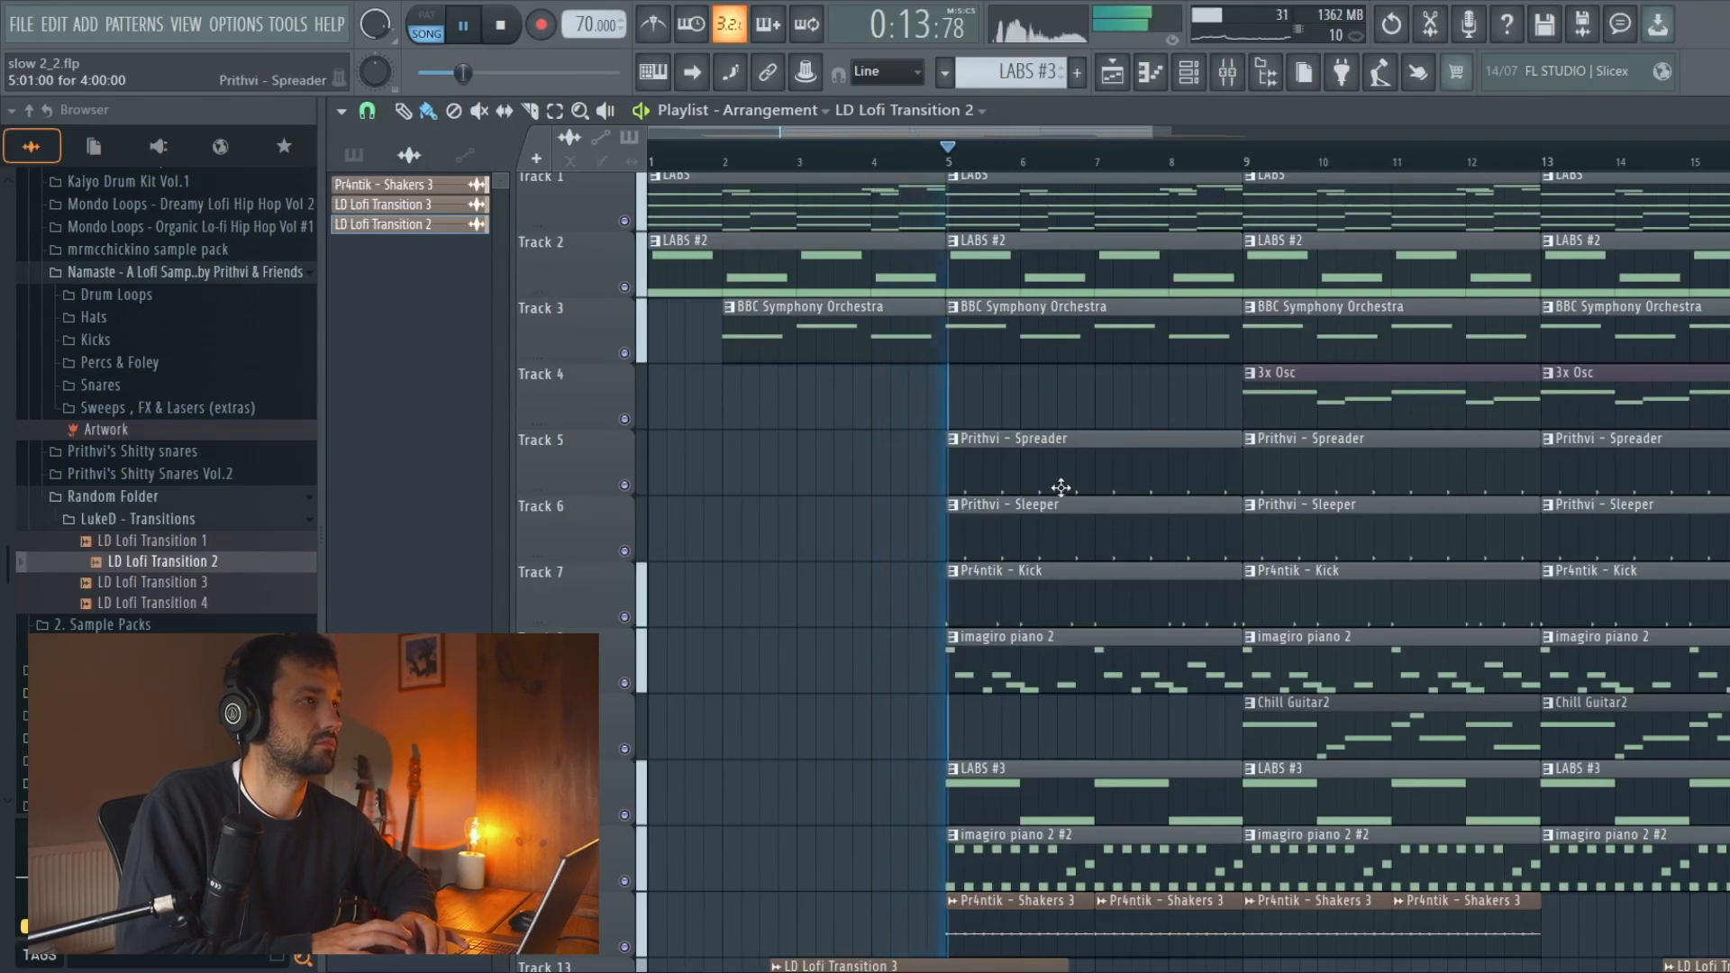
right_click(1059, 590)
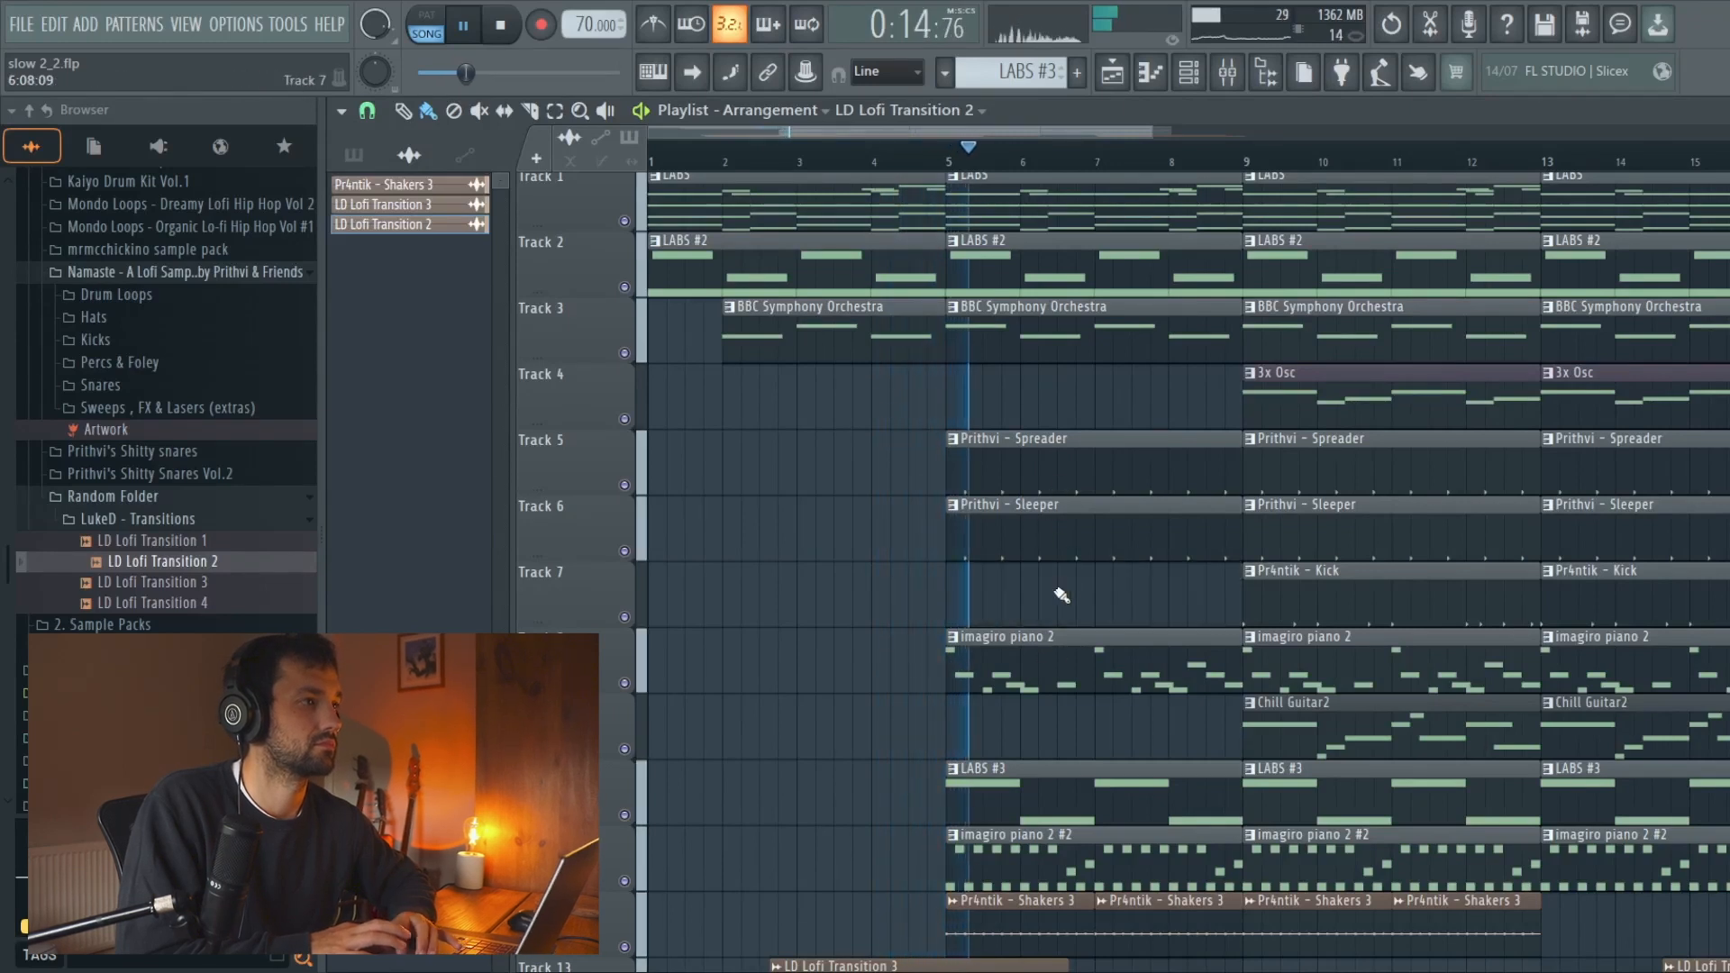
right_click(1020, 782)
right_click(1036, 838)
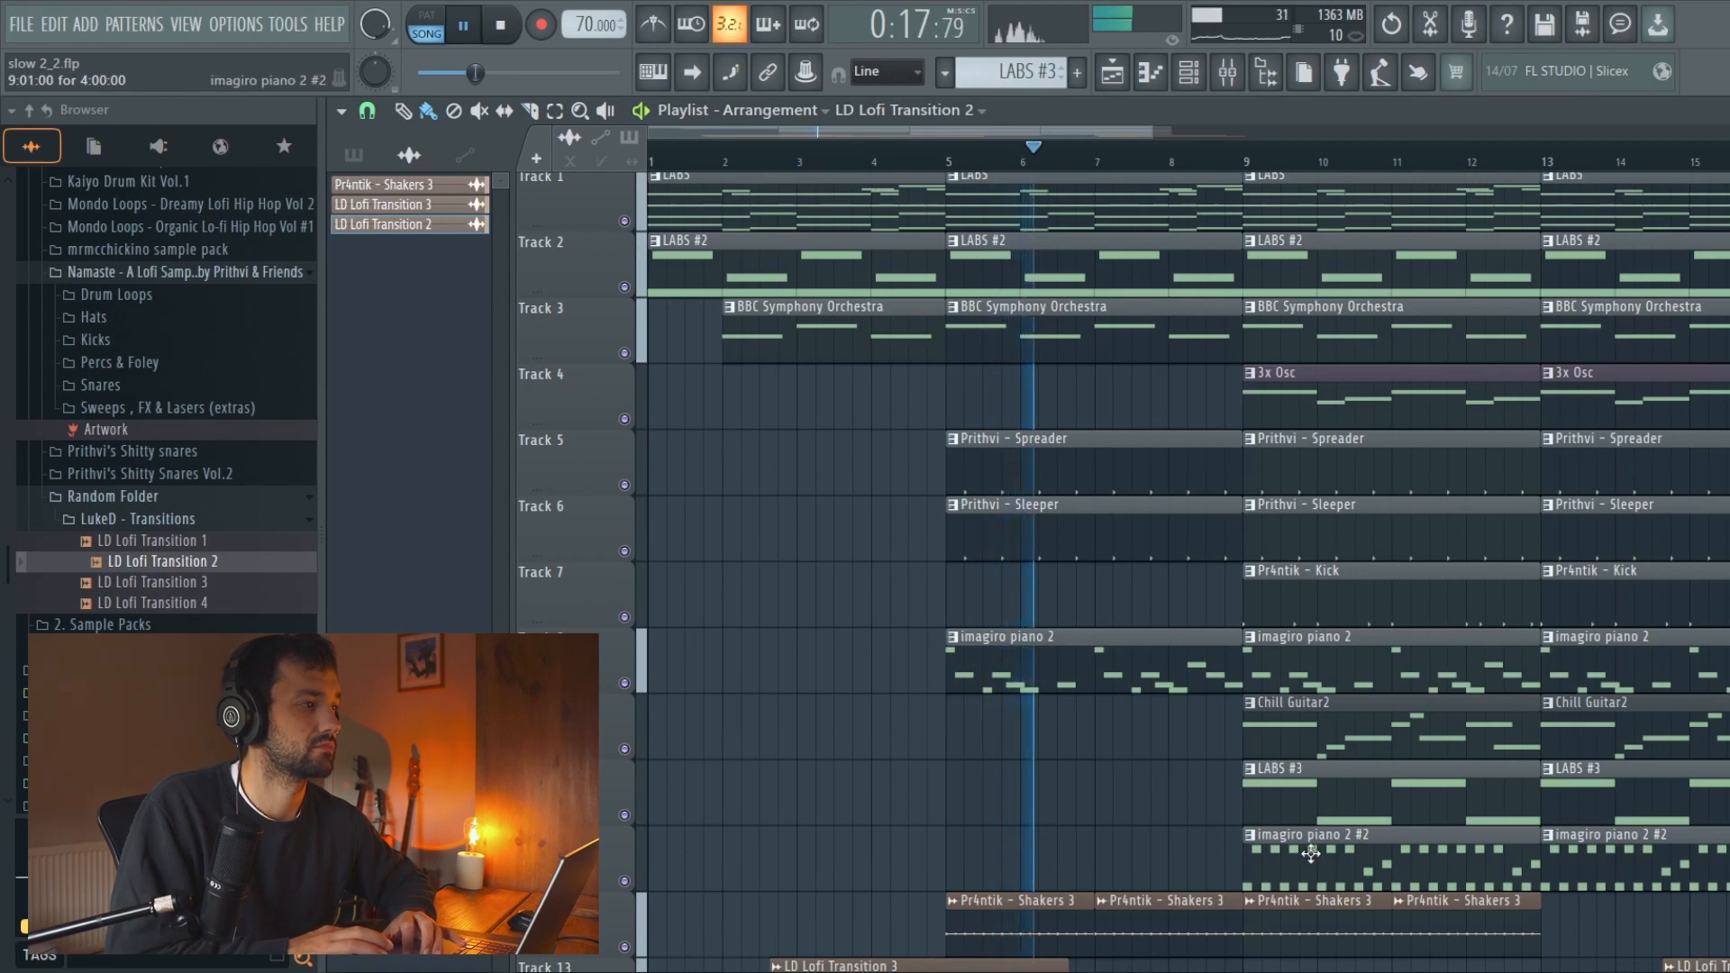
Place imagiro piano 2 #2 back at bar 5 and trim its start to bar 7
left_click(1311, 855)
left_click(957, 867)
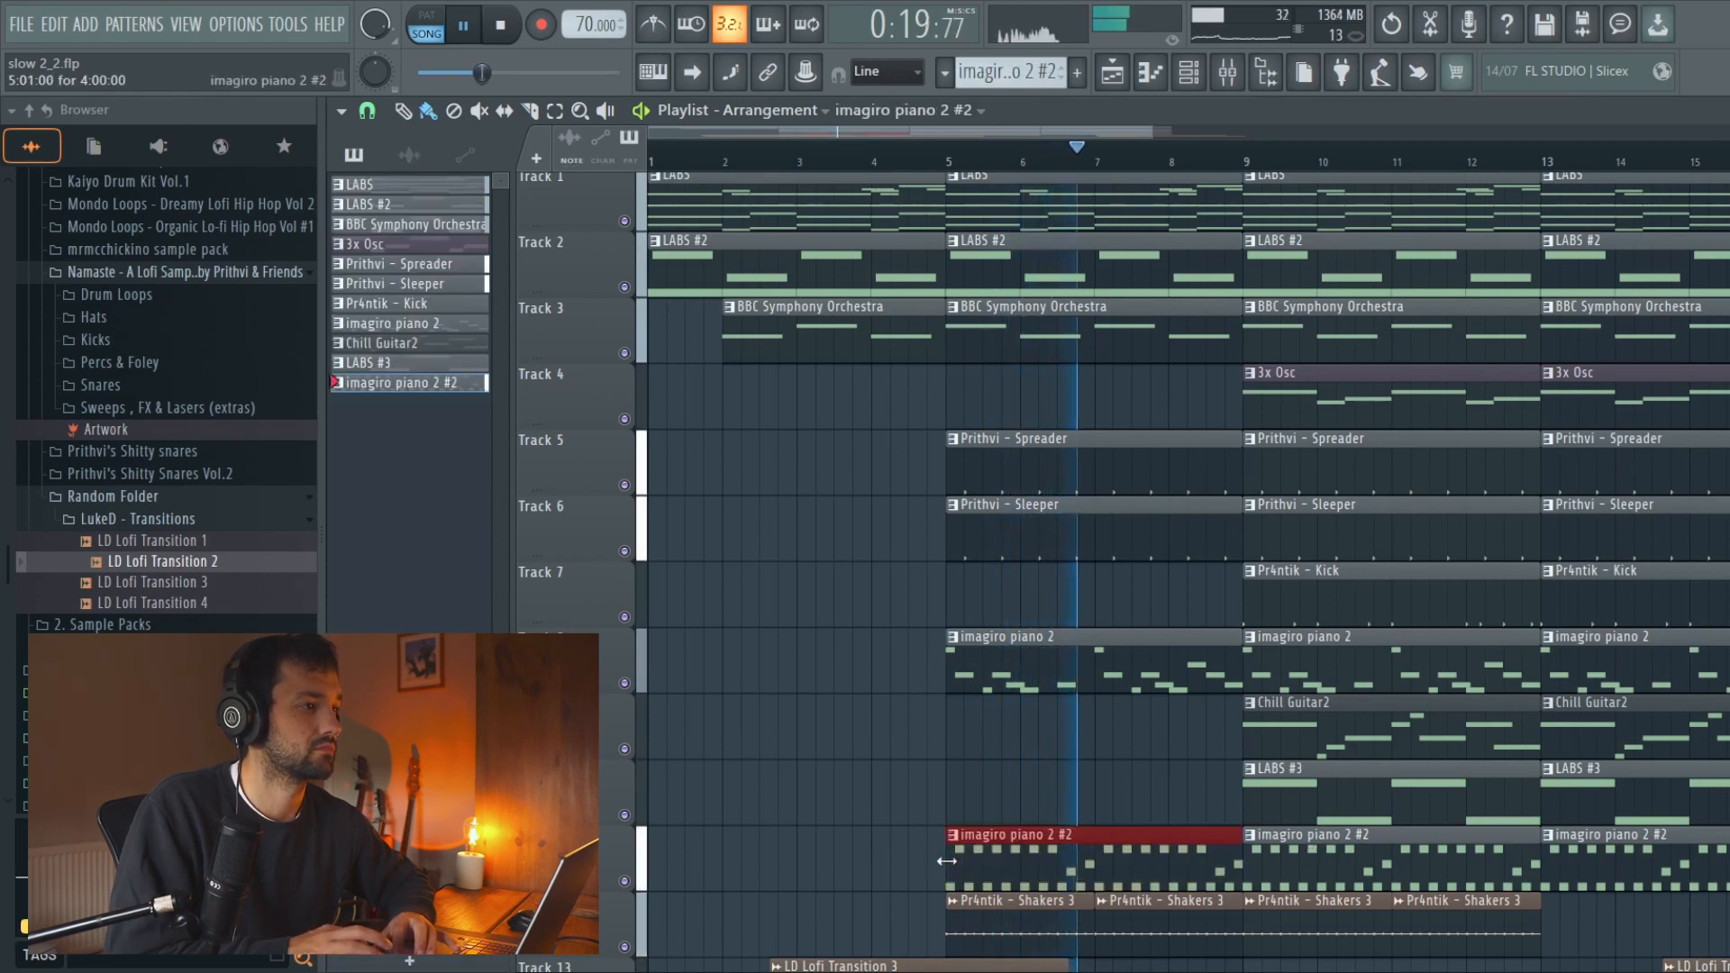
double_click(1077, 867)
left_click(1126, 88)
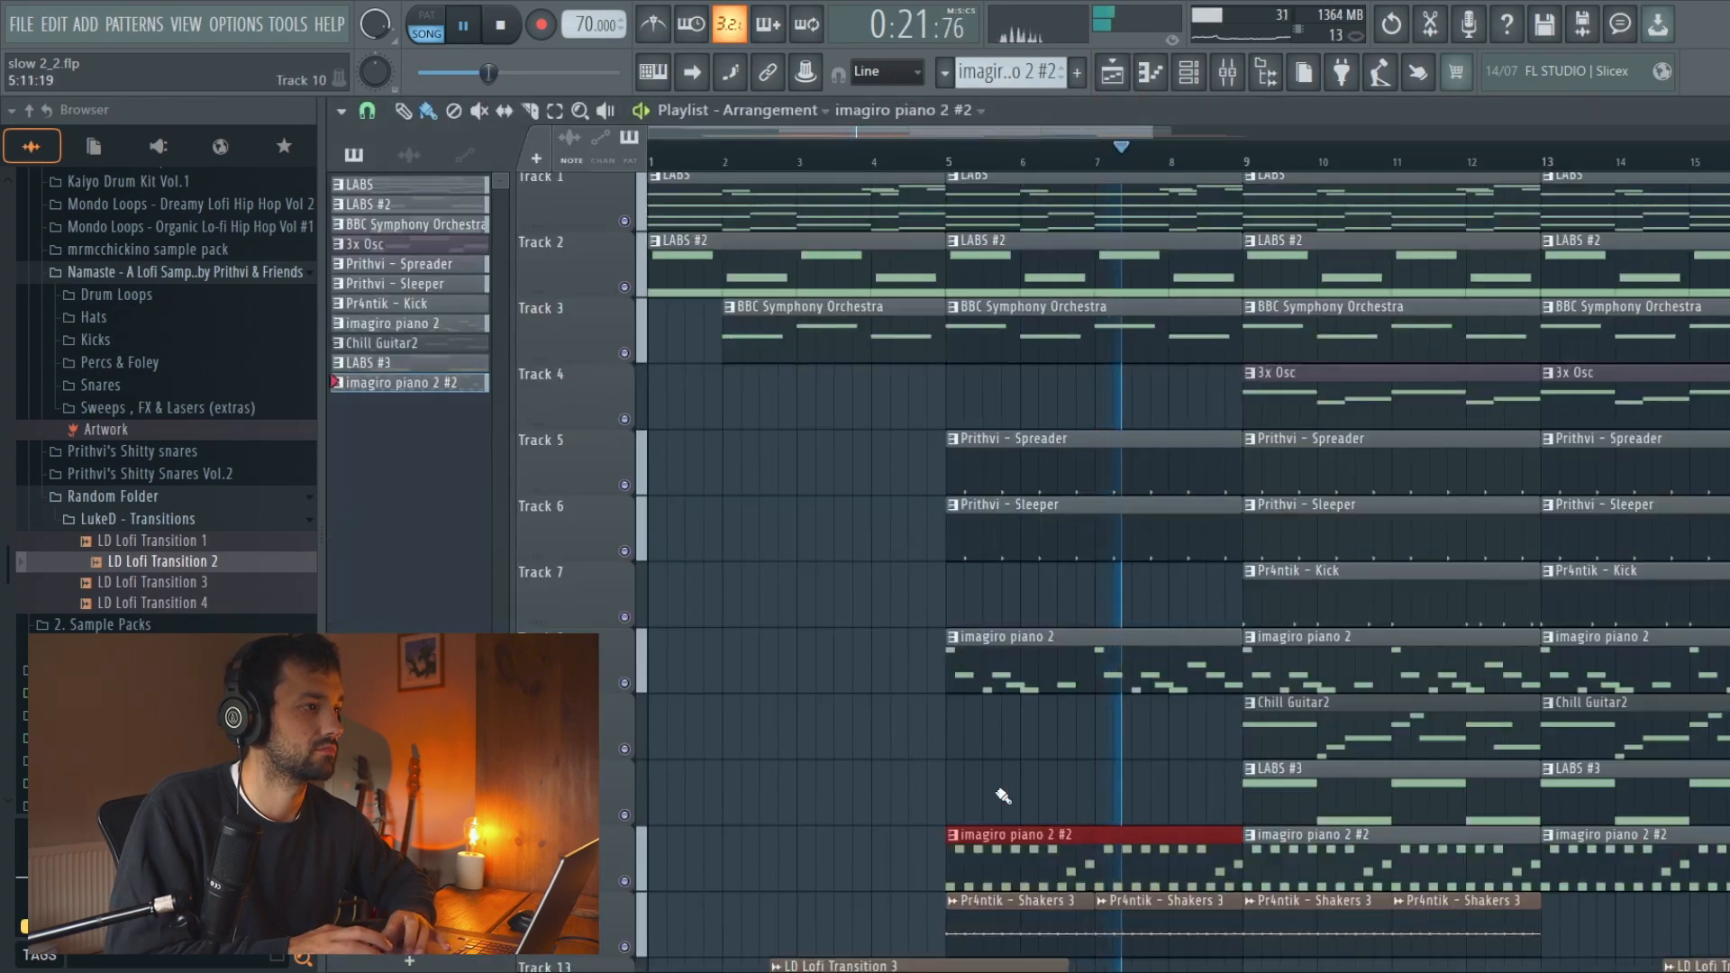
left_click_drag(949, 863, 1100, 863)
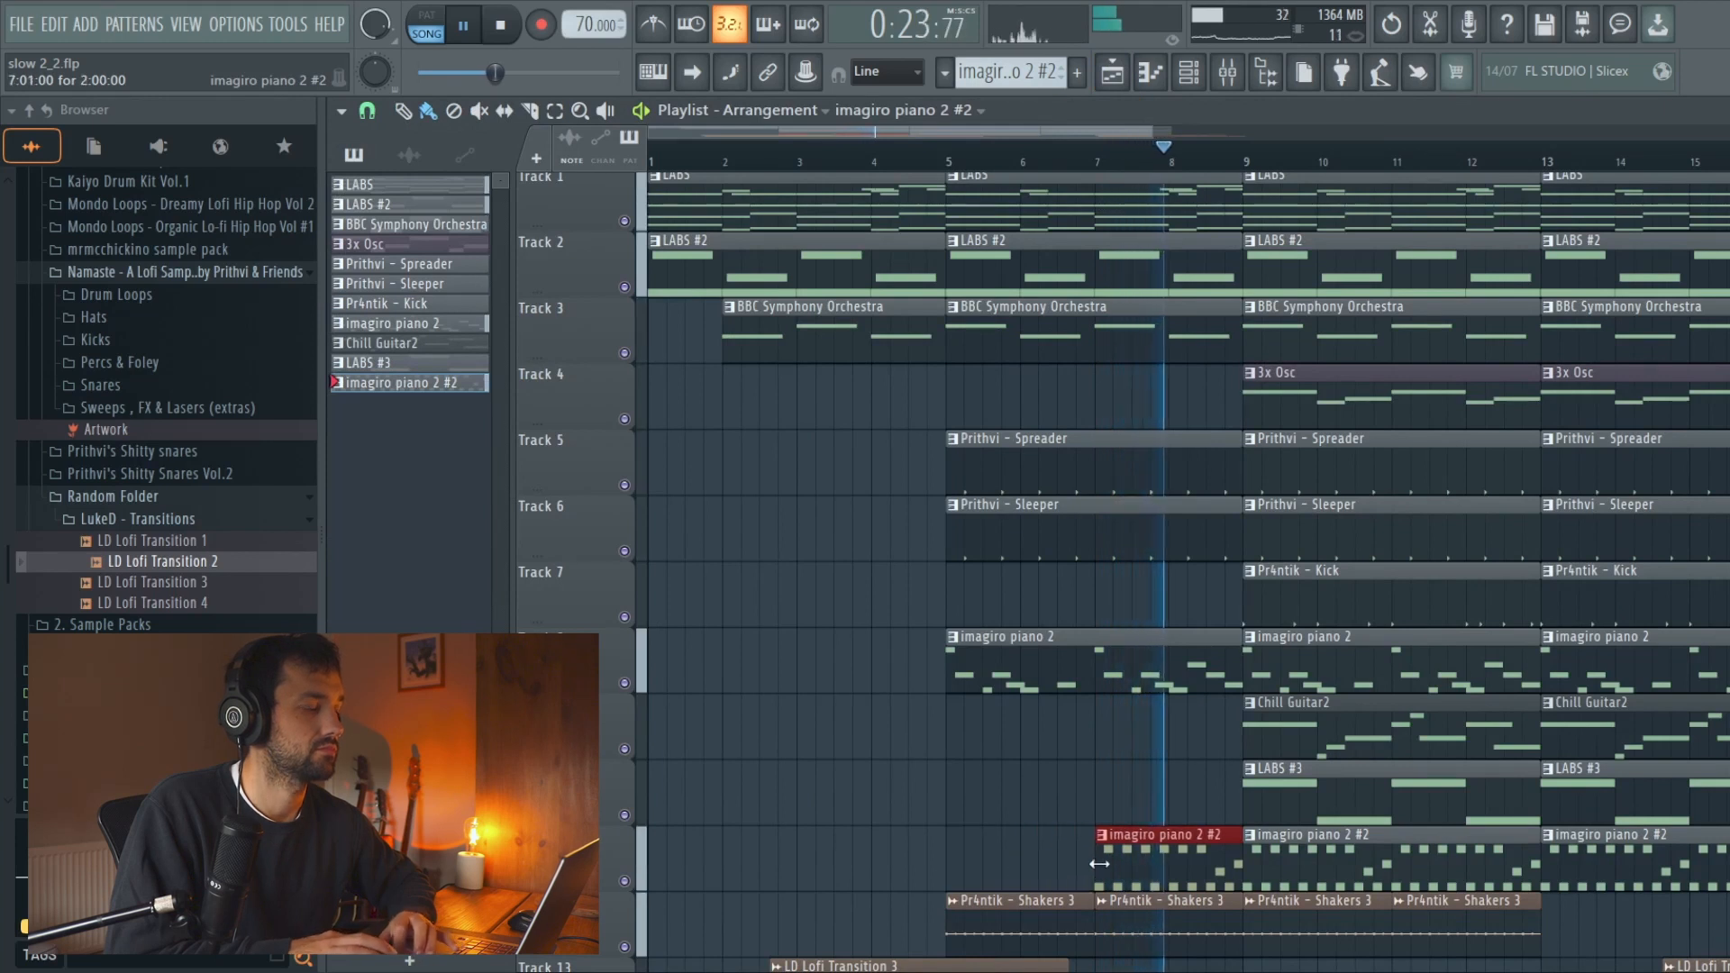
Extend the Pr4ntik - Shakers 3 loop with more clips across bars 13–16
scroll(1100, 865, "down", 2)
scroll(1014, 863, "down", 2)
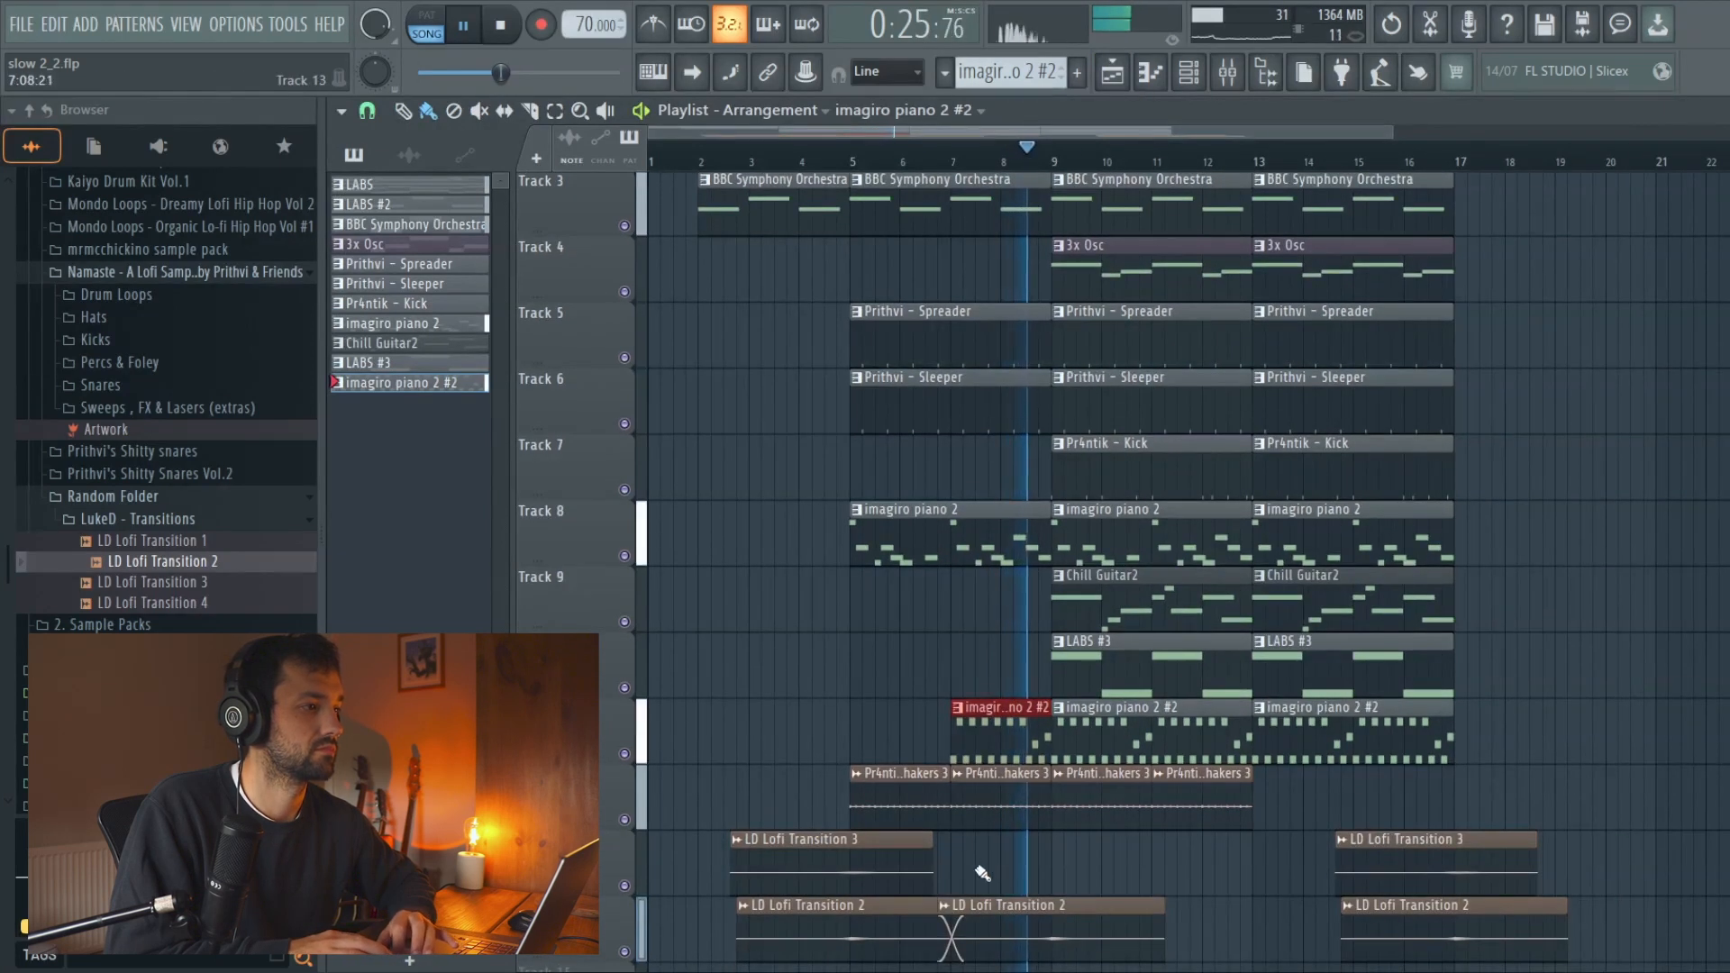
scroll(1010, 861, "down", 2)
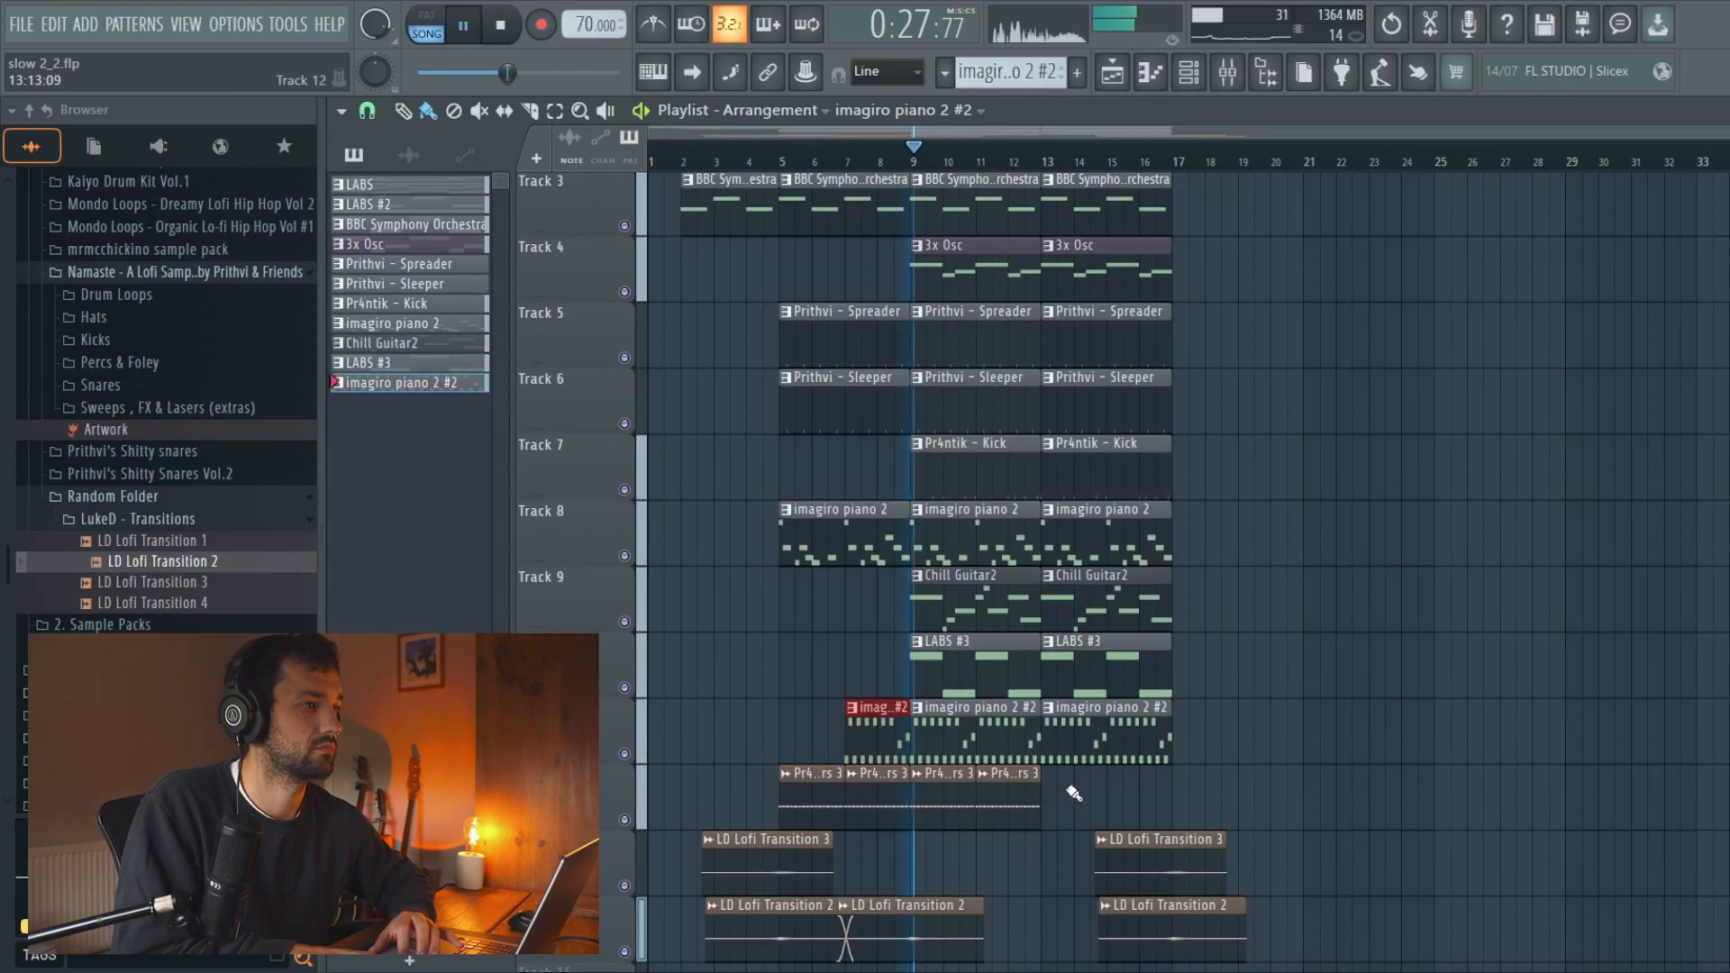
mouse_move(1075, 793)
left_mouse_down()
mouse_move(927, 796)
mouse_move(1080, 798)
mouse_move(1055, 802)
left_mouse_up()
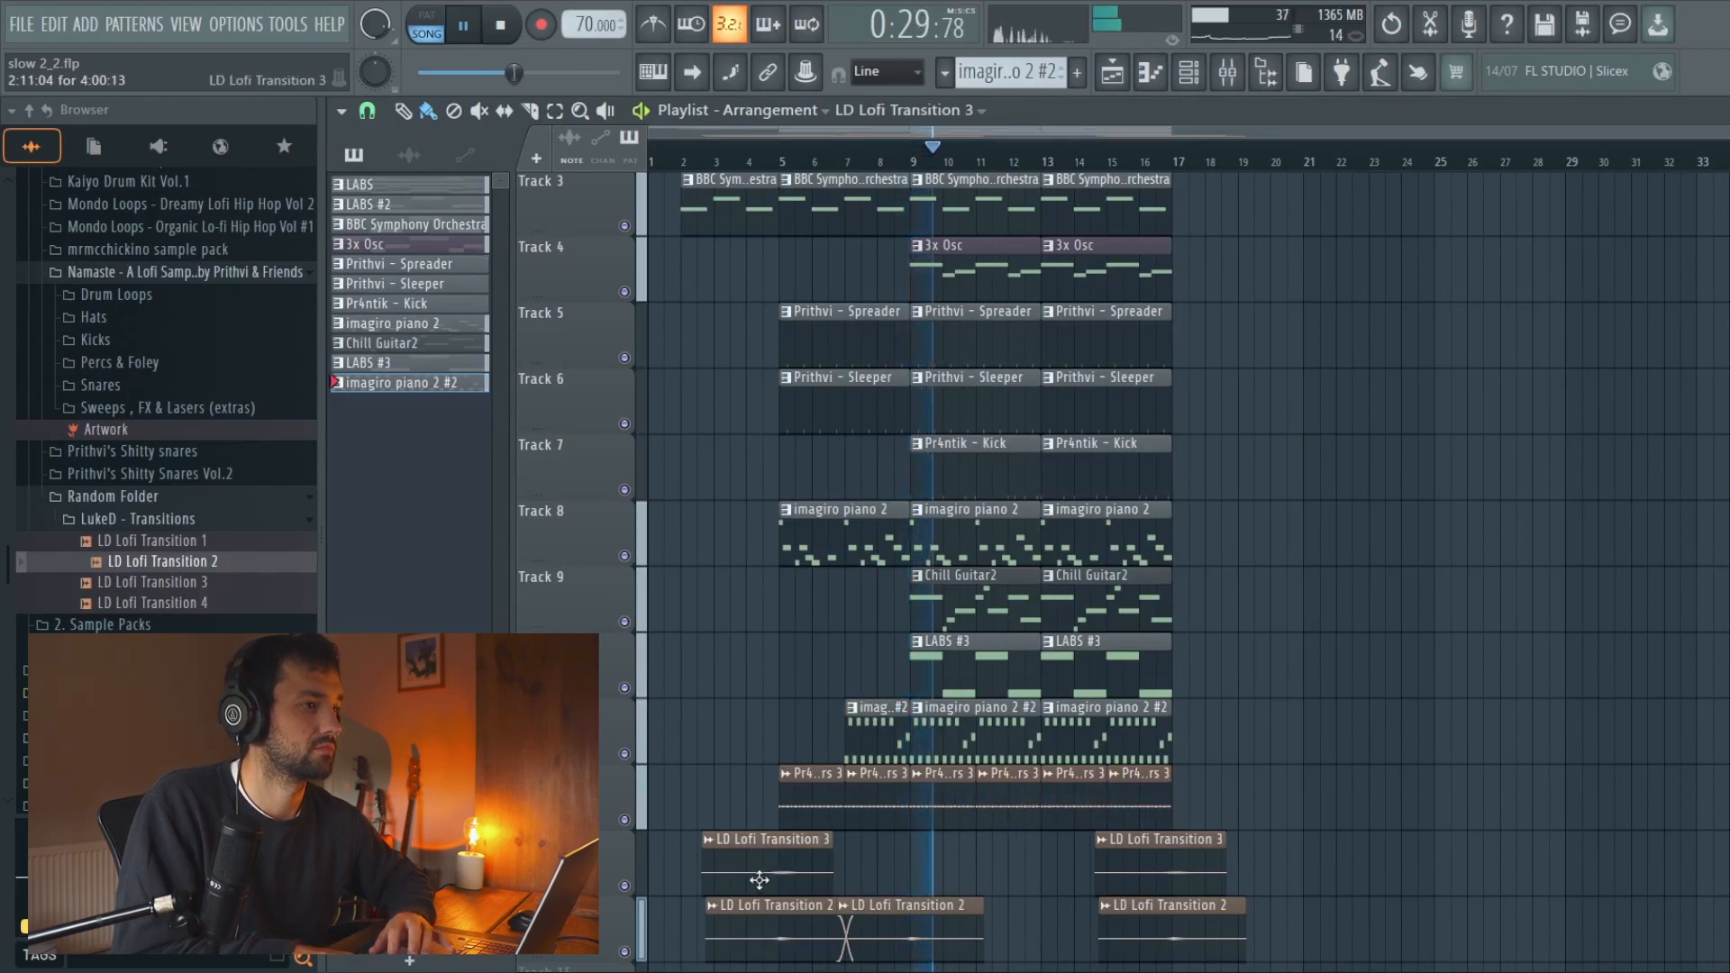
Copy the first LD Lofi Transition 3 clip four bars on, and delete the original together with the LD Lofi Transition 2 clip at 2:13
left_click_drag(759, 880, 890, 882)
scroll(1022, 888, "up", 1)
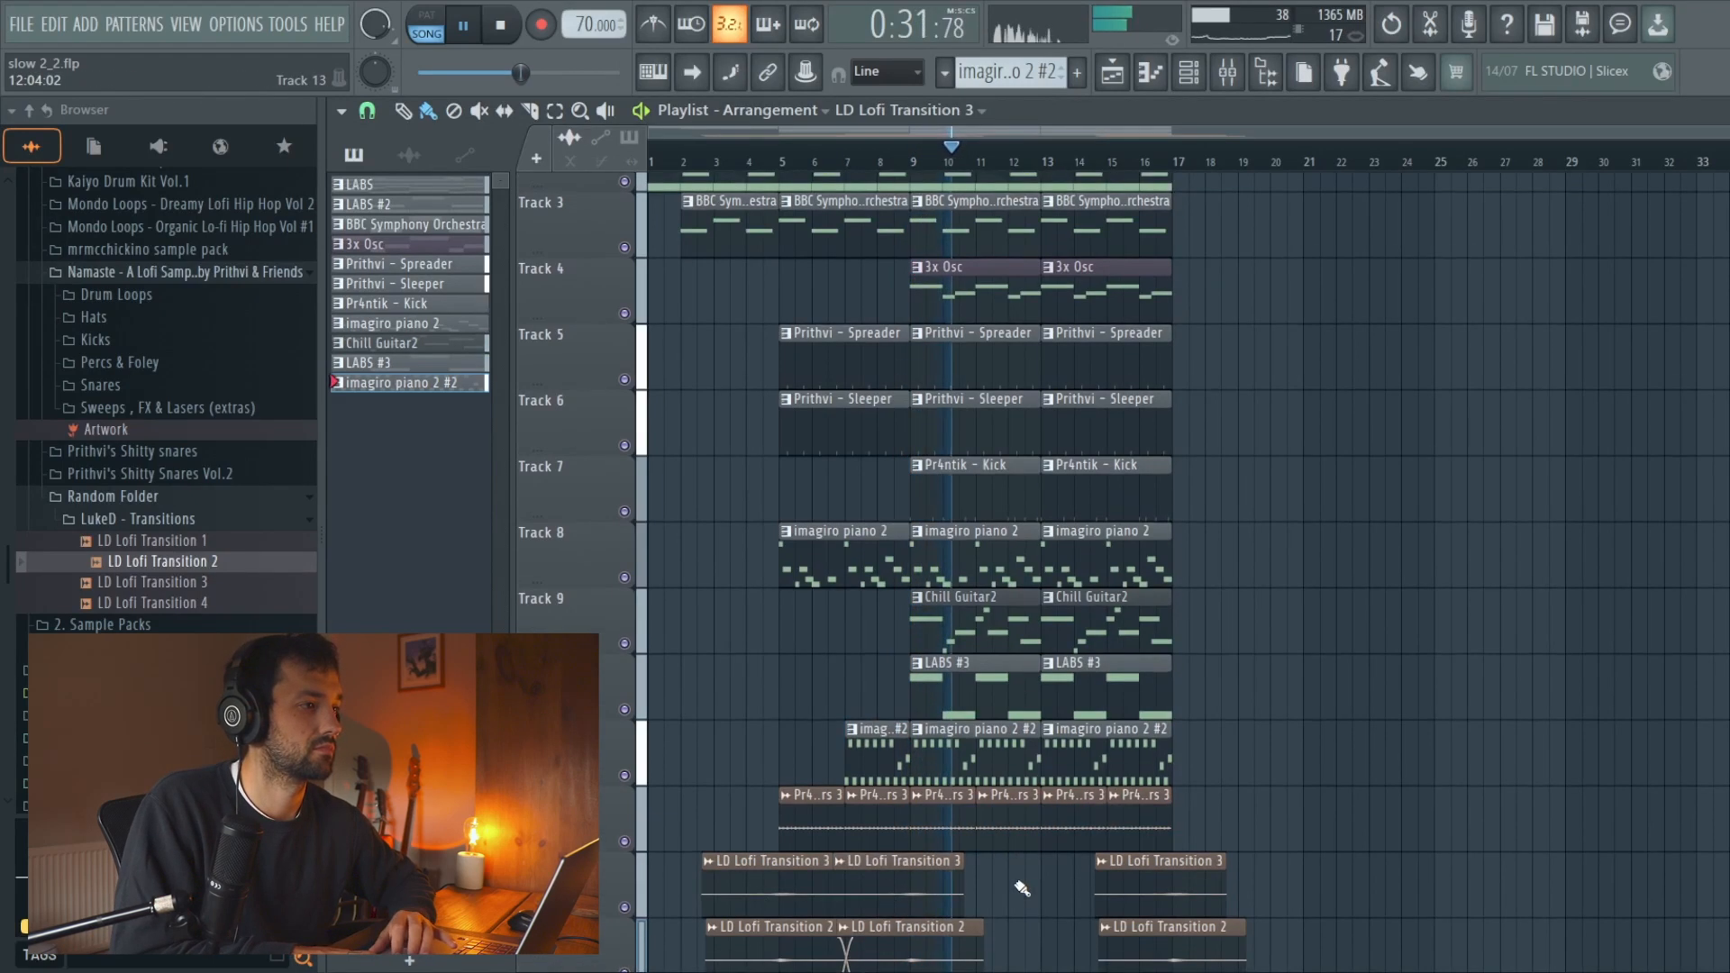
right_click(775, 878)
scroll(767, 933, "down", 1)
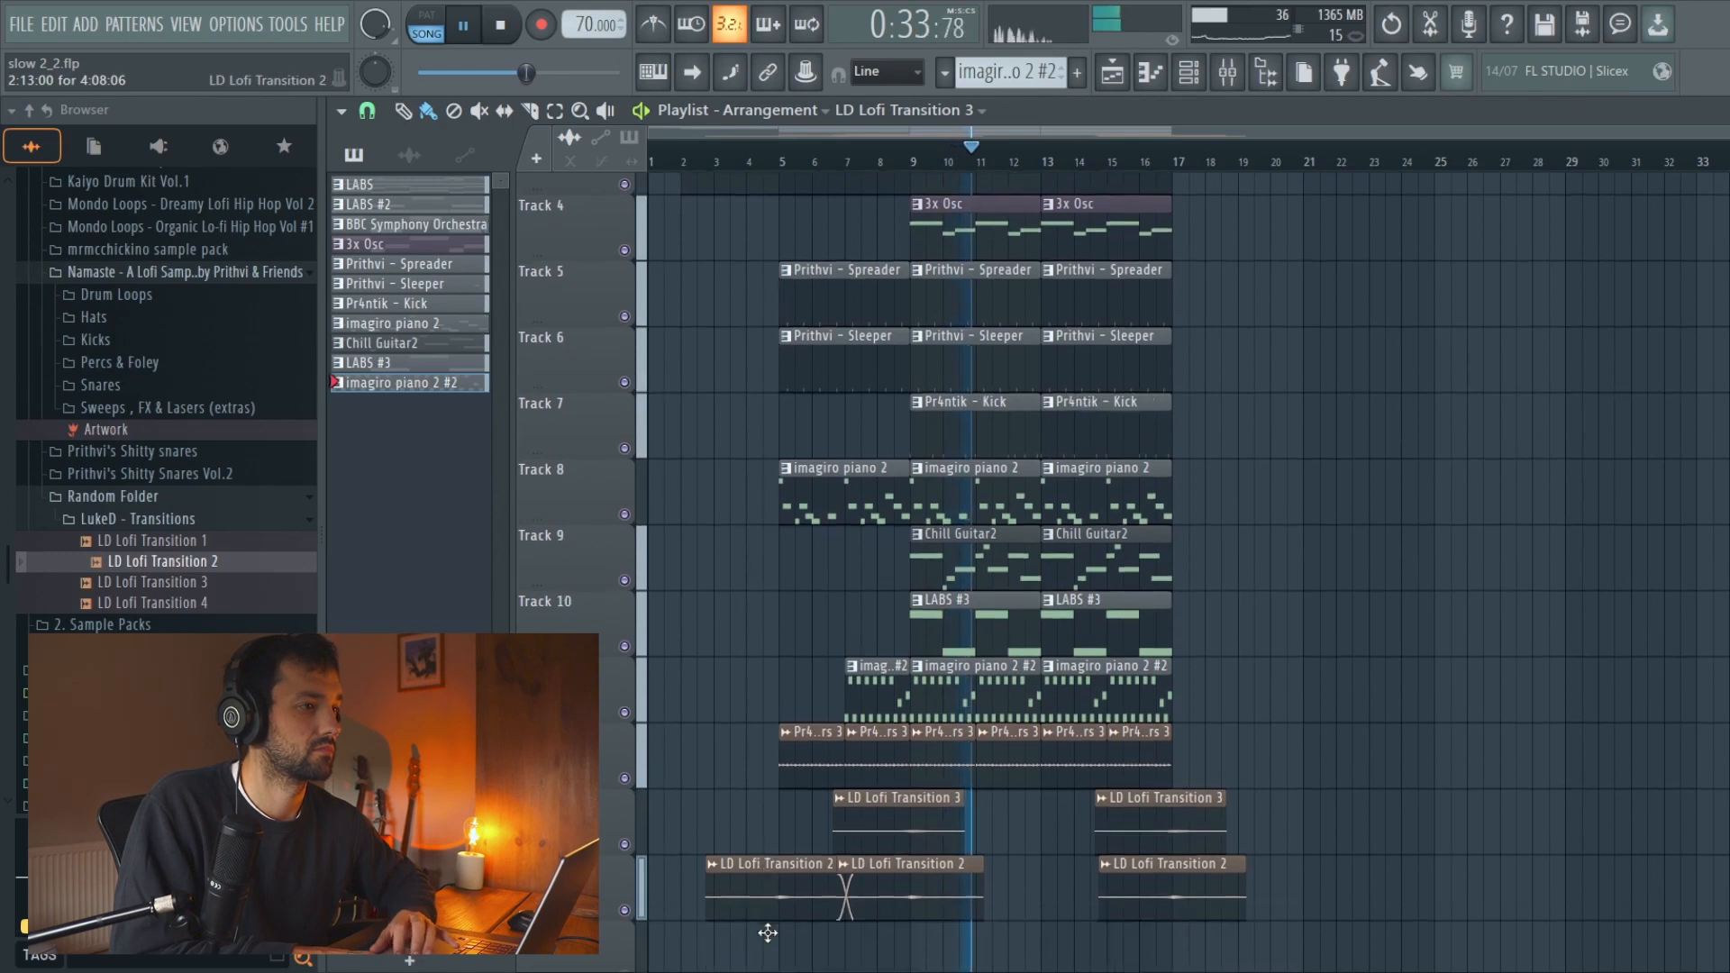
right_click(798, 895)
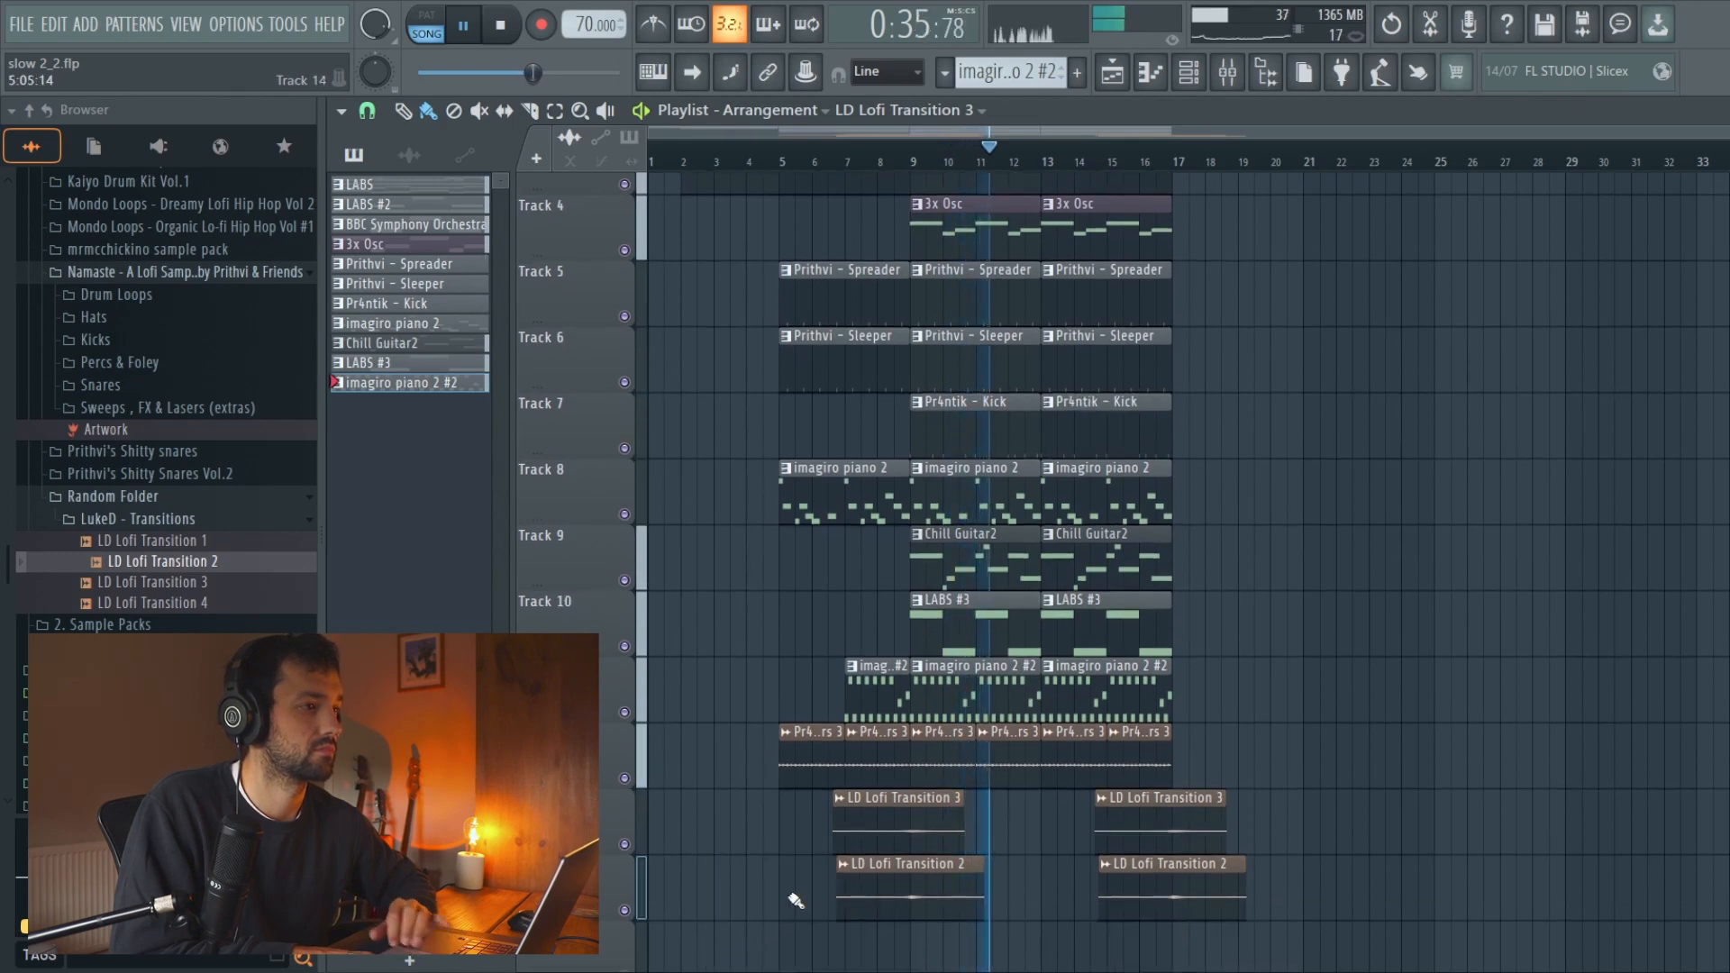
scroll(796, 902, "up", 2)
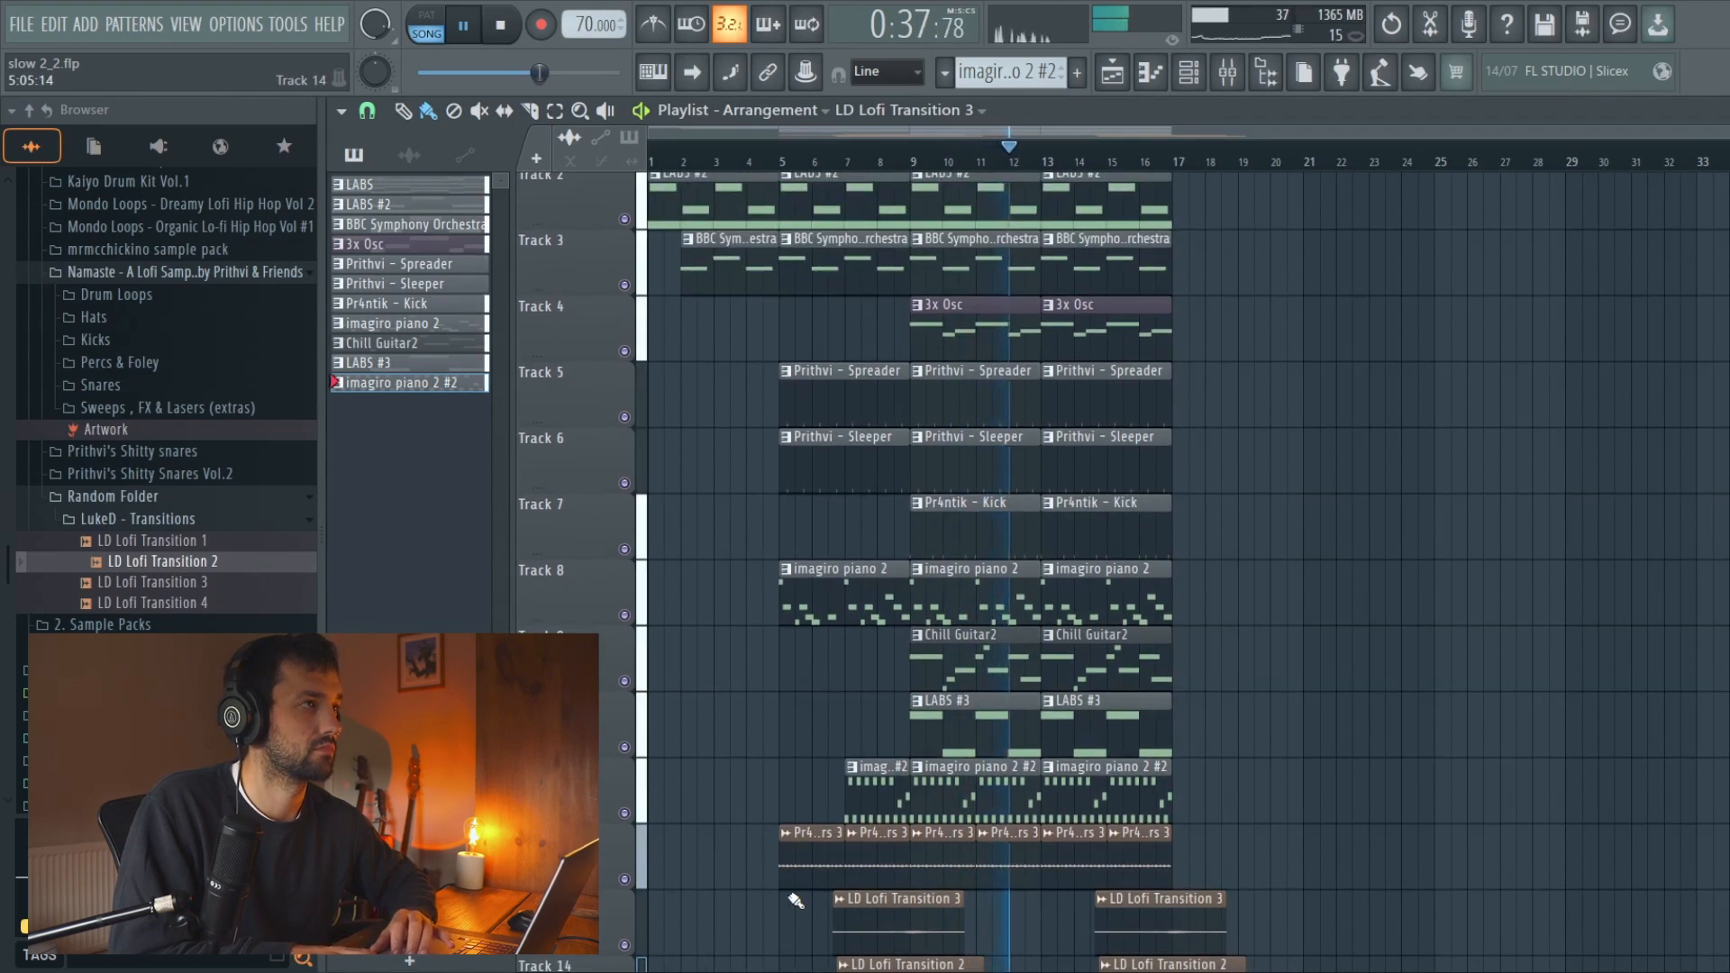
scroll(796, 902, "up", 1)
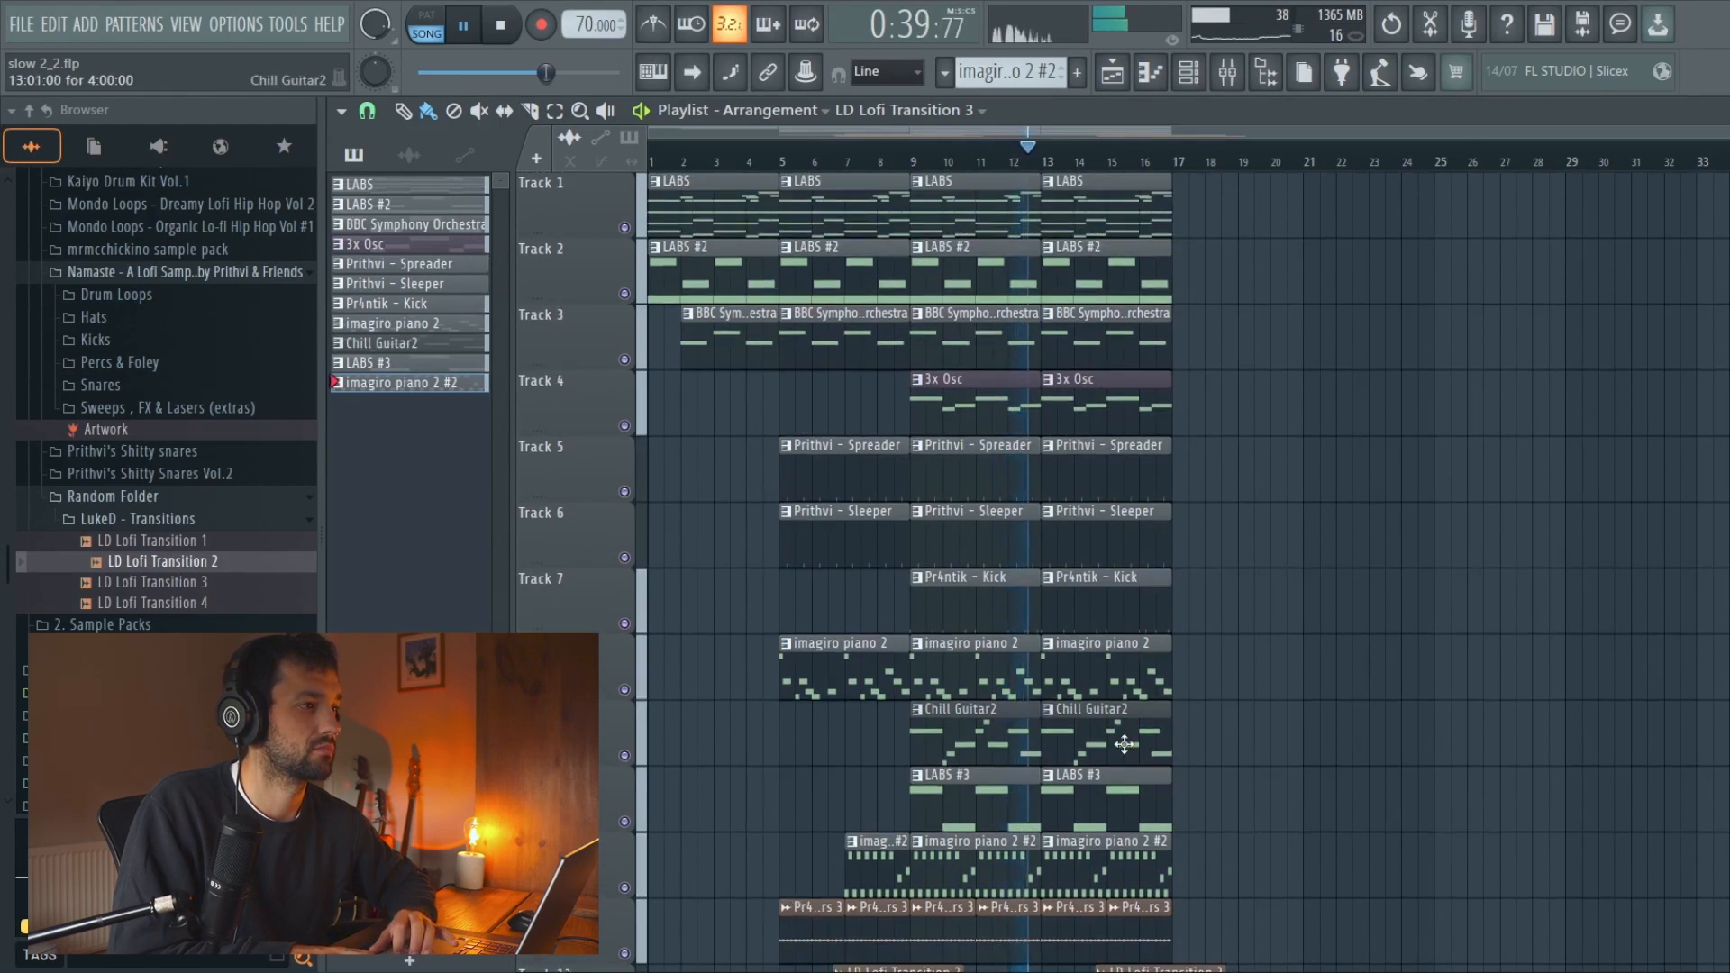